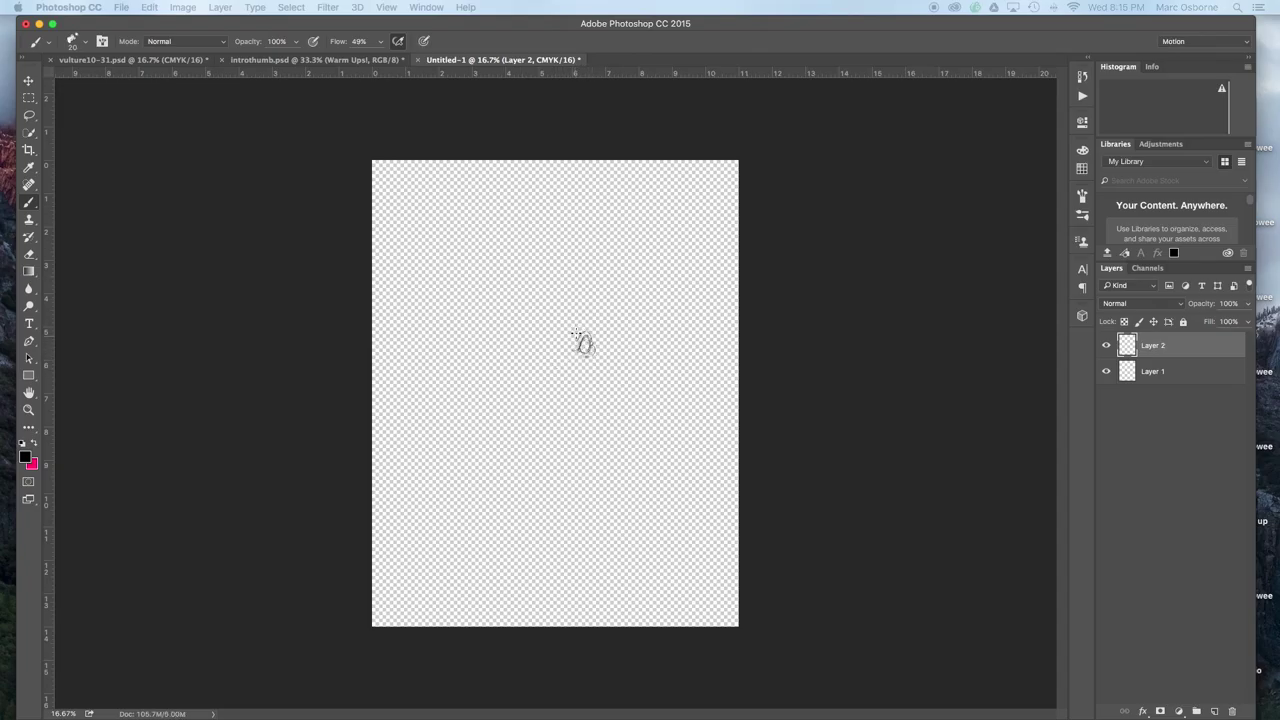
- Sketch the bat's face with eyes and snout, plus a tall ridged ear on the right side of its head
{"action": "mouse_move", "coordinate": [560, 314]}
{"action": "left_mouse_down"}
{"action": "mouse_move", "coordinate": [592, 368]}
{"action": "mouse_move", "coordinate": [528, 340]}
{"action": "mouse_move", "coordinate": [532, 358]}
{"action": "mouse_move", "coordinate": [534, 324]}
{"action": "left_mouse_up"}
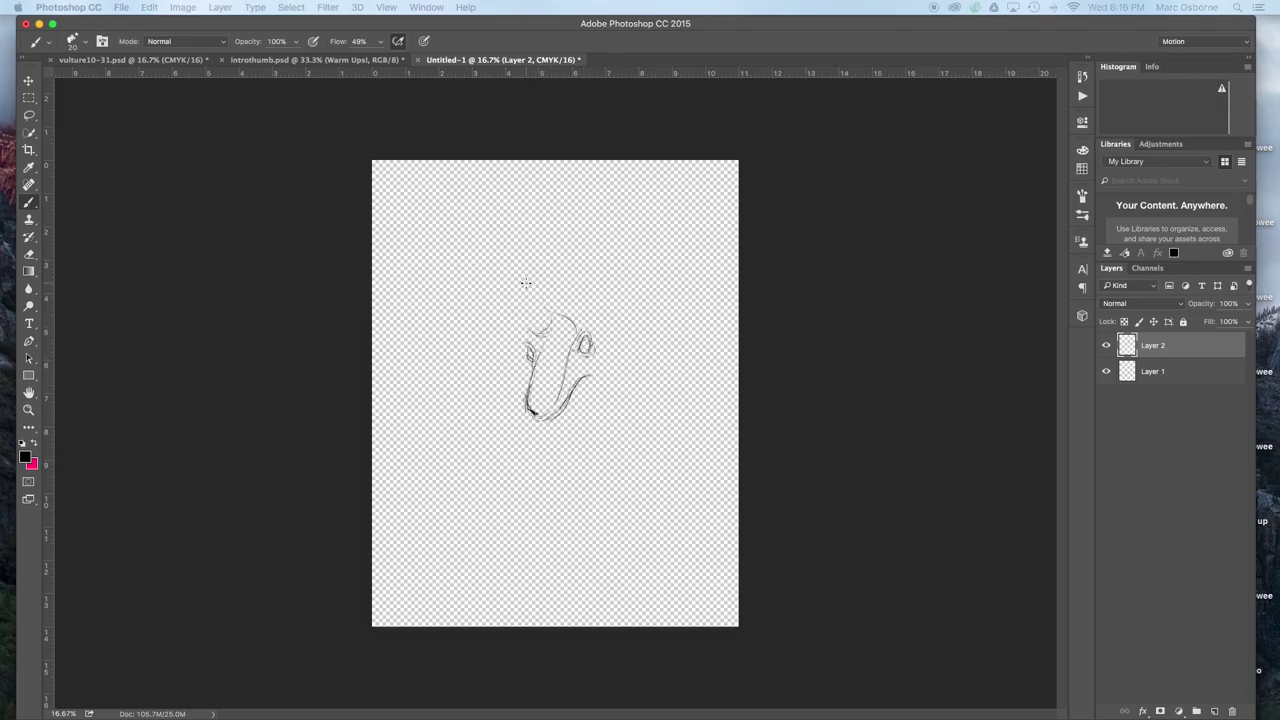
{"action": "mouse_move", "coordinate": [538, 407]}
{"action": "left_mouse_down"}
{"action": "mouse_move", "coordinate": [559, 411]}
{"action": "mouse_move", "coordinate": [567, 397]}
{"action": "mouse_move", "coordinate": [543, 424]}
{"action": "mouse_move", "coordinate": [556, 421]}
{"action": "mouse_move", "coordinate": [598, 386]}
{"action": "mouse_move", "coordinate": [566, 340]}
{"action": "mouse_move", "coordinate": [590, 318]}
{"action": "mouse_move", "coordinate": [586, 330]}
{"action": "mouse_move", "coordinate": [602, 256]}
{"action": "mouse_move", "coordinate": [619, 330]}
{"action": "mouse_move", "coordinate": [603, 344]}
{"action": "mouse_move", "coordinate": [638, 318]}
{"action": "mouse_move", "coordinate": [594, 348]}
{"action": "mouse_move", "coordinate": [660, 300]}
{"action": "mouse_move", "coordinate": [586, 282]}
{"action": "mouse_move", "coordinate": [582, 268]}
{"action": "mouse_move", "coordinate": [654, 290]}
{"action": "mouse_move", "coordinate": [659, 184]}
{"action": "mouse_move", "coordinate": [622, 204]}
{"action": "mouse_move", "coordinate": [585, 300]}
{"action": "left_mouse_up"}
{"action": "mouse_move", "coordinate": [612, 222]}
{"action": "left_mouse_down"}
{"action": "mouse_move", "coordinate": [657, 214]}
{"action": "mouse_move", "coordinate": [656, 284]}
{"action": "left_mouse_up"}
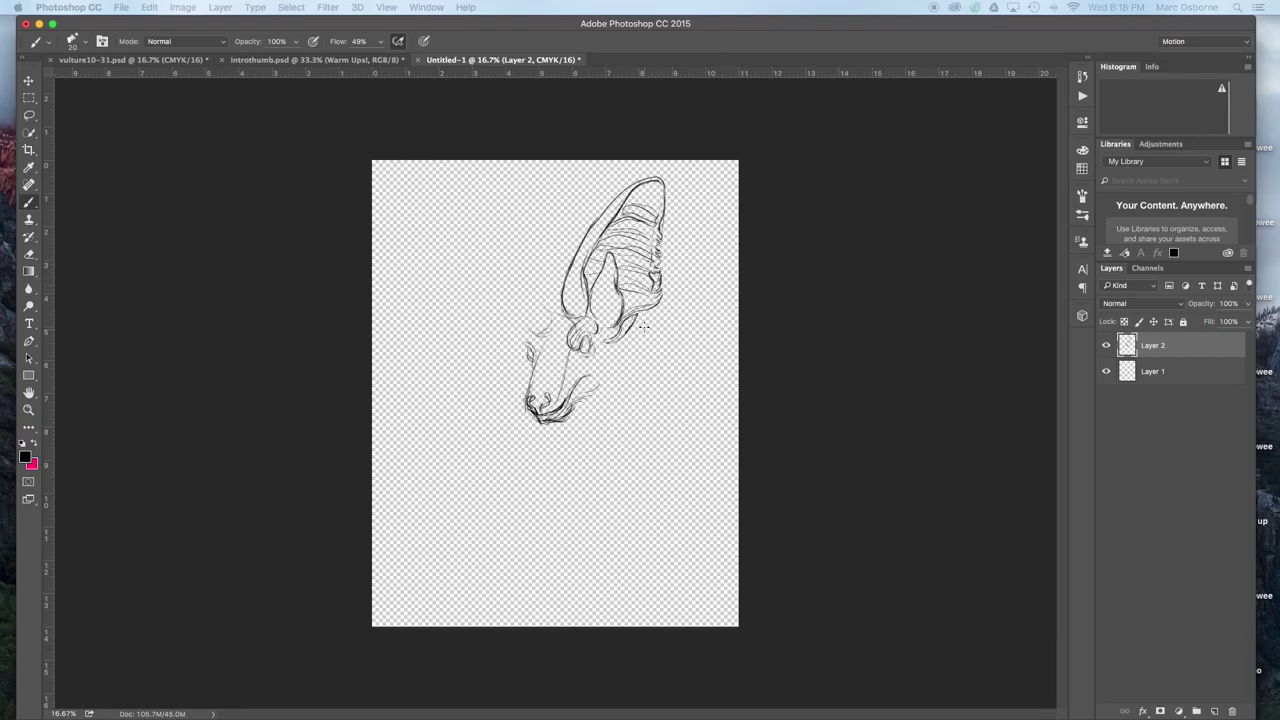
- Sketch the neck line under the right ear, round out the muzzle and delete stray lines near the right eye
{"action": "left_click_drag", "start_coordinate": [644, 326], "coordinate": [646, 375]}
{"action": "mouse_move", "coordinate": [566, 384]}
{"action": "left_mouse_down"}
{"action": "mouse_move", "coordinate": [560, 406]}
{"action": "mouse_move", "coordinate": [528, 408]}
{"action": "mouse_move", "coordinate": [580, 322]}
{"action": "mouse_move", "coordinate": [574, 359]}
{"action": "mouse_move", "coordinate": [584, 351]}
{"action": "left_mouse_up"}
{"action": "key", "text": "l"}
{"action": "key", "text": "BackSpace"}
{"action": "key", "text": "super+d"}
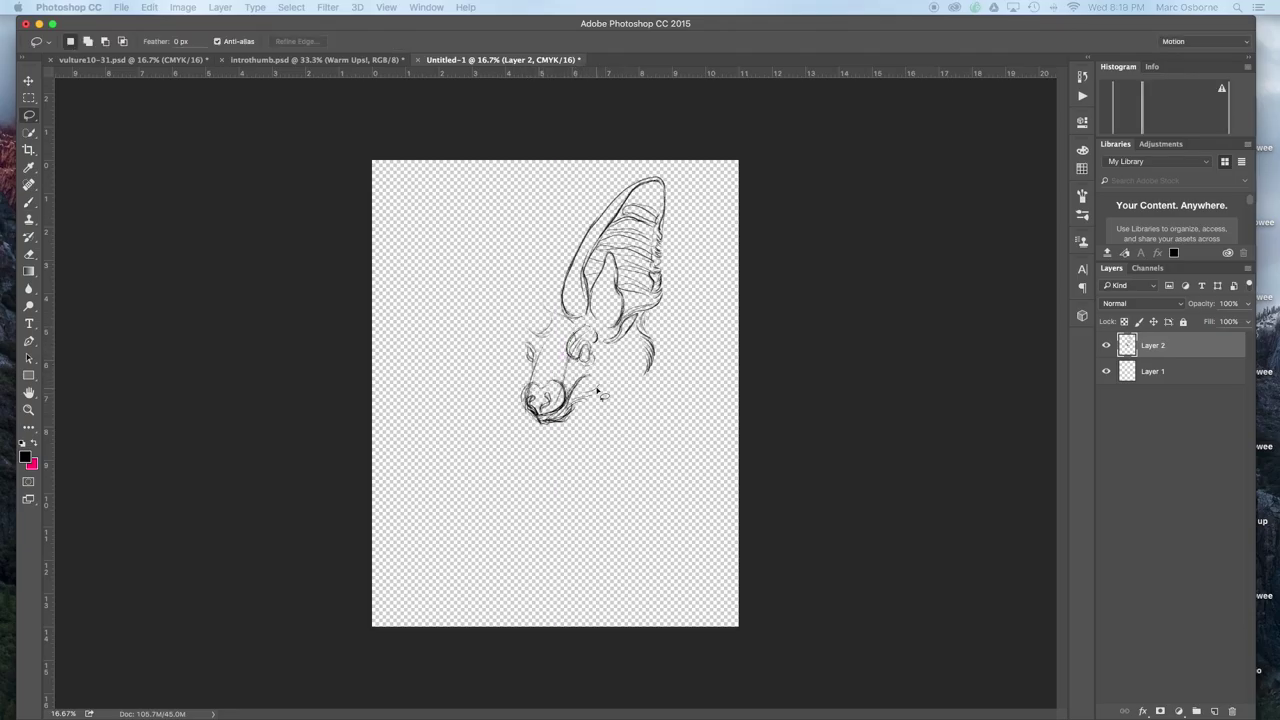
- Sketch the tall left ear with its smaller lower flap, inner contour and shading lines
{"action": "key", "text": "b"}
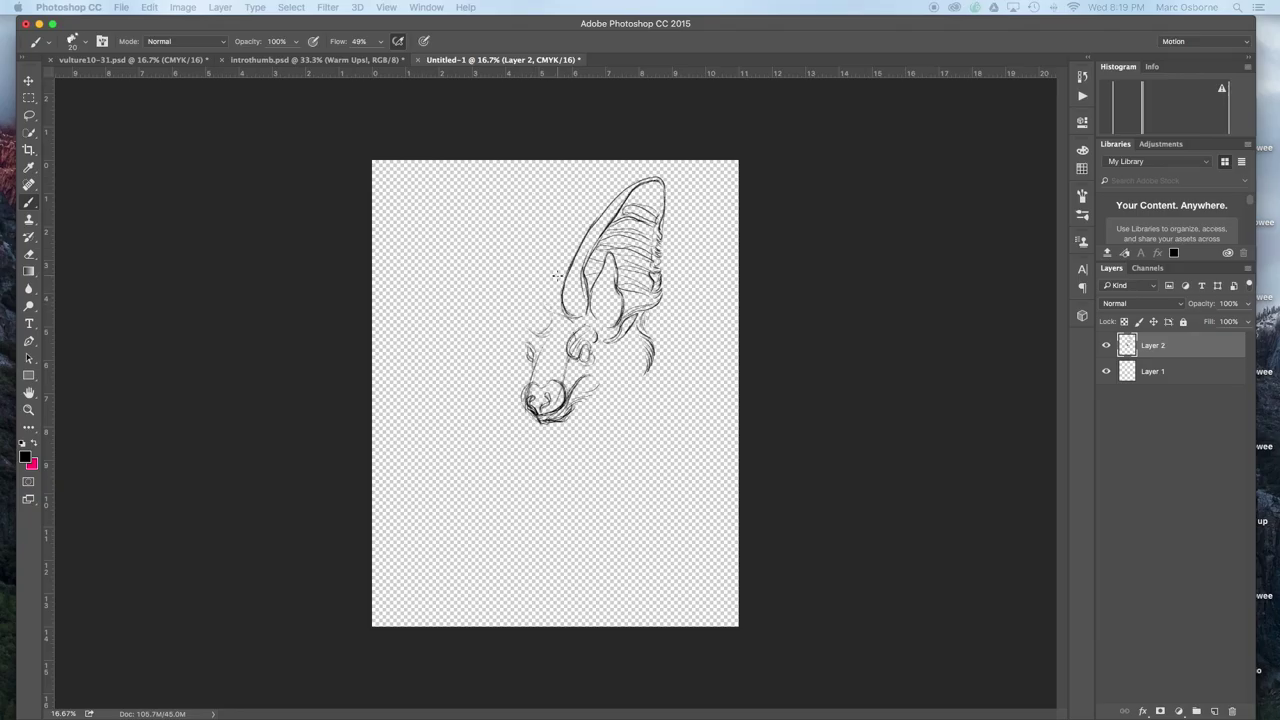
{"action": "mouse_move", "coordinate": [562, 297]}
{"action": "left_mouse_down"}
{"action": "mouse_move", "coordinate": [563, 326]}
{"action": "mouse_move", "coordinate": [598, 316]}
{"action": "left_mouse_up"}
{"action": "mouse_move", "coordinate": [524, 350]}
{"action": "left_mouse_down"}
{"action": "mouse_move", "coordinate": [489, 303]}
{"action": "mouse_move", "coordinate": [524, 333]}
{"action": "mouse_move", "coordinate": [522, 322]}
{"action": "mouse_move", "coordinate": [507, 336]}
{"action": "mouse_move", "coordinate": [529, 360]}
{"action": "mouse_move", "coordinate": [536, 344]}
{"action": "mouse_move", "coordinate": [523, 358]}
{"action": "mouse_move", "coordinate": [522, 400]}
{"action": "left_mouse_up"}
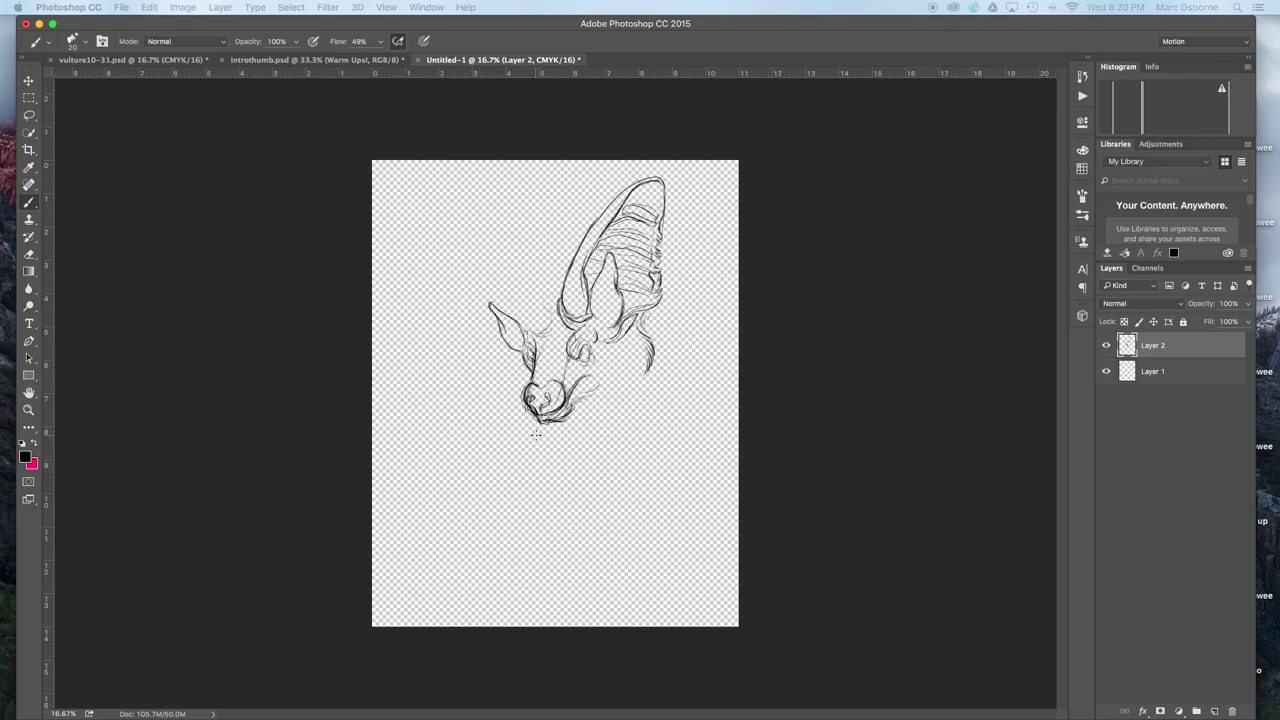
{"action": "mouse_move", "coordinate": [539, 322]}
{"action": "left_mouse_down"}
{"action": "mouse_move", "coordinate": [497, 298]}
{"action": "mouse_move", "coordinate": [537, 290]}
{"action": "mouse_move", "coordinate": [532, 273]}
{"action": "mouse_move", "coordinate": [463, 182]}
{"action": "mouse_move", "coordinate": [548, 320]}
{"action": "left_mouse_up"}
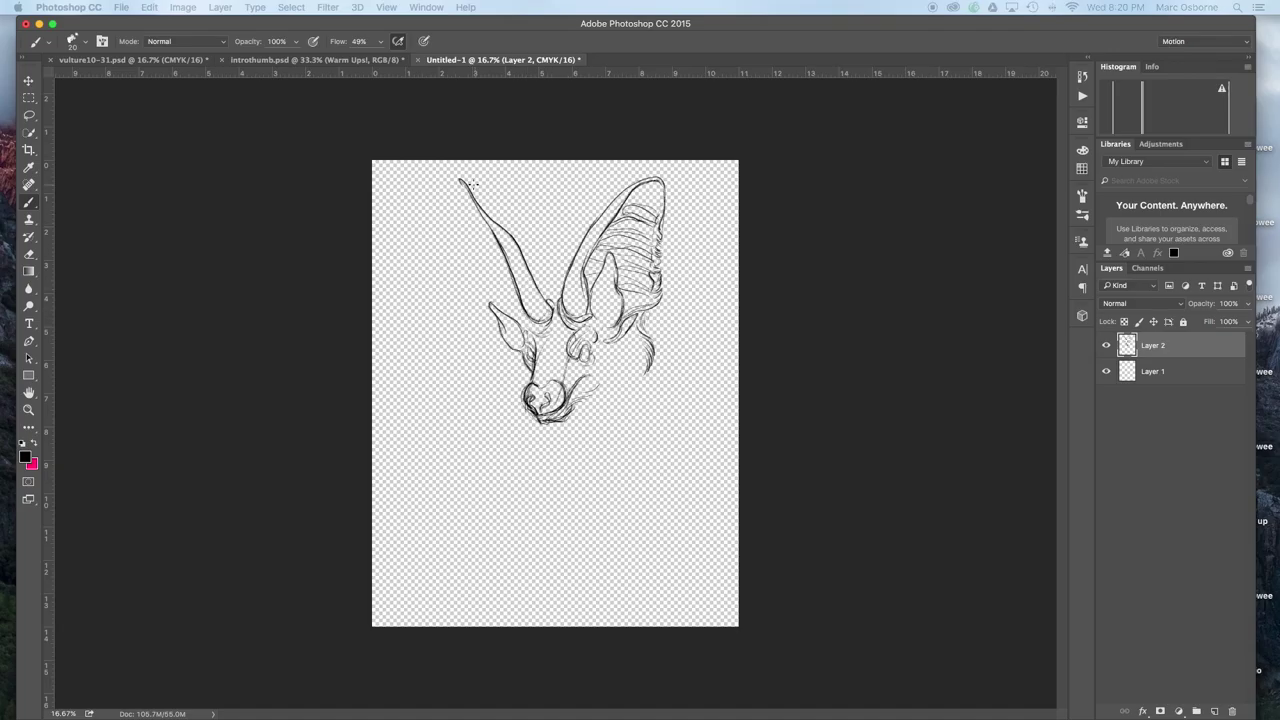
{"action": "mouse_move", "coordinate": [473, 184]}
{"action": "left_mouse_down"}
{"action": "mouse_move", "coordinate": [553, 268]}
{"action": "mouse_move", "coordinate": [548, 325]}
{"action": "left_mouse_up"}
{"action": "left_click_drag", "start_coordinate": [464, 181], "coordinate": [500, 312]}
{"action": "left_click_drag", "start_coordinate": [478, 242], "coordinate": [503, 308]}
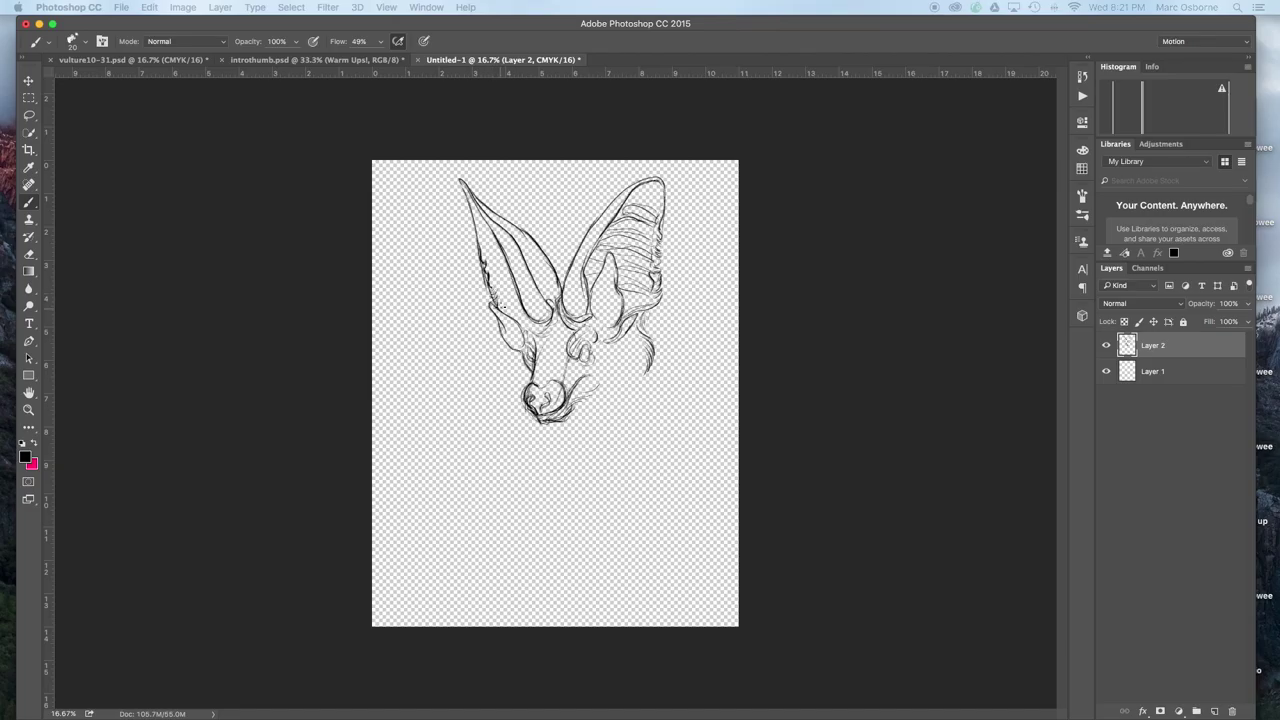
{"action": "mouse_move", "coordinate": [484, 240]}
{"action": "left_mouse_down"}
{"action": "mouse_move", "coordinate": [488, 228]}
{"action": "mouse_move", "coordinate": [510, 294]}
{"action": "mouse_move", "coordinate": [518, 281]}
{"action": "mouse_move", "coordinate": [508, 312]}
{"action": "mouse_move", "coordinate": [546, 332]}
{"action": "left_mouse_up"}
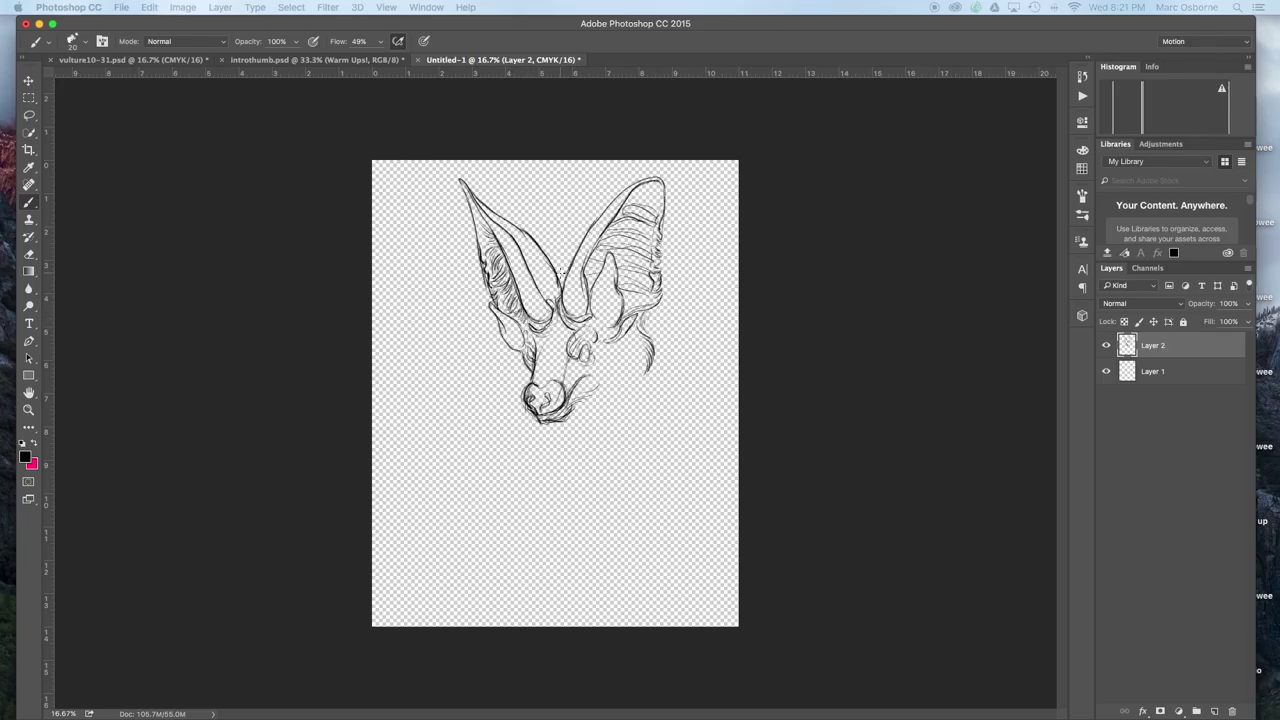
- Move the bat's muzzle slightly up toward the eyes and erase stray lines around the jaw
{"action": "key", "text": "l"}
{"action": "mouse_move", "coordinate": [529, 387]}
{"action": "left_mouse_down"}
{"action": "mouse_move", "coordinate": [582, 439]}
{"action": "mouse_move", "coordinate": [526, 386]}
{"action": "mouse_move", "coordinate": [565, 394]}
{"action": "mouse_move", "coordinate": [578, 372]}
{"action": "left_mouse_up"}
{"action": "key", "text": "ctrl+d"}
{"action": "key", "text": "e"}
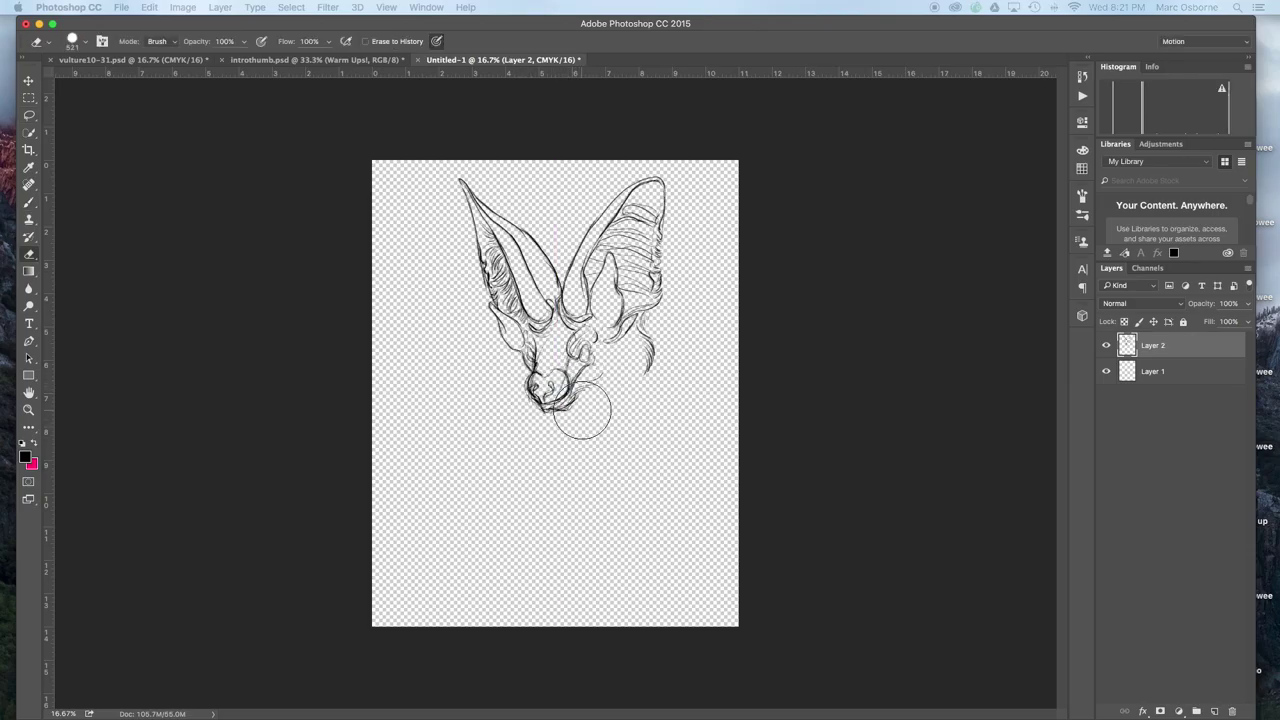
- Redraw the nostrils and both eyes with darker, rounder outlines
{"action": "key", "text": "b"}
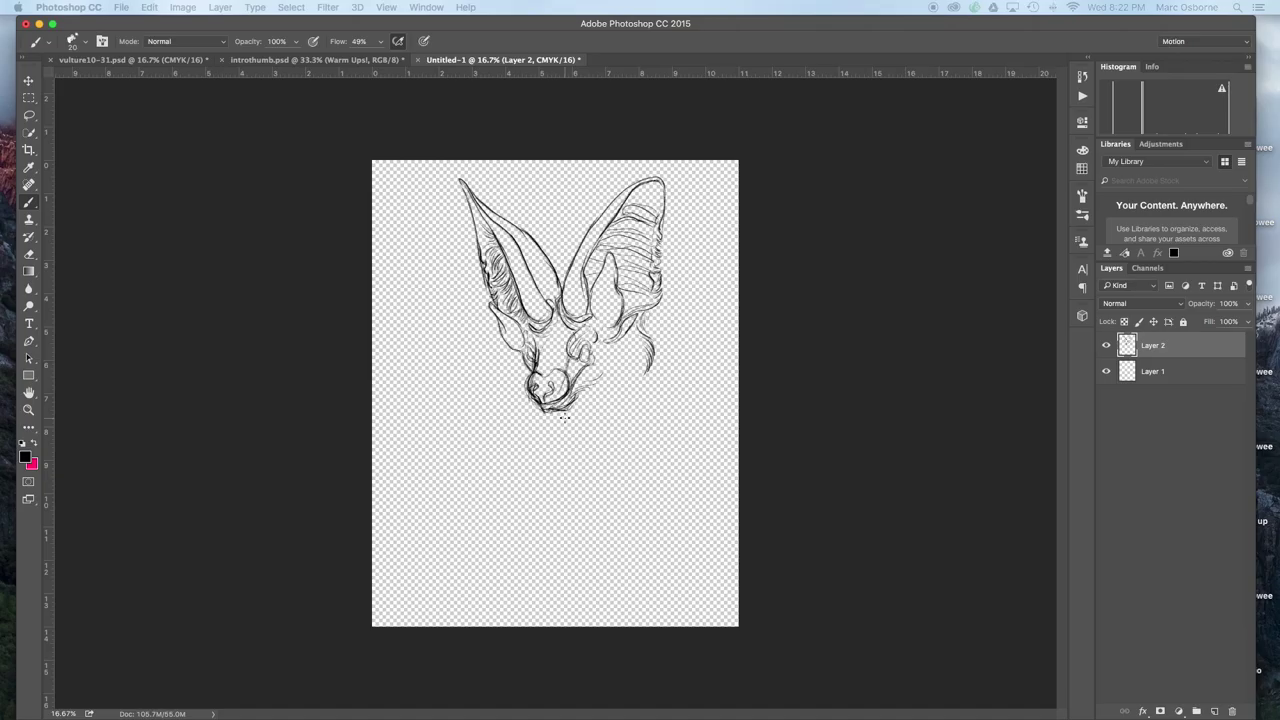
{"action": "mouse_move", "coordinate": [530, 378]}
{"action": "left_mouse_down"}
{"action": "mouse_move", "coordinate": [558, 388]}
{"action": "mouse_move", "coordinate": [526, 398]}
{"action": "mouse_move", "coordinate": [568, 388]}
{"action": "mouse_move", "coordinate": [596, 340]}
{"action": "left_mouse_up"}
{"action": "mouse_move", "coordinate": [594, 340]}
{"action": "left_mouse_down"}
{"action": "mouse_move", "coordinate": [601, 351]}
{"action": "mouse_move", "coordinate": [566, 358]}
{"action": "mouse_move", "coordinate": [597, 333]}
{"action": "mouse_move", "coordinate": [592, 350]}
{"action": "mouse_move", "coordinate": [534, 358]}
{"action": "mouse_move", "coordinate": [530, 346]}
{"action": "left_mouse_up"}
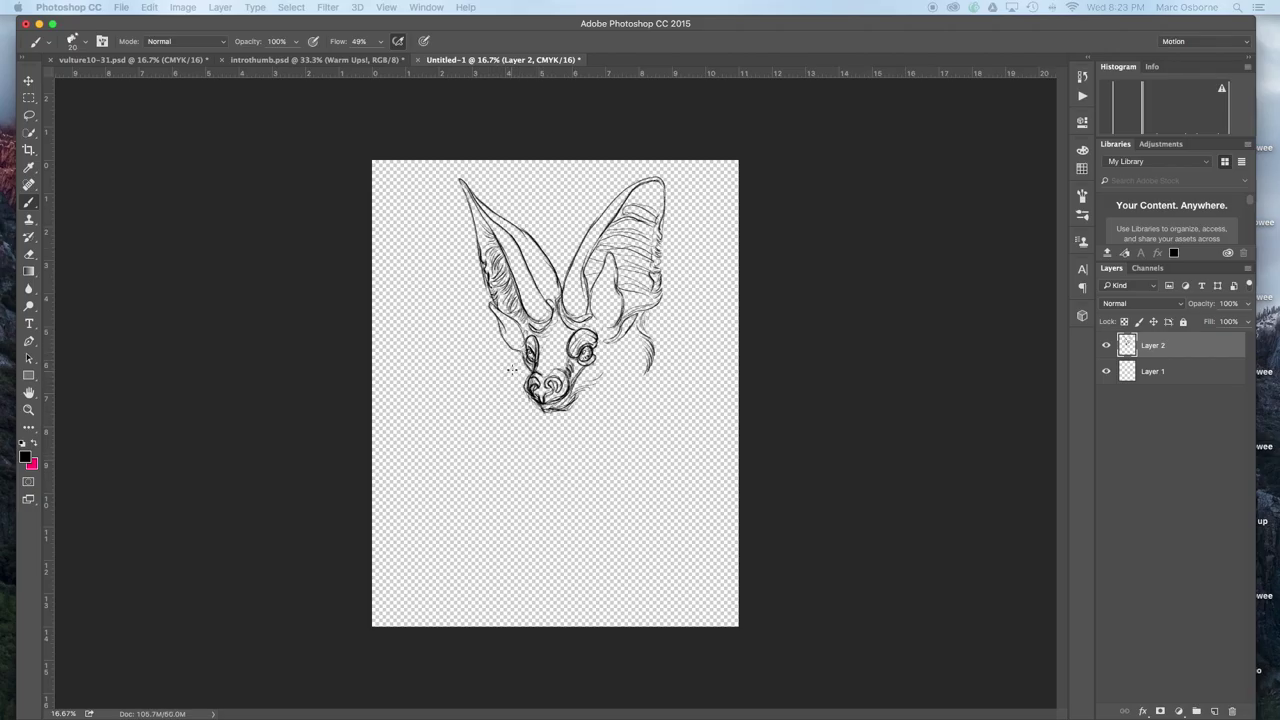
- Sketch a thick fur collar around the neck and chest, with strokes sweeping to a point at the lower right
{"action": "mouse_move", "coordinate": [508, 370]}
{"action": "left_mouse_down"}
{"action": "mouse_move", "coordinate": [488, 398]}
{"action": "mouse_move", "coordinate": [492, 430]}
{"action": "left_mouse_up"}
{"action": "mouse_move", "coordinate": [512, 382]}
{"action": "left_mouse_down"}
{"action": "mouse_move", "coordinate": [592, 403]}
{"action": "mouse_move", "coordinate": [613, 388]}
{"action": "mouse_move", "coordinate": [593, 240]}
{"action": "mouse_move", "coordinate": [638, 397]}
{"action": "mouse_move", "coordinate": [616, 373]}
{"action": "mouse_move", "coordinate": [634, 370]}
{"action": "mouse_move", "coordinate": [656, 408]}
{"action": "left_mouse_up"}
{"action": "mouse_move", "coordinate": [632, 362]}
{"action": "left_mouse_down"}
{"action": "mouse_move", "coordinate": [652, 392]}
{"action": "mouse_move", "coordinate": [636, 372]}
{"action": "mouse_move", "coordinate": [612, 384]}
{"action": "left_mouse_up"}
{"action": "mouse_move", "coordinate": [628, 380]}
{"action": "left_mouse_down"}
{"action": "mouse_move", "coordinate": [614, 340]}
{"action": "mouse_move", "coordinate": [636, 328]}
{"action": "mouse_move", "coordinate": [664, 352]}
{"action": "mouse_move", "coordinate": [664, 414]}
{"action": "left_mouse_up"}
{"action": "left_click_drag", "start_coordinate": [495, 400], "coordinate": [513, 446]}
{"action": "mouse_move", "coordinate": [503, 408]}
{"action": "left_mouse_down"}
{"action": "mouse_move", "coordinate": [544, 459]}
{"action": "mouse_move", "coordinate": [566, 454]}
{"action": "left_mouse_up"}
{"action": "left_click_drag", "start_coordinate": [556, 458], "coordinate": [648, 450]}
{"action": "mouse_move", "coordinate": [666, 392]}
{"action": "left_mouse_down"}
{"action": "mouse_move", "coordinate": [662, 447]}
{"action": "mouse_move", "coordinate": [583, 425]}
{"action": "mouse_move", "coordinate": [650, 456]}
{"action": "left_mouse_up"}
{"action": "left_click_drag", "start_coordinate": [620, 414], "coordinate": [658, 464]}
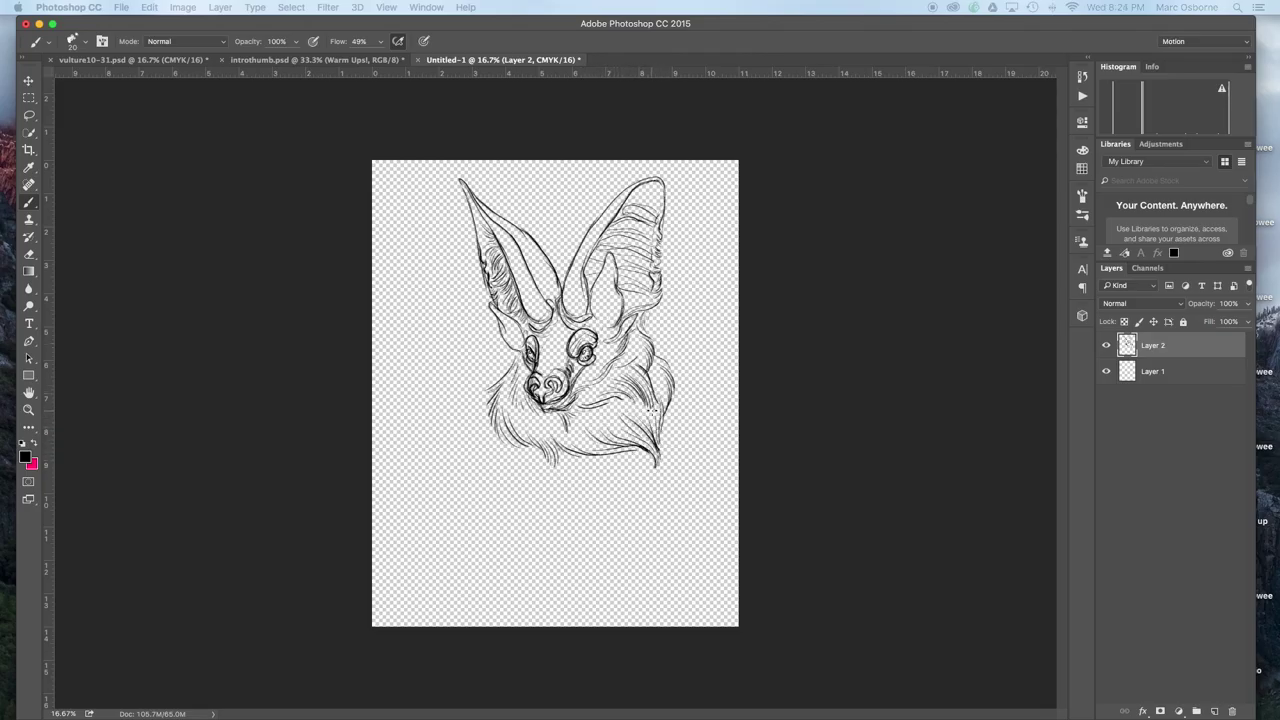
{"action": "mouse_move", "coordinate": [510, 356]}
{"action": "left_mouse_down"}
{"action": "mouse_move", "coordinate": [522, 351]}
{"action": "mouse_move", "coordinate": [527, 381]}
{"action": "mouse_move", "coordinate": [610, 370]}
{"action": "left_mouse_up"}
{"action": "mouse_move", "coordinate": [546, 408]}
{"action": "left_mouse_down"}
{"action": "mouse_move", "coordinate": [551, 432]}
{"action": "mouse_move", "coordinate": [561, 423]}
{"action": "mouse_move", "coordinate": [452, 596]}
{"action": "left_mouse_up"}
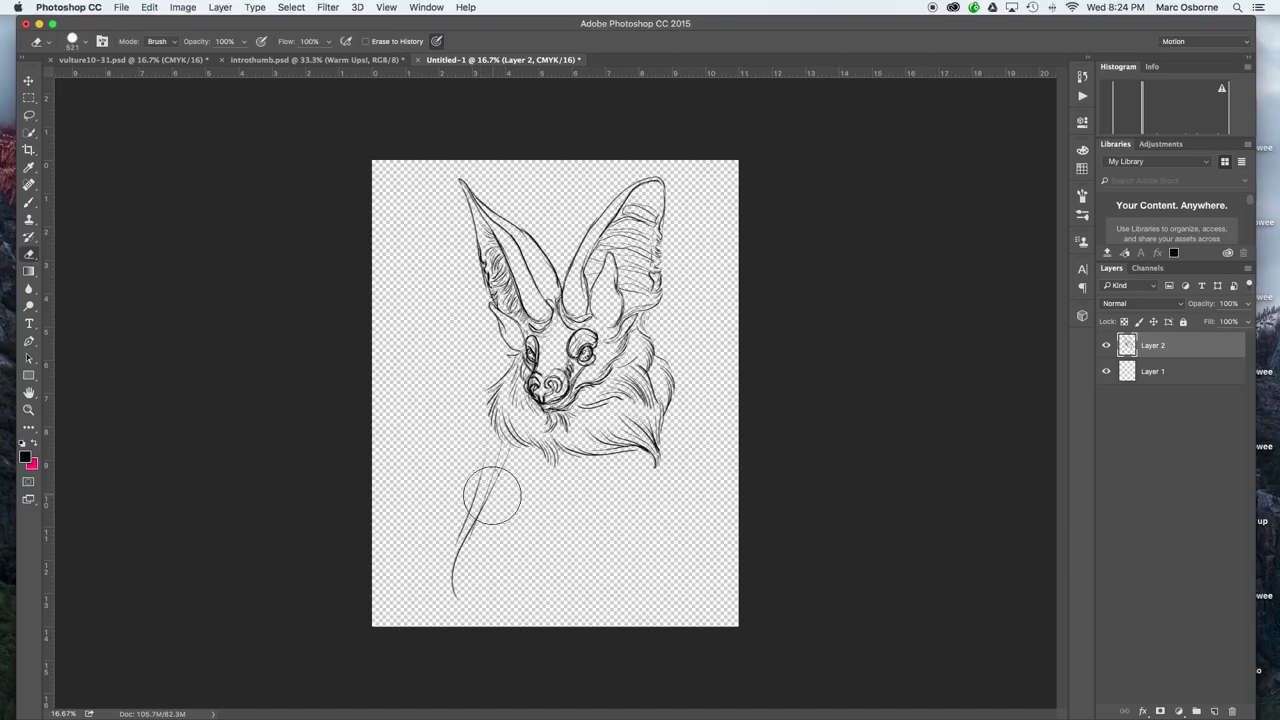
{"action": "key", "text": "super+z"}
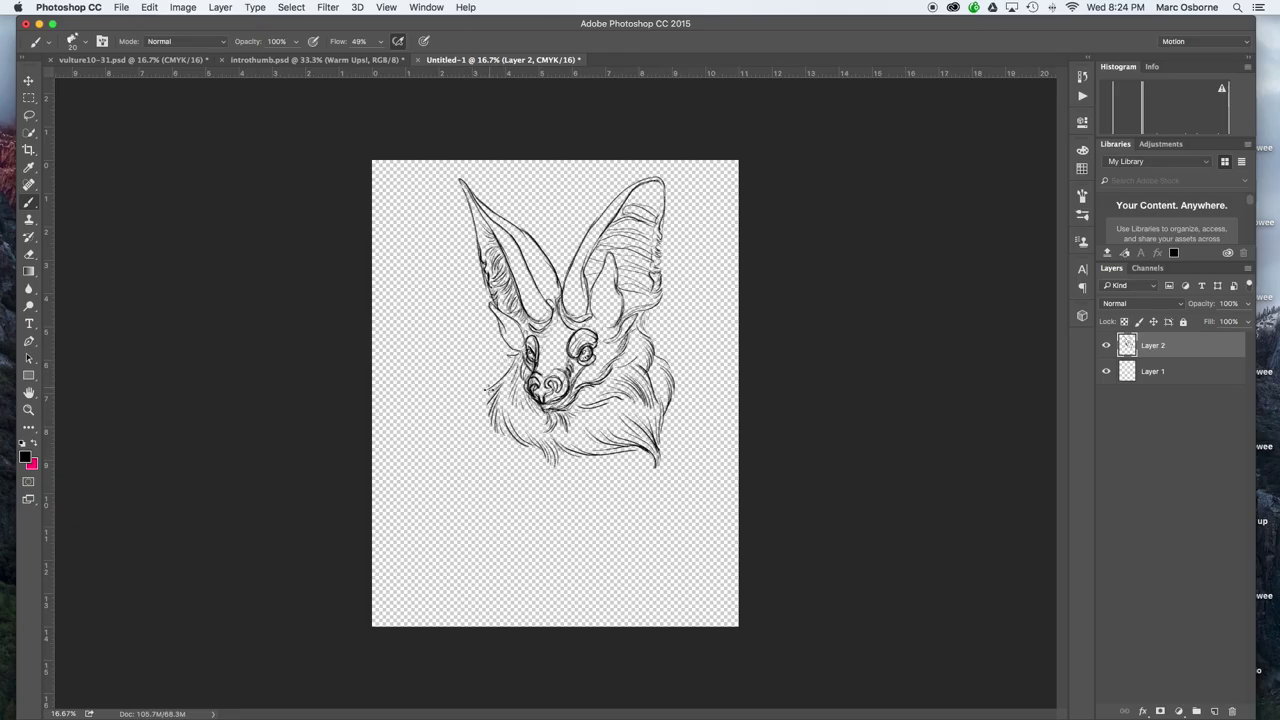
{"action": "mouse_move", "coordinate": [556, 520]}
{"action": "left_mouse_down"}
{"action": "mouse_move", "coordinate": [472, 412]}
{"action": "mouse_move", "coordinate": [495, 378]}
{"action": "left_mouse_up"}
{"action": "mouse_move", "coordinate": [480, 424]}
{"action": "left_mouse_down"}
{"action": "mouse_move", "coordinate": [511, 546]}
{"action": "mouse_move", "coordinate": [529, 563]}
{"action": "left_mouse_up"}
{"action": "left_click_drag", "start_coordinate": [500, 498], "coordinate": [556, 566]}
{"action": "left_click_drag", "start_coordinate": [557, 552], "coordinate": [620, 577]}
{"action": "left_click_drag", "start_coordinate": [672, 390], "coordinate": [683, 440]}
{"action": "mouse_move", "coordinate": [673, 394]}
{"action": "left_mouse_down"}
{"action": "mouse_move", "coordinate": [695, 454]}
{"action": "mouse_move", "coordinate": [633, 515]}
{"action": "left_mouse_up"}
{"action": "mouse_move", "coordinate": [677, 414]}
{"action": "left_mouse_down"}
{"action": "mouse_move", "coordinate": [669, 508]}
{"action": "mouse_move", "coordinate": [719, 468]}
{"action": "mouse_move", "coordinate": [684, 526]}
{"action": "left_mouse_up"}
{"action": "mouse_move", "coordinate": [491, 434]}
{"action": "left_mouse_down"}
{"action": "mouse_move", "coordinate": [602, 556]}
{"action": "mouse_move", "coordinate": [696, 514]}
{"action": "left_mouse_up"}
{"action": "left_click_drag", "start_coordinate": [588, 557], "coordinate": [658, 556]}
{"action": "key", "text": "e"}
{"action": "mouse_move", "coordinate": [523, 489]}
{"action": "left_mouse_down"}
{"action": "mouse_move", "coordinate": [563, 569]}
{"action": "mouse_move", "coordinate": [717, 404]}
{"action": "mouse_move", "coordinate": [664, 487]}
{"action": "left_mouse_up"}
- Sketch the body's right contour from the fur collar, curving down and inward to the base of the torso
{"action": "key", "text": "b"}
{"action": "left_click_drag", "start_coordinate": [670, 438], "coordinate": [629, 520]}
{"action": "left_click_drag", "start_coordinate": [632, 500], "coordinate": [548, 591]}
{"action": "mouse_move", "coordinate": [606, 528]}
{"action": "left_mouse_down"}
{"action": "mouse_move", "coordinate": [577, 568]}
{"action": "mouse_move", "coordinate": [530, 587]}
{"action": "left_mouse_up"}
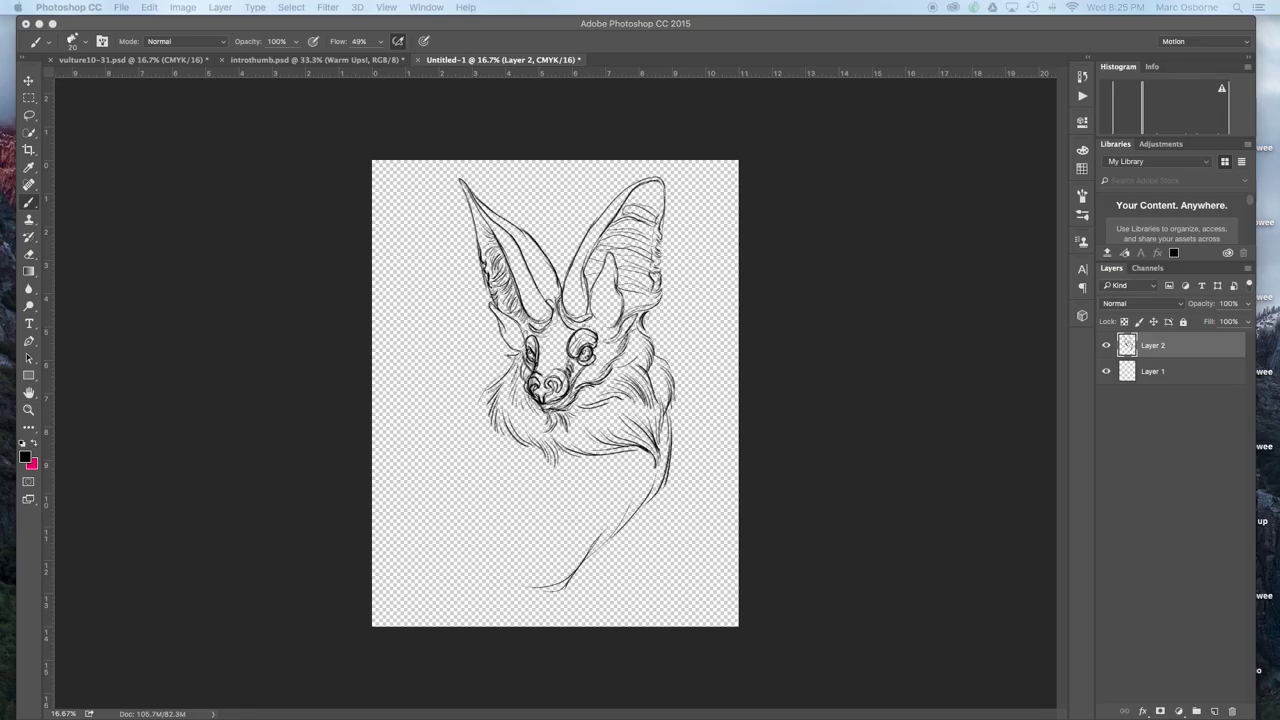
- Sketch the left wing's arm from the shoulder up to the left edge of the canvas
{"action": "left_click", "coordinate": [491, 432]}
{"action": "mouse_move", "coordinate": [461, 400]}
{"action": "left_mouse_down"}
{"action": "mouse_move", "coordinate": [504, 453]}
{"action": "mouse_move", "coordinate": [383, 323]}
{"action": "left_mouse_up"}
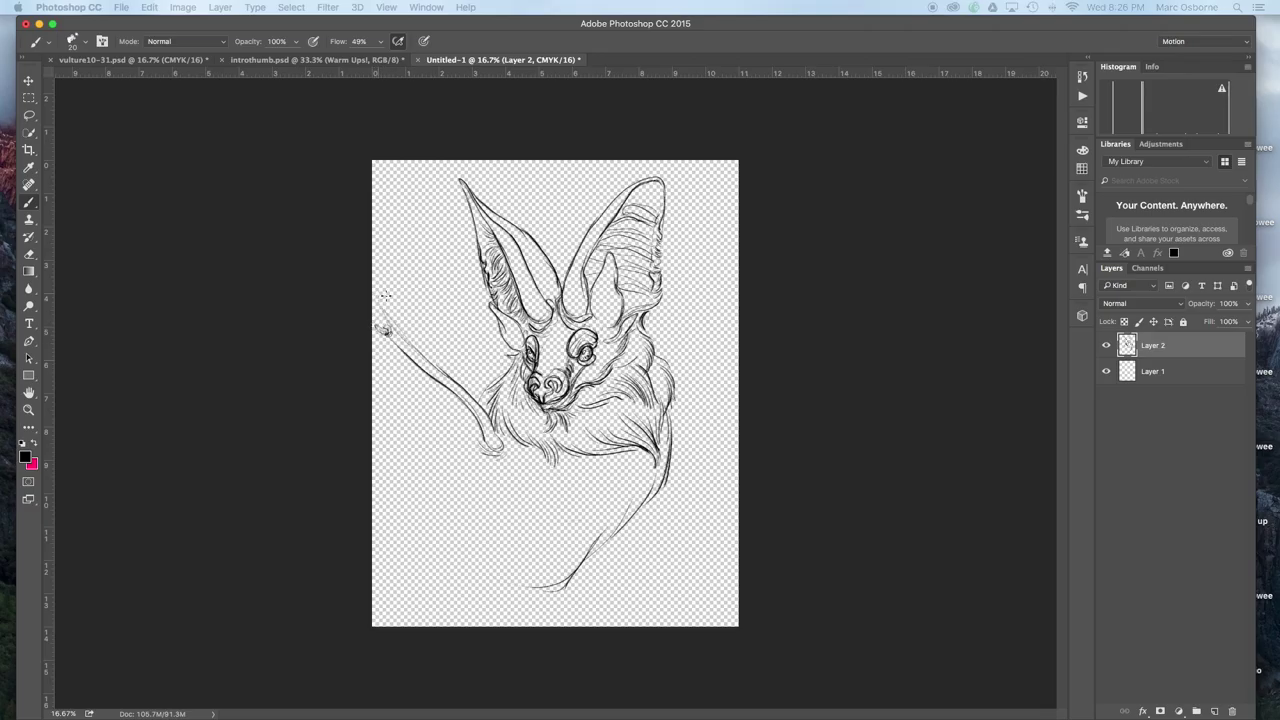
{"action": "left_click_drag", "start_coordinate": [458, 366], "coordinate": [384, 334]}
{"action": "left_click_drag", "start_coordinate": [490, 400], "coordinate": [383, 334]}
{"action": "mouse_move", "coordinate": [440, 376]}
{"action": "left_mouse_down"}
{"action": "mouse_move", "coordinate": [380, 318]}
{"action": "mouse_move", "coordinate": [372, 286]}
{"action": "left_mouse_up"}
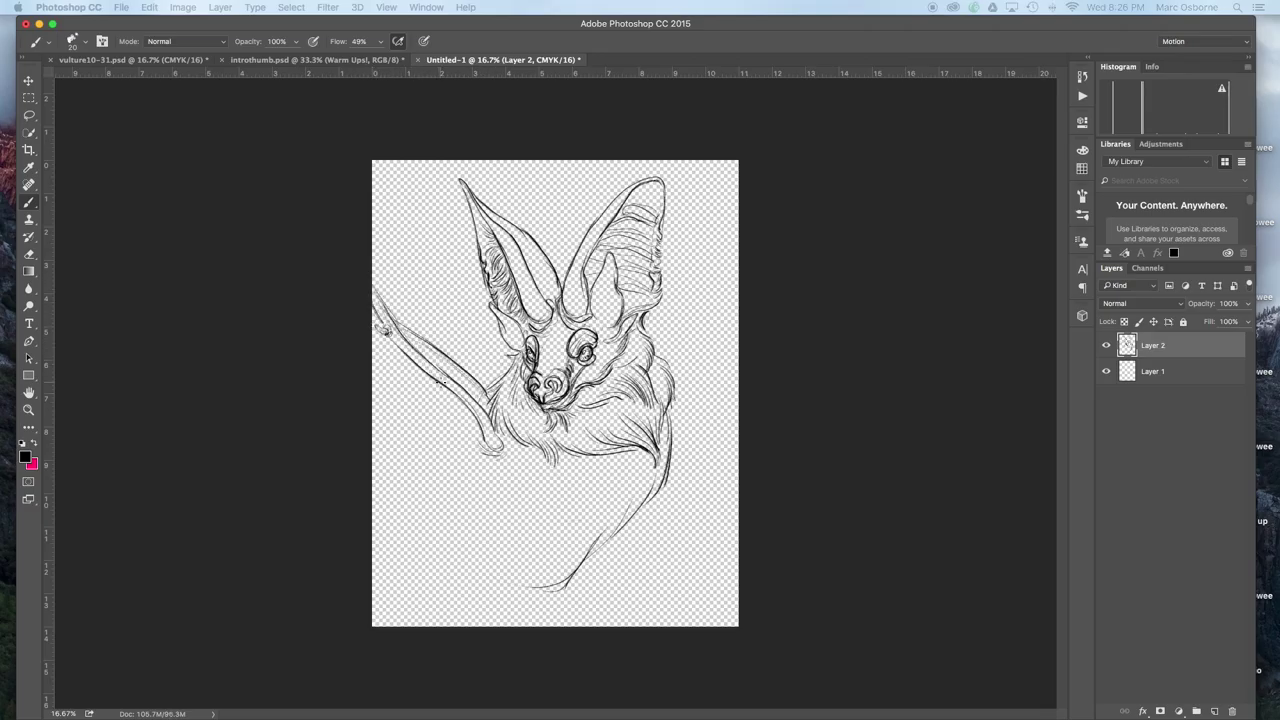
- Sketch the right wing's arm with a small claw at its tip and add a curve beneath the body
{"action": "mouse_move", "coordinate": [670, 436]}
{"action": "left_mouse_down"}
{"action": "mouse_move", "coordinate": [702, 370]}
{"action": "mouse_move", "coordinate": [728, 350]}
{"action": "left_mouse_up"}
{"action": "mouse_move", "coordinate": [668, 428]}
{"action": "left_mouse_down"}
{"action": "mouse_move", "coordinate": [735, 339]}
{"action": "mouse_move", "coordinate": [702, 366]}
{"action": "mouse_move", "coordinate": [720, 354]}
{"action": "left_mouse_up"}
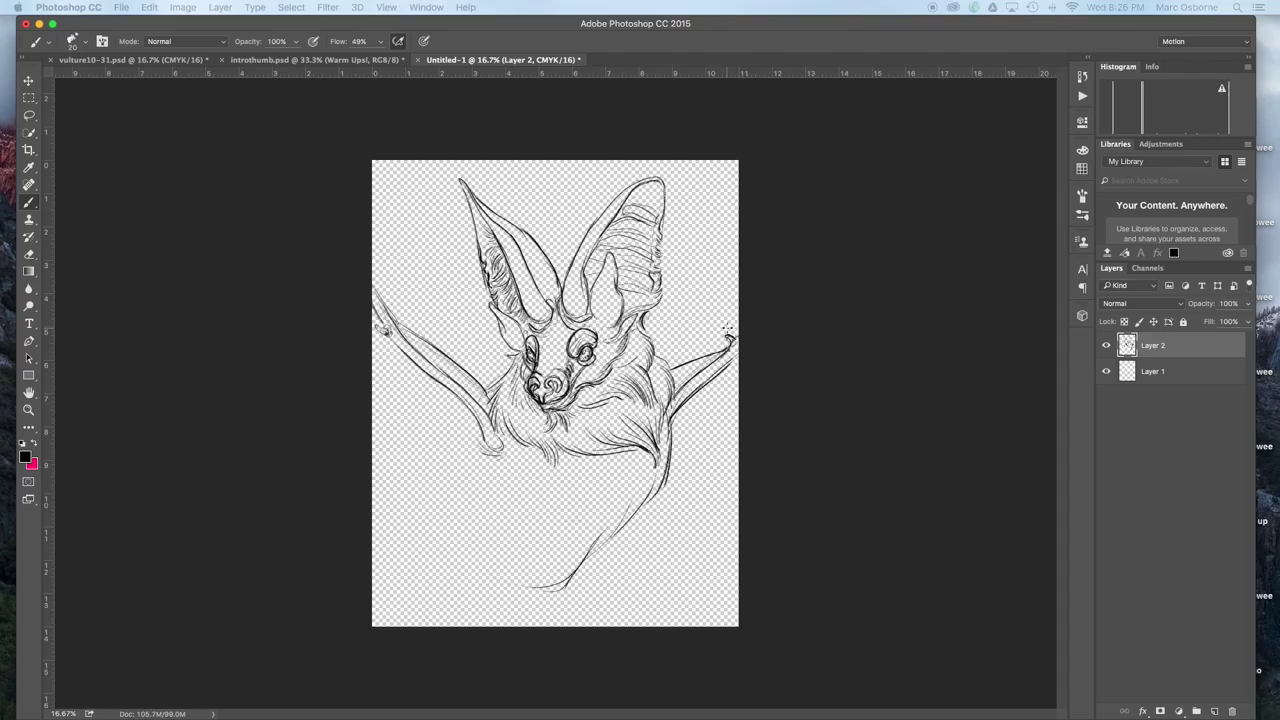
{"action": "left_click_drag", "start_coordinate": [440, 552], "coordinate": [575, 580]}
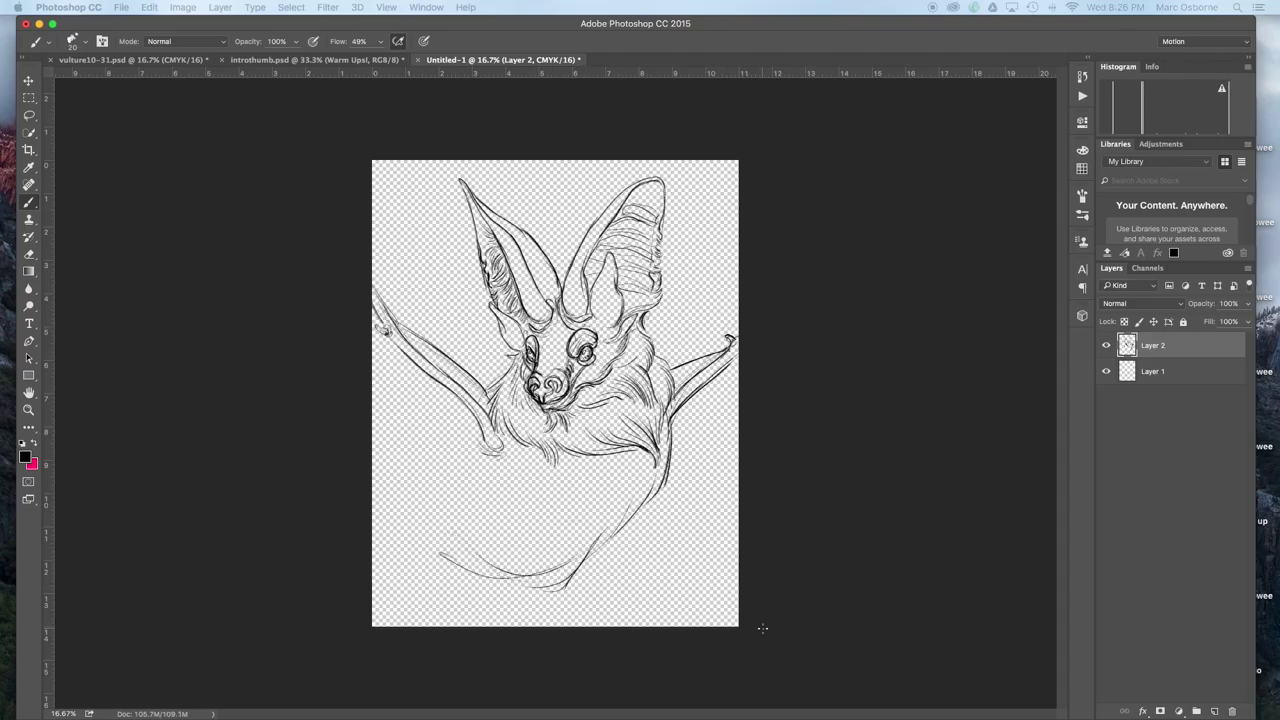
- Add the left wing's thumb, finger bones and lower membrane edge, plus fur strokes along the shoulder
{"action": "left_click_drag", "start_coordinate": [387, 339], "coordinate": [398, 389]}
{"action": "left_click_drag", "start_coordinate": [373, 384], "coordinate": [393, 369]}
{"action": "mouse_move", "coordinate": [372, 391]}
{"action": "left_mouse_down"}
{"action": "mouse_move", "coordinate": [392, 373]}
{"action": "mouse_move", "coordinate": [391, 346]}
{"action": "left_mouse_up"}
{"action": "mouse_move", "coordinate": [462, 460]}
{"action": "left_mouse_down"}
{"action": "mouse_move", "coordinate": [374, 462]}
{"action": "mouse_move", "coordinate": [478, 466]}
{"action": "left_mouse_up"}
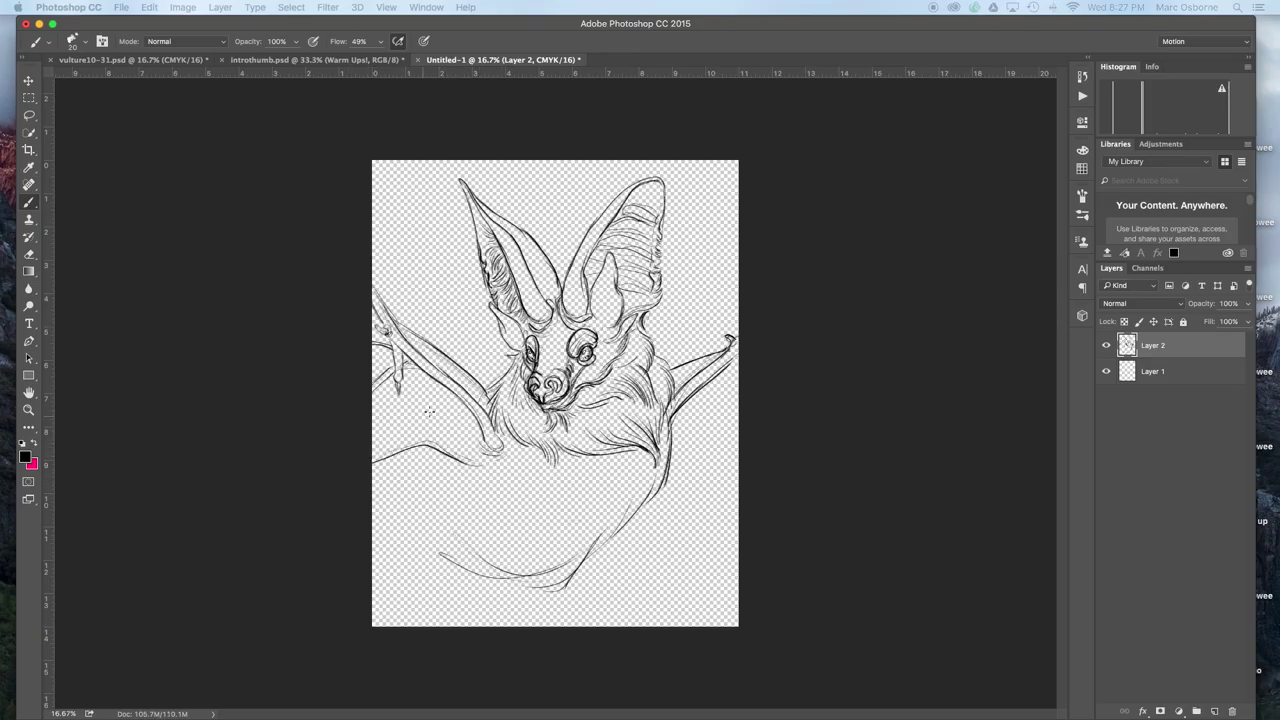
{"action": "left_click_drag", "start_coordinate": [410, 366], "coordinate": [426, 444]}
{"action": "left_click_drag", "start_coordinate": [418, 400], "coordinate": [432, 448]}
{"action": "left_click_drag", "start_coordinate": [468, 387], "coordinate": [504, 373]}
{"action": "left_click_drag", "start_coordinate": [486, 383], "coordinate": [507, 373]}
- Outline the right wing's membrane down to the body and fill it with finger bones and fold lines
{"action": "left_click_drag", "start_coordinate": [676, 459], "coordinate": [681, 486]}
{"action": "left_click_drag", "start_coordinate": [597, 557], "coordinate": [727, 497]}
{"action": "mouse_move", "coordinate": [734, 394]}
{"action": "left_mouse_down"}
{"action": "mouse_move", "coordinate": [721, 500]}
{"action": "mouse_move", "coordinate": [733, 360]}
{"action": "left_mouse_up"}
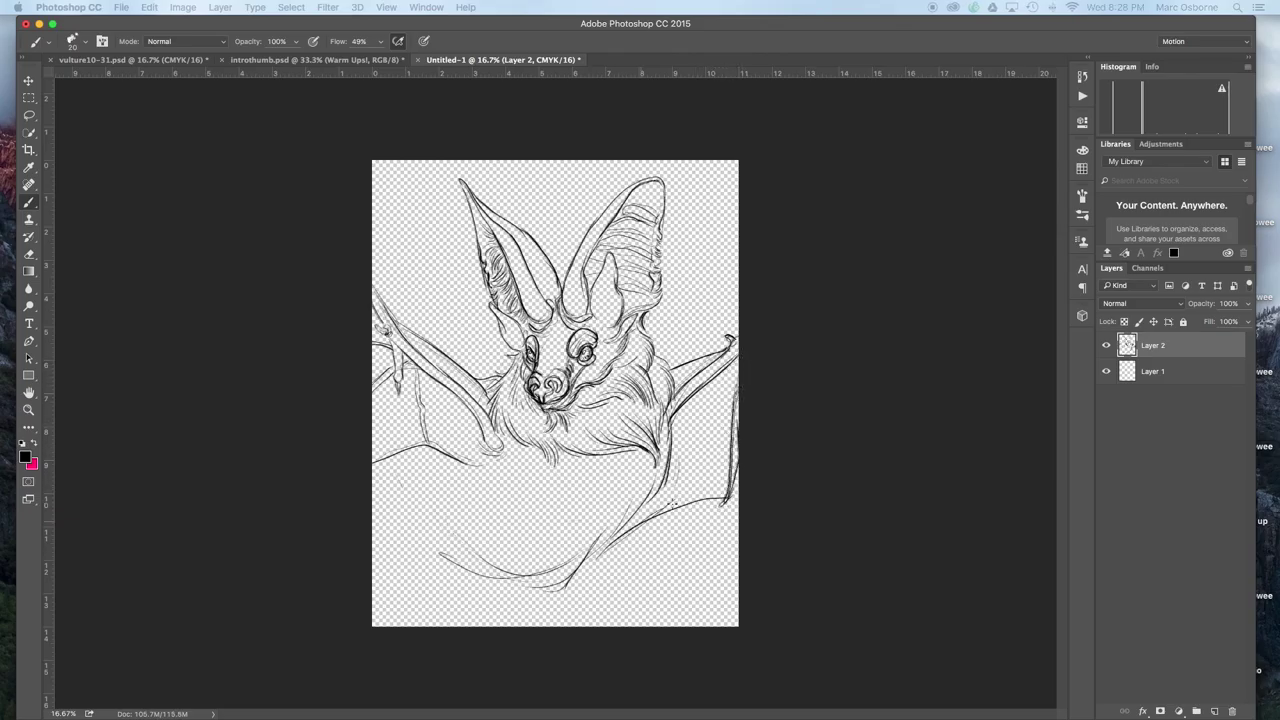
{"action": "left_click_drag", "start_coordinate": [670, 505], "coordinate": [733, 462]}
{"action": "left_click_drag", "start_coordinate": [645, 517], "coordinate": [705, 395]}
{"action": "mouse_move", "coordinate": [692, 502]}
{"action": "left_mouse_down"}
{"action": "mouse_move", "coordinate": [703, 432]}
{"action": "mouse_move", "coordinate": [733, 434]}
{"action": "mouse_move", "coordinate": [725, 380]}
{"action": "mouse_move", "coordinate": [675, 446]}
{"action": "left_mouse_up"}
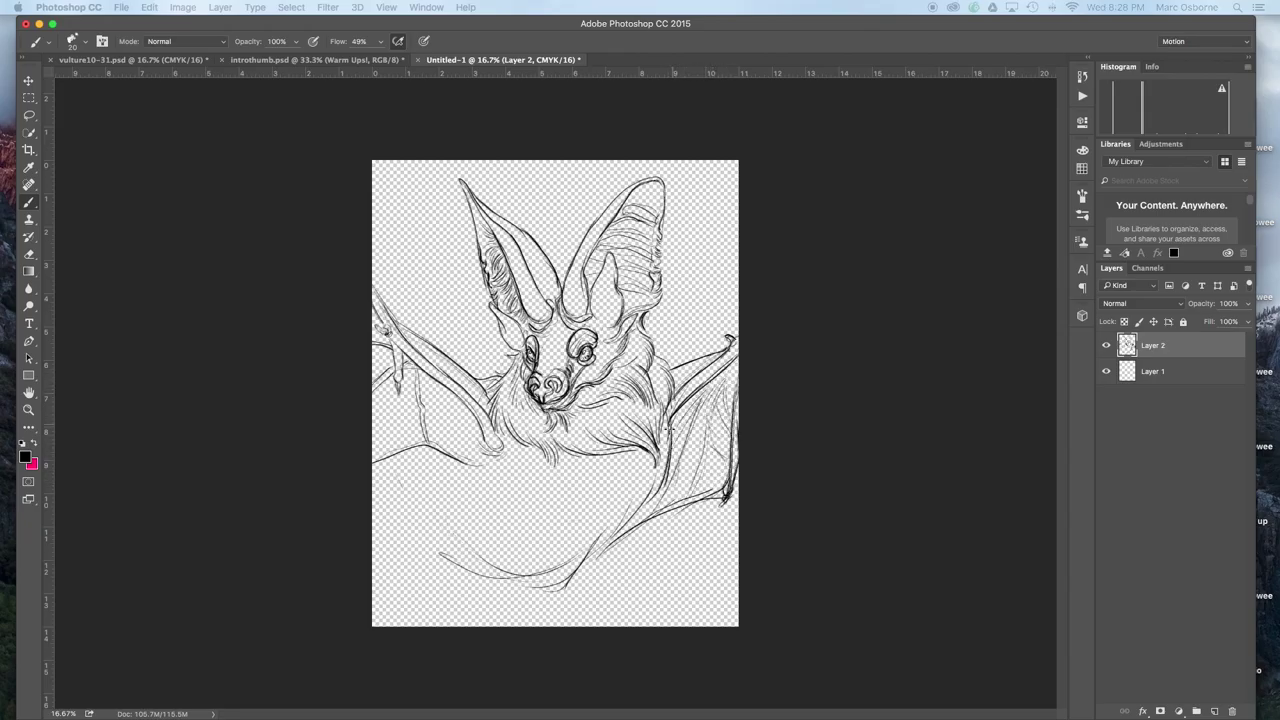
{"action": "left_click_drag", "start_coordinate": [727, 397], "coordinate": [740, 361]}
{"action": "mouse_move", "coordinate": [680, 462]}
{"action": "left_mouse_down"}
{"action": "mouse_move", "coordinate": [681, 499]}
{"action": "mouse_move", "coordinate": [694, 500]}
{"action": "left_mouse_up"}
{"action": "left_click_drag", "start_coordinate": [675, 480], "coordinate": [636, 526]}
{"action": "left_click_drag", "start_coordinate": [652, 502], "coordinate": [626, 530]}
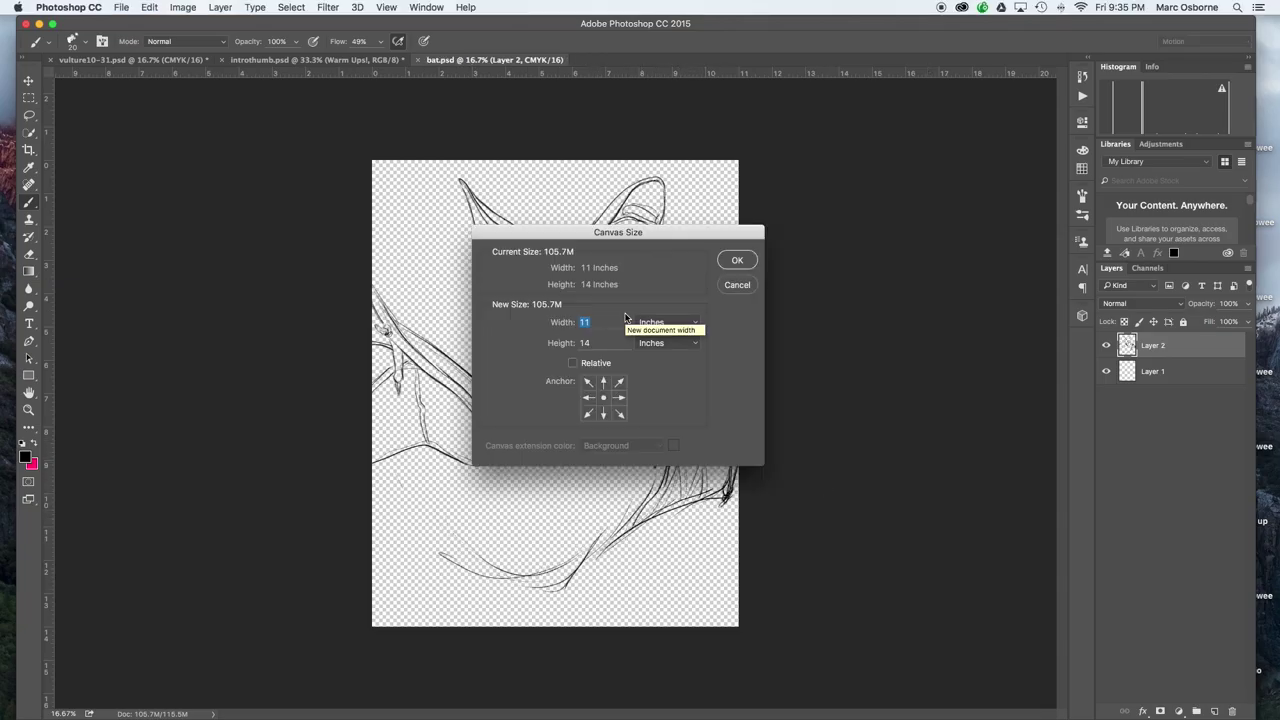
- Widen the canvas to 20 inches and scale the bat sketch down, placing it in the lower middle
{"action": "type", "text": "20"}
{"action": "key", "text": "Return"}
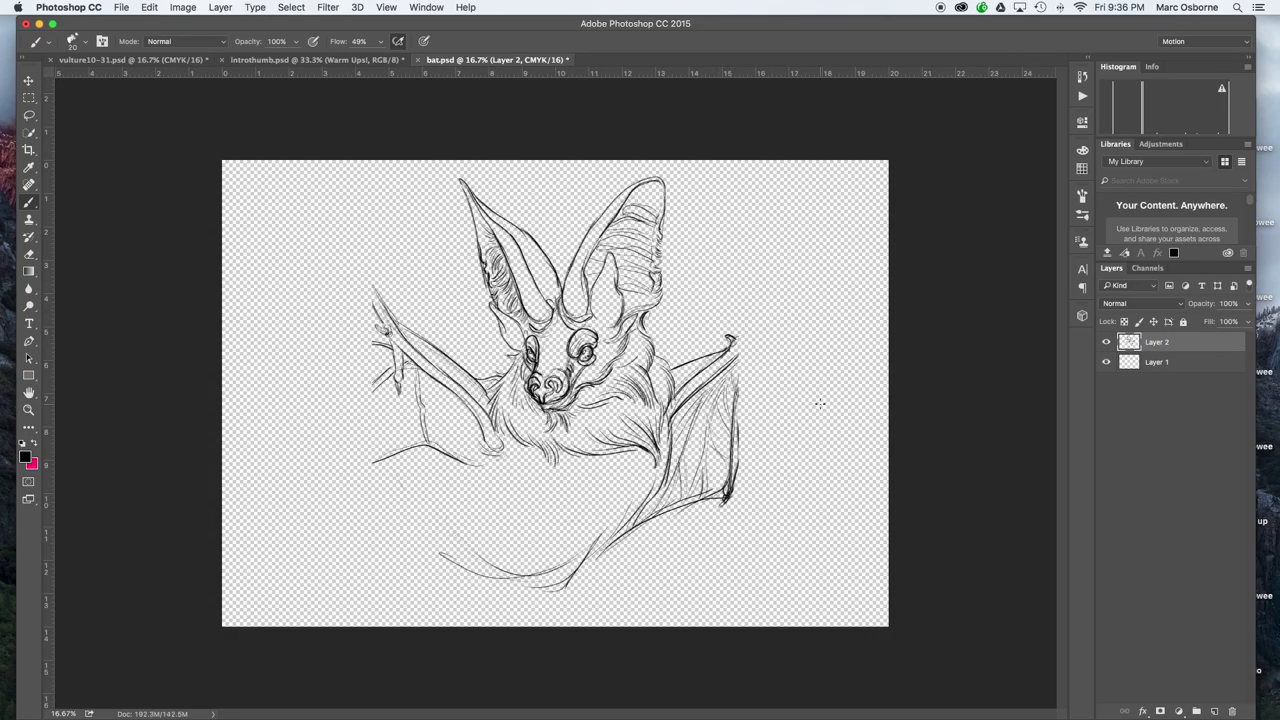
{"action": "key", "text": "v"}
{"action": "left_click_drag", "start_coordinate": [738, 175], "coordinate": [706, 241]}
{"action": "mouse_move", "coordinate": [625, 300]}
{"action": "left_mouse_down"}
{"action": "mouse_move", "coordinate": [632, 287]}
{"action": "mouse_move", "coordinate": [617, 376]}
{"action": "left_mouse_up"}
{"action": "left_click", "coordinate": [629, 42]}
{"action": "left_click_drag", "start_coordinate": [694, 294], "coordinate": [666, 326]}
{"action": "left_click", "coordinate": [629, 42]}
- Select the right wing, rotate it about 19 degrees counterclockwise and move it up beside the right ear
{"action": "key", "text": "l"}
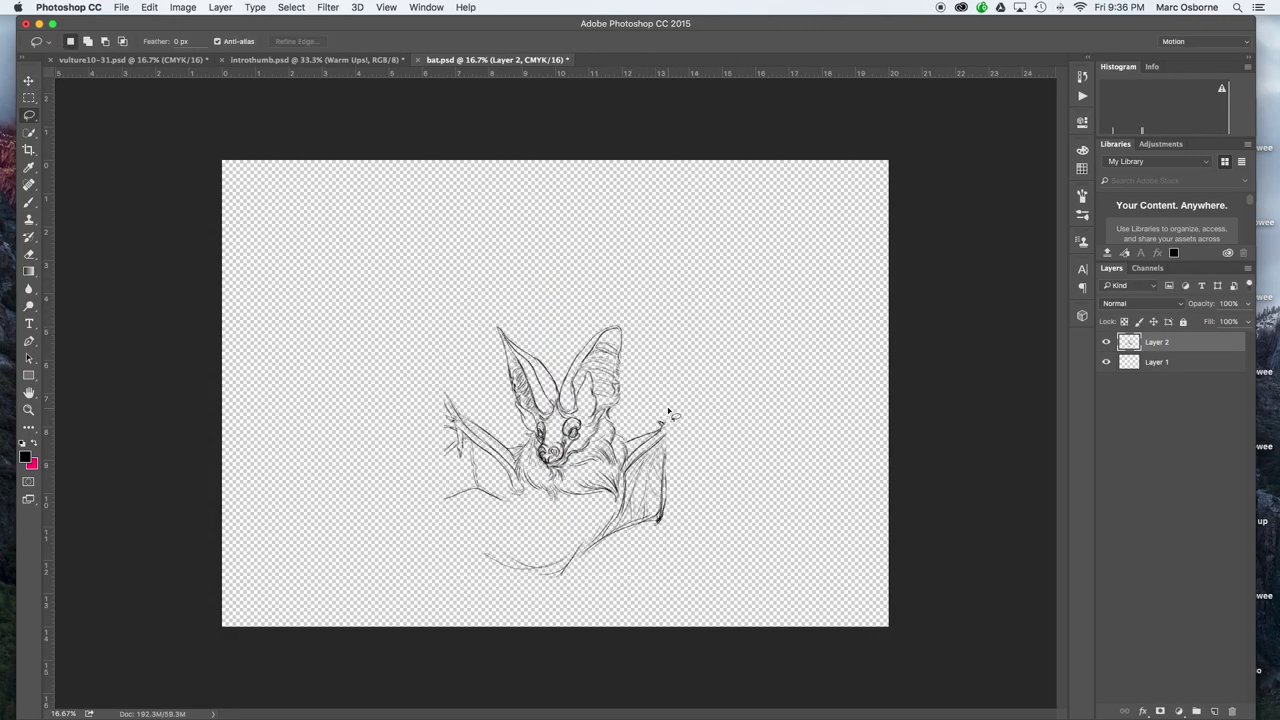
{"action": "left_click_drag", "start_coordinate": [669, 411], "coordinate": [592, 548]}
{"action": "key", "text": "ctrl+t"}
{"action": "mouse_move", "coordinate": [790, 437]}
{"action": "left_mouse_down"}
{"action": "mouse_move", "coordinate": [681, 438]}
{"action": "mouse_move", "coordinate": [674, 457]}
{"action": "left_mouse_up"}
{"action": "left_click_drag", "start_coordinate": [643, 432], "coordinate": [640, 323]}
{"action": "left_click_drag", "start_coordinate": [695, 411], "coordinate": [699, 405]}
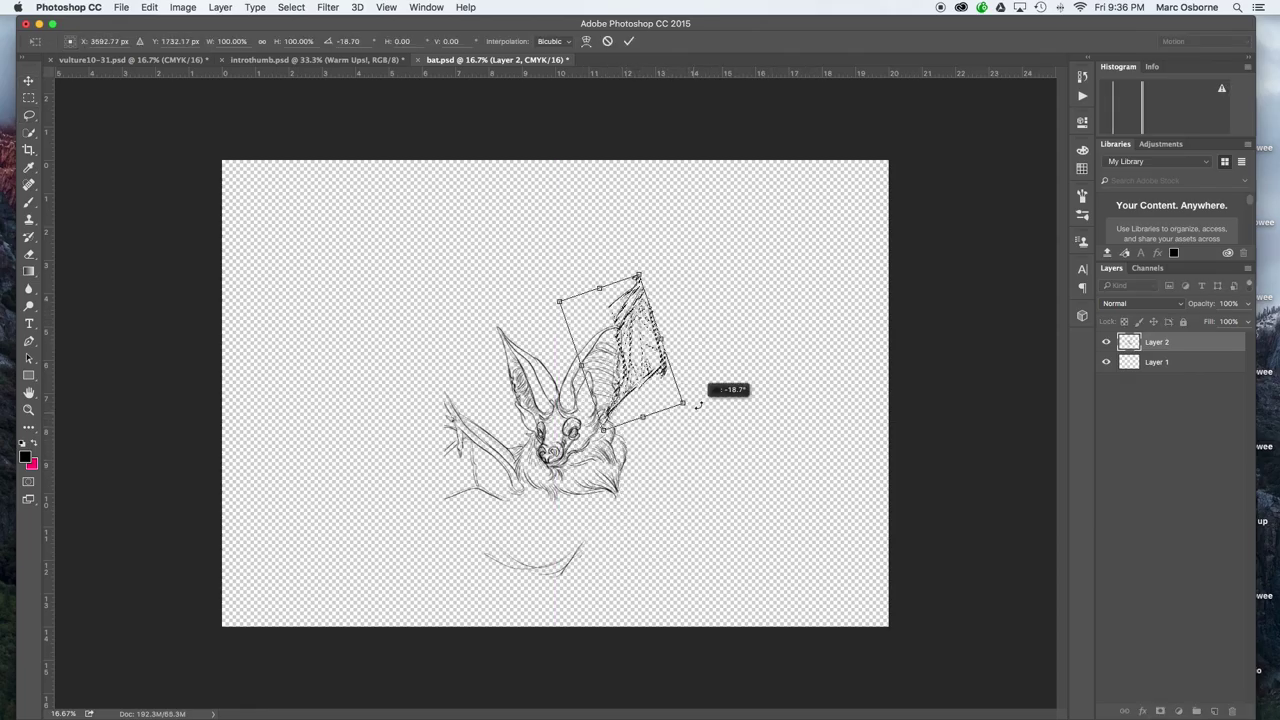
{"action": "left_click_drag", "start_coordinate": [634, 302], "coordinate": [650, 294]}
{"action": "left_click", "coordinate": [629, 42]}
{"action": "key", "text": "super+d"}
- Select the left wing, move it up beside the left ear and rotate it about 15 degrees clockwise
{"action": "key", "text": "l"}
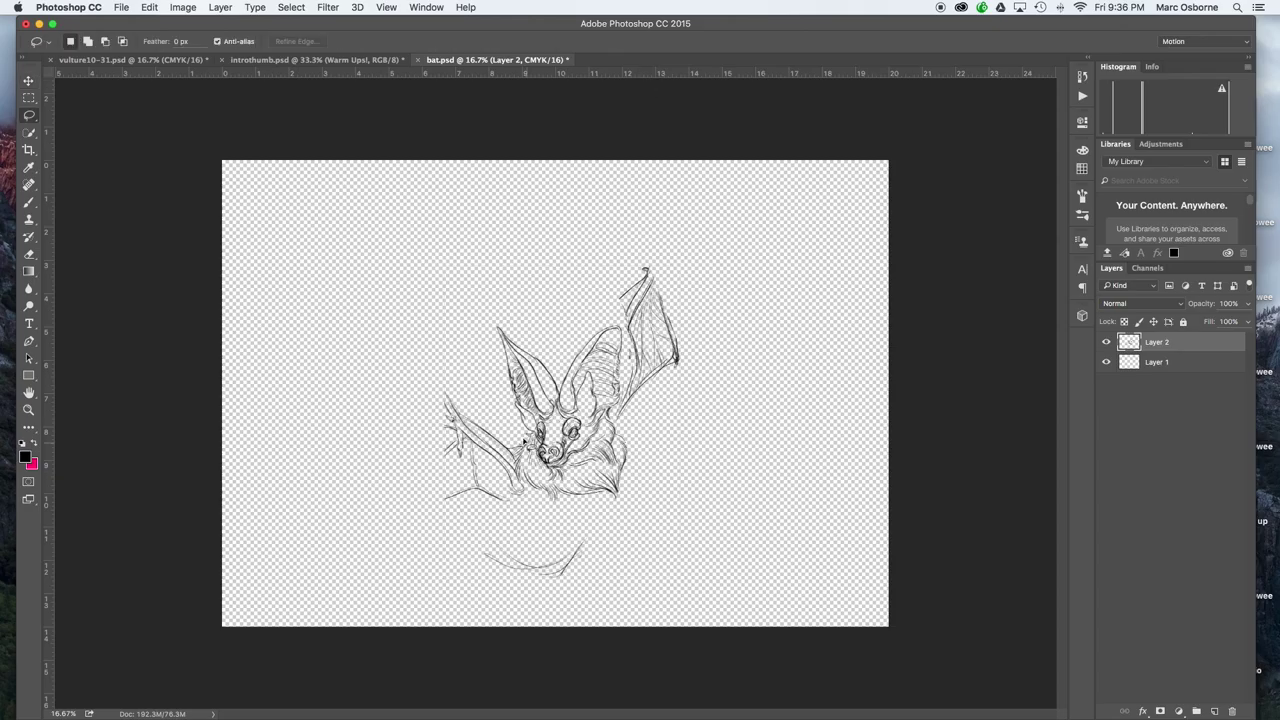
{"action": "mouse_move", "coordinate": [523, 443]}
{"action": "left_mouse_down"}
{"action": "mouse_move", "coordinate": [417, 331]}
{"action": "mouse_move", "coordinate": [525, 440]}
{"action": "left_mouse_up"}
{"action": "key", "text": "v"}
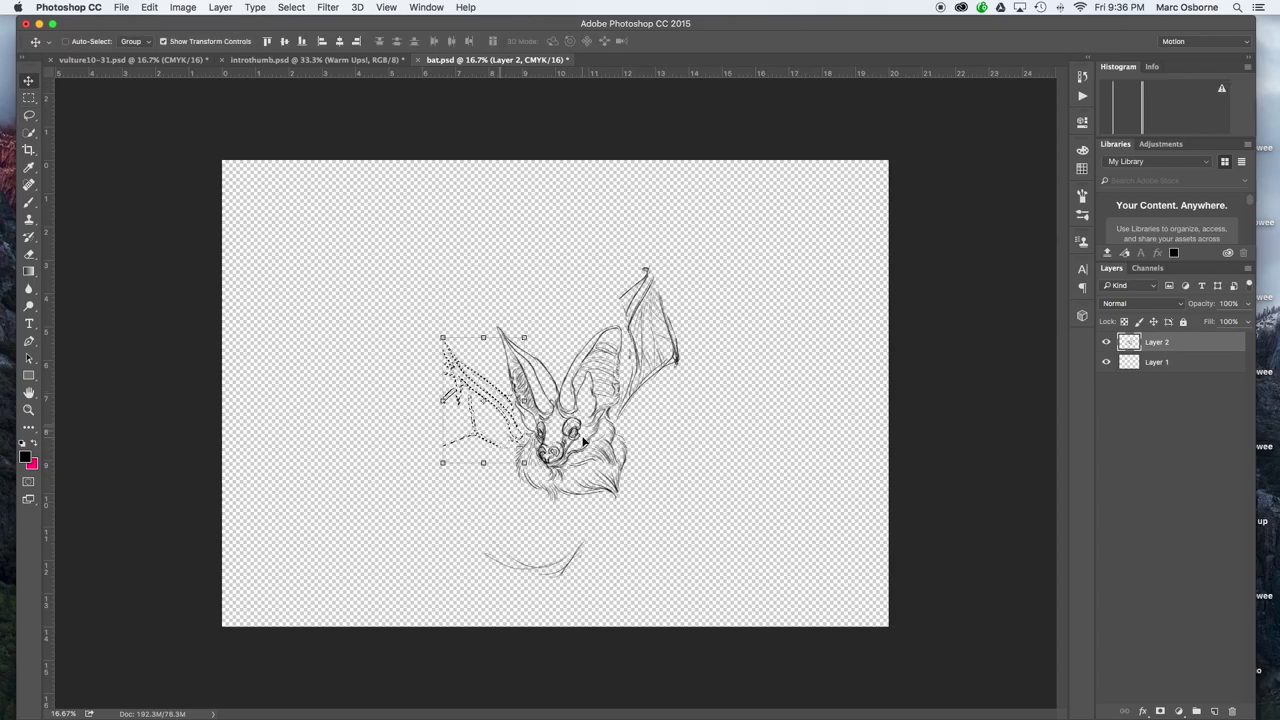
{"action": "left_click_drag", "start_coordinate": [534, 330], "coordinate": [548, 346]}
{"action": "left_click_drag", "start_coordinate": [480, 397], "coordinate": [493, 380]}
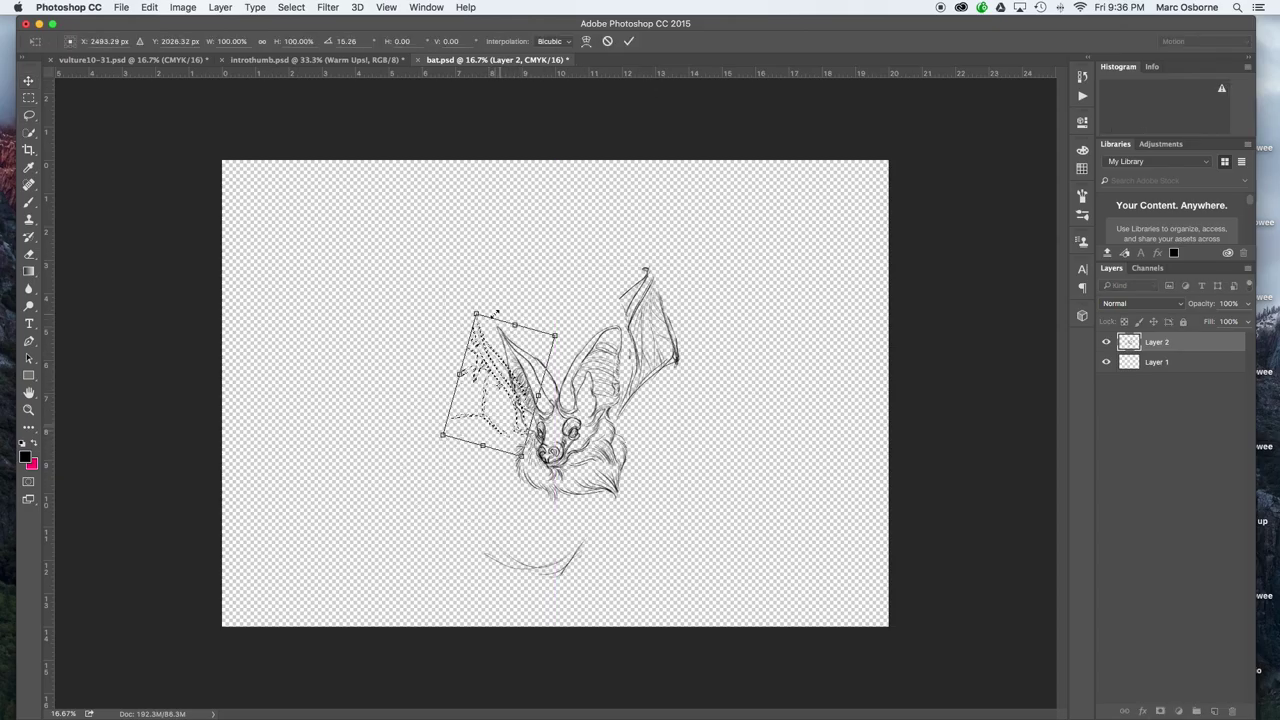
{"action": "left_click_drag", "start_coordinate": [494, 313], "coordinate": [500, 308]}
{"action": "key", "text": "Return"}
- Reinforce the left wing's arm with brush strokes and erase the leftover curve below the body
{"action": "key", "text": "e"}
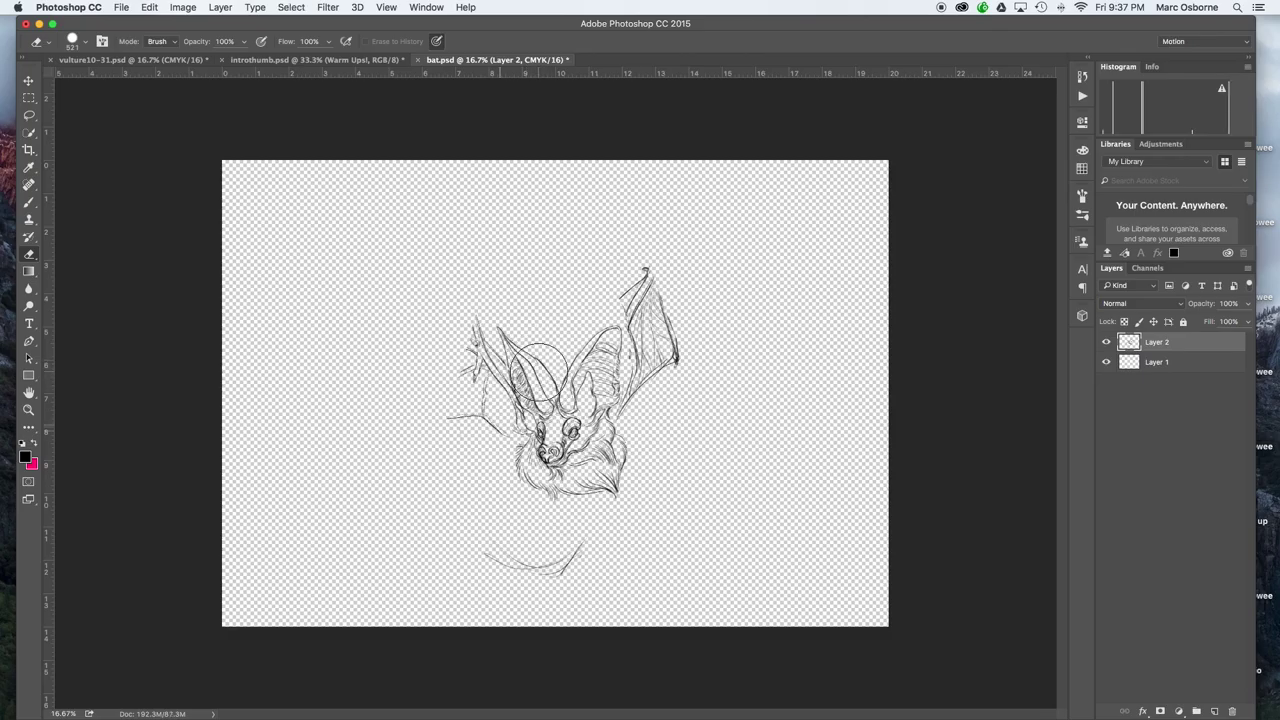
{"action": "key", "text": "b"}
{"action": "left_click_drag", "start_coordinate": [509, 373], "coordinate": [478, 308]}
{"action": "key", "text": "e"}
{"action": "left_click_drag", "start_coordinate": [537, 563], "coordinate": [582, 550]}
- Extend the right wing's upper arm down behind the right ear and darken the ear's top outline
{"action": "key", "text": "b"}
{"action": "left_click_drag", "start_coordinate": [651, 340], "coordinate": [714, 357], "text": "super"}
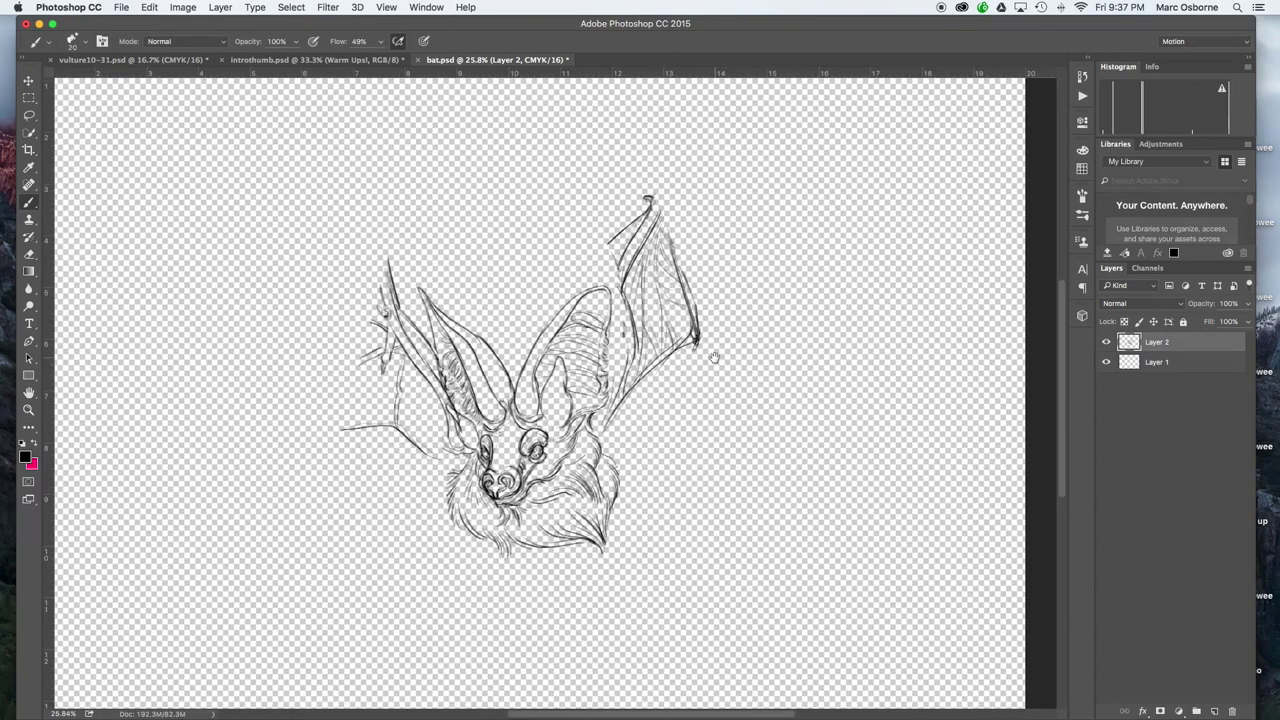
{"action": "left_click_drag", "start_coordinate": [630, 224], "coordinate": [585, 290]}
{"action": "left_click_drag", "start_coordinate": [625, 246], "coordinate": [607, 282]}
{"action": "left_click_drag", "start_coordinate": [545, 331], "coordinate": [607, 289]}
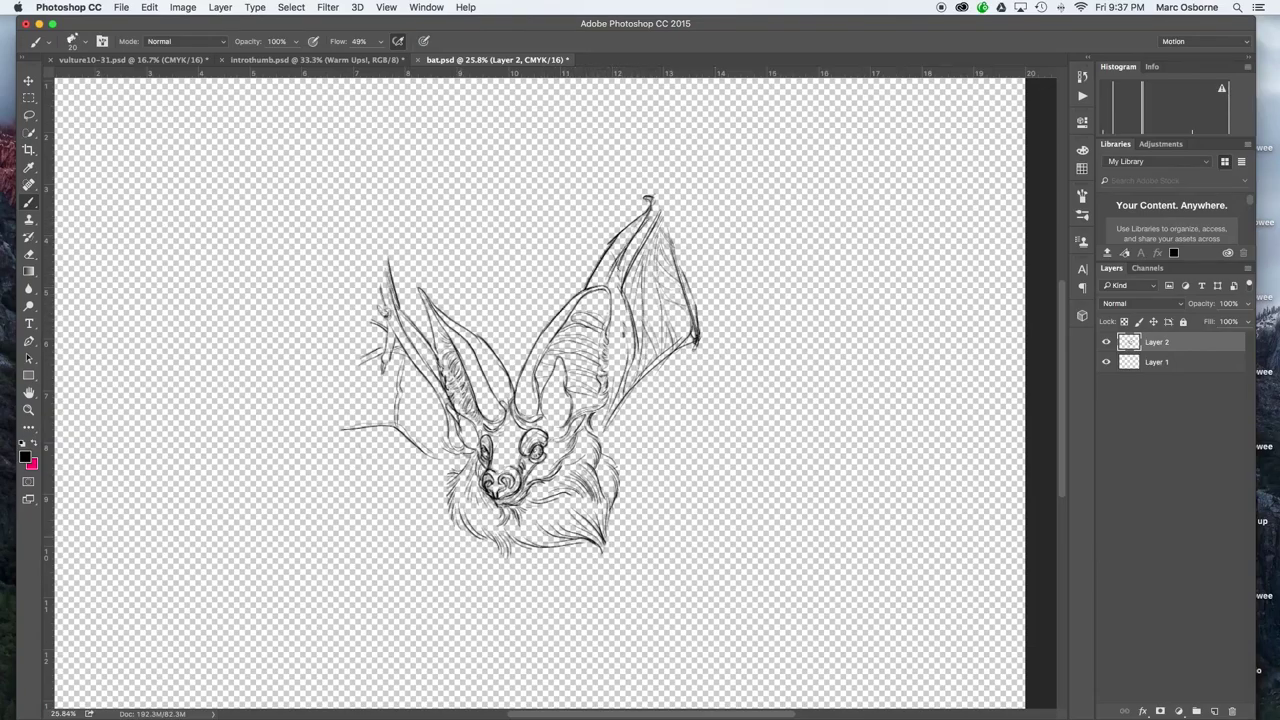
- Extend the chest fur downward and sketch a large rounded body curve from the right shoulder toward it
{"action": "mouse_move", "coordinate": [466, 532]}
{"action": "left_mouse_down"}
{"action": "mouse_move", "coordinate": [480, 566]}
{"action": "mouse_move", "coordinate": [530, 592]}
{"action": "mouse_move", "coordinate": [519, 576]}
{"action": "left_mouse_up"}
{"action": "mouse_move", "coordinate": [512, 548]}
{"action": "left_mouse_down"}
{"action": "mouse_move", "coordinate": [543, 593]}
{"action": "mouse_move", "coordinate": [566, 597]}
{"action": "left_mouse_up"}
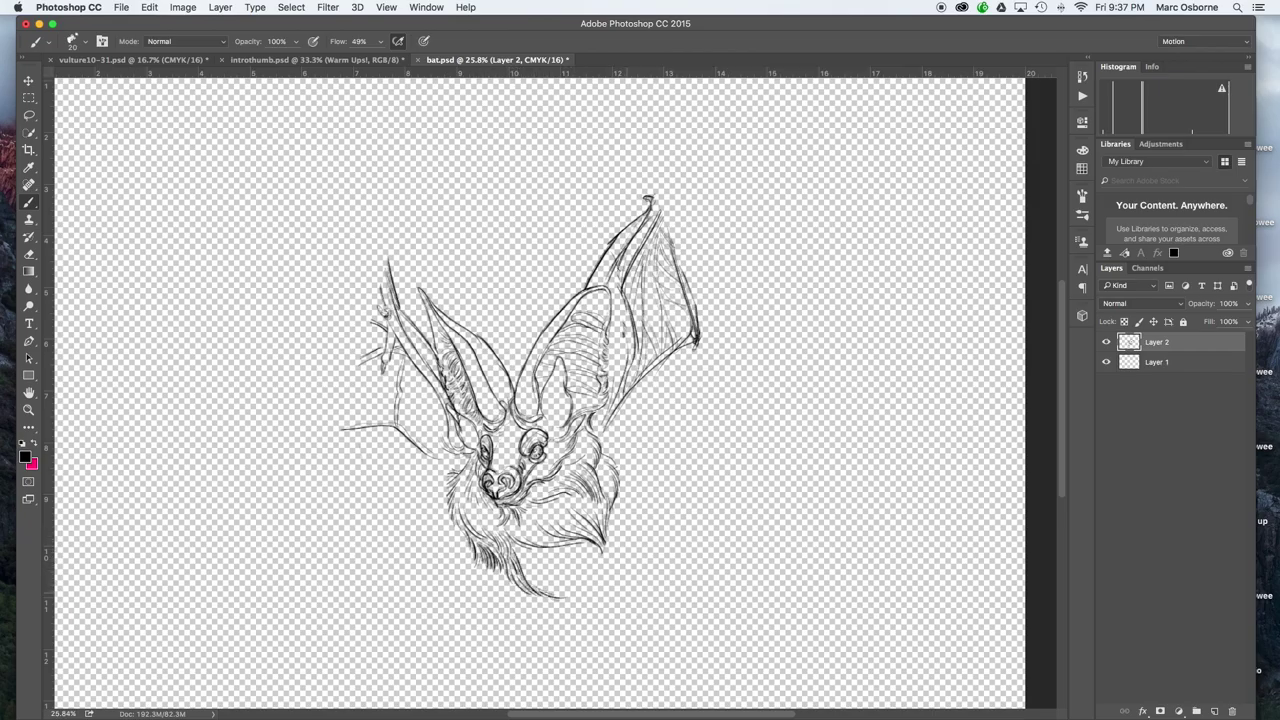
{"action": "mouse_move", "coordinate": [606, 462]}
{"action": "left_mouse_down"}
{"action": "mouse_move", "coordinate": [617, 471]}
{"action": "mouse_move", "coordinate": [606, 292]}
{"action": "left_mouse_up"}
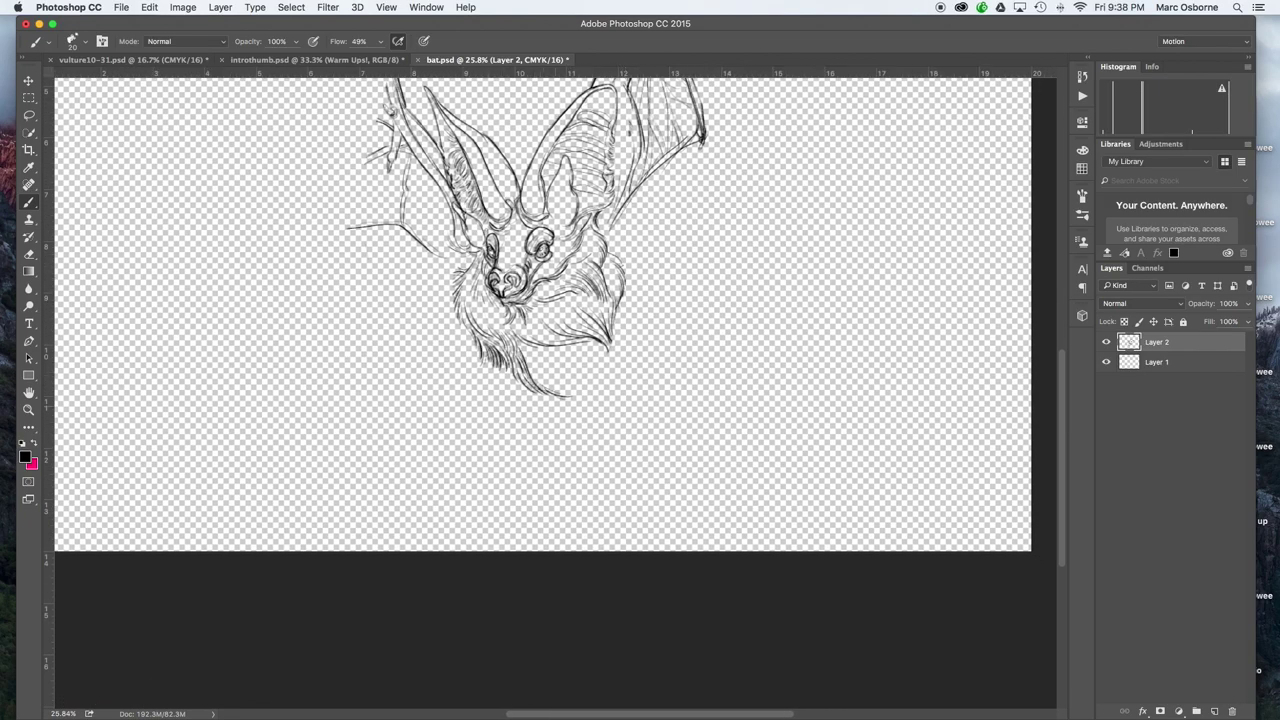
{"action": "left_click_drag", "start_coordinate": [634, 222], "coordinate": [668, 245]}
{"action": "mouse_move", "coordinate": [680, 253]}
{"action": "left_mouse_down"}
{"action": "mouse_move", "coordinate": [655, 382]}
{"action": "mouse_move", "coordinate": [606, 392]}
{"action": "left_mouse_up"}
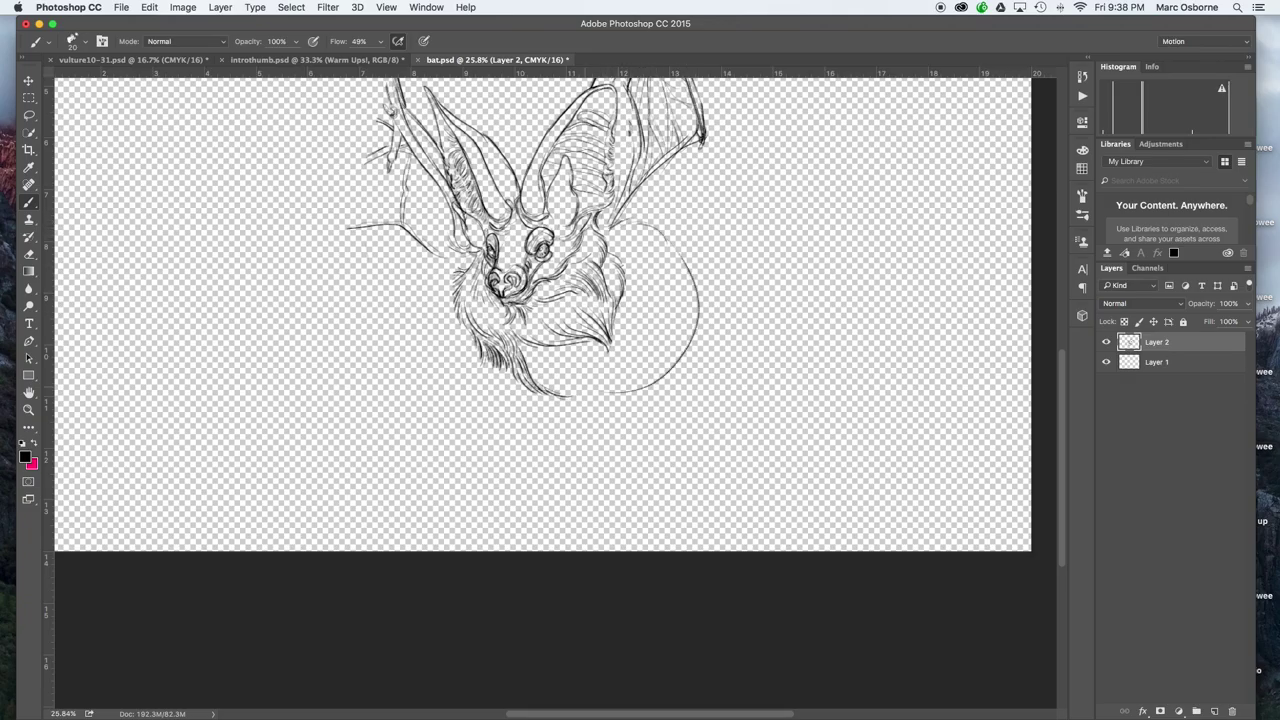
- Join the chest fur to the rounded body curve and darken the lower chest with dense fur strokes
{"action": "left_click_drag", "start_coordinate": [681, 342], "coordinate": [635, 402]}
{"action": "left_click_drag", "start_coordinate": [556, 356], "coordinate": [634, 384]}
{"action": "mouse_move", "coordinate": [544, 358]}
{"action": "left_mouse_down"}
{"action": "mouse_move", "coordinate": [594, 392]}
{"action": "mouse_move", "coordinate": [532, 364]}
{"action": "mouse_move", "coordinate": [566, 394]}
{"action": "mouse_move", "coordinate": [540, 390]}
{"action": "mouse_move", "coordinate": [582, 398]}
{"action": "left_mouse_up"}
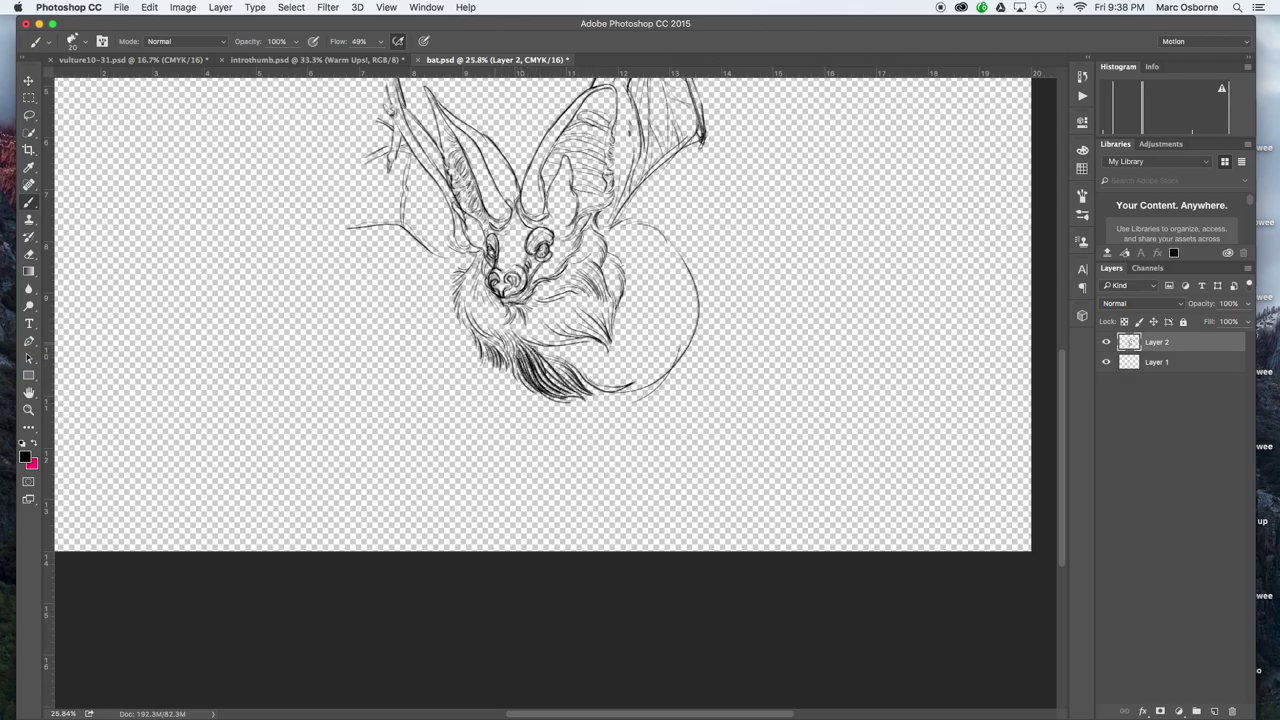
{"action": "left_click_drag", "start_coordinate": [506, 347], "coordinate": [523, 390]}
{"action": "mouse_move", "coordinate": [516, 362]}
{"action": "left_mouse_down"}
{"action": "mouse_move", "coordinate": [543, 398]}
{"action": "mouse_move", "coordinate": [583, 402]}
{"action": "left_mouse_up"}
- Continue the fur strokes along the bottom of the body from the chest toward the rounded body curve
{"action": "key", "text": "r"}
{"action": "left_click_drag", "start_coordinate": [773, 226], "coordinate": [825, 343]}
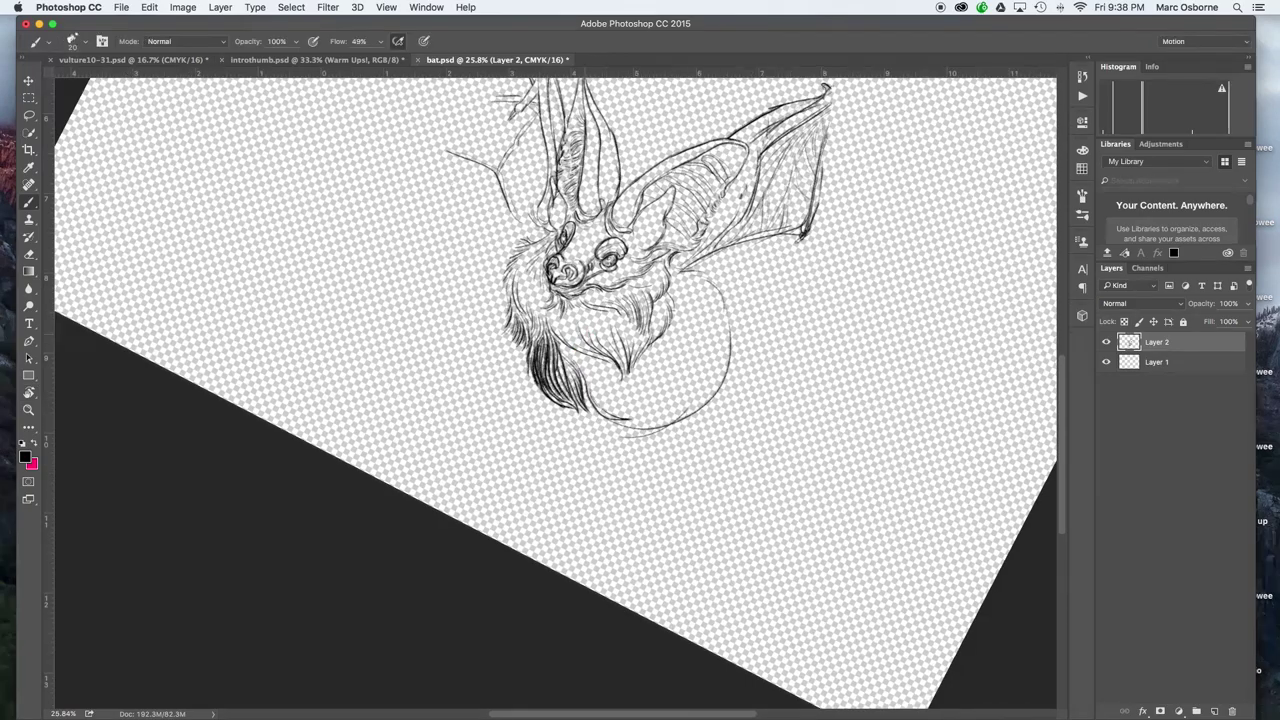
{"action": "left_click_drag", "start_coordinate": [560, 344], "coordinate": [606, 414]}
{"action": "left_click_drag", "start_coordinate": [596, 358], "coordinate": [606, 384]}
{"action": "left_click_drag", "start_coordinate": [602, 368], "coordinate": [642, 440]}
{"action": "mouse_move", "coordinate": [584, 374]}
{"action": "left_mouse_down"}
{"action": "mouse_move", "coordinate": [614, 424]}
{"action": "mouse_move", "coordinate": [588, 410]}
{"action": "left_mouse_up"}
{"action": "mouse_move", "coordinate": [604, 364]}
{"action": "left_mouse_down"}
{"action": "mouse_move", "coordinate": [622, 414]}
{"action": "mouse_move", "coordinate": [674, 430]}
{"action": "left_mouse_up"}
{"action": "left_click_drag", "start_coordinate": [648, 412], "coordinate": [692, 420]}
{"action": "left_click_drag", "start_coordinate": [604, 362], "coordinate": [636, 410]}
{"action": "left_click_drag", "start_coordinate": [636, 344], "coordinate": [656, 402]}
- Draw a sweeping swirl of dark fur across the middle of the rounded body and along its lower edge
{"action": "mouse_move", "coordinate": [648, 334]}
{"action": "left_mouse_down"}
{"action": "mouse_move", "coordinate": [668, 384]}
{"action": "mouse_move", "coordinate": [674, 356]}
{"action": "mouse_move", "coordinate": [718, 320]}
{"action": "left_mouse_up"}
{"action": "left_click_drag", "start_coordinate": [698, 330], "coordinate": [736, 316]}
{"action": "left_click_drag", "start_coordinate": [668, 356], "coordinate": [698, 334]}
{"action": "mouse_move", "coordinate": [690, 346]}
{"action": "left_mouse_down"}
{"action": "mouse_move", "coordinate": [738, 326]}
{"action": "mouse_move", "coordinate": [746, 316]}
{"action": "mouse_move", "coordinate": [702, 312]}
{"action": "mouse_move", "coordinate": [730, 309]}
{"action": "left_mouse_up"}
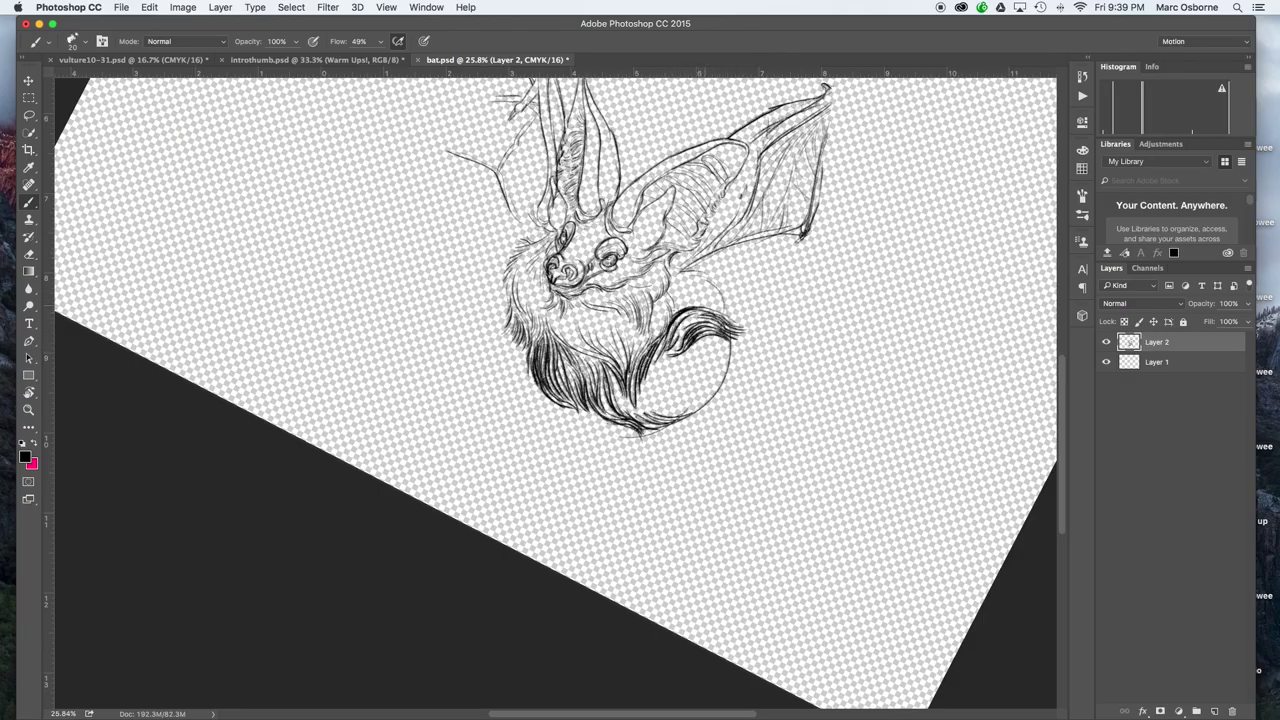
{"action": "left_click_drag", "start_coordinate": [660, 366], "coordinate": [728, 336]}
{"action": "mouse_move", "coordinate": [612, 418]}
{"action": "left_mouse_down"}
{"action": "mouse_move", "coordinate": [630, 372]}
{"action": "mouse_move", "coordinate": [652, 386]}
{"action": "mouse_move", "coordinate": [674, 358]}
{"action": "mouse_move", "coordinate": [660, 350]}
{"action": "left_mouse_up"}
{"action": "left_click_drag", "start_coordinate": [662, 406], "coordinate": [696, 372]}
{"action": "mouse_move", "coordinate": [650, 414]}
{"action": "left_mouse_down"}
{"action": "mouse_move", "coordinate": [710, 402]}
{"action": "mouse_move", "coordinate": [732, 346]}
{"action": "left_mouse_up"}
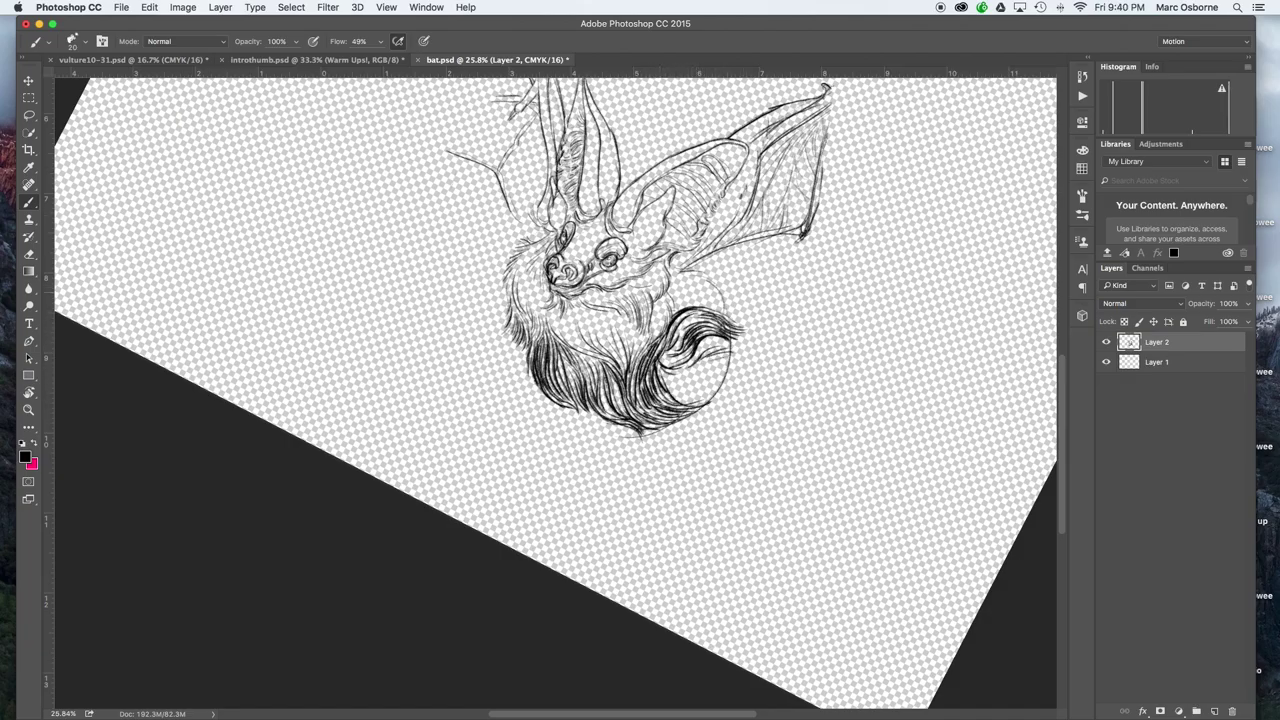
- Add pointed fur tufts along the body's upper back edge and fill the area behind the shoulder with short strokes
{"action": "mouse_move", "coordinate": [676, 312]}
{"action": "left_mouse_down"}
{"action": "mouse_move", "coordinate": [702, 300]}
{"action": "mouse_move", "coordinate": [712, 272]}
{"action": "mouse_move", "coordinate": [698, 264]}
{"action": "mouse_move", "coordinate": [733, 313]}
{"action": "left_mouse_up"}
{"action": "left_click_drag", "start_coordinate": [699, 304], "coordinate": [727, 299]}
{"action": "mouse_move", "coordinate": [693, 294]}
{"action": "left_mouse_down"}
{"action": "mouse_move", "coordinate": [730, 310]}
{"action": "mouse_move", "coordinate": [727, 297]}
{"action": "left_mouse_up"}
{"action": "mouse_move", "coordinate": [695, 282]}
{"action": "left_mouse_down"}
{"action": "mouse_move", "coordinate": [727, 294]}
{"action": "mouse_move", "coordinate": [730, 274]}
{"action": "left_mouse_up"}
{"action": "left_click_drag", "start_coordinate": [714, 304], "coordinate": [734, 288]}
{"action": "mouse_move", "coordinate": [712, 316]}
{"action": "left_mouse_down"}
{"action": "mouse_move", "coordinate": [742, 306]}
{"action": "mouse_move", "coordinate": [748, 322]}
{"action": "left_mouse_up"}
{"action": "mouse_move", "coordinate": [724, 360]}
{"action": "left_mouse_down"}
{"action": "mouse_move", "coordinate": [740, 338]}
{"action": "mouse_move", "coordinate": [742, 356]}
{"action": "left_mouse_up"}
{"action": "left_click_drag", "start_coordinate": [714, 338], "coordinate": [734, 376]}
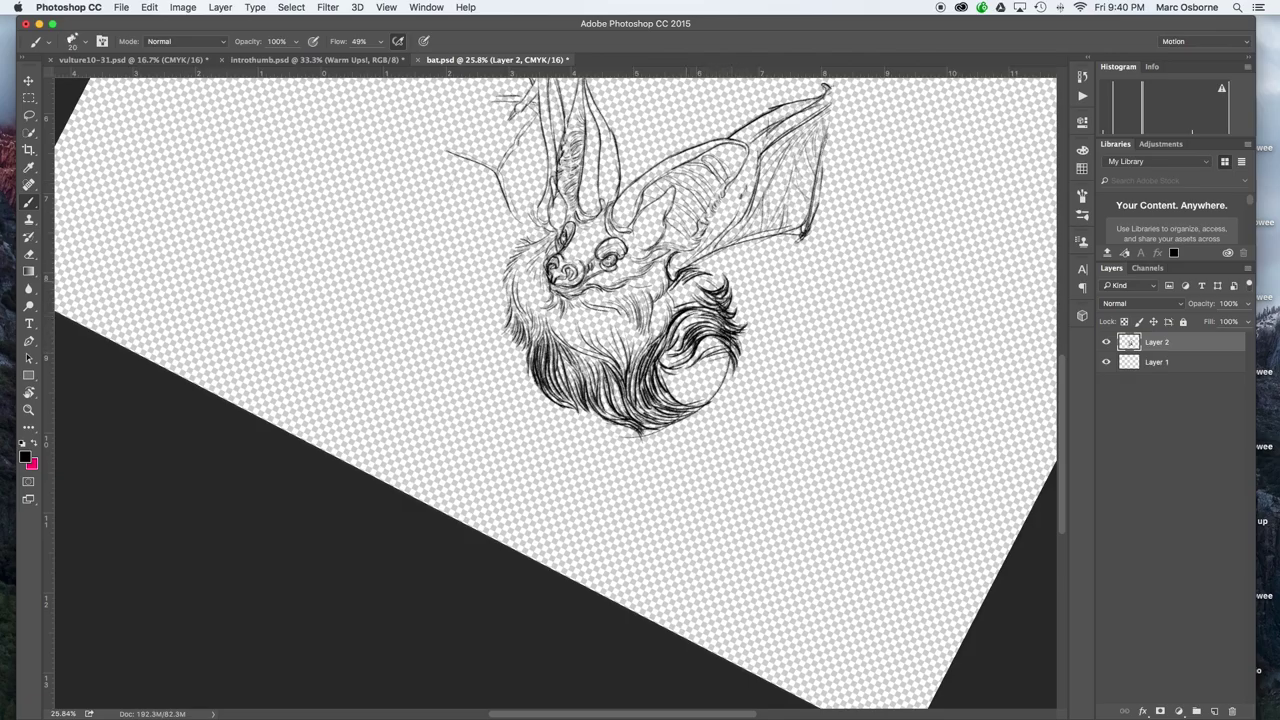
{"action": "left_click_drag", "start_coordinate": [688, 290], "coordinate": [720, 278]}
{"action": "left_click_drag", "start_coordinate": [682, 302], "coordinate": [702, 290]}
{"action": "left_click_drag", "start_coordinate": [674, 306], "coordinate": [692, 292]}
{"action": "left_click_drag", "start_coordinate": [674, 314], "coordinate": [684, 296]}
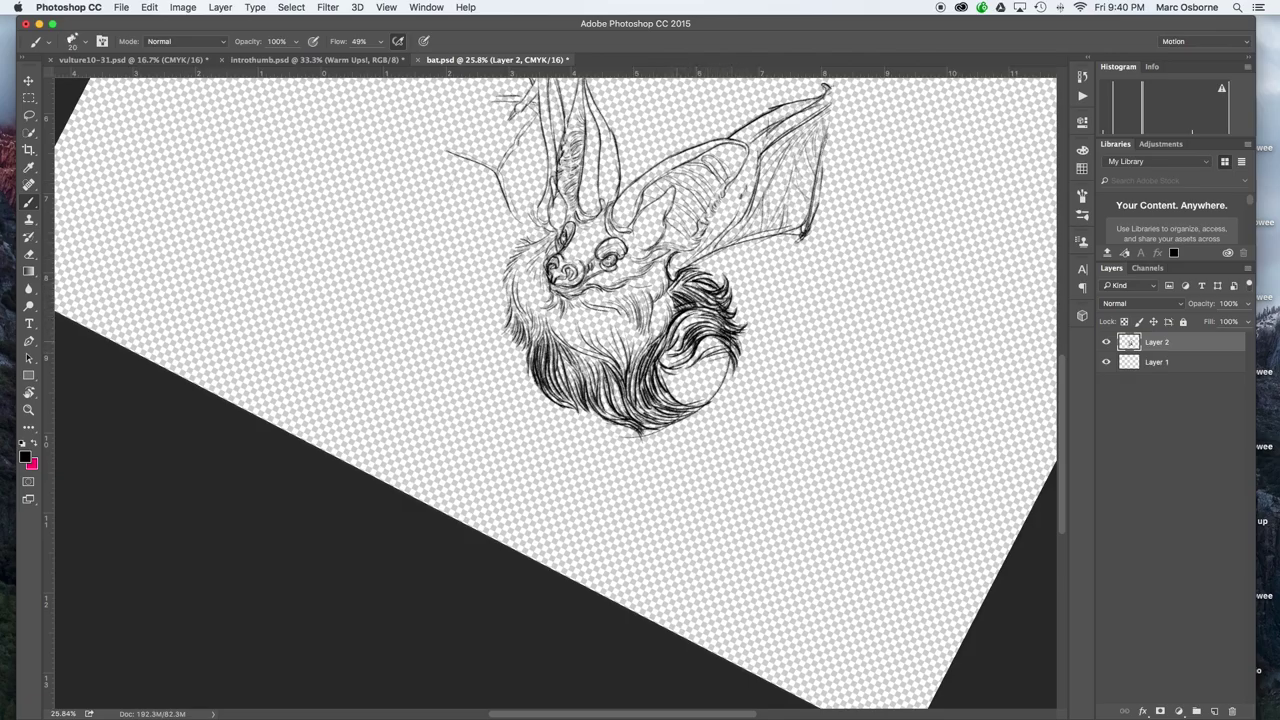
- Fill the remaining blank part of the body's rear curve with dark fur strokes
{"action": "key", "text": "r"}
{"action": "key", "text": "Escape"}
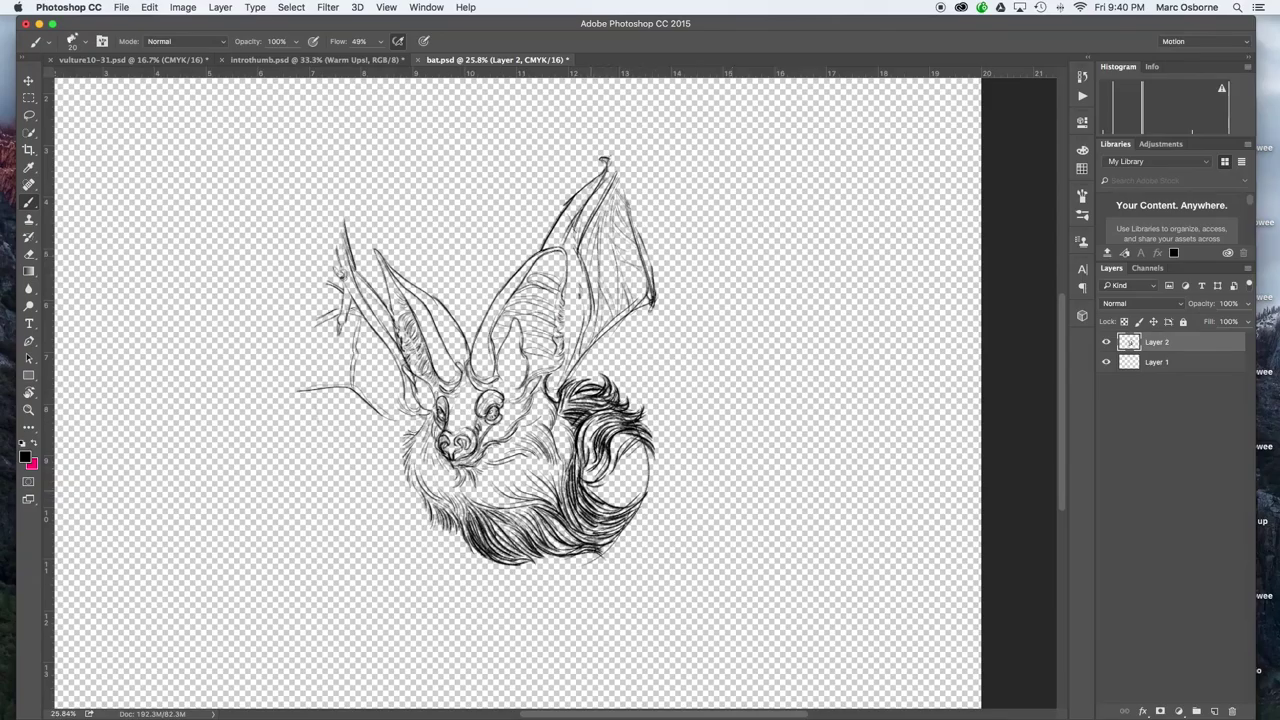
{"action": "left_click_drag", "start_coordinate": [600, 504], "coordinate": [656, 480]}
{"action": "mouse_move", "coordinate": [632, 504]}
{"action": "left_mouse_down"}
{"action": "mouse_move", "coordinate": [660, 470]}
{"action": "mouse_move", "coordinate": [634, 452]}
{"action": "mouse_move", "coordinate": [656, 458]}
{"action": "left_mouse_up"}
{"action": "mouse_move", "coordinate": [592, 508]}
{"action": "left_mouse_down"}
{"action": "mouse_move", "coordinate": [626, 490]}
{"action": "mouse_move", "coordinate": [652, 506]}
{"action": "mouse_move", "coordinate": [654, 488]}
{"action": "mouse_move", "coordinate": [600, 478]}
{"action": "mouse_move", "coordinate": [622, 488]}
{"action": "left_mouse_up"}
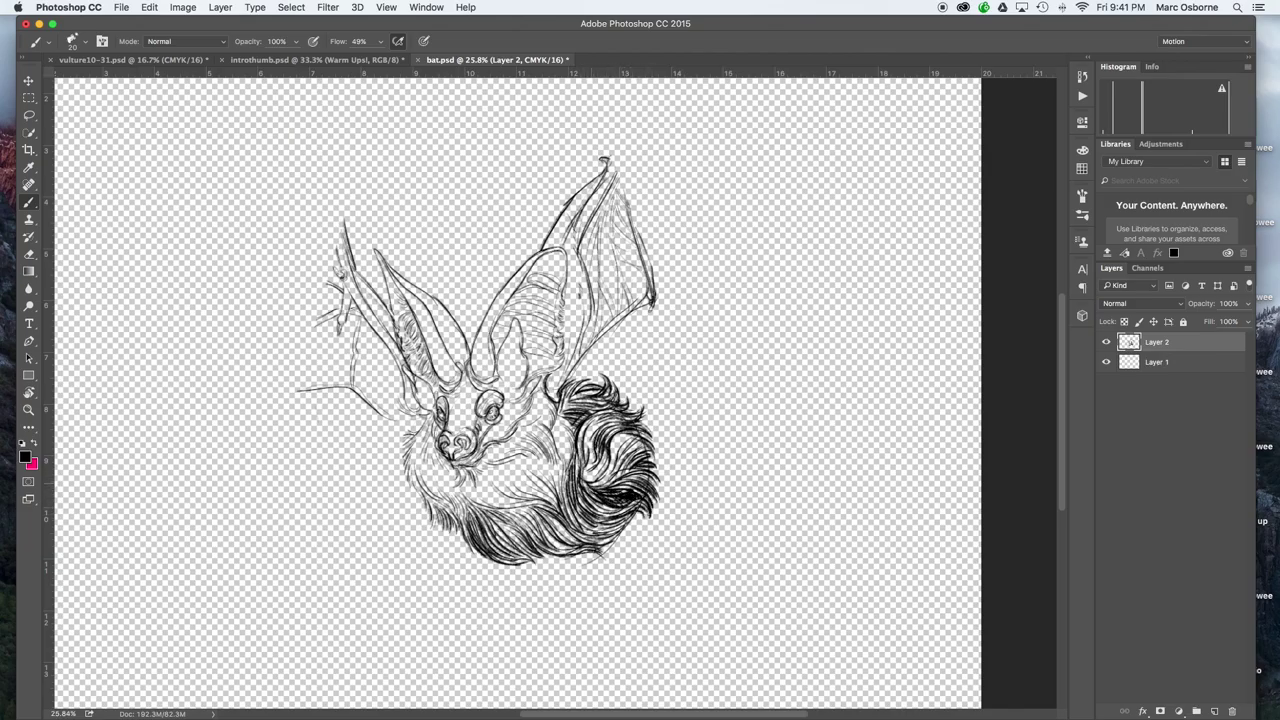
- Select the right wing and rotate it clockwise, placing it farther out from the right ear
{"action": "left_click_drag", "start_coordinate": [778, 322], "coordinate": [728, 392]}
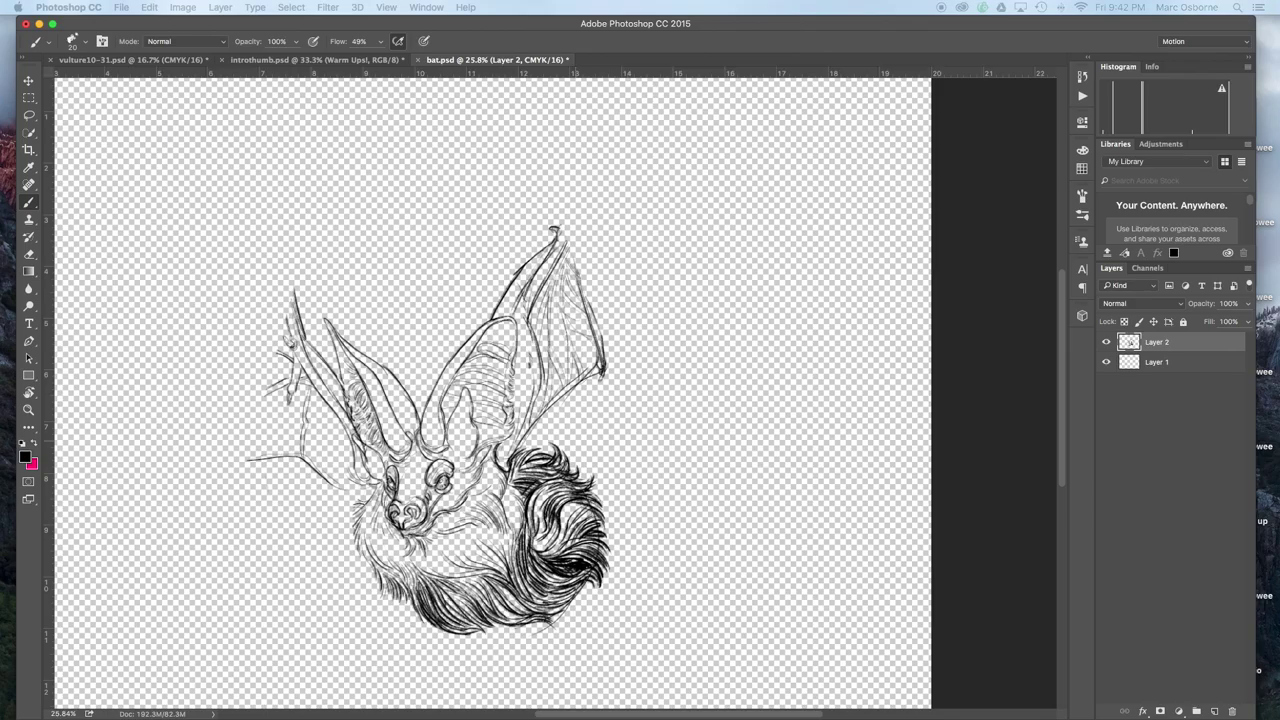
{"action": "key", "text": "l"}
{"action": "mouse_move", "coordinate": [481, 322]}
{"action": "left_mouse_down"}
{"action": "mouse_move", "coordinate": [492, 318]}
{"action": "mouse_move", "coordinate": [527, 453]}
{"action": "mouse_move", "coordinate": [480, 324]}
{"action": "left_mouse_up"}
{"action": "mouse_move", "coordinate": [572, 306]}
{"action": "left_mouse_down"}
{"action": "mouse_move", "coordinate": [608, 310]}
{"action": "mouse_move", "coordinate": [574, 299]}
{"action": "left_mouse_up"}
{"action": "key", "text": "v"}
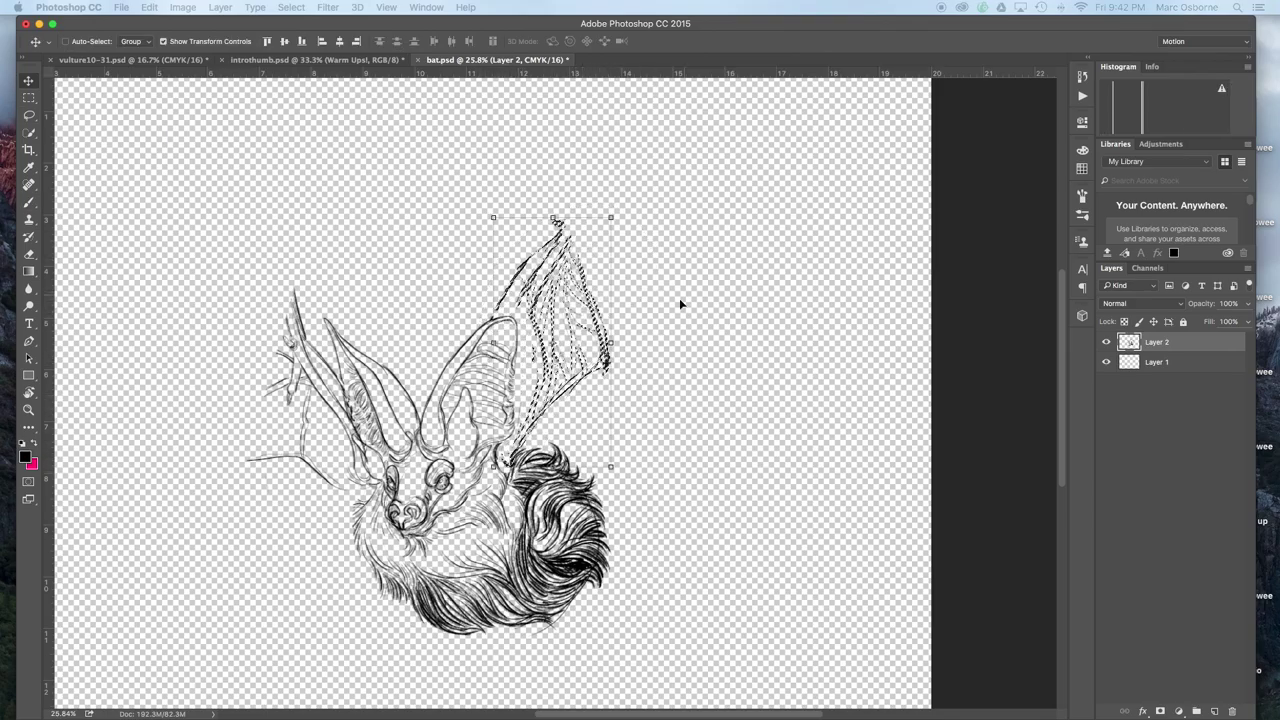
{"action": "left_click_drag", "start_coordinate": [679, 299], "coordinate": [680, 320]}
{"action": "left_click_drag", "start_coordinate": [577, 343], "coordinate": [619, 335]}
{"action": "left_click_drag", "start_coordinate": [667, 339], "coordinate": [666, 352]}
{"action": "left_click_drag", "start_coordinate": [616, 333], "coordinate": [604, 363]}
{"action": "left_click_drag", "start_coordinate": [590, 369], "coordinate": [596, 370]}
{"action": "key", "text": "Return"}
{"action": "key", "text": "v"}
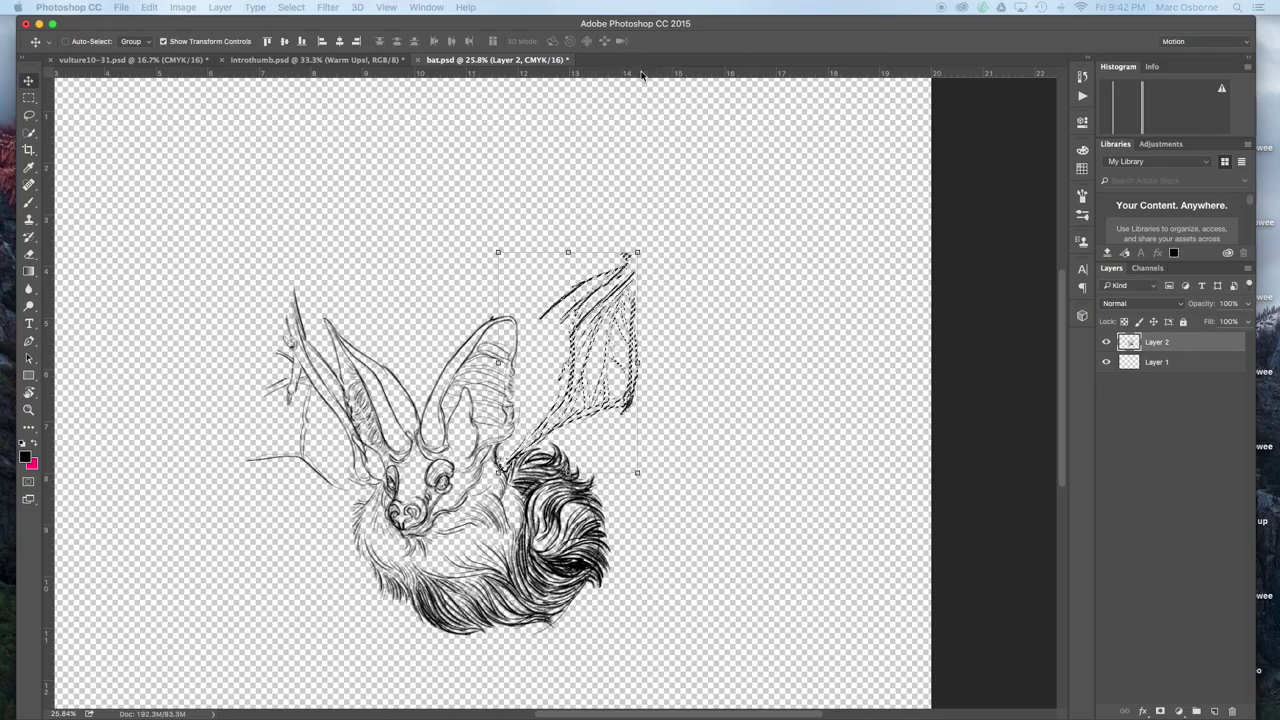
{"action": "key", "text": "ctrl+d"}
- Erase the right wing's membrane and redraw its upper arm as a double line from the shoulder past the ear
{"action": "key", "text": "e"}
{"action": "left_click_drag", "start_coordinate": [610, 400], "coordinate": [657, 300]}
{"action": "key", "text": "b"}
{"action": "mouse_move", "coordinate": [510, 458]}
{"action": "left_mouse_down"}
{"action": "mouse_move", "coordinate": [538, 430]}
{"action": "mouse_move", "coordinate": [552, 333]}
{"action": "left_mouse_up"}
{"action": "mouse_move", "coordinate": [519, 431]}
{"action": "left_mouse_down"}
{"action": "mouse_move", "coordinate": [541, 345]}
{"action": "mouse_move", "coordinate": [535, 377]}
{"action": "left_mouse_up"}
{"action": "left_click_drag", "start_coordinate": [533, 431], "coordinate": [543, 381]}
{"action": "mouse_move", "coordinate": [540, 413]}
{"action": "left_mouse_down"}
{"action": "mouse_move", "coordinate": [549, 343]}
{"action": "mouse_move", "coordinate": [533, 375]}
{"action": "left_mouse_up"}
{"action": "left_click_drag", "start_coordinate": [528, 407], "coordinate": [561, 307]}
{"action": "key", "text": "v"}
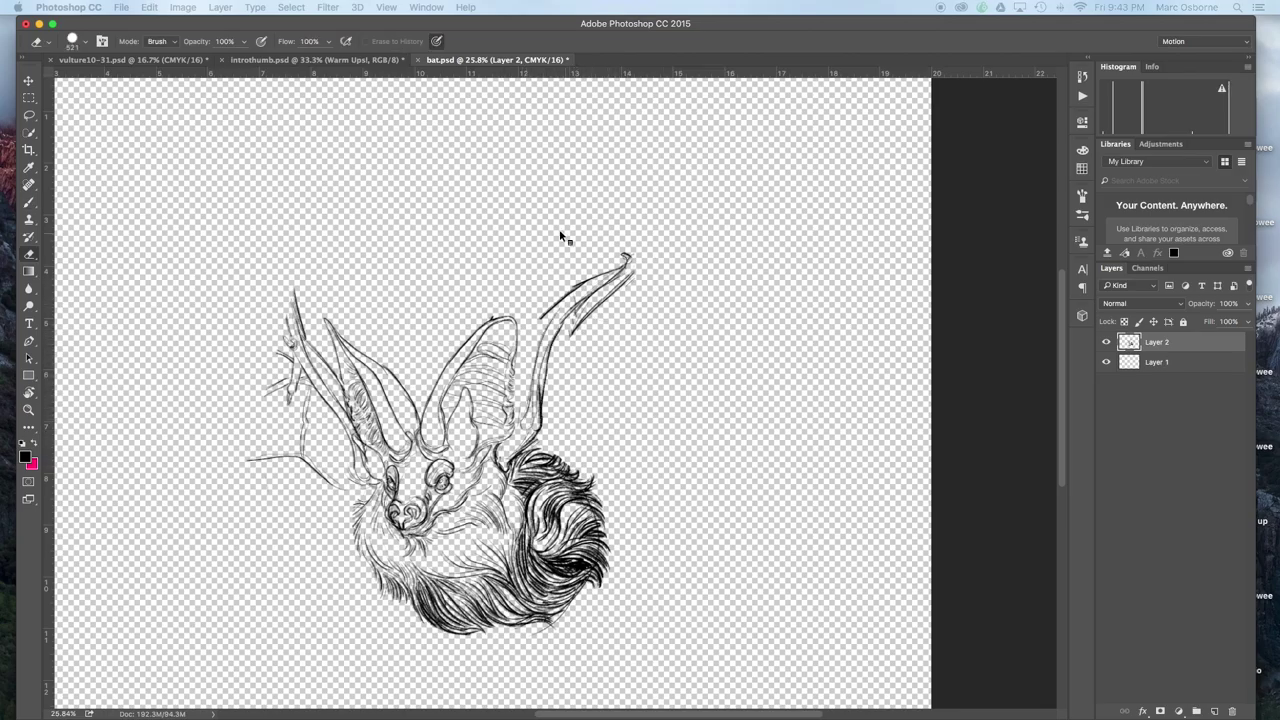
{"action": "left_click", "coordinate": [586, 186]}
{"action": "key", "text": "b"}
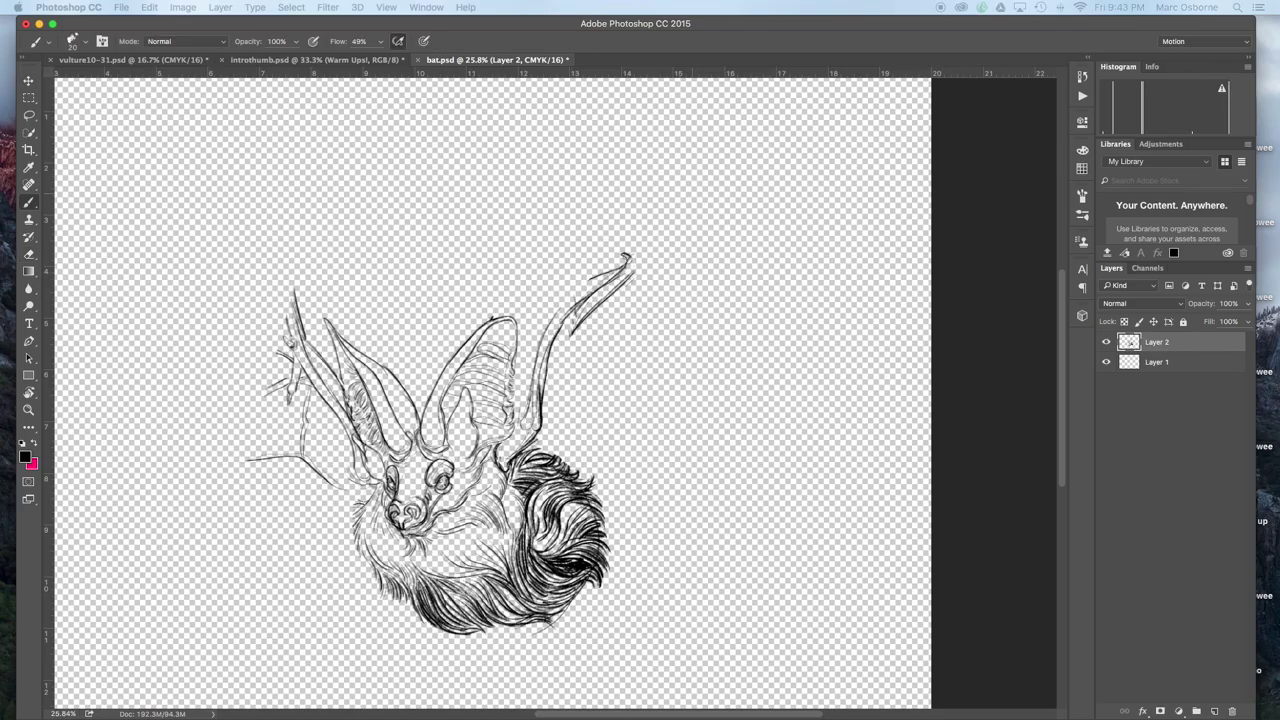
{"action": "left_click_drag", "start_coordinate": [527, 401], "coordinate": [502, 451]}
- Erase the right wing's old tip and extend the arm upward to a rounded wrist
{"action": "key", "text": "e"}
{"action": "left_click_drag", "start_coordinate": [586, 274], "coordinate": [614, 260]}
{"action": "key", "text": "b"}
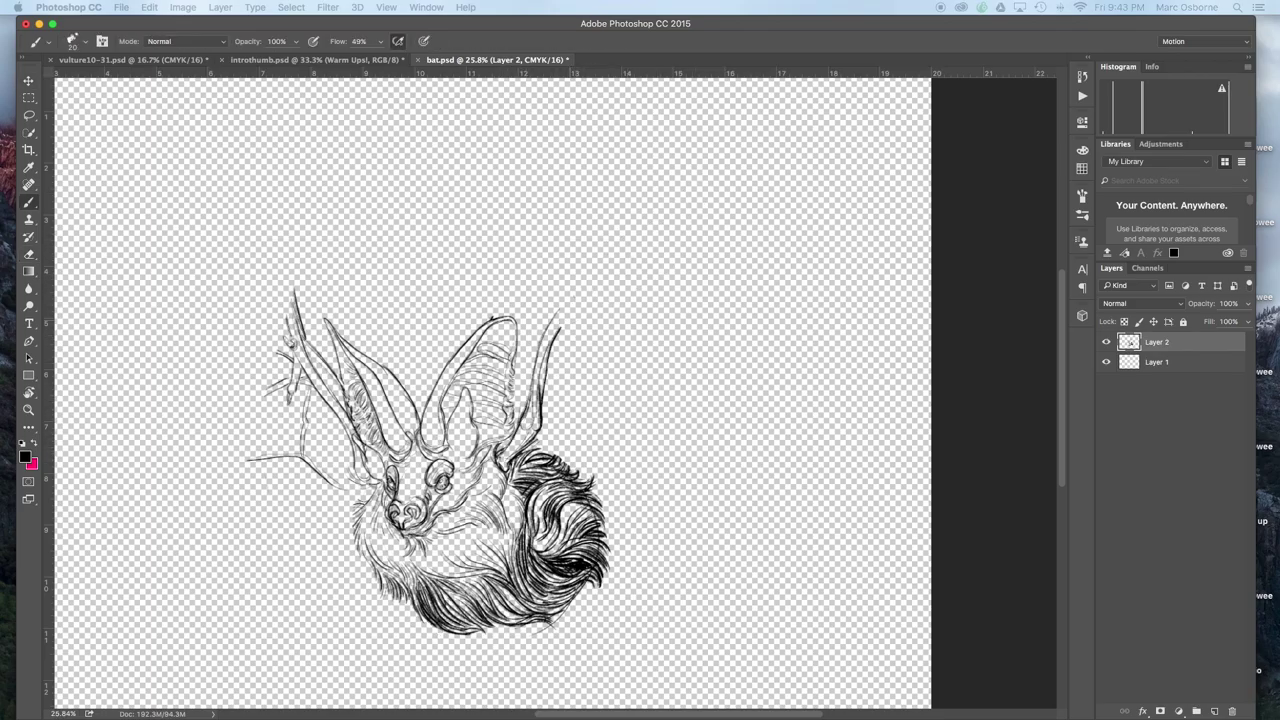
{"action": "mouse_move", "coordinate": [556, 335]}
{"action": "left_mouse_down"}
{"action": "mouse_move", "coordinate": [595, 271]}
{"action": "mouse_move", "coordinate": [578, 274]}
{"action": "mouse_move", "coordinate": [596, 268]}
{"action": "left_mouse_up"}
- Sketch a small foot under the rear of the body and a curved lower membrane edge rising from it
{"action": "left_click_drag", "start_coordinate": [623, 486], "coordinate": [606, 543]}
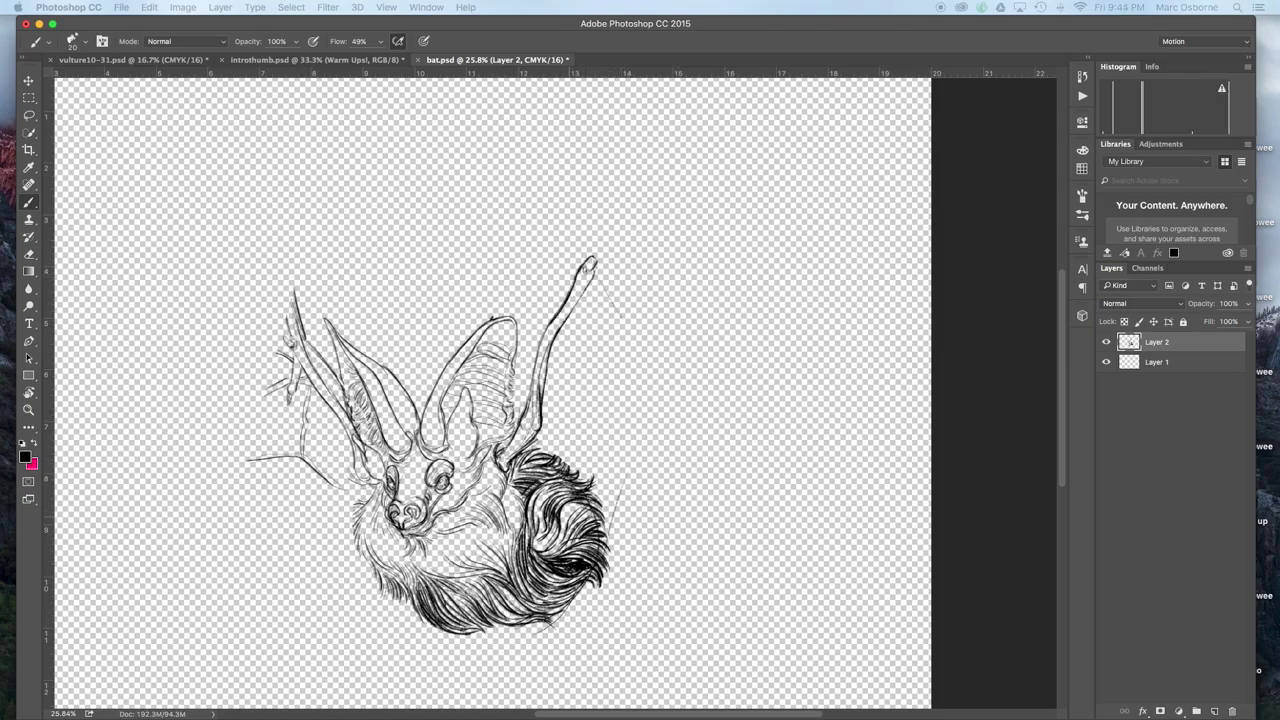
{"action": "mouse_move", "coordinate": [581, 589]}
{"action": "left_mouse_down"}
{"action": "mouse_move", "coordinate": [605, 629]}
{"action": "mouse_move", "coordinate": [607, 615]}
{"action": "left_mouse_up"}
{"action": "mouse_move", "coordinate": [592, 612]}
{"action": "left_mouse_down"}
{"action": "mouse_move", "coordinate": [606, 629]}
{"action": "mouse_move", "coordinate": [640, 466]}
{"action": "left_mouse_up"}
{"action": "mouse_move", "coordinate": [620, 522]}
{"action": "left_mouse_down"}
{"action": "mouse_move", "coordinate": [652, 452]}
{"action": "mouse_move", "coordinate": [700, 428]}
{"action": "left_mouse_up"}
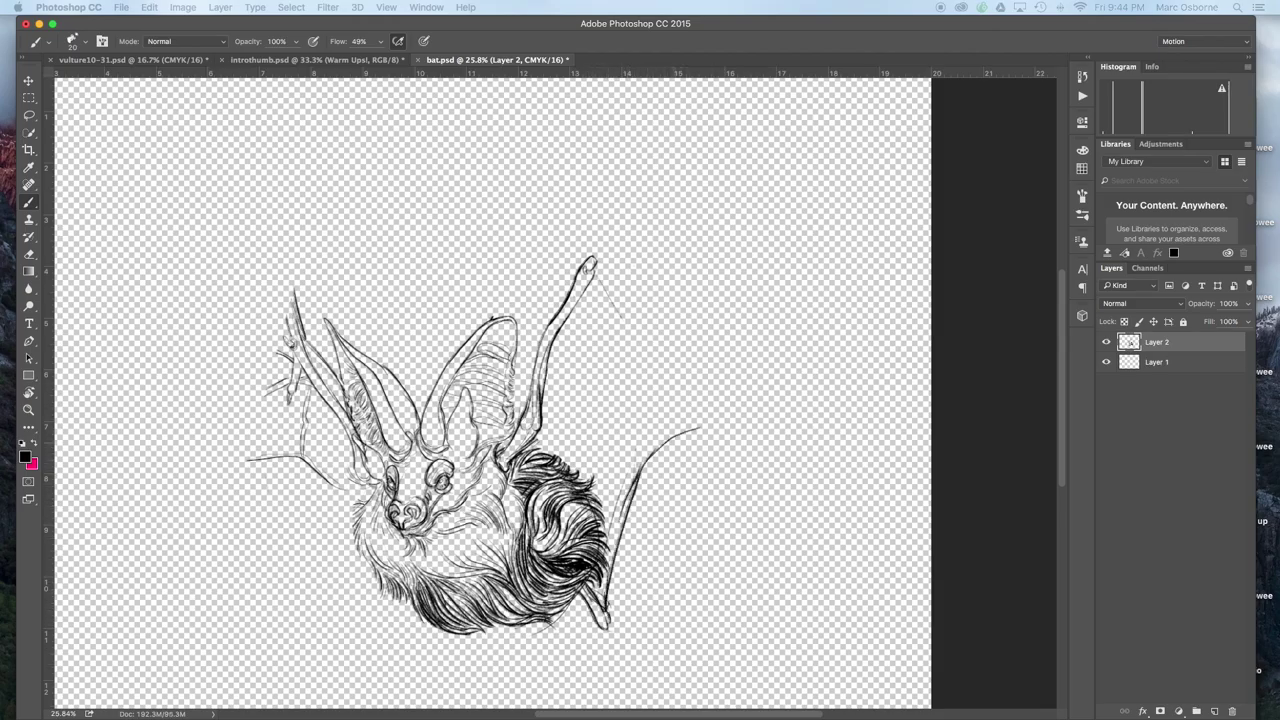
- Draw the lowest finger bone sloping down from the right wrist and join the membrane edge to its tip
{"action": "left_click_drag", "start_coordinate": [596, 270], "coordinate": [661, 338]}
{"action": "left_click_drag", "start_coordinate": [640, 328], "coordinate": [741, 401]}
{"action": "left_click_drag", "start_coordinate": [652, 330], "coordinate": [758, 421]}
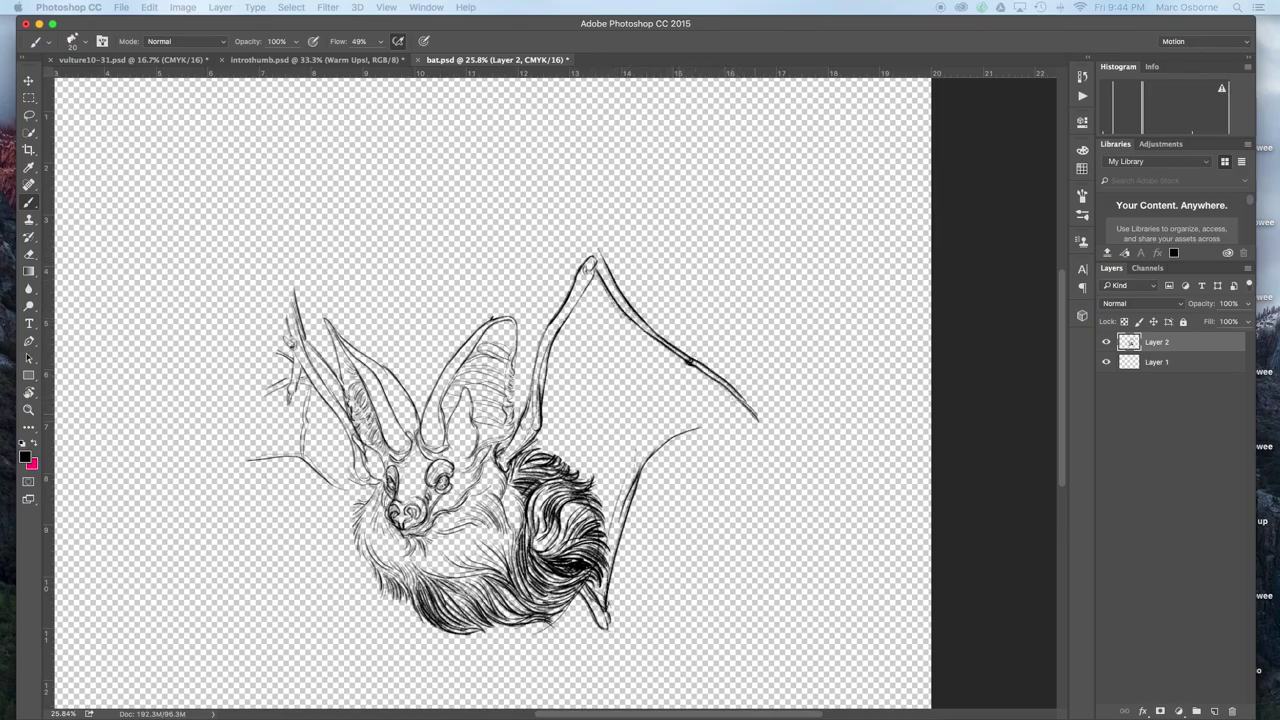
{"action": "left_click_drag", "start_coordinate": [666, 436], "coordinate": [758, 421]}
- Draw a small clawed thumb on top of the right wing's wrist
{"action": "left_click_drag", "start_coordinate": [822, 262], "coordinate": [758, 362]}
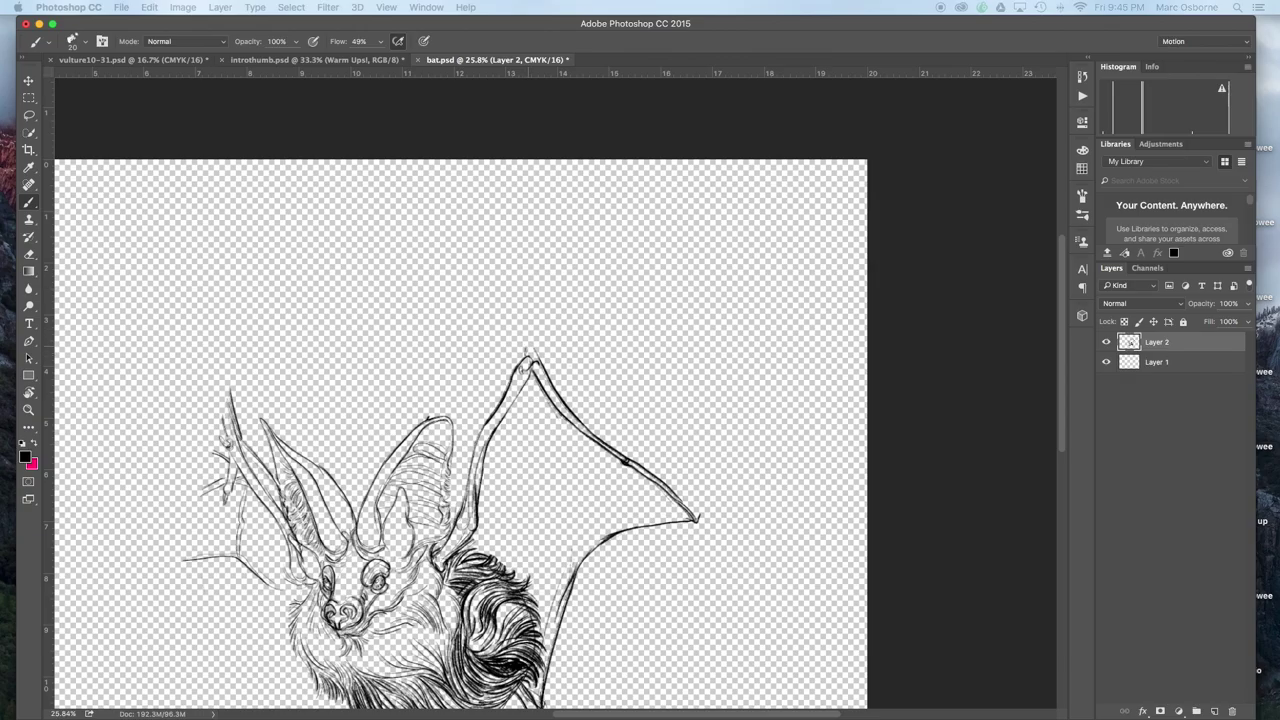
{"action": "left_click_drag", "start_coordinate": [528, 354], "coordinate": [518, 317]}
{"action": "left_click_drag", "start_coordinate": [531, 324], "coordinate": [533, 359]}
{"action": "key", "text": "super+z"}
- Sketch a guideline for the second finger and draw the membrane edge curving up from the lowest finger's tip
{"action": "mouse_move", "coordinate": [560, 343]}
{"action": "left_mouse_down"}
{"action": "mouse_move", "coordinate": [760, 313]}
{"action": "mouse_move", "coordinate": [826, 319]}
{"action": "left_mouse_up"}
{"action": "mouse_move", "coordinate": [698, 517]}
{"action": "left_mouse_down"}
{"action": "mouse_move", "coordinate": [728, 424]}
{"action": "mouse_move", "coordinate": [792, 322]}
{"action": "left_mouse_up"}
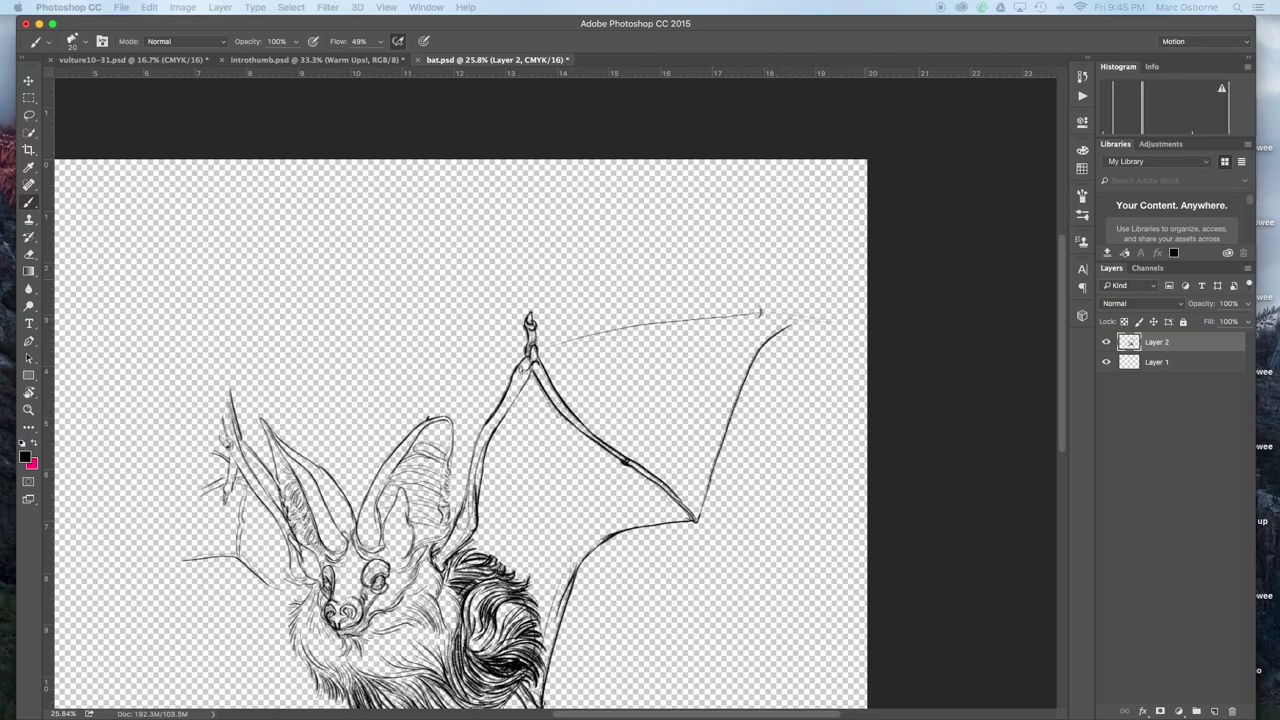
{"action": "key", "text": "r"}
{"action": "left_click_drag", "start_coordinate": [788, 398], "coordinate": [760, 284]}
{"action": "key", "text": "b"}
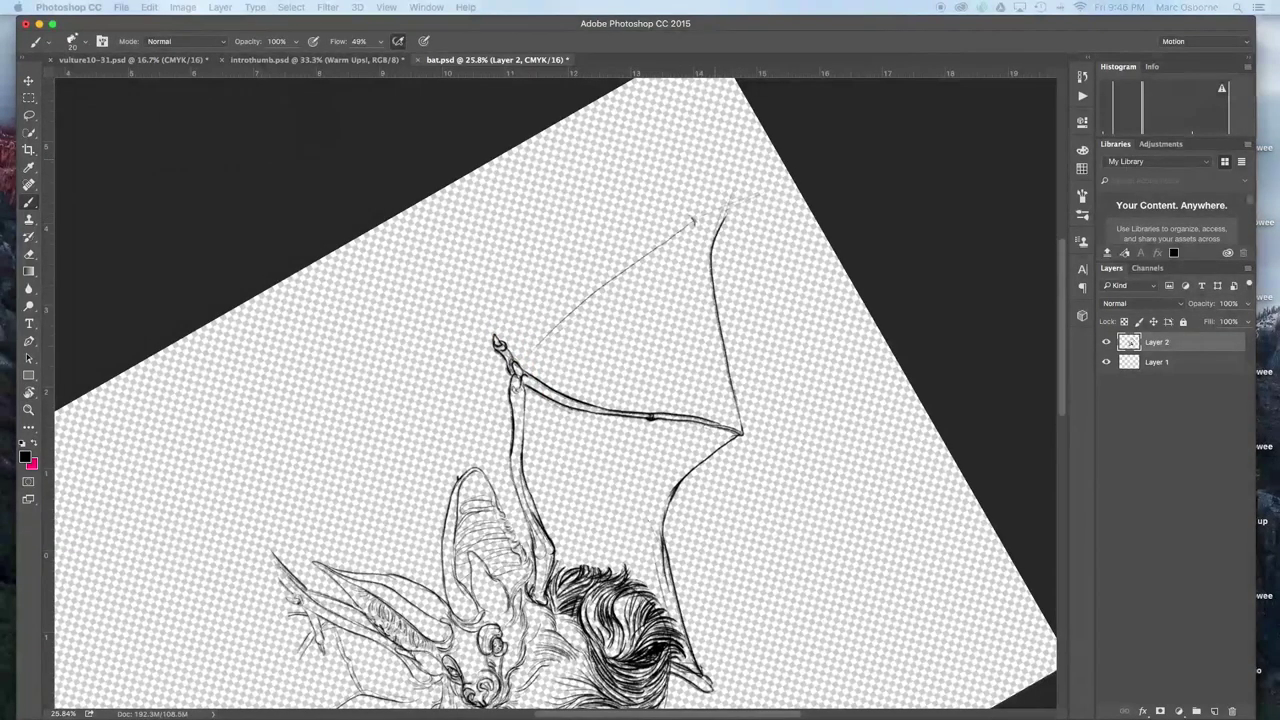
{"action": "left_click_drag", "start_coordinate": [714, 240], "coordinate": [737, 178]}
{"action": "mouse_move", "coordinate": [746, 172]}
{"action": "left_mouse_down"}
{"action": "mouse_move", "coordinate": [716, 237]}
{"action": "mouse_move", "coordinate": [711, 208]}
{"action": "mouse_move", "coordinate": [707, 225]}
{"action": "left_mouse_up"}
- Erase the stray guide marks and outline the second finger bone from the right wrist along its guideline
{"action": "key", "text": "e"}
{"action": "key", "text": "space"}
{"action": "mouse_move", "coordinate": [722, 353]}
{"action": "left_mouse_down"}
{"action": "mouse_move", "coordinate": [696, 363]}
{"action": "mouse_move", "coordinate": [492, 342]}
{"action": "left_mouse_up"}
{"action": "key", "text": "b"}
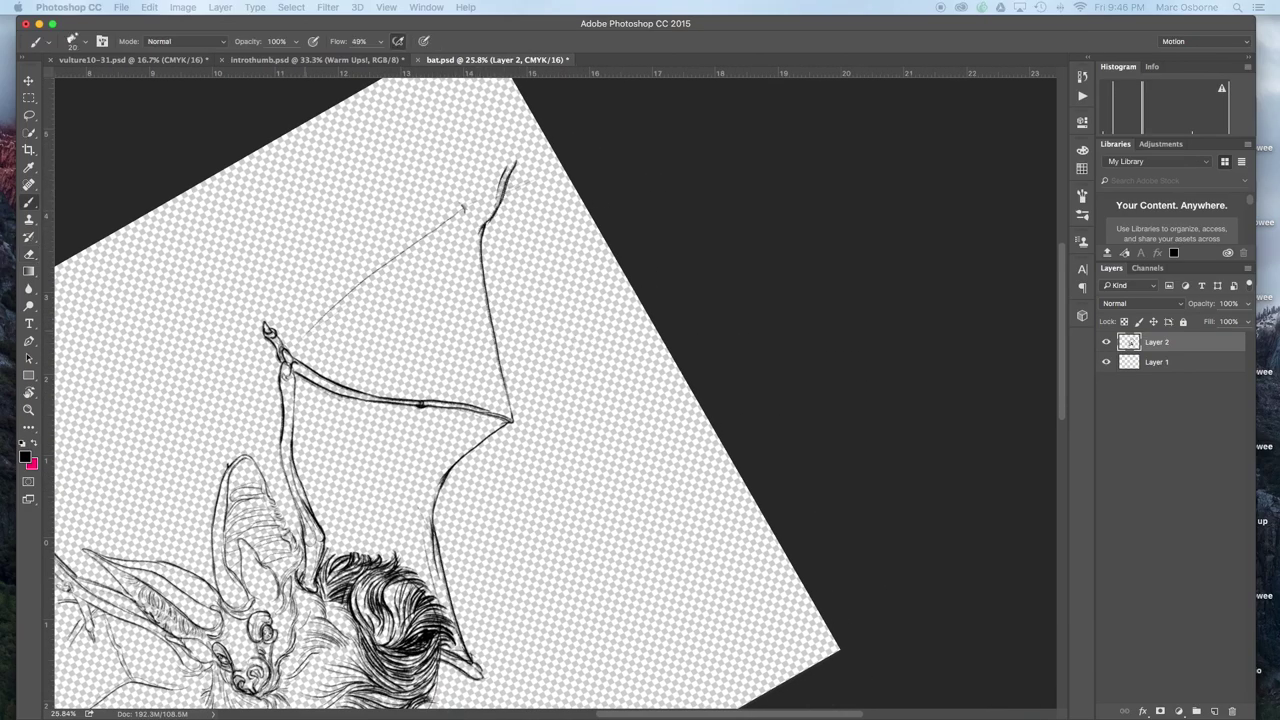
{"action": "left_click_drag", "start_coordinate": [298, 353], "coordinate": [446, 226]}
{"action": "left_click_drag", "start_coordinate": [292, 352], "coordinate": [329, 311]}
- Extend the second finger to the membrane edge and draw the next membrane curve outward from its tip
{"action": "key", "text": "r"}
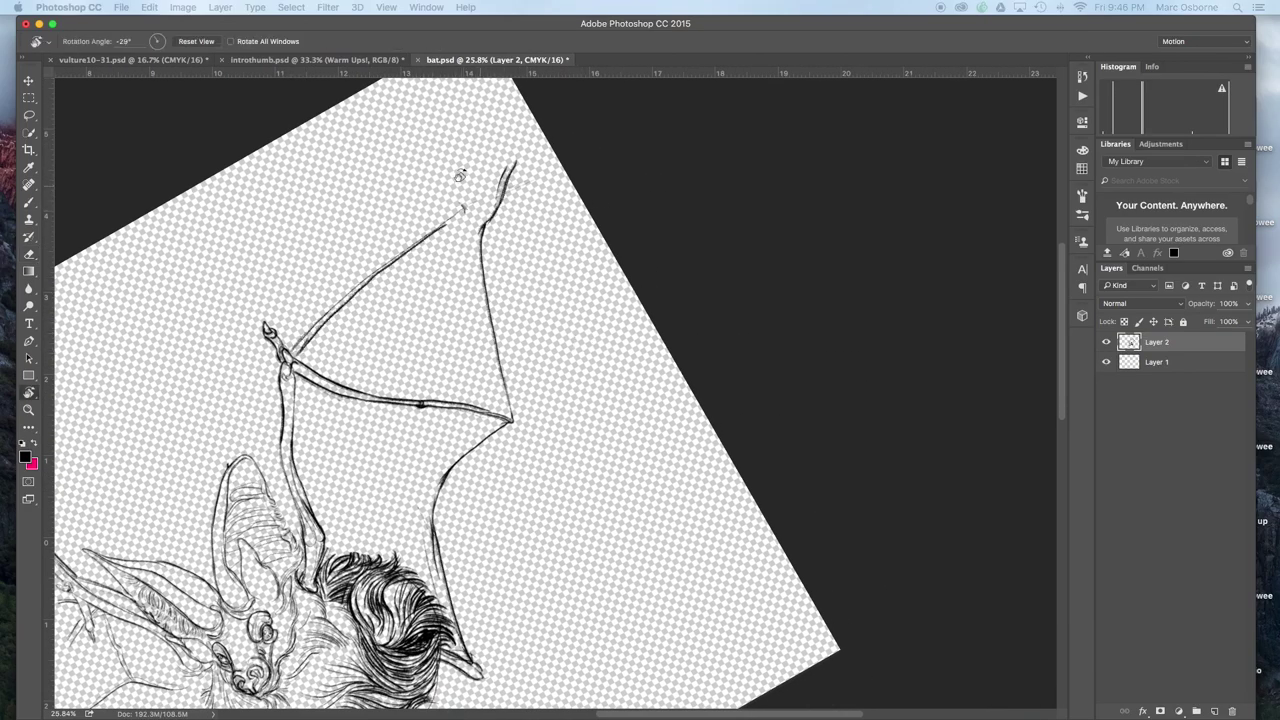
{"action": "mouse_move", "coordinate": [460, 175]}
{"action": "left_mouse_down"}
{"action": "mouse_move", "coordinate": [706, 326]}
{"action": "mouse_move", "coordinate": [688, 384]}
{"action": "left_mouse_up"}
{"action": "key", "text": "b"}
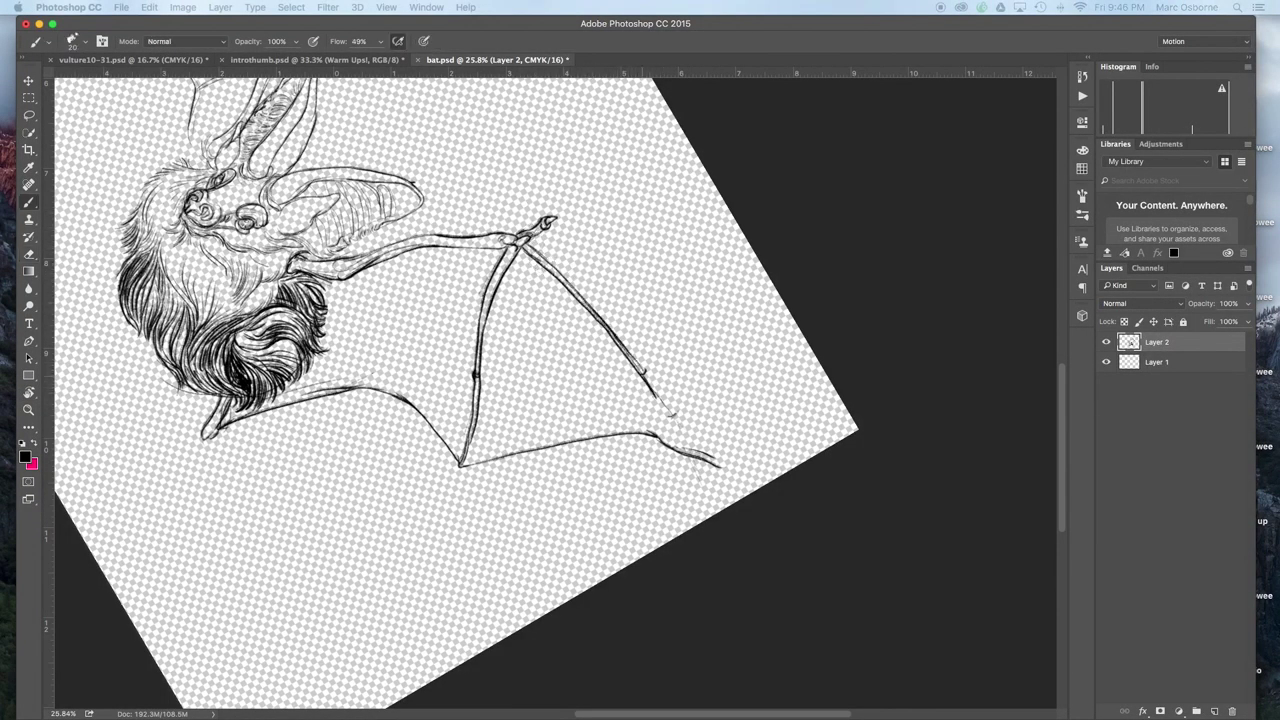
{"action": "left_click_drag", "start_coordinate": [645, 372], "coordinate": [671, 415]}
{"action": "left_click_drag", "start_coordinate": [620, 338], "coordinate": [643, 370]}
{"action": "mouse_move", "coordinate": [672, 418]}
{"action": "left_mouse_down"}
{"action": "mouse_move", "coordinate": [699, 460]}
{"action": "mouse_move", "coordinate": [675, 530]}
{"action": "mouse_move", "coordinate": [686, 454]}
{"action": "mouse_move", "coordinate": [816, 387]}
{"action": "left_mouse_up"}
{"action": "key", "text": "e"}
{"action": "key", "text": "b"}
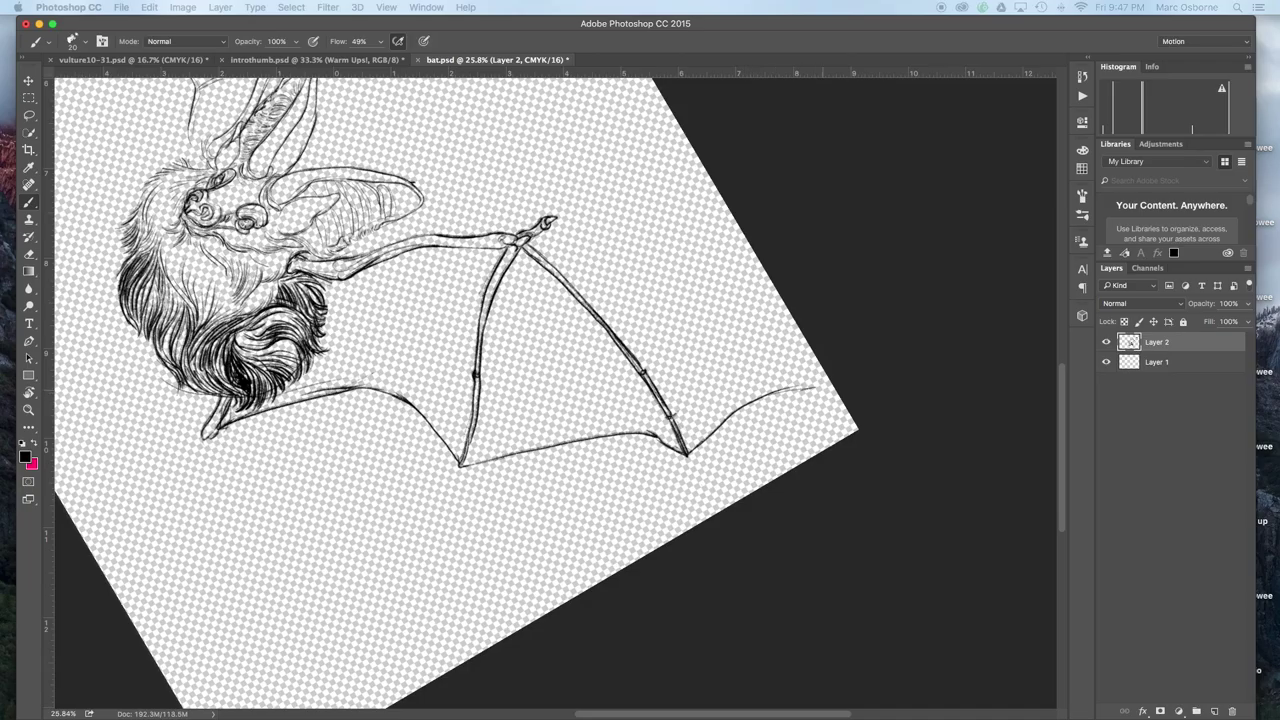
- Outline the top finger bone rising from the right wrist and shift the drawing slightly down and left
{"action": "key", "text": "r"}
{"action": "mouse_move", "coordinate": [790, 447]}
{"action": "left_mouse_down"}
{"action": "mouse_move", "coordinate": [705, 186]}
{"action": "mouse_move", "coordinate": [706, 234]}
{"action": "left_mouse_up"}
{"action": "left_click_drag", "start_coordinate": [561, 395], "coordinate": [802, 338]}
{"action": "key", "text": "b"}
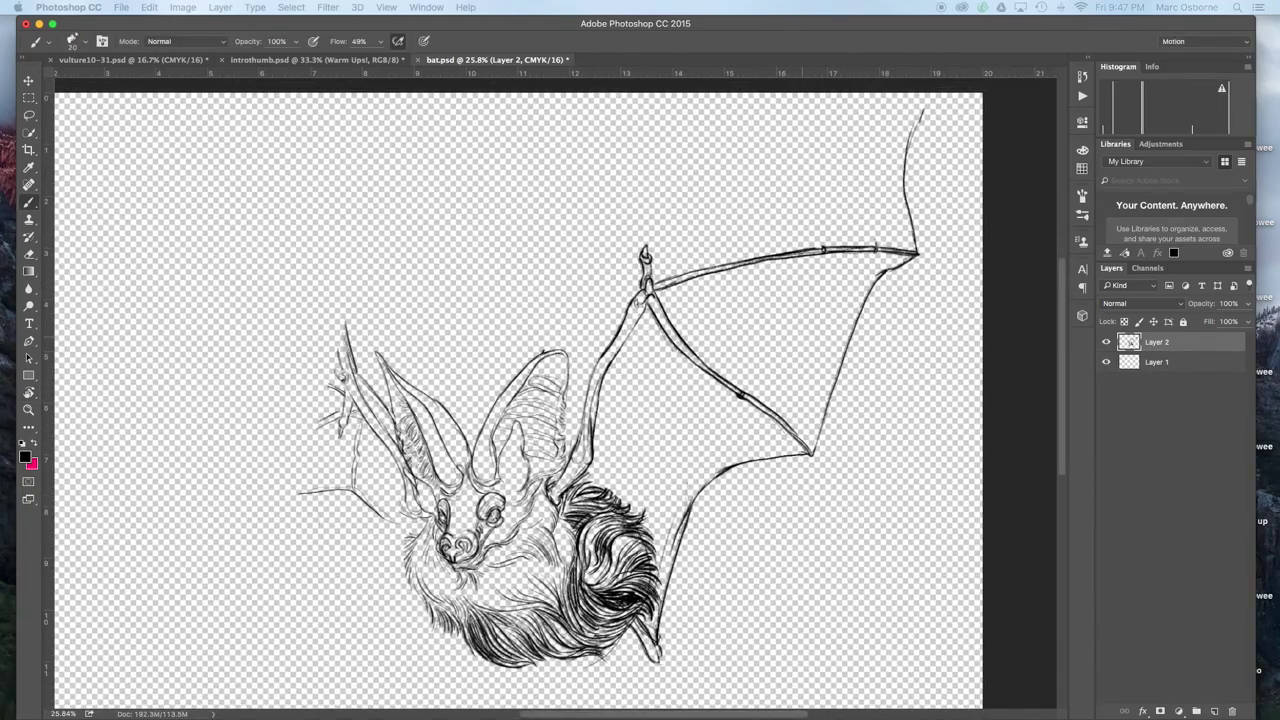
{"action": "mouse_move", "coordinate": [662, 270]}
{"action": "left_mouse_down"}
{"action": "mouse_move", "coordinate": [672, 244]}
{"action": "mouse_move", "coordinate": [790, 132]}
{"action": "mouse_move", "coordinate": [754, 178]}
{"action": "mouse_move", "coordinate": [817, 129]}
{"action": "left_mouse_up"}
{"action": "left_click_drag", "start_coordinate": [789, 133], "coordinate": [812, 120]}
{"action": "left_click_drag", "start_coordinate": [792, 252], "coordinate": [752, 284]}
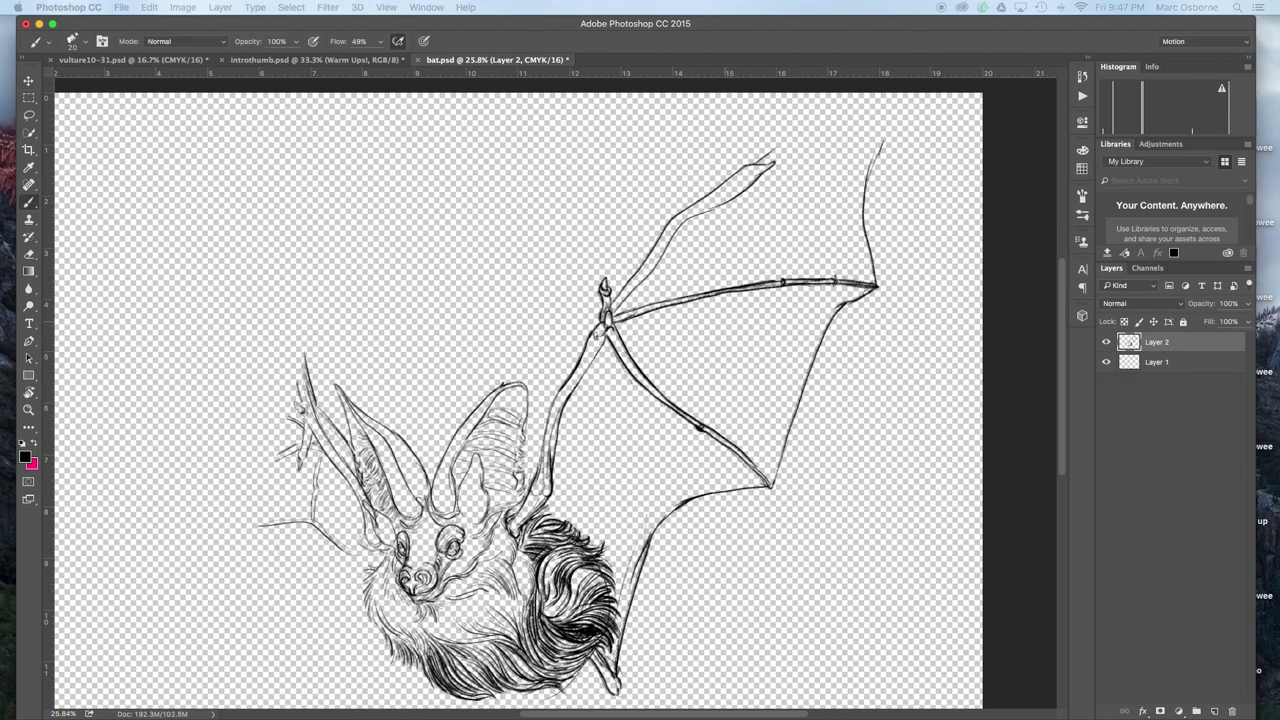
- Extend the top finger to a pointed wing tip and move the drawing farther down and left on the canvas
{"action": "left_click_drag", "start_coordinate": [760, 160], "coordinate": [896, 94]}
{"action": "mouse_move", "coordinate": [812, 464]}
{"action": "left_mouse_down"}
{"action": "mouse_move", "coordinate": [909, 354]}
{"action": "mouse_move", "coordinate": [903, 322]}
{"action": "left_mouse_up"}
{"action": "key", "text": "v"}
{"action": "left_click_drag", "start_coordinate": [652, 396], "coordinate": [601, 456]}
{"action": "left_click_drag", "start_coordinate": [755, 359], "coordinate": [658, 468]}
{"action": "key", "text": "b"}
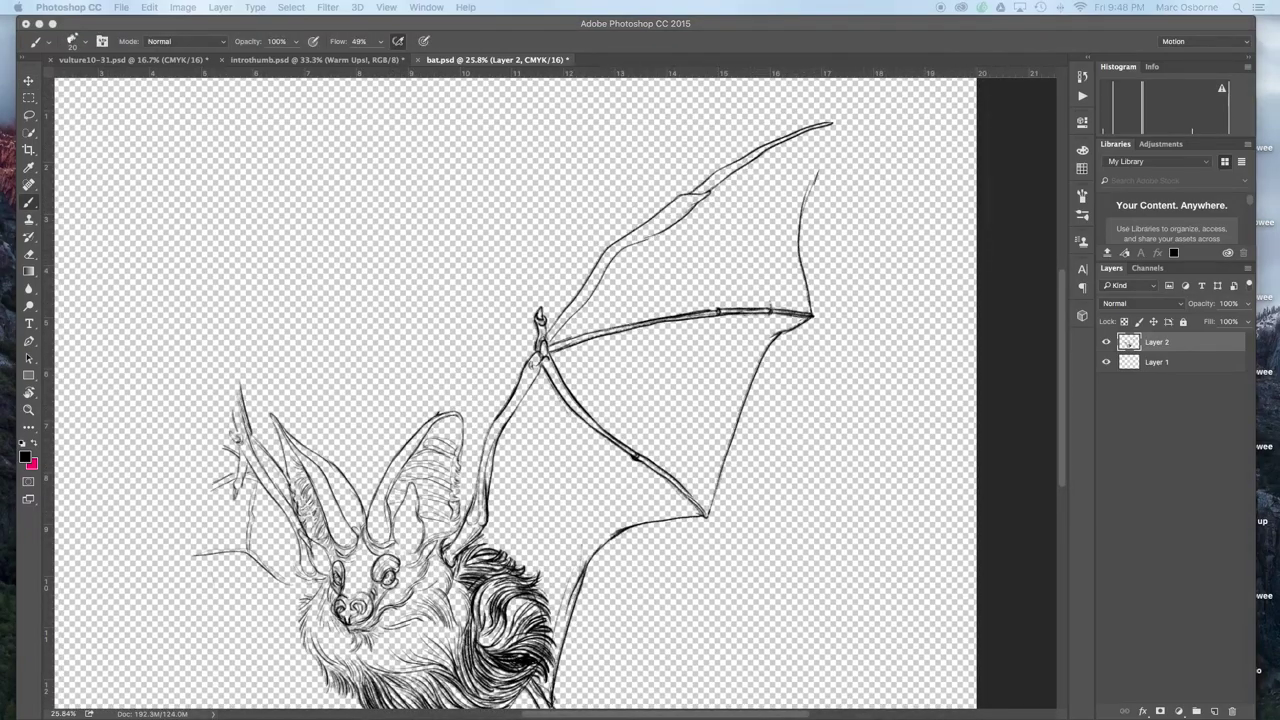
- Join the outer membrane edge to the wing tip, thicken its curve and erase the stray line beside it
{"action": "left_click_drag", "start_coordinate": [832, 123], "coordinate": [794, 231]}
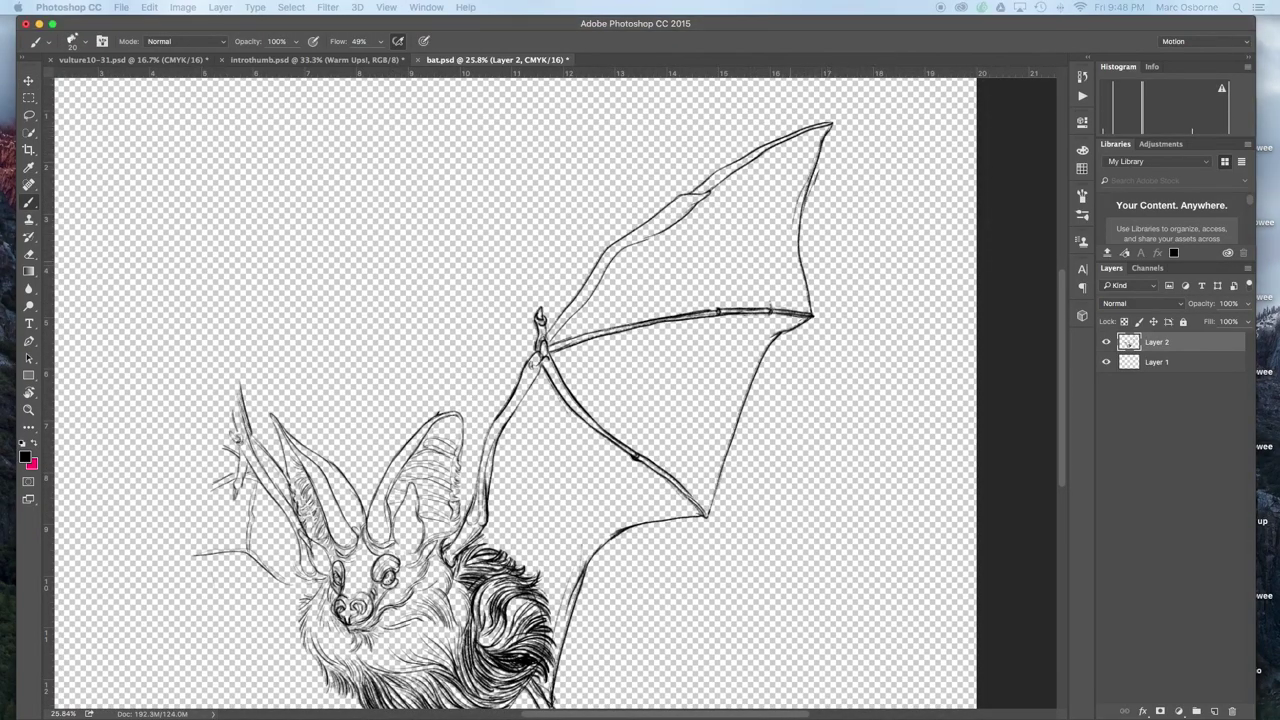
{"action": "left_click_drag", "start_coordinate": [812, 162], "coordinate": [793, 247]}
{"action": "key", "text": "e"}
{"action": "left_click_drag", "start_coordinate": [826, 172], "coordinate": [816, 206]}
{"action": "key", "text": "b"}
- Draw membrane fold lines below the second finger and a long crease from the wrist beneath the top finger
{"action": "left_click_drag", "start_coordinate": [770, 336], "coordinate": [751, 375]}
{"action": "left_click_drag", "start_coordinate": [773, 321], "coordinate": [745, 378]}
{"action": "left_click_drag", "start_coordinate": [718, 318], "coordinate": [692, 356]}
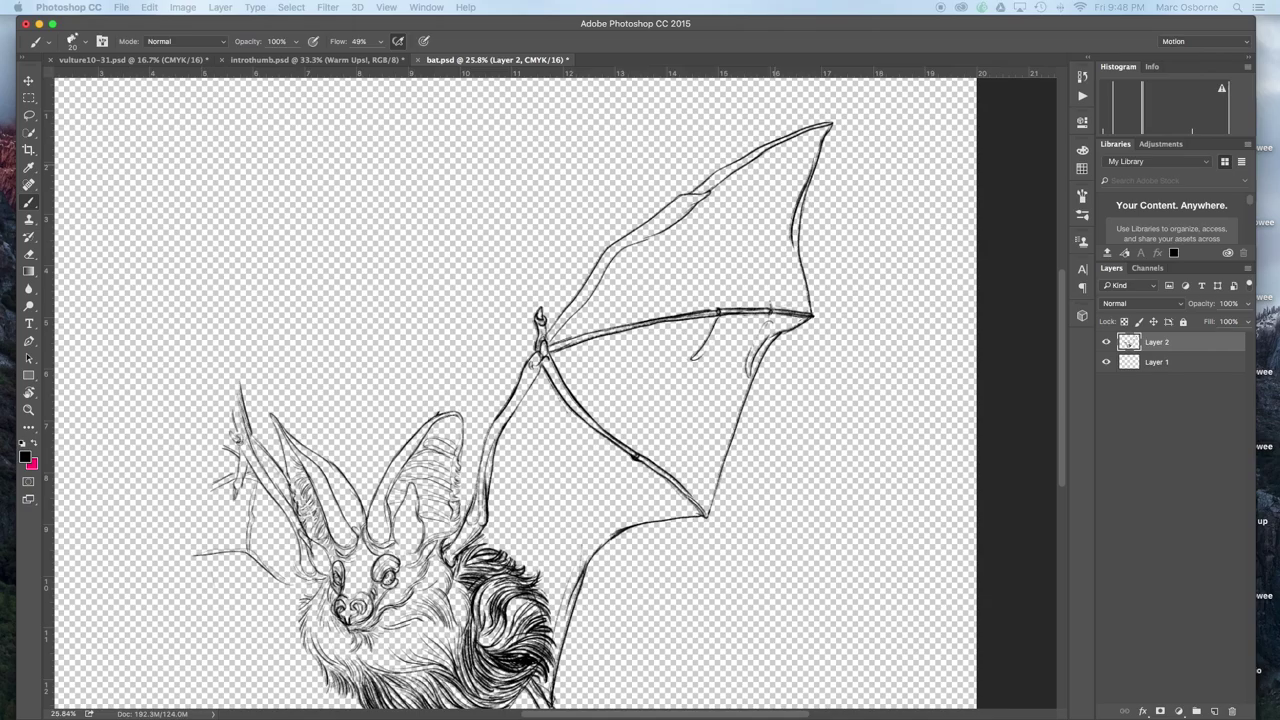
{"action": "mouse_move", "coordinate": [639, 426]}
{"action": "left_mouse_down"}
{"action": "mouse_move", "coordinate": [723, 306]}
{"action": "mouse_move", "coordinate": [809, 232]}
{"action": "left_mouse_up"}
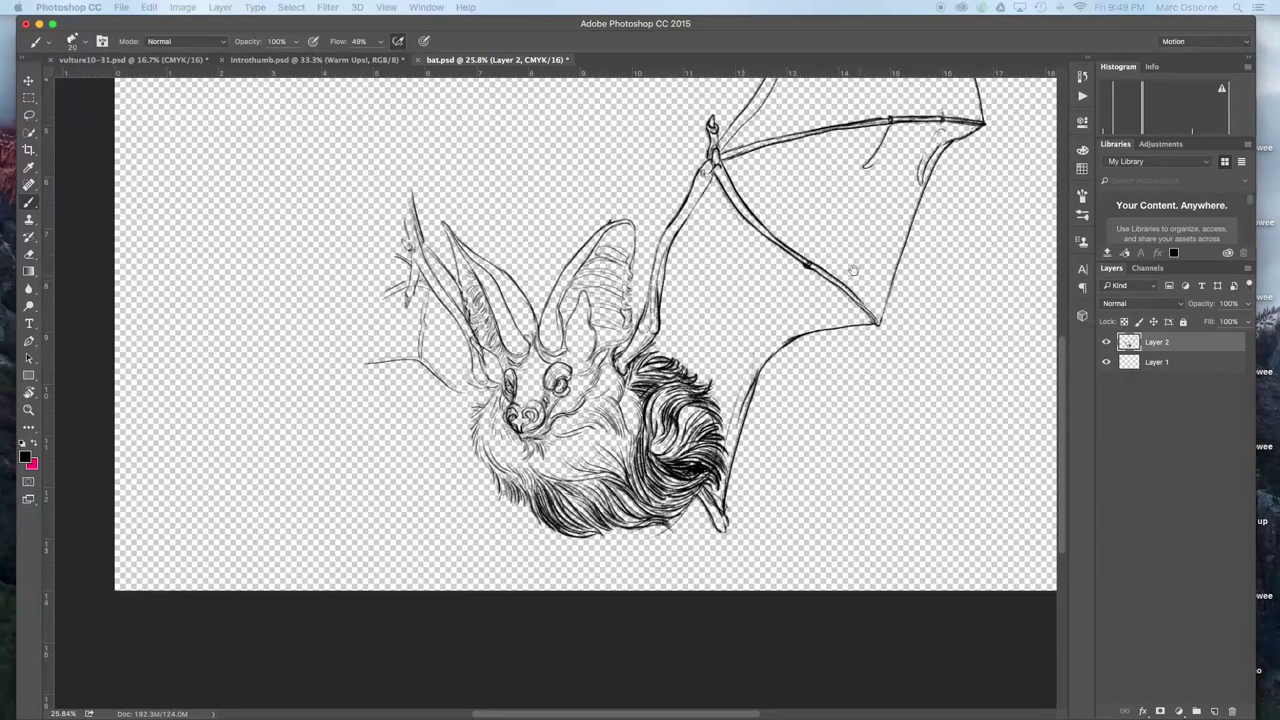
{"action": "left_click_drag", "start_coordinate": [854, 269], "coordinate": [770, 479]}
{"action": "key", "text": "e"}
{"action": "key", "text": "b"}
{"action": "mouse_move", "coordinate": [614, 334]}
{"action": "left_mouse_down"}
{"action": "mouse_move", "coordinate": [626, 342]}
{"action": "mouse_move", "coordinate": [630, 329]}
{"action": "mouse_move", "coordinate": [635, 364]}
{"action": "mouse_move", "coordinate": [772, 262]}
{"action": "left_mouse_up"}
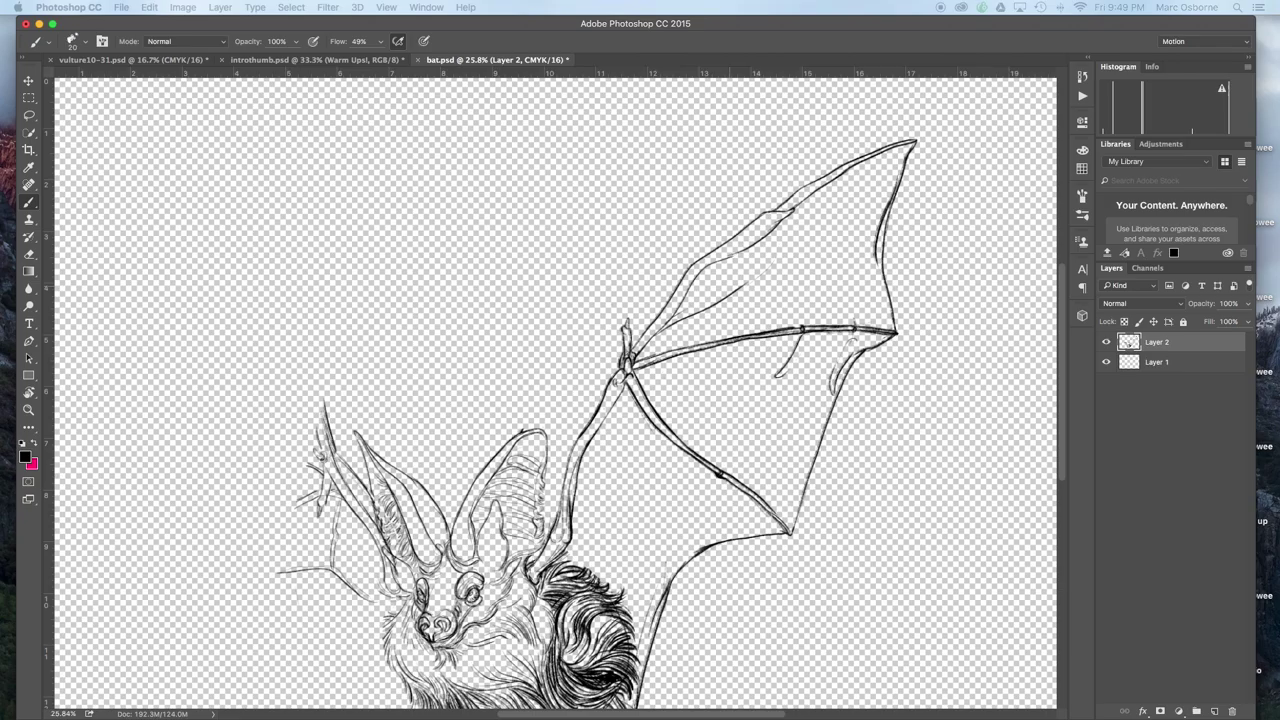
- Add short membrane creases at the joints of the right wing's three fingers
{"action": "left_click_drag", "start_coordinate": [800, 326], "coordinate": [811, 263]}
{"action": "mouse_move", "coordinate": [722, 470]}
{"action": "left_mouse_down"}
{"action": "mouse_move", "coordinate": [724, 436]}
{"action": "mouse_move", "coordinate": [660, 508]}
{"action": "left_mouse_up"}
{"action": "left_click_drag", "start_coordinate": [679, 497], "coordinate": [671, 509]}
{"action": "left_click_drag", "start_coordinate": [829, 209], "coordinate": [825, 185]}
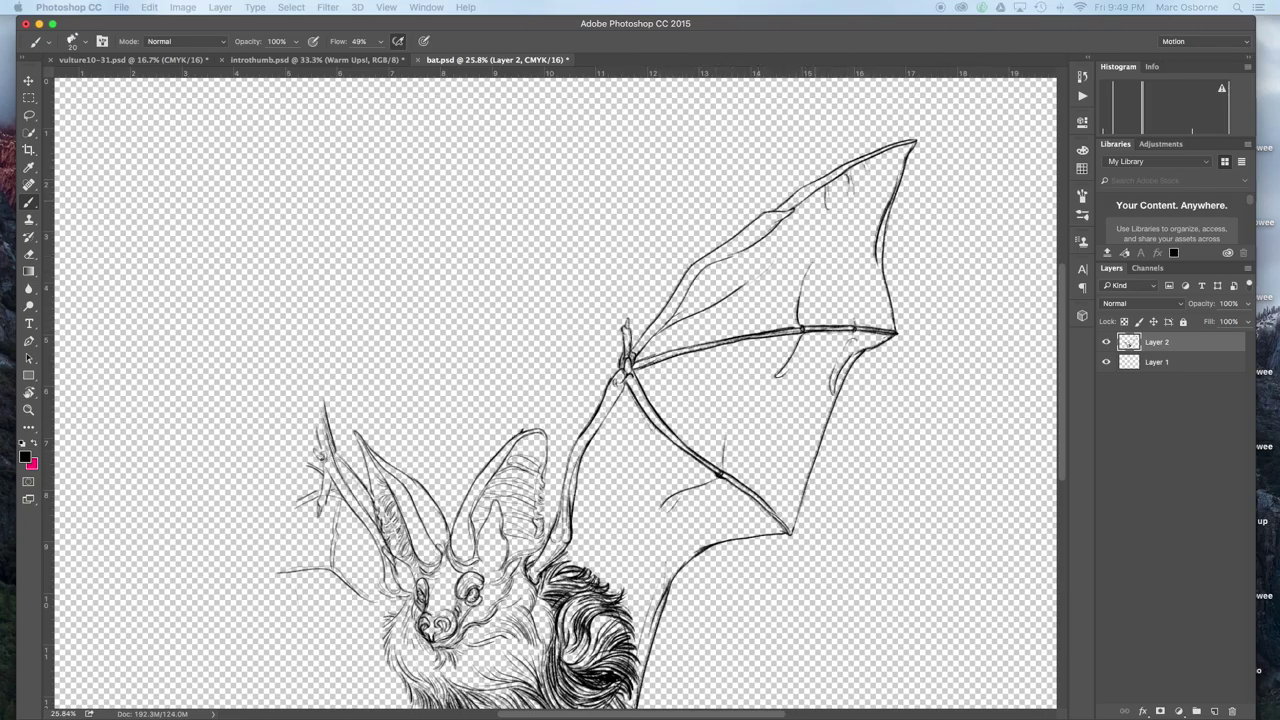
- Zoom out to the whole canvas and move the bat slightly to the right
{"action": "left_click_drag", "start_coordinate": [736, 453], "coordinate": [854, 326]}
{"action": "key", "text": "z"}
{"action": "left_click", "coordinate": [890, 368], "text": "alt"}
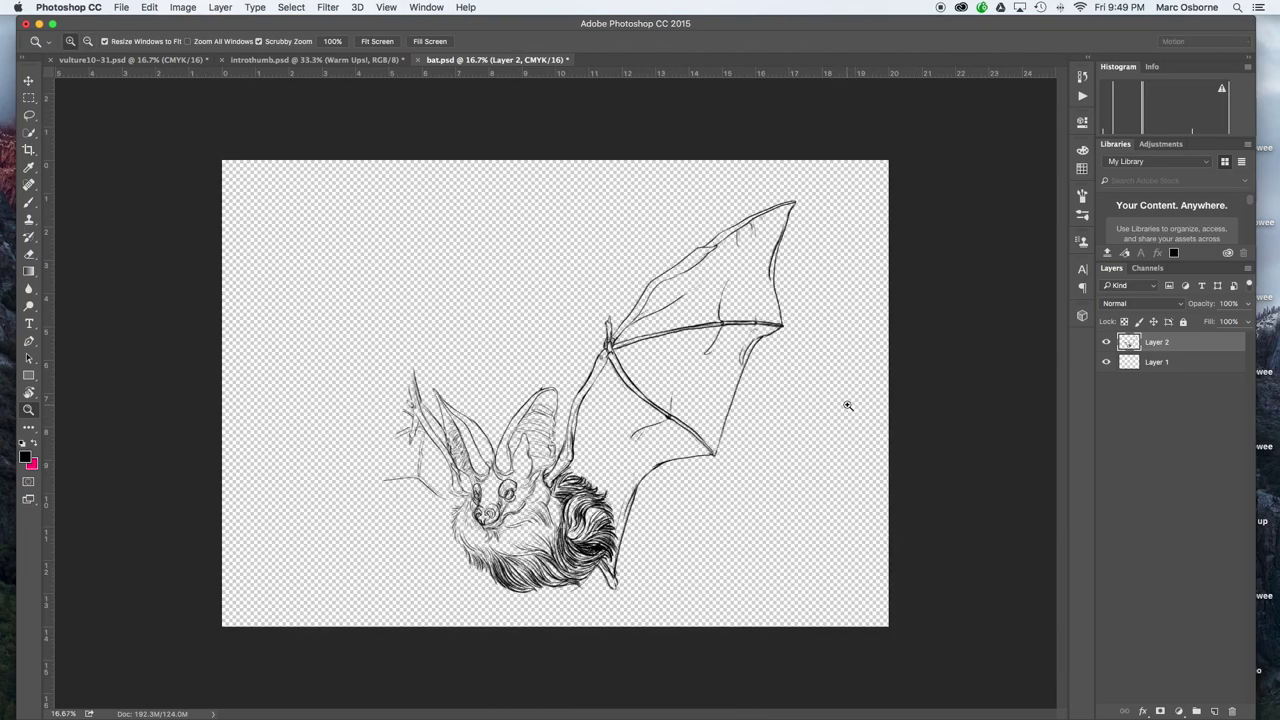
{"action": "key", "text": "v"}
{"action": "mouse_move", "coordinate": [580, 502]}
{"action": "left_mouse_down"}
{"action": "mouse_move", "coordinate": [621, 491]}
{"action": "mouse_move", "coordinate": [606, 492]}
{"action": "left_mouse_up"}
{"action": "key", "text": "b"}
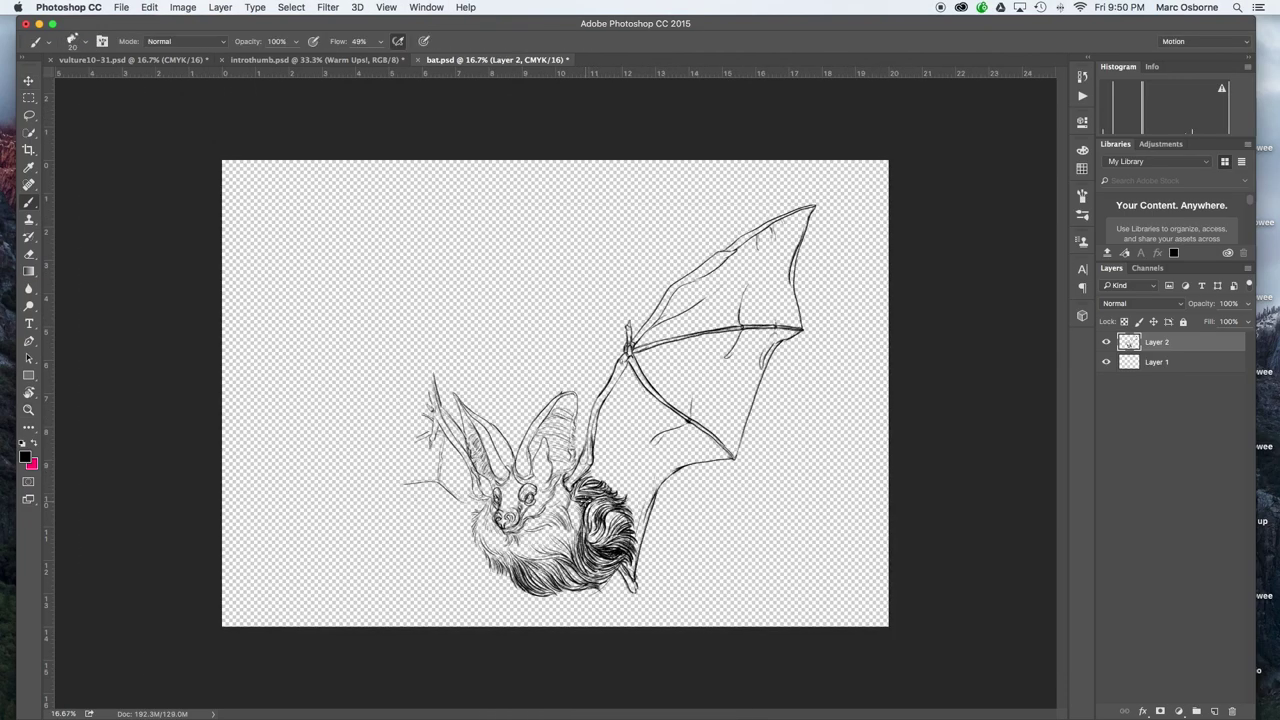
- Erase the left wing sketch beside the left ear and redraw the ear's outer base and adjoining head edge
{"action": "key", "text": "e"}
{"action": "mouse_move", "coordinate": [425, 395]}
{"action": "left_mouse_down"}
{"action": "mouse_move", "coordinate": [455, 440]}
{"action": "mouse_move", "coordinate": [485, 429]}
{"action": "left_mouse_up"}
{"action": "mouse_move", "coordinate": [440, 482]}
{"action": "left_mouse_down"}
{"action": "mouse_move", "coordinate": [404, 482]}
{"action": "mouse_move", "coordinate": [487, 497]}
{"action": "left_mouse_up"}
{"action": "key", "text": "b"}
{"action": "mouse_move", "coordinate": [466, 455]}
{"action": "left_mouse_down"}
{"action": "mouse_move", "coordinate": [478, 508]}
{"action": "mouse_move", "coordinate": [452, 398]}
{"action": "mouse_move", "coordinate": [488, 493]}
{"action": "left_mouse_up"}
{"action": "key", "text": "e"}
{"action": "key", "text": "b"}
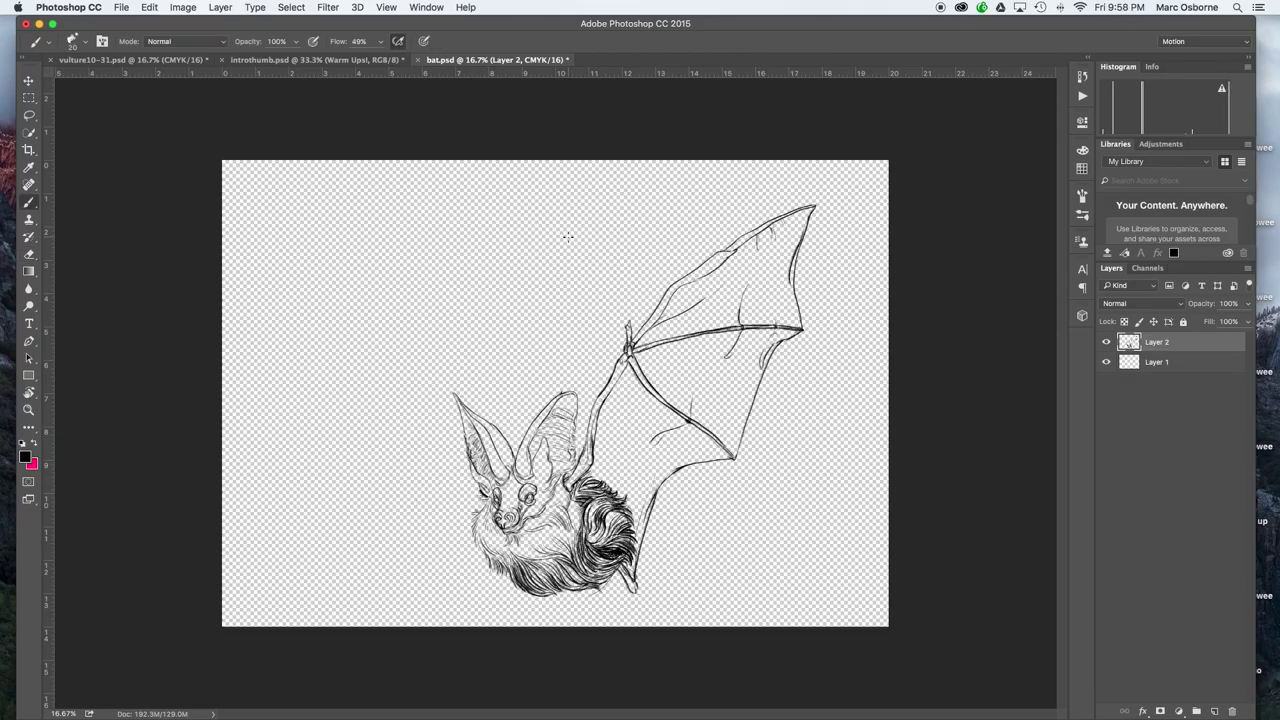
- Scale the selected right wing up to about 105% and touch up its lower trailing edge
{"action": "key", "text": "l"}
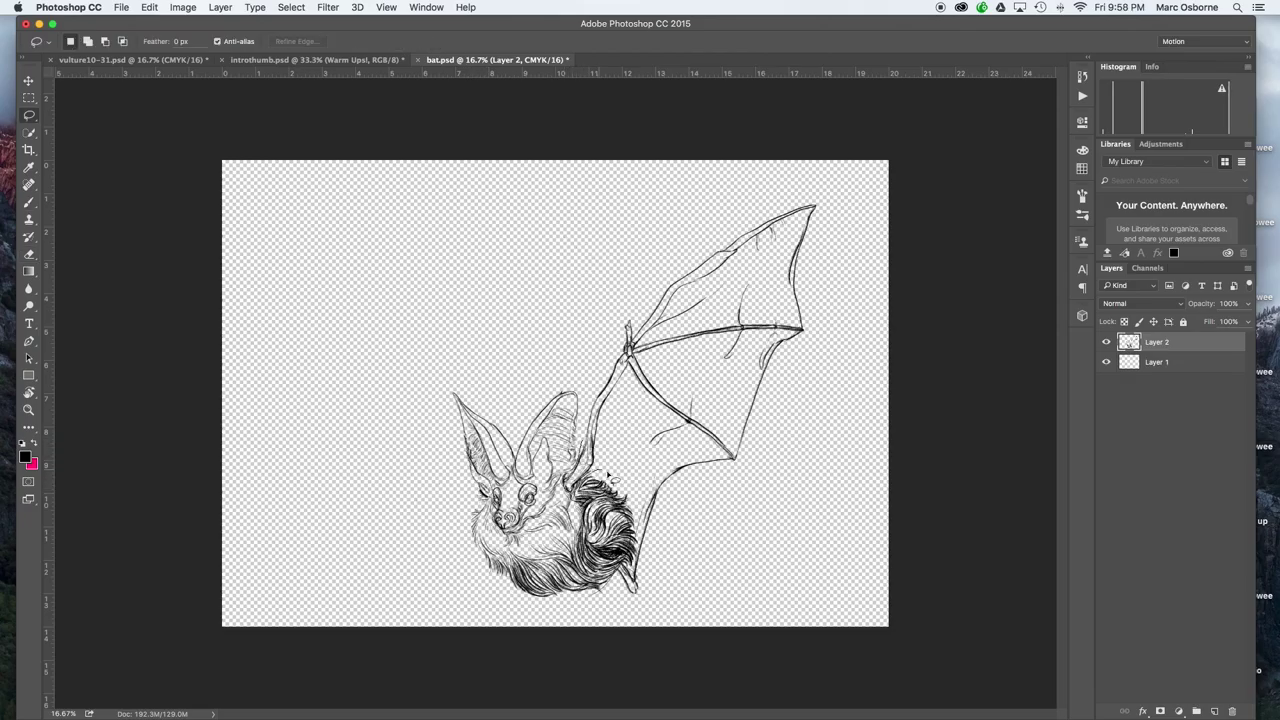
{"action": "mouse_move", "coordinate": [632, 580]}
{"action": "left_mouse_down"}
{"action": "mouse_move", "coordinate": [606, 338]}
{"action": "mouse_move", "coordinate": [568, 486]}
{"action": "left_mouse_up"}
{"action": "left_click_drag", "start_coordinate": [784, 312], "coordinate": [786, 314]}
{"action": "key", "text": "super+t"}
{"action": "mouse_move", "coordinate": [827, 207]}
{"action": "left_mouse_down"}
{"action": "mouse_move", "coordinate": [853, 180]}
{"action": "mouse_move", "coordinate": [842, 189]}
{"action": "left_mouse_up"}
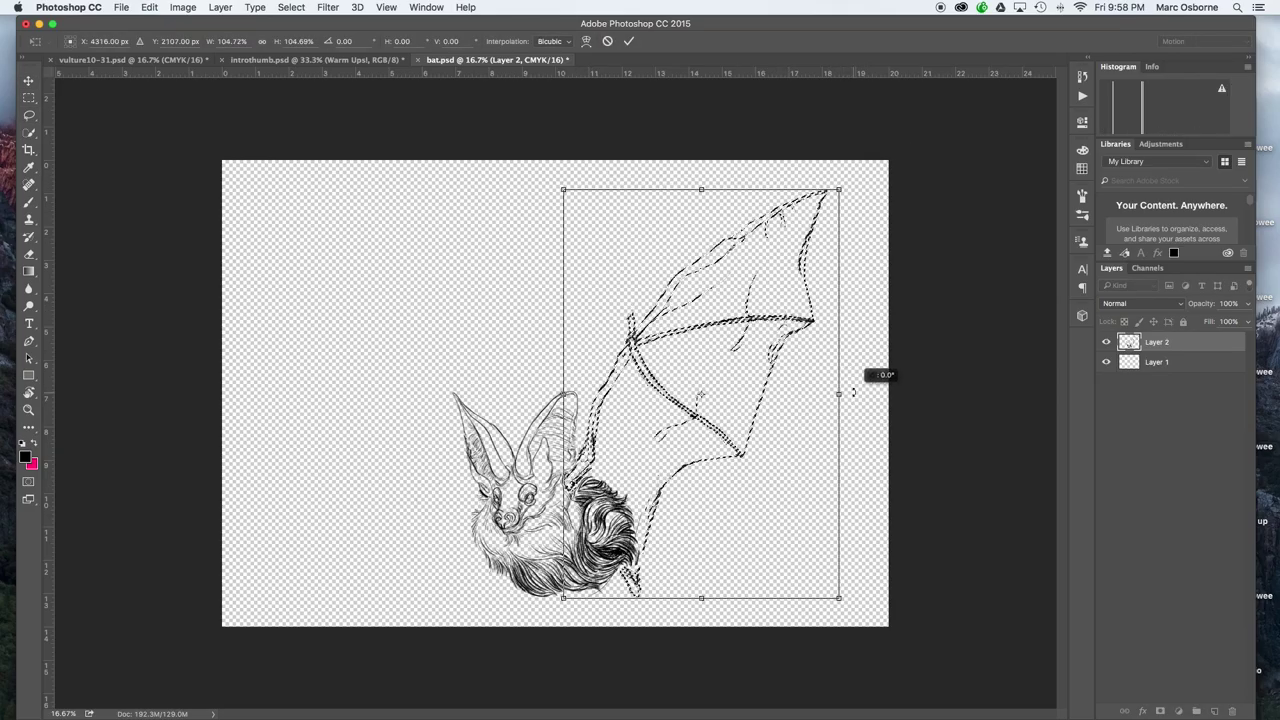
{"action": "left_click", "coordinate": [629, 41]}
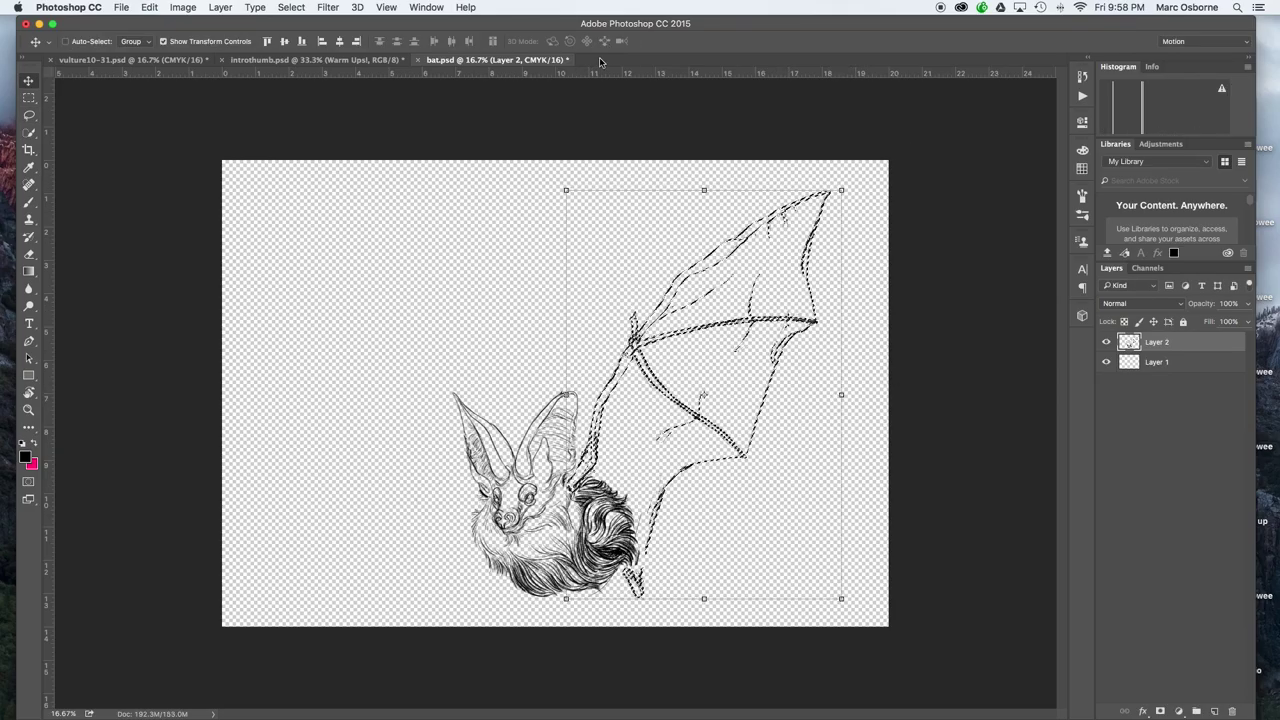
{"action": "key", "text": "super+d"}
{"action": "key", "text": "b"}
{"action": "left_click_drag", "start_coordinate": [641, 582], "coordinate": [648, 522]}
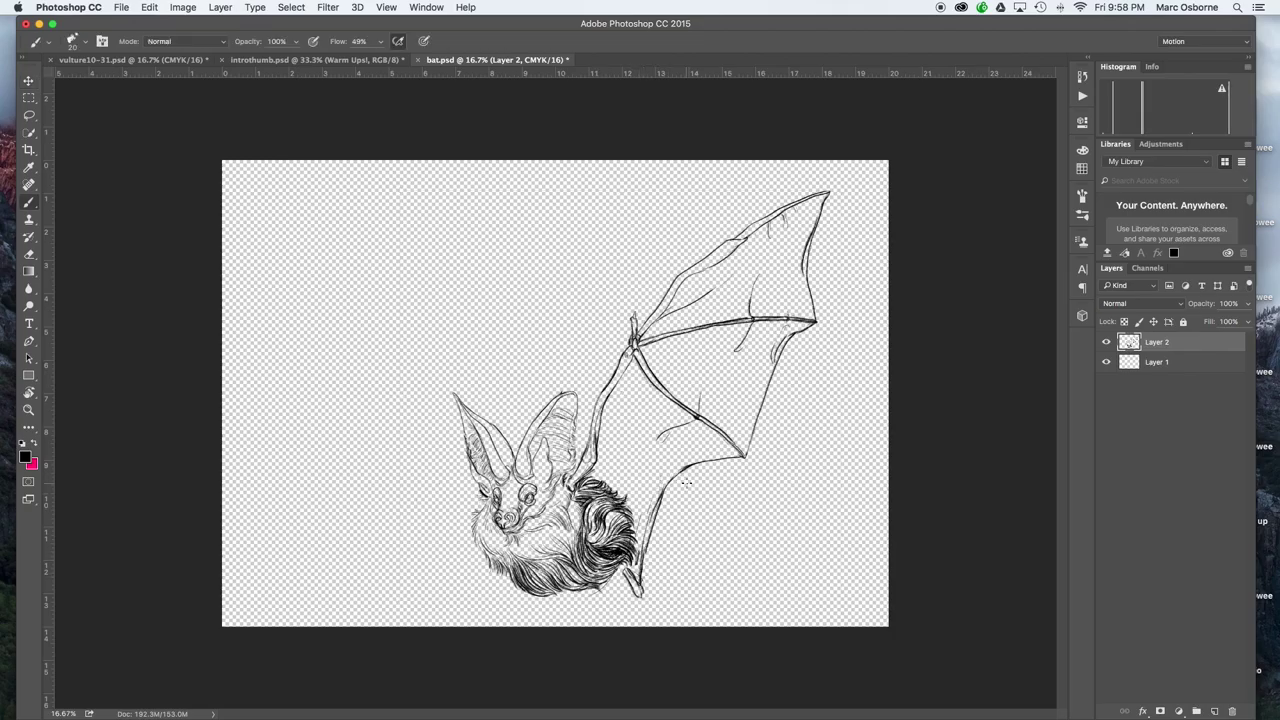
{"action": "key", "text": "l"}
{"action": "mouse_move", "coordinate": [573, 485]}
{"action": "left_mouse_down"}
{"action": "mouse_move", "coordinate": [674, 604]}
{"action": "mouse_move", "coordinate": [634, 500]}
{"action": "mouse_move", "coordinate": [590, 475]}
{"action": "left_mouse_up"}
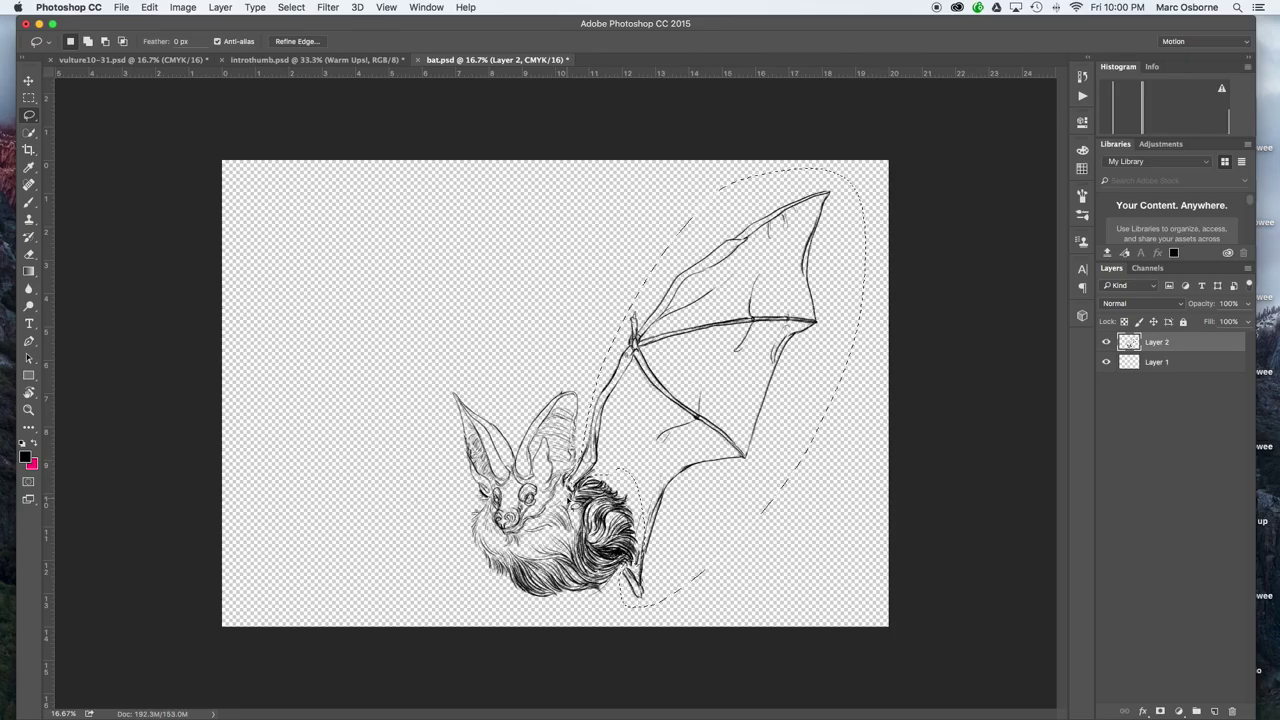
{"action": "key", "text": "ctrl+d"}
- Sketch light guide lines for the left wing's arm and top finger above the left ear
{"action": "key", "text": "b"}
{"action": "key", "text": "r"}
{"action": "mouse_move", "coordinate": [752, 390]}
{"action": "left_mouse_down"}
{"action": "mouse_move", "coordinate": [777, 491]}
{"action": "mouse_move", "coordinate": [766, 505]}
{"action": "left_mouse_up"}
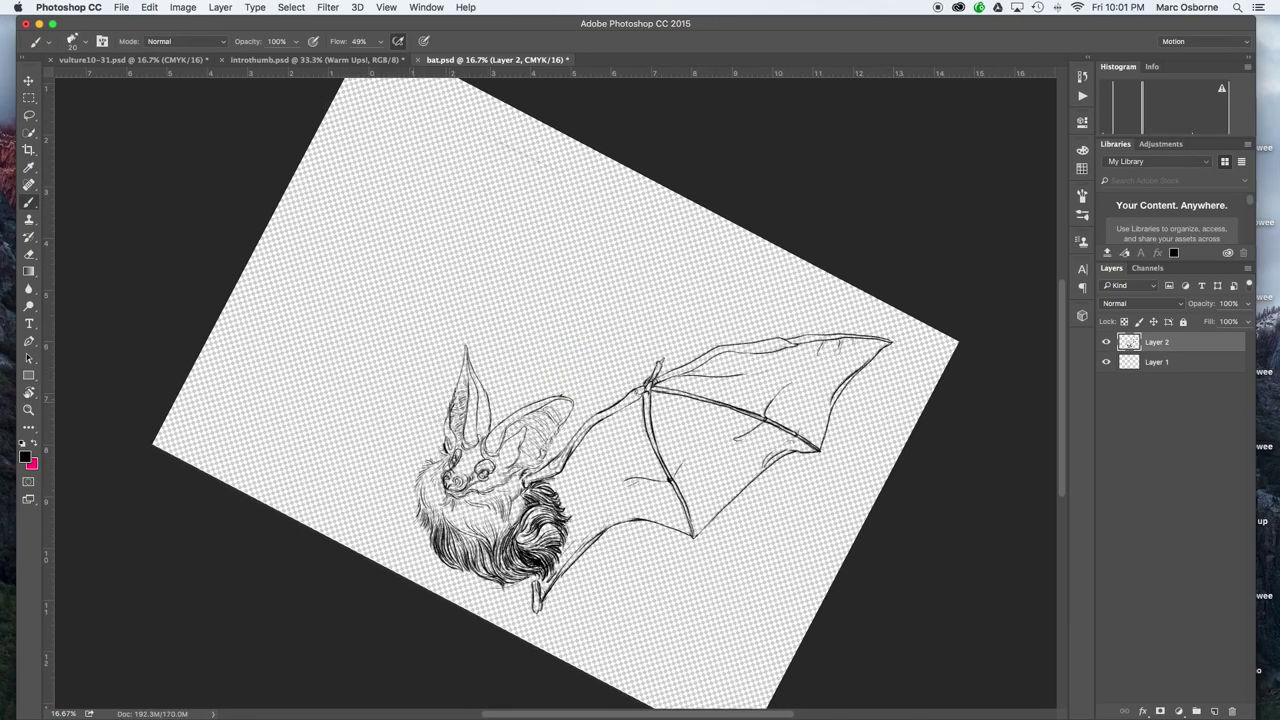
{"action": "left_click_drag", "start_coordinate": [290, 440], "coordinate": [350, 478]}
{"action": "left_click_drag", "start_coordinate": [499, 412], "coordinate": [527, 207]}
{"action": "left_click_drag", "start_coordinate": [527, 290], "coordinate": [479, 113]}
- Erase the upper part of the arm guide line and redraw the top finger as jointed bones with a wrist
{"action": "key", "text": "e"}
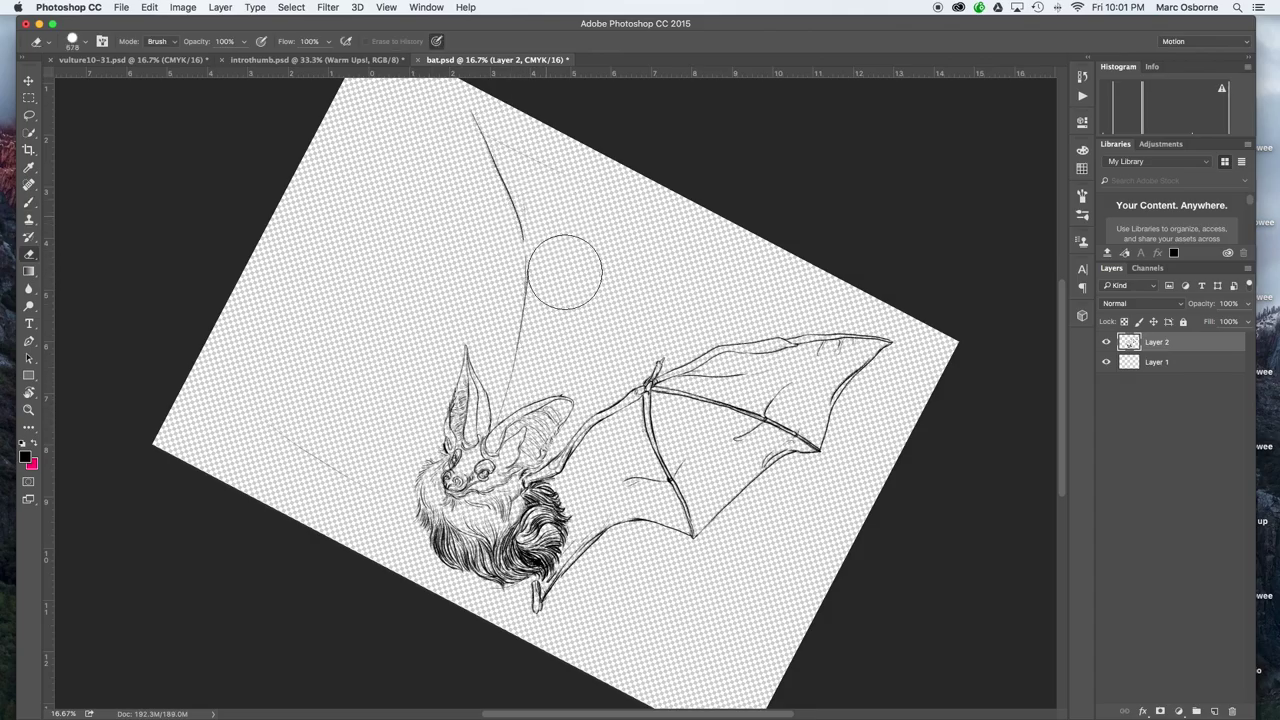
{"action": "mouse_move", "coordinate": [563, 271]}
{"action": "left_mouse_down"}
{"action": "mouse_move", "coordinate": [506, 190]}
{"action": "mouse_move", "coordinate": [492, 113]}
{"action": "left_mouse_up"}
{"action": "key", "text": "b"}
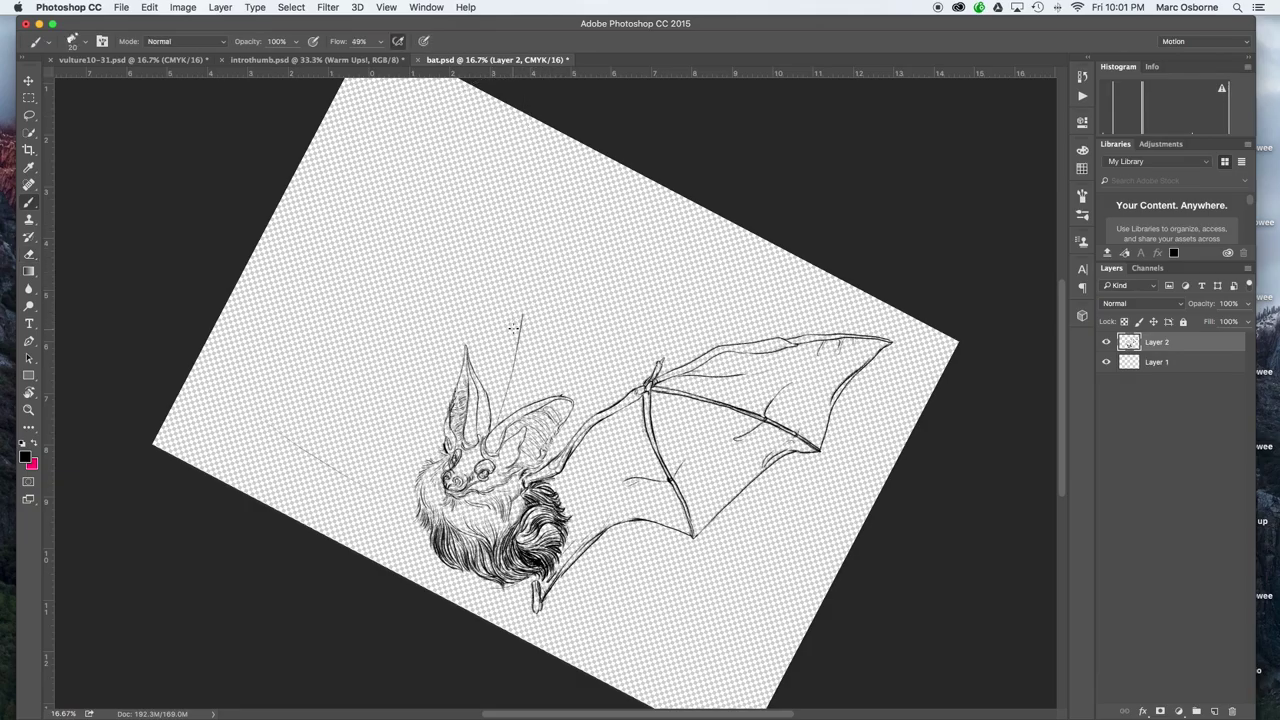
{"action": "mouse_move", "coordinate": [514, 327]}
{"action": "left_mouse_down"}
{"action": "mouse_move", "coordinate": [524, 282]}
{"action": "mouse_move", "coordinate": [523, 313]}
{"action": "mouse_move", "coordinate": [480, 157]}
{"action": "mouse_move", "coordinate": [496, 198]}
{"action": "left_mouse_up"}
{"action": "left_click_drag", "start_coordinate": [514, 246], "coordinate": [519, 279]}
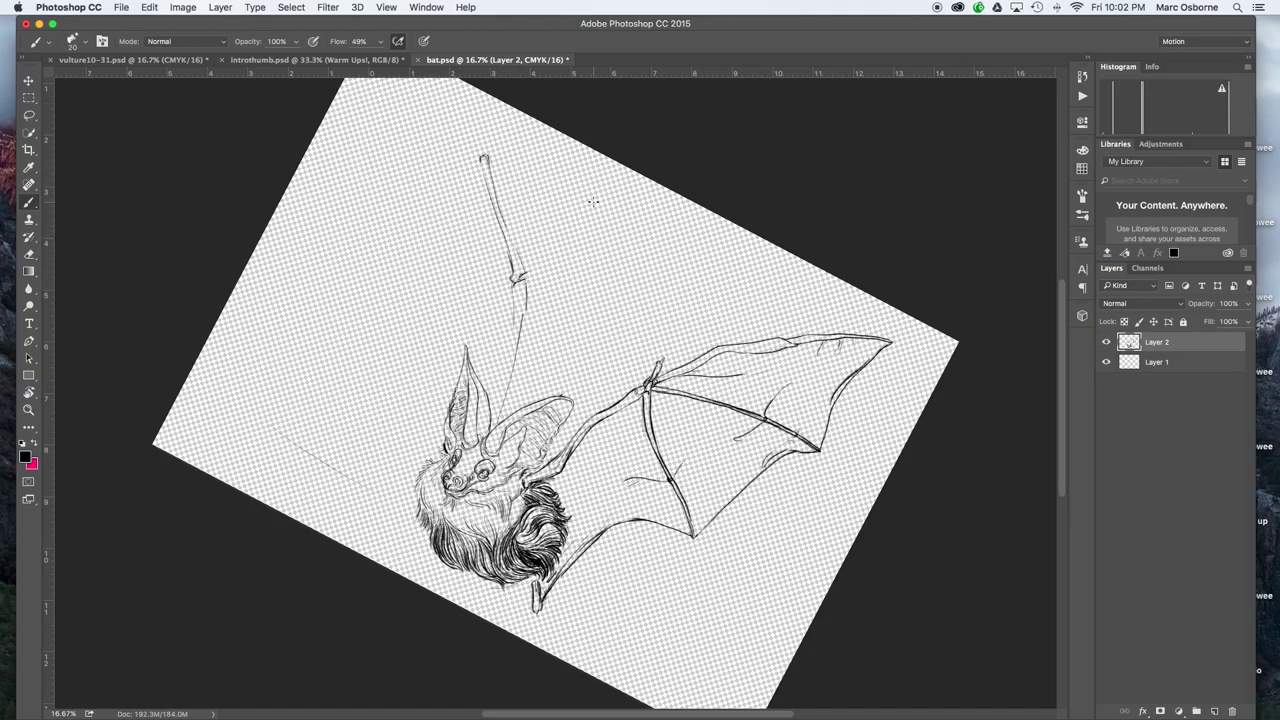
{"action": "mouse_move", "coordinate": [484, 155]}
{"action": "left_mouse_down"}
{"action": "mouse_move", "coordinate": [430, 75]}
{"action": "mouse_move", "coordinate": [486, 156]}
{"action": "mouse_move", "coordinate": [495, 211]}
{"action": "left_mouse_up"}
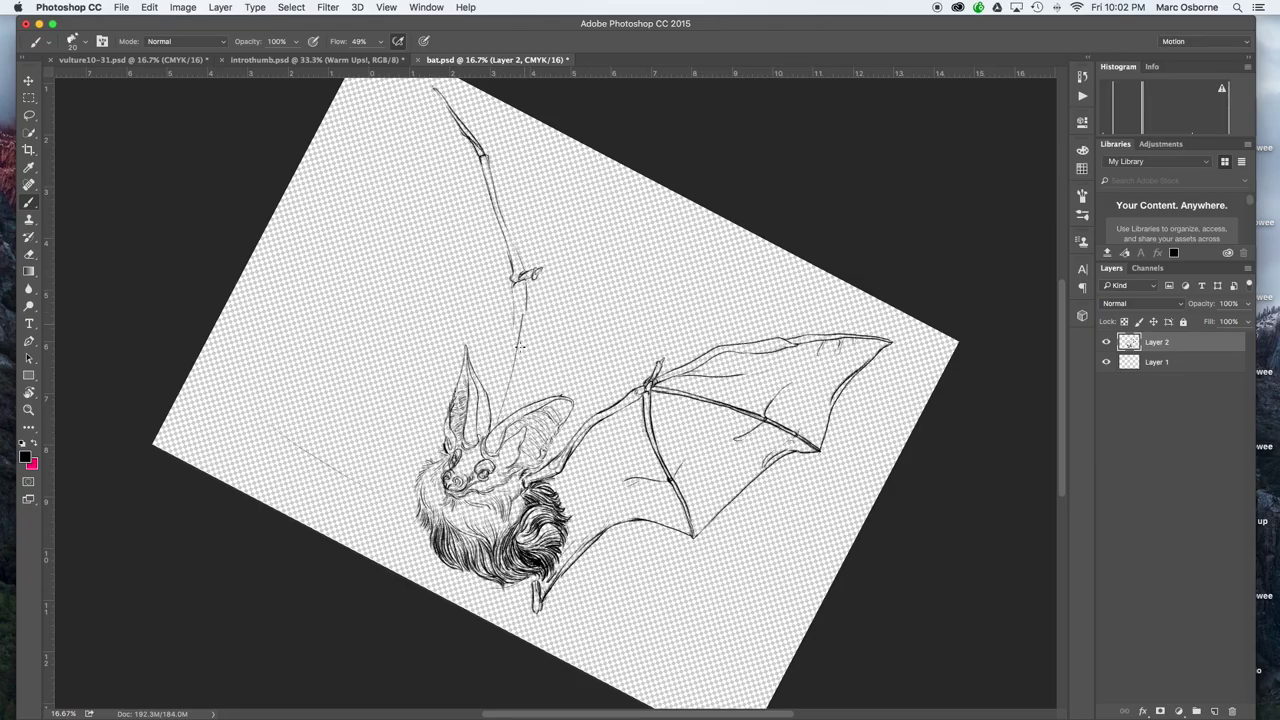
- Outline the left wing's forearm and elbow from the wrist down to the head behind the left ear
{"action": "left_click_drag", "start_coordinate": [516, 314], "coordinate": [506, 378]}
{"action": "left_click_drag", "start_coordinate": [520, 284], "coordinate": [492, 438]}
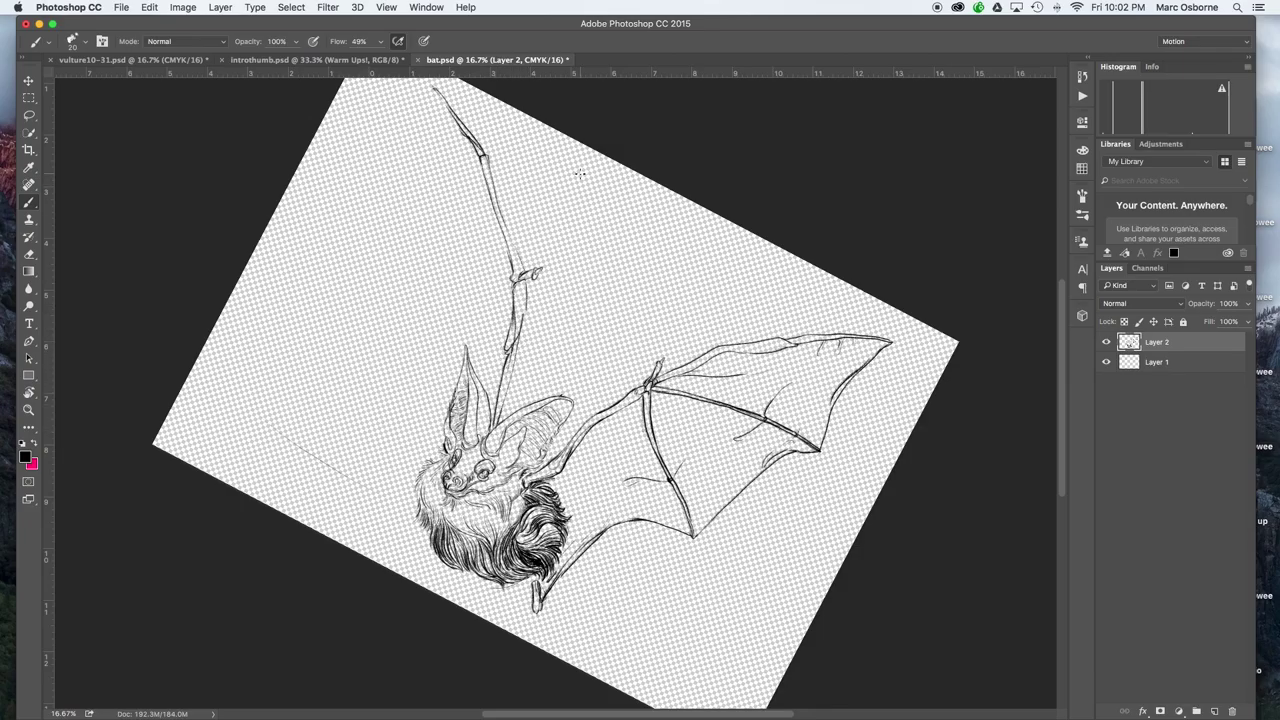
{"action": "left_click_drag", "start_coordinate": [521, 334], "coordinate": [500, 422]}
- Sketch guide lines for the left wing's two inner fingers and draw its scalloped outer membrane edge
{"action": "key", "text": "r"}
{"action": "left_click_drag", "start_coordinate": [766, 454], "coordinate": [770, 348]}
{"action": "key", "text": "b"}
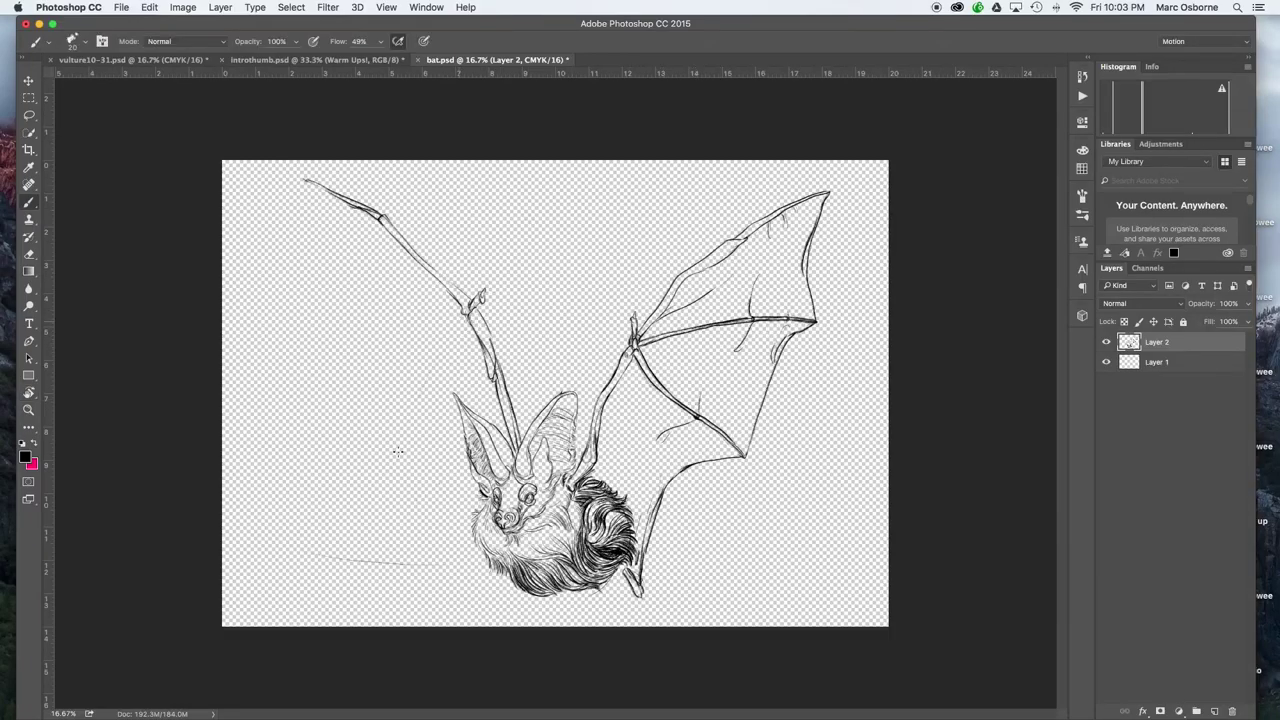
{"action": "left_click_drag", "start_coordinate": [452, 332], "coordinate": [416, 424]}
{"action": "mouse_move", "coordinate": [285, 325]}
{"action": "left_mouse_down"}
{"action": "mouse_move", "coordinate": [308, 312]}
{"action": "mouse_move", "coordinate": [449, 316]}
{"action": "left_mouse_up"}
{"action": "left_click_drag", "start_coordinate": [304, 180], "coordinate": [287, 254]}
{"action": "mouse_move", "coordinate": [302, 180]}
{"action": "left_mouse_down"}
{"action": "mouse_move", "coordinate": [299, 314]}
{"action": "mouse_move", "coordinate": [396, 456]}
{"action": "mouse_move", "coordinate": [462, 500]}
{"action": "left_mouse_up"}
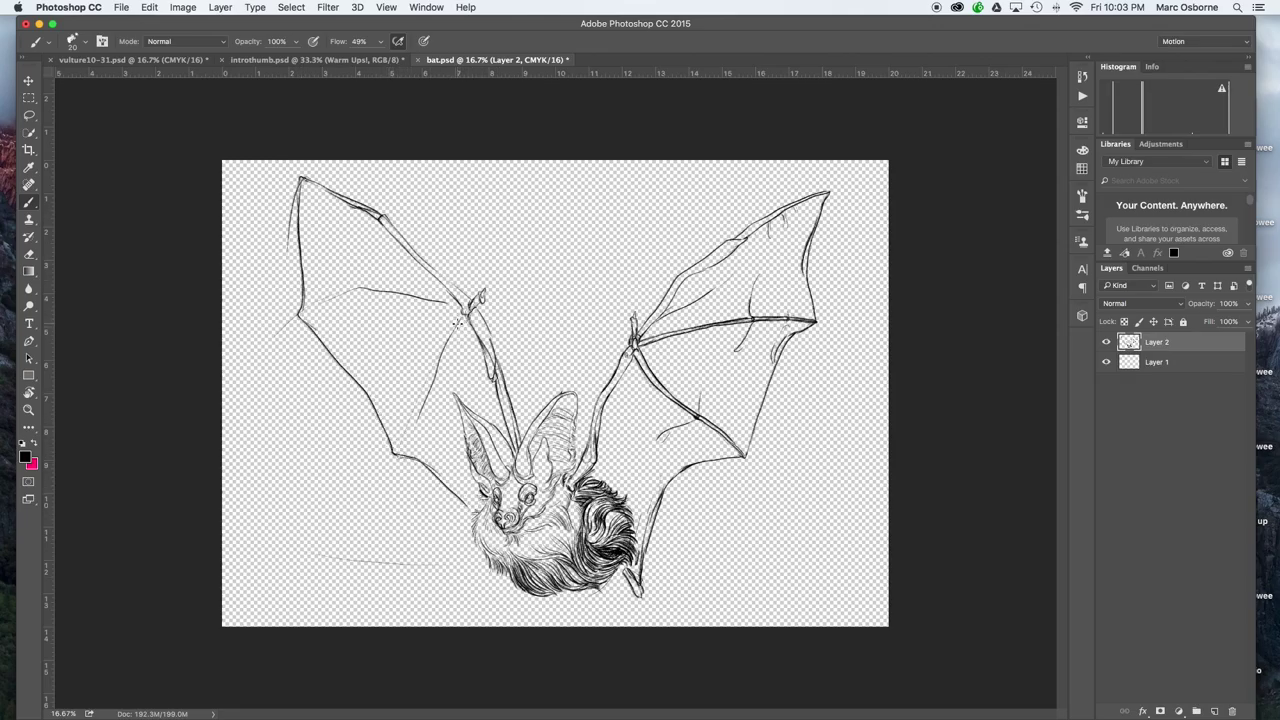
- Draw the left wing's lower finger bone from wrist to membrane point and erase the thumb claws at both wrists
{"action": "mouse_move", "coordinate": [459, 318]}
{"action": "left_mouse_down"}
{"action": "mouse_move", "coordinate": [420, 428]}
{"action": "mouse_move", "coordinate": [394, 450]}
{"action": "mouse_move", "coordinate": [418, 434]}
{"action": "mouse_move", "coordinate": [408, 428]}
{"action": "mouse_move", "coordinate": [446, 370]}
{"action": "left_mouse_up"}
{"action": "mouse_move", "coordinate": [462, 318]}
{"action": "left_mouse_down"}
{"action": "mouse_move", "coordinate": [520, 442]}
{"action": "mouse_move", "coordinate": [470, 302]}
{"action": "mouse_move", "coordinate": [492, 256]}
{"action": "left_mouse_up"}
{"action": "key", "text": "e"}
{"action": "key", "text": "b"}
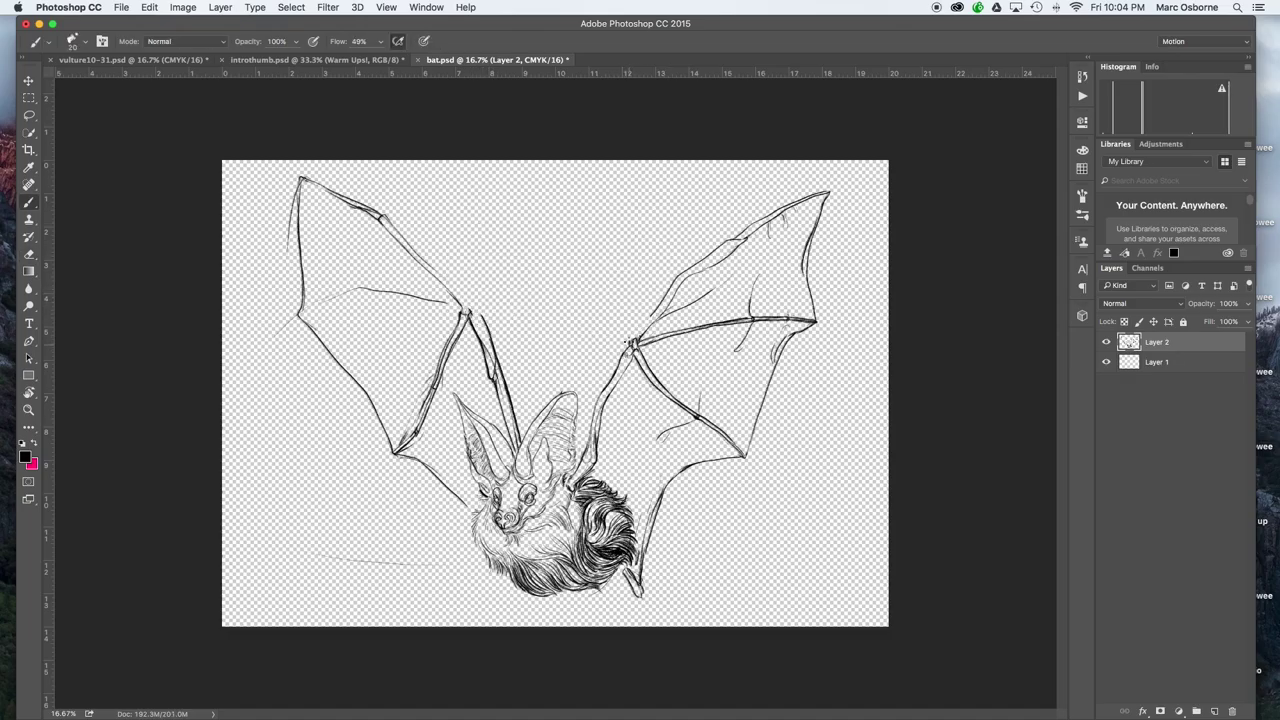
- Redraw the left wrist joint and darken the top finger and forearm lines running from it
{"action": "left_click_drag", "start_coordinate": [480, 320], "coordinate": [472, 305]}
{"action": "mouse_move", "coordinate": [414, 250]}
{"action": "left_mouse_down"}
{"action": "mouse_move", "coordinate": [464, 296]}
{"action": "mouse_move", "coordinate": [450, 284]}
{"action": "left_mouse_up"}
{"action": "left_click_drag", "start_coordinate": [520, 446], "coordinate": [504, 418]}
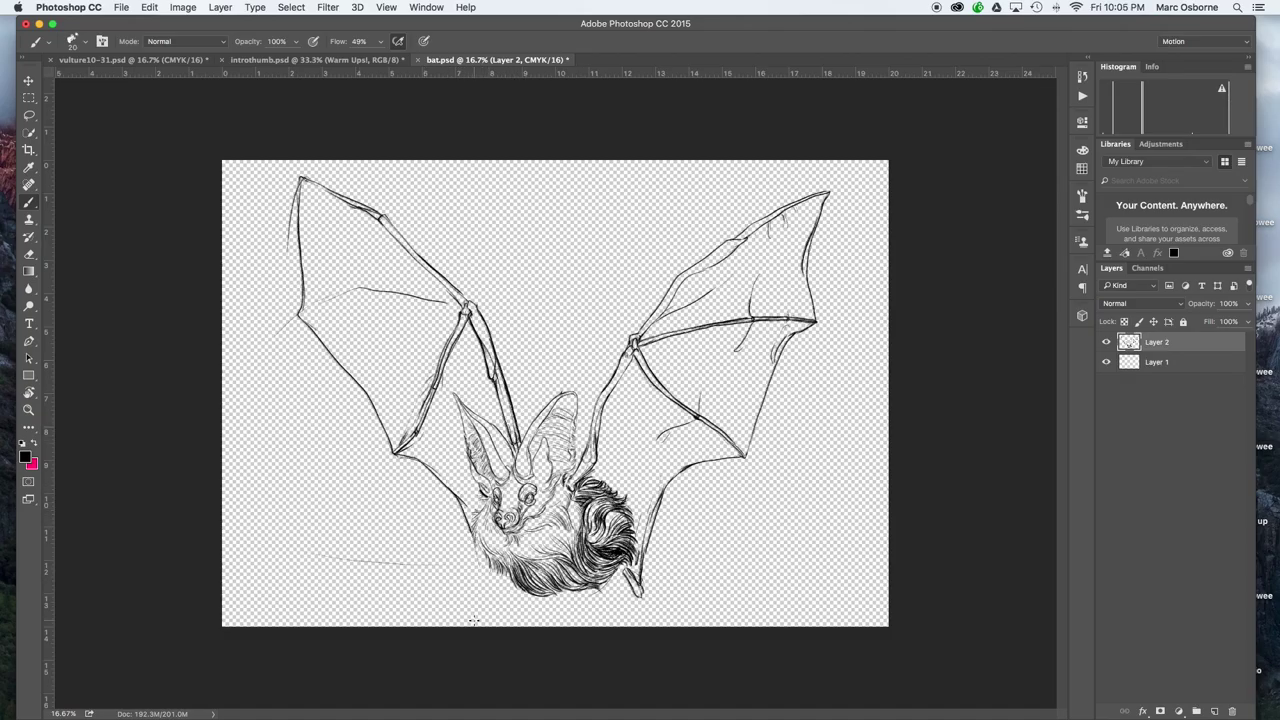
- Draw the left wing's middle finger as a jointed double line from the wrist to the outer membrane point
{"action": "mouse_move", "coordinate": [299, 313]}
{"action": "left_mouse_down"}
{"action": "mouse_move", "coordinate": [348, 286]}
{"action": "mouse_move", "coordinate": [399, 284]}
{"action": "left_mouse_up"}
{"action": "key", "text": "e"}
{"action": "key", "text": "r"}
{"action": "left_click_drag", "start_coordinate": [591, 282], "coordinate": [647, 316]}
{"action": "key", "text": "b"}
{"action": "mouse_move", "coordinate": [400, 191]}
{"action": "left_mouse_down"}
{"action": "mouse_move", "coordinate": [478, 215]}
{"action": "mouse_move", "coordinate": [522, 264]}
{"action": "left_mouse_up"}
{"action": "left_click_drag", "start_coordinate": [470, 210], "coordinate": [532, 272]}
{"action": "left_click_drag", "start_coordinate": [518, 308], "coordinate": [526, 316]}
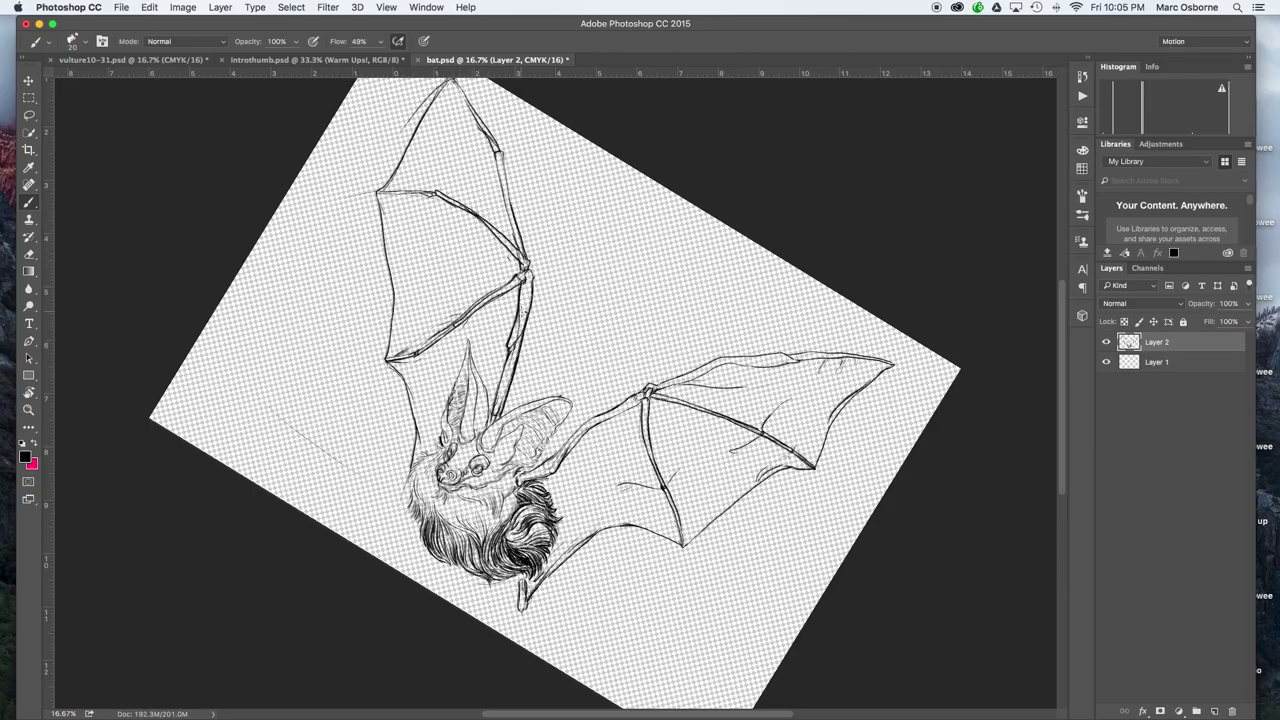
- Clean up and extend the left wingtip and add short membrane creases around the finger joints and forearm
{"action": "key", "text": "r"}
{"action": "left_click_drag", "start_coordinate": [800, 418], "coordinate": [787, 288]}
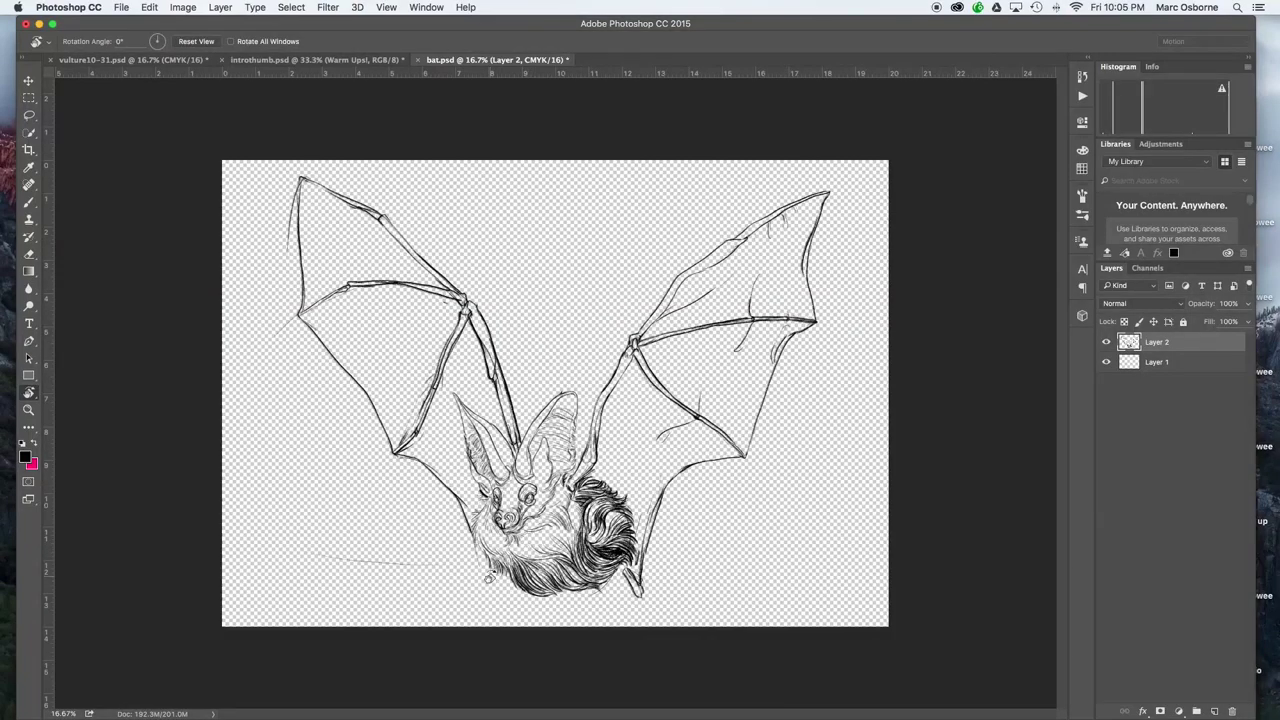
{"action": "key", "text": "e"}
{"action": "mouse_move", "coordinate": [290, 272]}
{"action": "left_mouse_down"}
{"action": "mouse_move", "coordinate": [277, 166]}
{"action": "mouse_move", "coordinate": [322, 186]}
{"action": "mouse_move", "coordinate": [298, 315]}
{"action": "mouse_move", "coordinate": [324, 268]}
{"action": "mouse_move", "coordinate": [342, 304]}
{"action": "left_mouse_up"}
{"action": "key", "text": "b"}
{"action": "left_click_drag", "start_coordinate": [326, 304], "coordinate": [336, 311]}
{"action": "mouse_move", "coordinate": [384, 274]}
{"action": "left_mouse_down"}
{"action": "mouse_move", "coordinate": [399, 278]}
{"action": "mouse_move", "coordinate": [377, 300]}
{"action": "mouse_move", "coordinate": [429, 274]}
{"action": "left_mouse_up"}
{"action": "mouse_move", "coordinate": [482, 354]}
{"action": "left_mouse_down"}
{"action": "mouse_move", "coordinate": [475, 371]}
{"action": "mouse_move", "coordinate": [498, 422]}
{"action": "mouse_move", "coordinate": [476, 500]}
{"action": "left_mouse_up"}
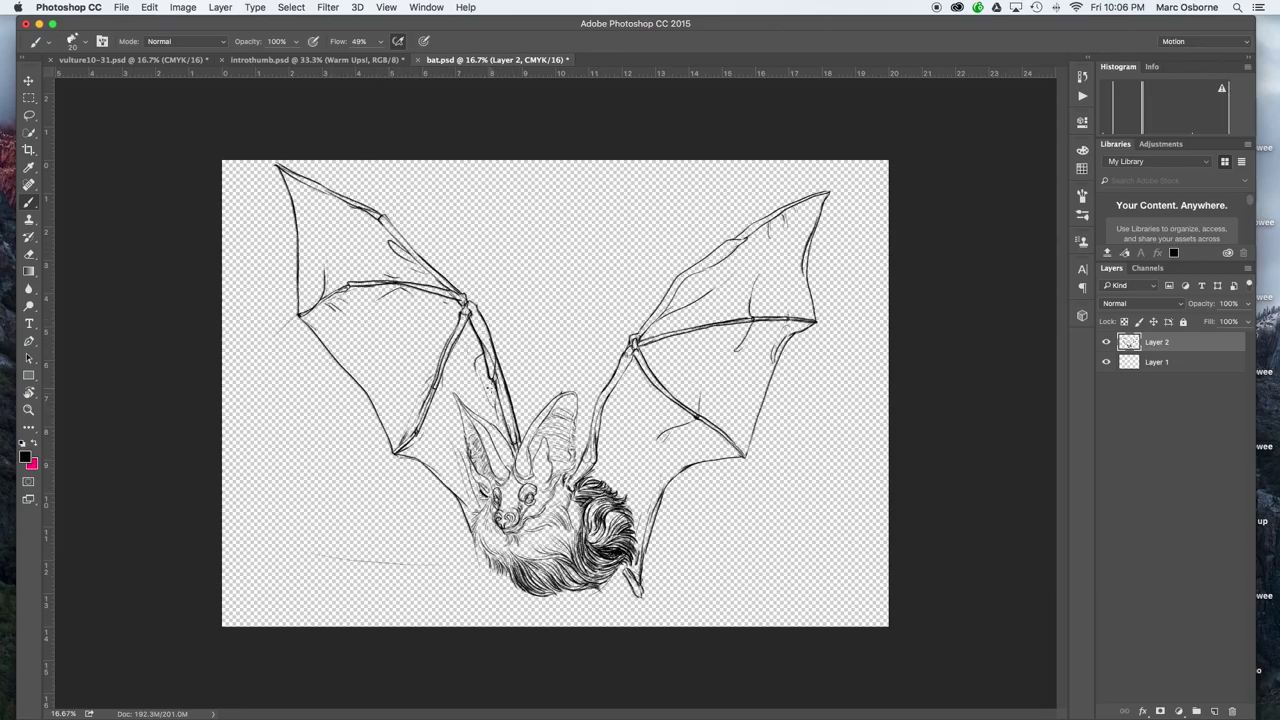
- Darken the outlines of both ears and draw the small leg at the body's lower left
{"action": "mouse_move", "coordinate": [455, 394]}
{"action": "left_mouse_down"}
{"action": "mouse_move", "coordinate": [517, 453]}
{"action": "mouse_move", "coordinate": [560, 395]}
{"action": "mouse_move", "coordinate": [514, 460]}
{"action": "left_mouse_up"}
{"action": "left_click_drag", "start_coordinate": [544, 402], "coordinate": [580, 414]}
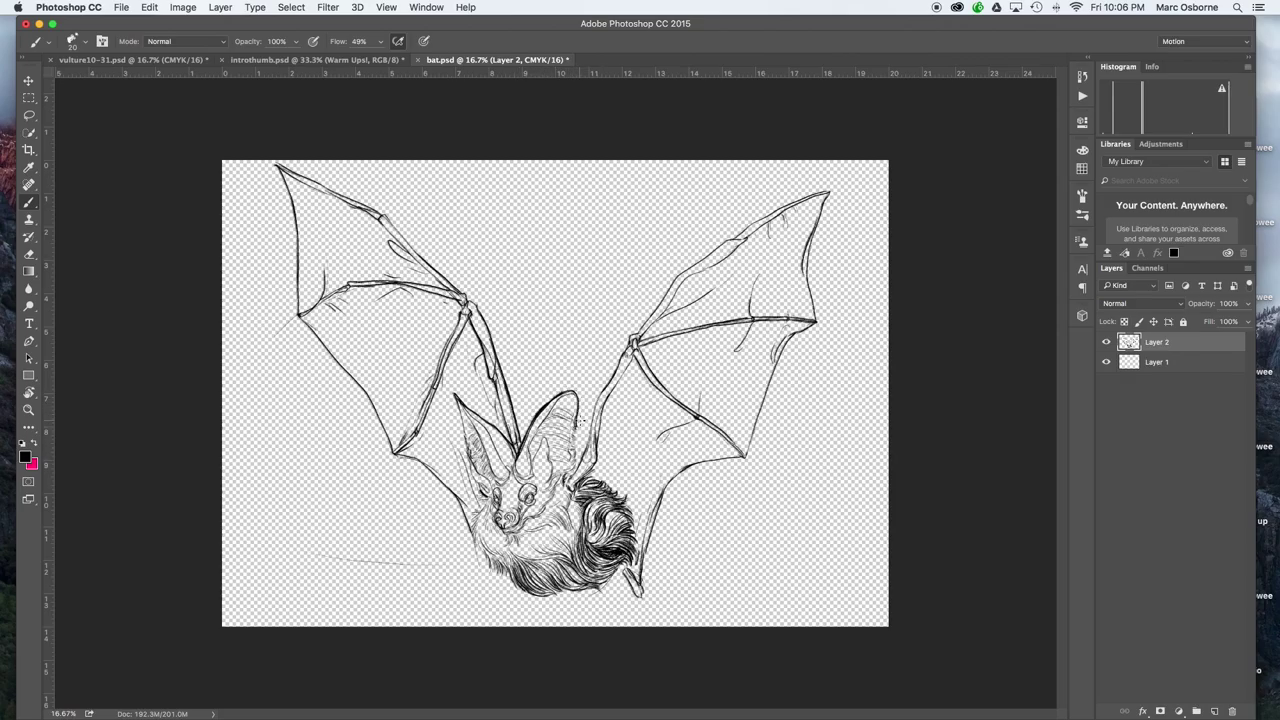
{"action": "left_click_drag", "start_coordinate": [468, 520], "coordinate": [511, 595]}
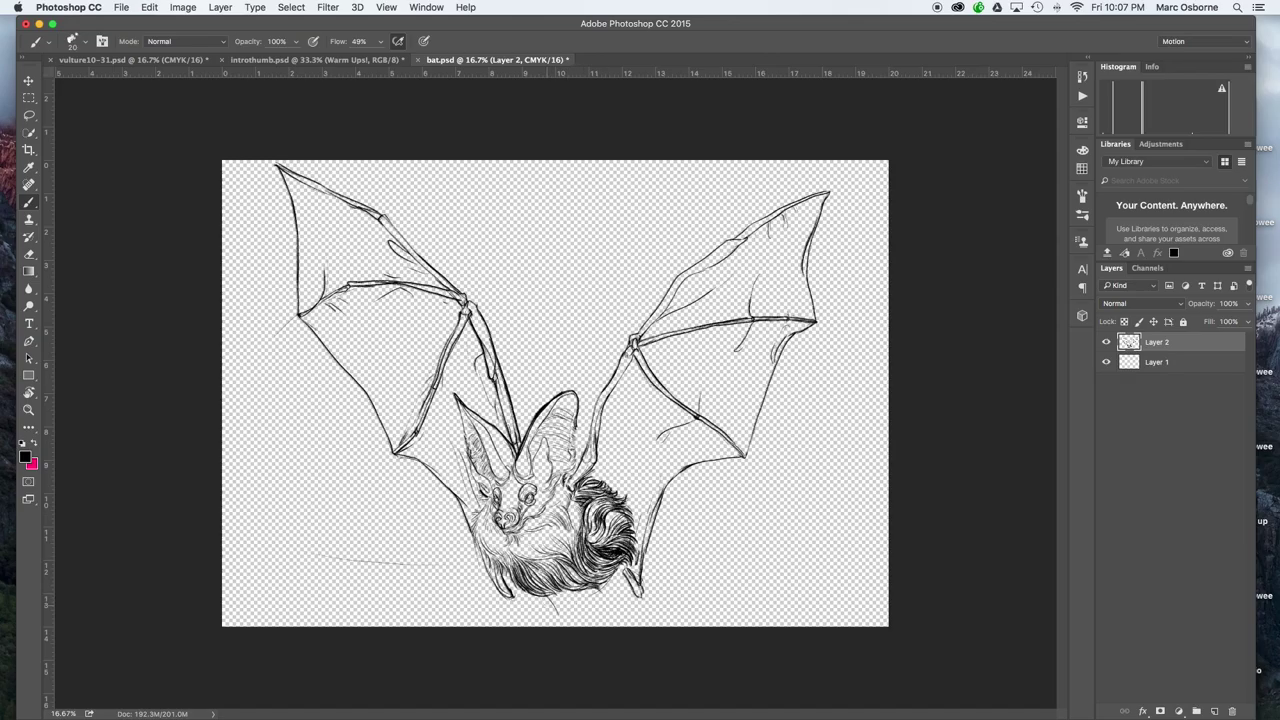
- Scale the whole bat down to about 90% and reposition it higher on the canvas
{"action": "key", "text": "ctrl+t"}
{"action": "left_click_drag", "start_coordinate": [834, 621], "coordinate": [815, 595]}
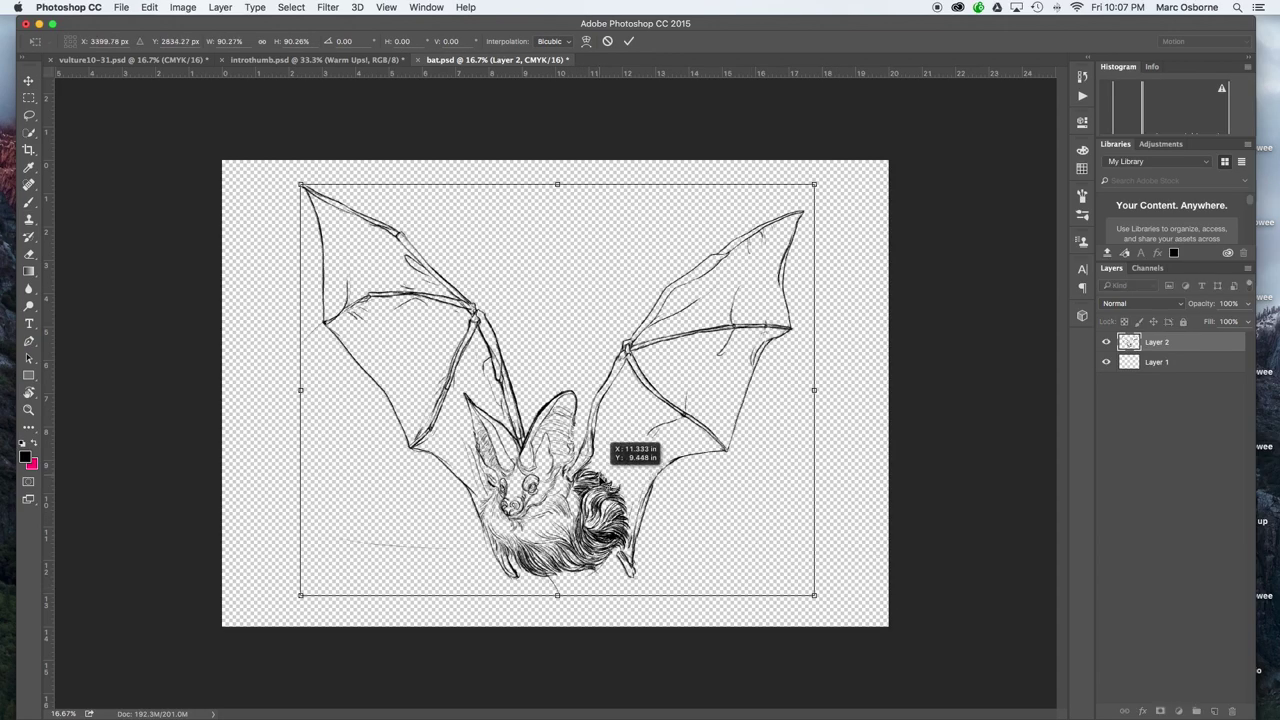
{"action": "left_click_drag", "start_coordinate": [549, 385], "coordinate": [544, 414]}
{"action": "left_click_drag", "start_coordinate": [753, 330], "coordinate": [748, 314]}
{"action": "left_click", "coordinate": [630, 42]}
{"action": "left_click", "coordinate": [630, 41]}
- Draw the pointed tail and the scalloped tail membrane below the body, reaching toward the right leg
{"action": "key", "text": "b"}
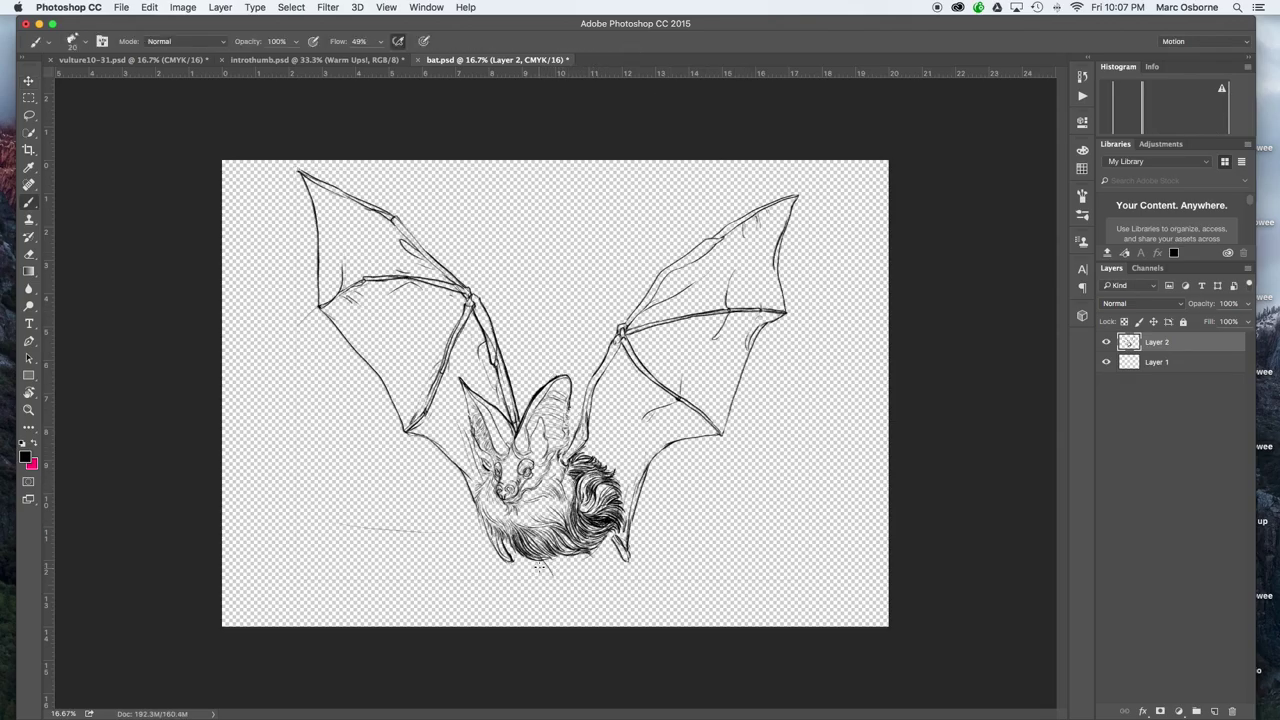
{"action": "left_click_drag", "start_coordinate": [537, 566], "coordinate": [598, 608]}
{"action": "mouse_move", "coordinate": [582, 558]}
{"action": "left_mouse_down"}
{"action": "mouse_move", "coordinate": [580, 594]}
{"action": "mouse_move", "coordinate": [596, 612]}
{"action": "mouse_move", "coordinate": [592, 592]}
{"action": "mouse_move", "coordinate": [623, 580]}
{"action": "left_mouse_up"}
{"action": "mouse_move", "coordinate": [612, 536]}
{"action": "left_mouse_down"}
{"action": "mouse_move", "coordinate": [626, 586]}
{"action": "mouse_move", "coordinate": [600, 588]}
{"action": "left_mouse_up"}
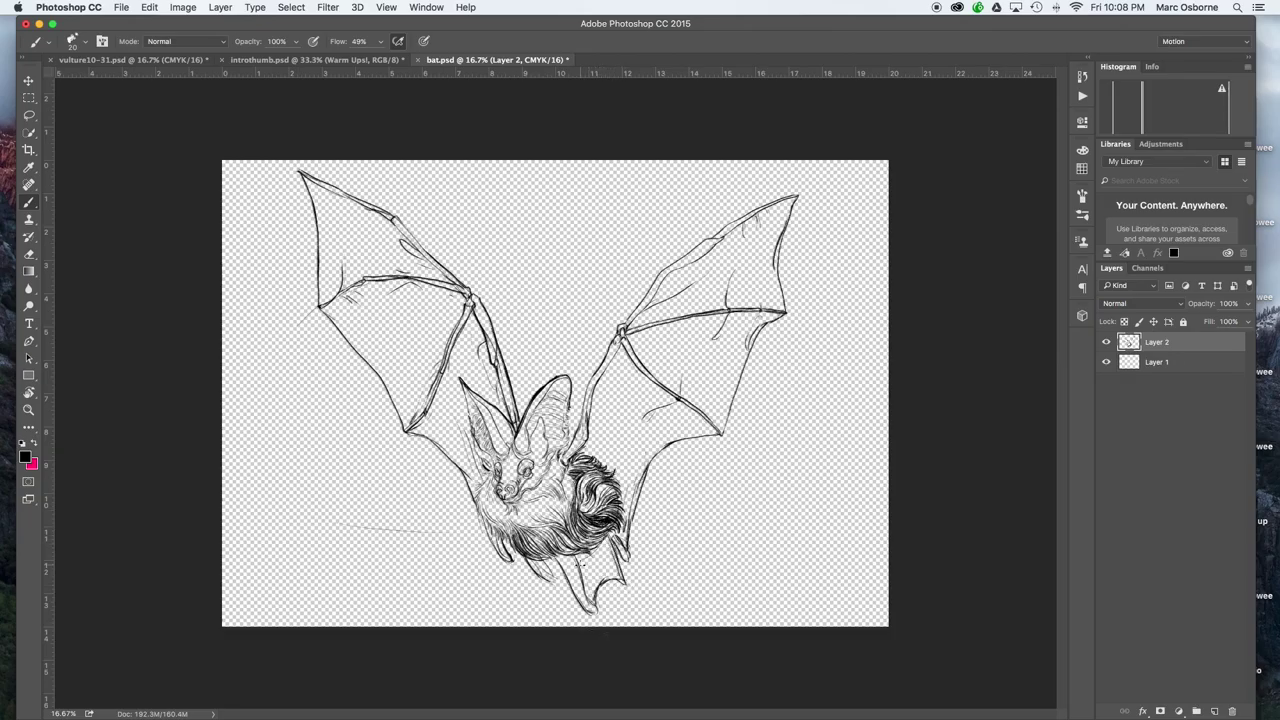
- Add long, light fold lines inside the membranes of both wings
{"action": "mouse_move", "coordinate": [620, 536]}
{"action": "left_mouse_down"}
{"action": "mouse_move", "coordinate": [634, 432]}
{"action": "mouse_move", "coordinate": [676, 422]}
{"action": "left_mouse_up"}
{"action": "left_click_drag", "start_coordinate": [702, 414], "coordinate": [724, 336]}
{"action": "left_click_drag", "start_coordinate": [334, 194], "coordinate": [352, 244]}
{"action": "left_click_drag", "start_coordinate": [352, 296], "coordinate": [398, 340]}
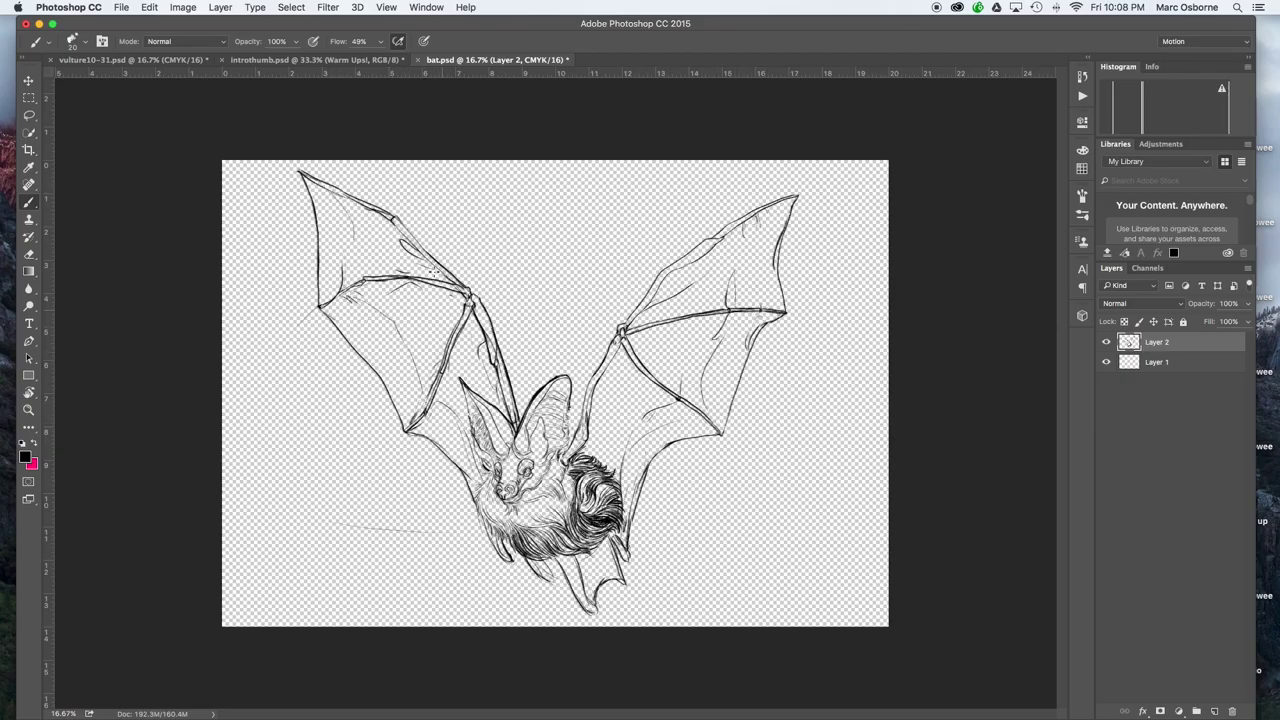
- Add creases to the tail membrane and draw its left edge up to the left leg
{"action": "mouse_move", "coordinate": [540, 566]}
{"action": "left_mouse_down"}
{"action": "mouse_move", "coordinate": [548, 594]}
{"action": "mouse_move", "coordinate": [570, 604]}
{"action": "mouse_move", "coordinate": [556, 564]}
{"action": "mouse_move", "coordinate": [600, 556]}
{"action": "mouse_move", "coordinate": [591, 580]}
{"action": "left_mouse_up"}
{"action": "left_click_drag", "start_coordinate": [598, 548], "coordinate": [592, 596]}
{"action": "mouse_move", "coordinate": [607, 544]}
{"action": "left_mouse_down"}
{"action": "mouse_move", "coordinate": [603, 582]}
{"action": "mouse_move", "coordinate": [622, 554]}
{"action": "left_mouse_up"}
{"action": "left_click_drag", "start_coordinate": [522, 563], "coordinate": [548, 592]}
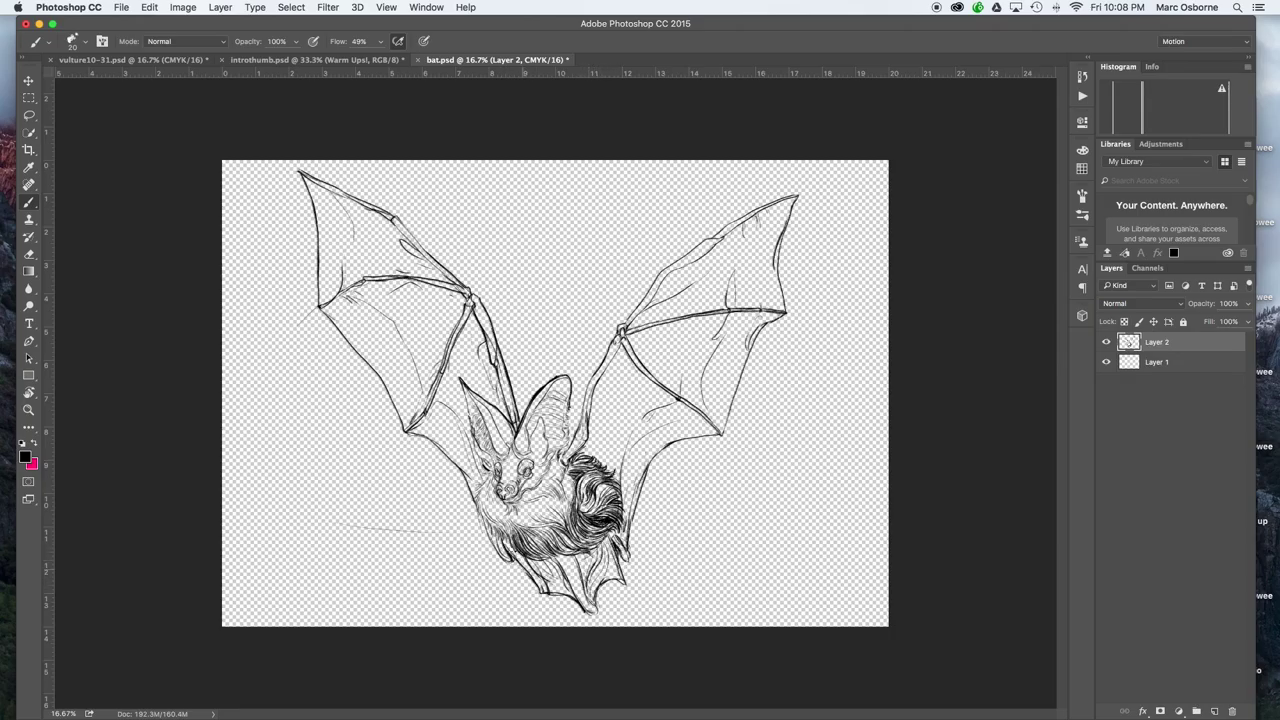
{"action": "left_click_drag", "start_coordinate": [504, 540], "coordinate": [520, 562]}
- Hatch dark shading inside both ears and erase the stray line at the canvas's lower left
{"action": "mouse_move", "coordinate": [560, 400]}
{"action": "left_mouse_down"}
{"action": "mouse_move", "coordinate": [538, 416]}
{"action": "mouse_move", "coordinate": [568, 388]}
{"action": "mouse_move", "coordinate": [542, 412]}
{"action": "mouse_move", "coordinate": [556, 420]}
{"action": "mouse_move", "coordinate": [540, 402]}
{"action": "mouse_move", "coordinate": [562, 386]}
{"action": "mouse_move", "coordinate": [532, 430]}
{"action": "mouse_move", "coordinate": [546, 436]}
{"action": "left_mouse_up"}
{"action": "mouse_move", "coordinate": [480, 400]}
{"action": "left_mouse_down"}
{"action": "mouse_move", "coordinate": [468, 410]}
{"action": "mouse_move", "coordinate": [492, 454]}
{"action": "left_mouse_up"}
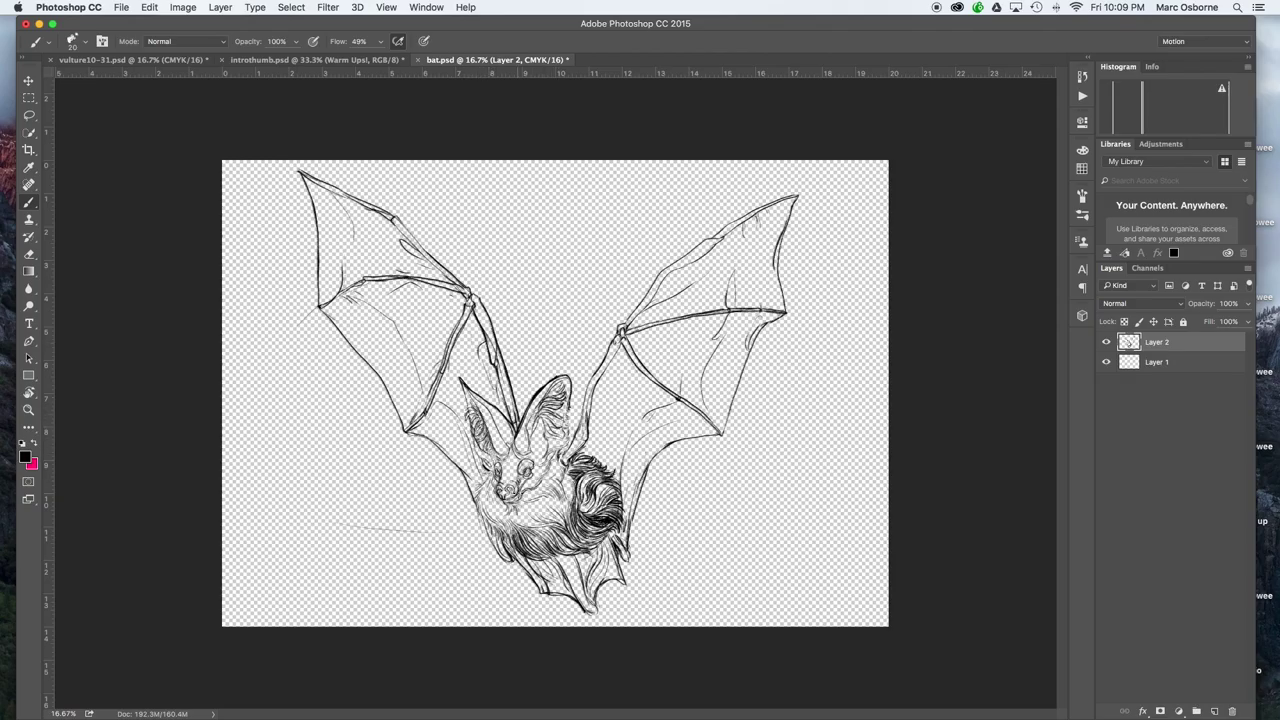
{"action": "key", "text": "e"}
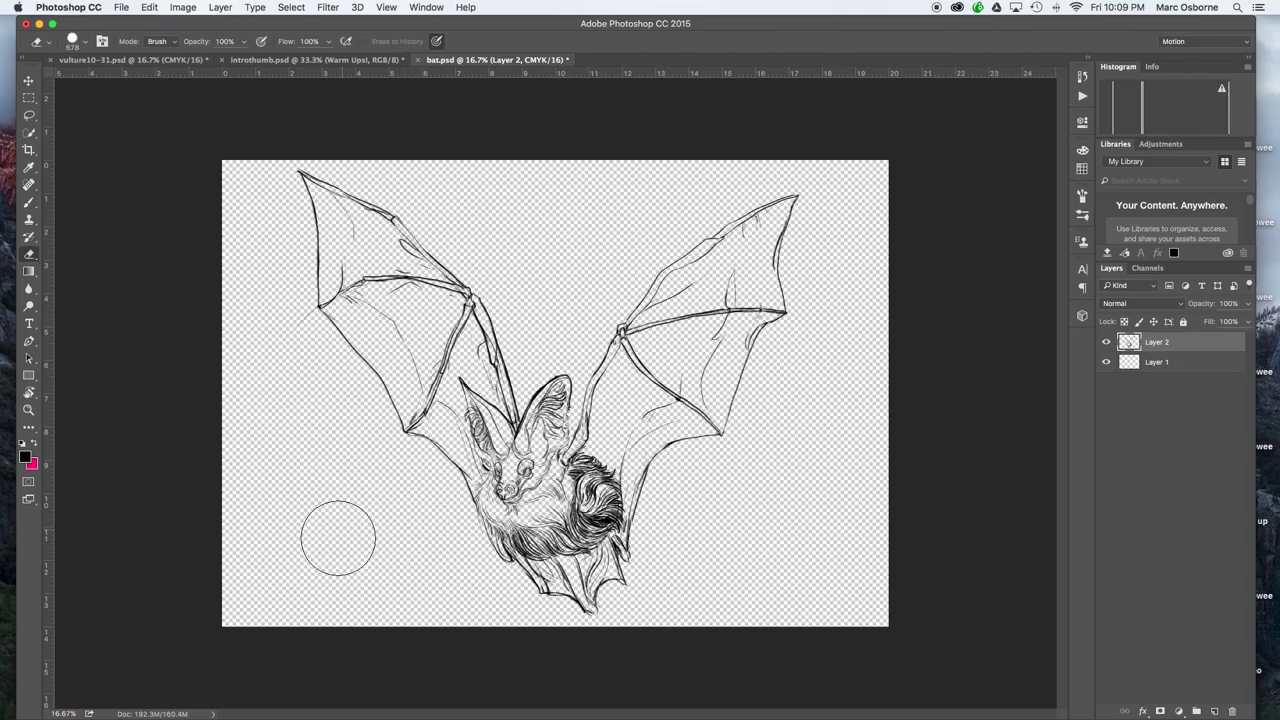
- Lasso the tail membrane, move it up against the body and scale it down slightly
{"action": "key", "text": "l"}
{"action": "mouse_move", "coordinate": [618, 540]}
{"action": "left_mouse_down"}
{"action": "mouse_move", "coordinate": [522, 578]}
{"action": "mouse_move", "coordinate": [565, 570]}
{"action": "mouse_move", "coordinate": [610, 535]}
{"action": "left_mouse_up"}
{"action": "left_click", "coordinate": [611, 560], "text": "super"}
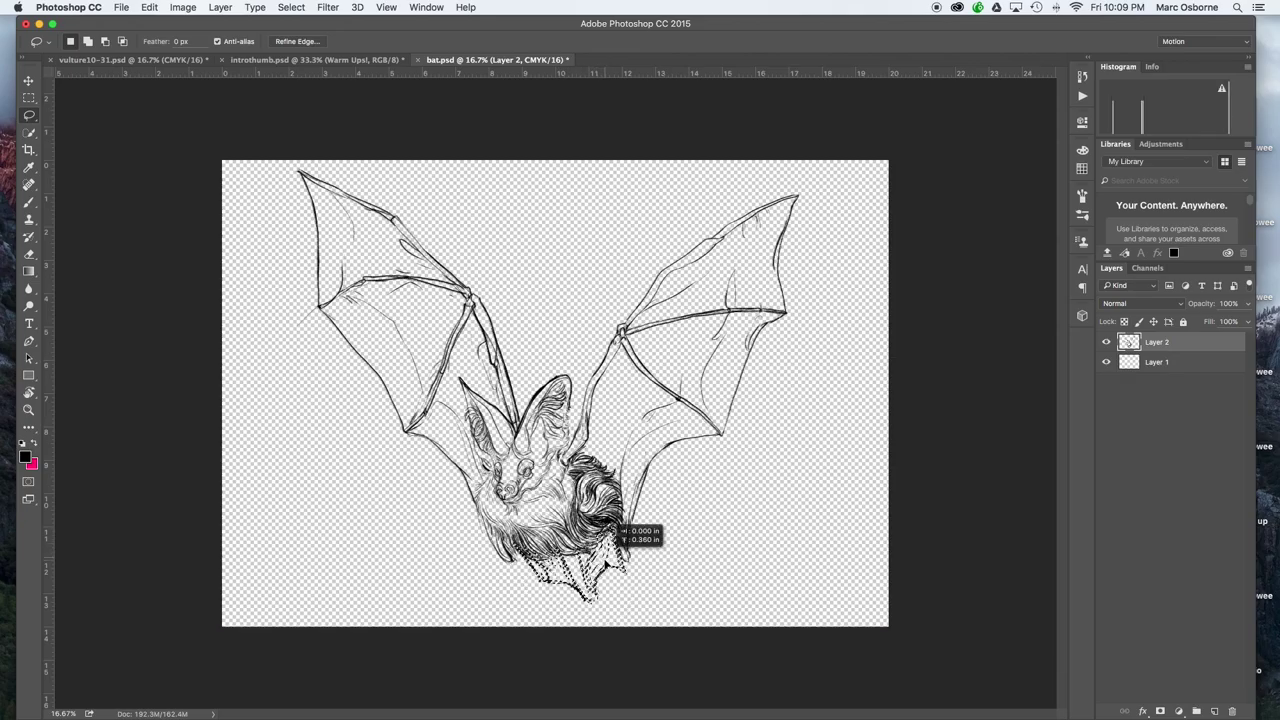
{"action": "key", "text": "v"}
{"action": "left_click_drag", "start_coordinate": [627, 617], "coordinate": [613, 600]}
{"action": "left_click_drag", "start_coordinate": [606, 582], "coordinate": [622, 603]}
{"action": "key", "text": "super+z"}
{"action": "left_click", "coordinate": [628, 41]}
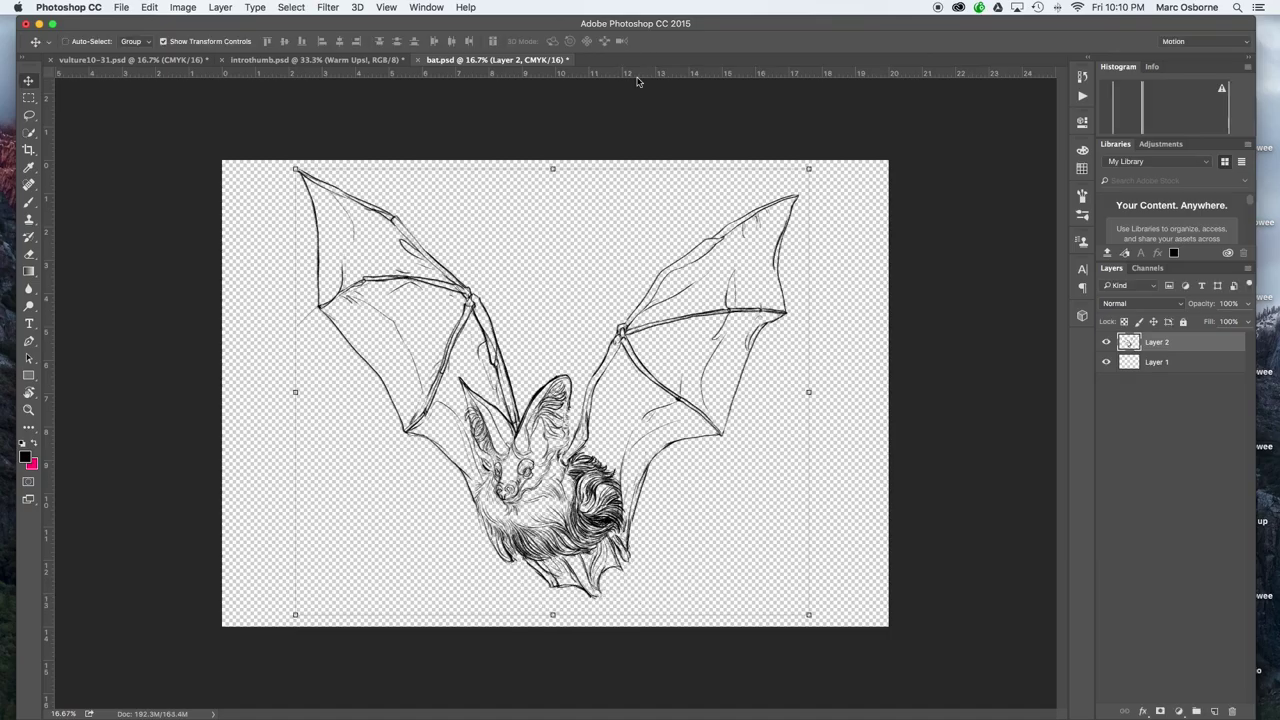
- Strengthen the fur and membrane lines joining the left leg to the tail membrane
{"action": "key", "text": "z"}
{"action": "left_click_drag", "start_coordinate": [586, 530], "coordinate": [672, 530]}
{"action": "key", "text": "b"}
{"action": "left_click_drag", "start_coordinate": [405, 574], "coordinate": [444, 610]}
{"action": "left_click_drag", "start_coordinate": [408, 574], "coordinate": [458, 614]}
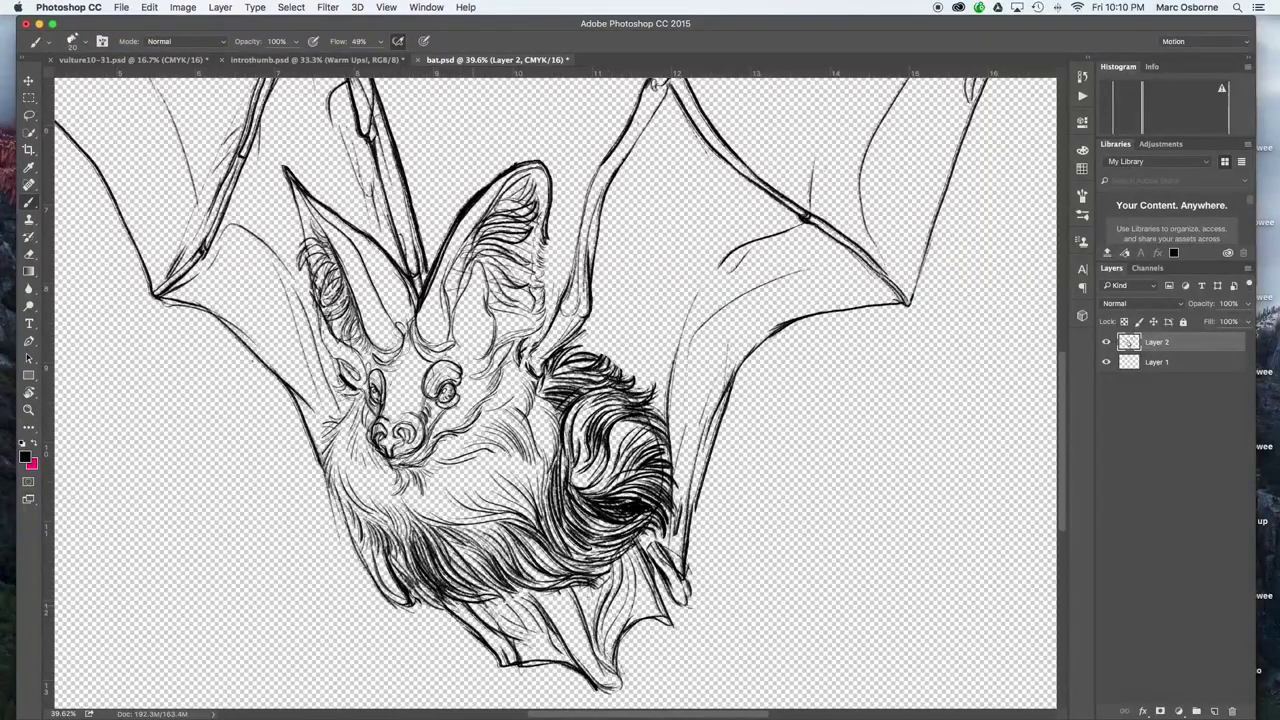
- Move the whole bat drawing toward the right edge of the canvas
{"action": "key", "text": "z"}
{"action": "scroll", "coordinate": [834, 366], "scroll_direction": "down", "scroll_amount": 4}
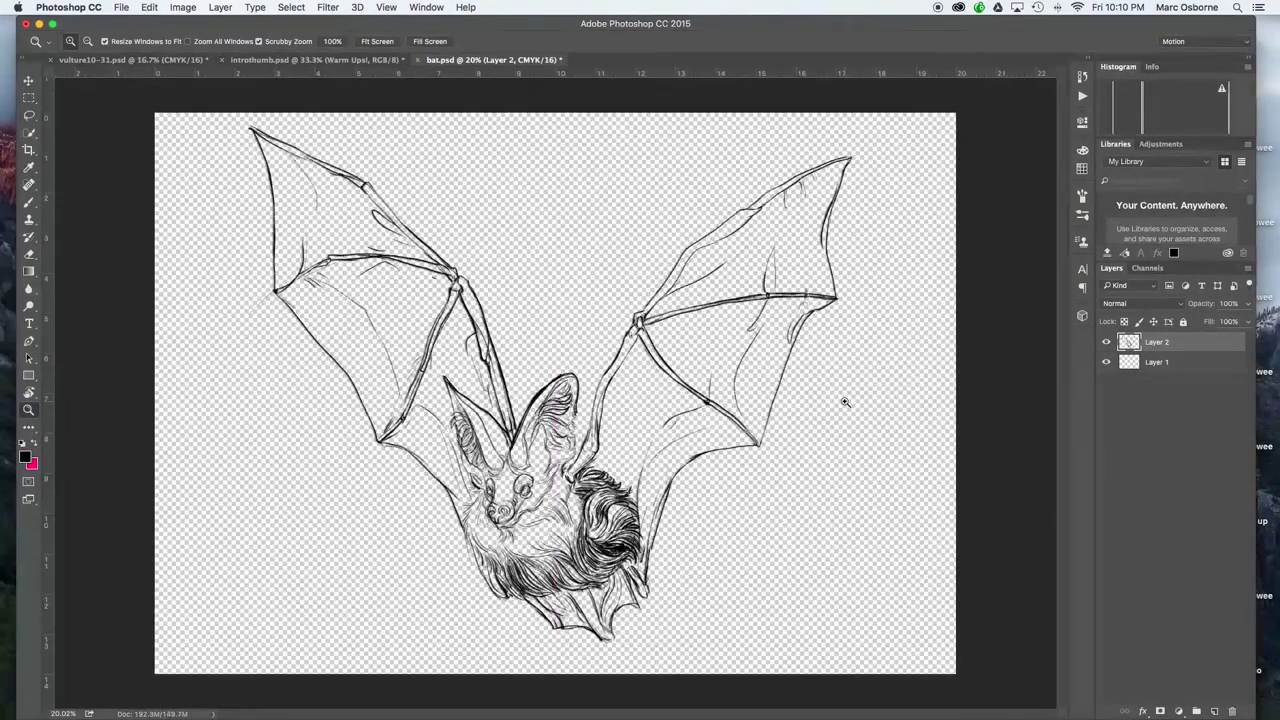
{"action": "scroll", "coordinate": [806, 490], "scroll_direction": "down", "scroll_amount": 1}
{"action": "key", "text": "v"}
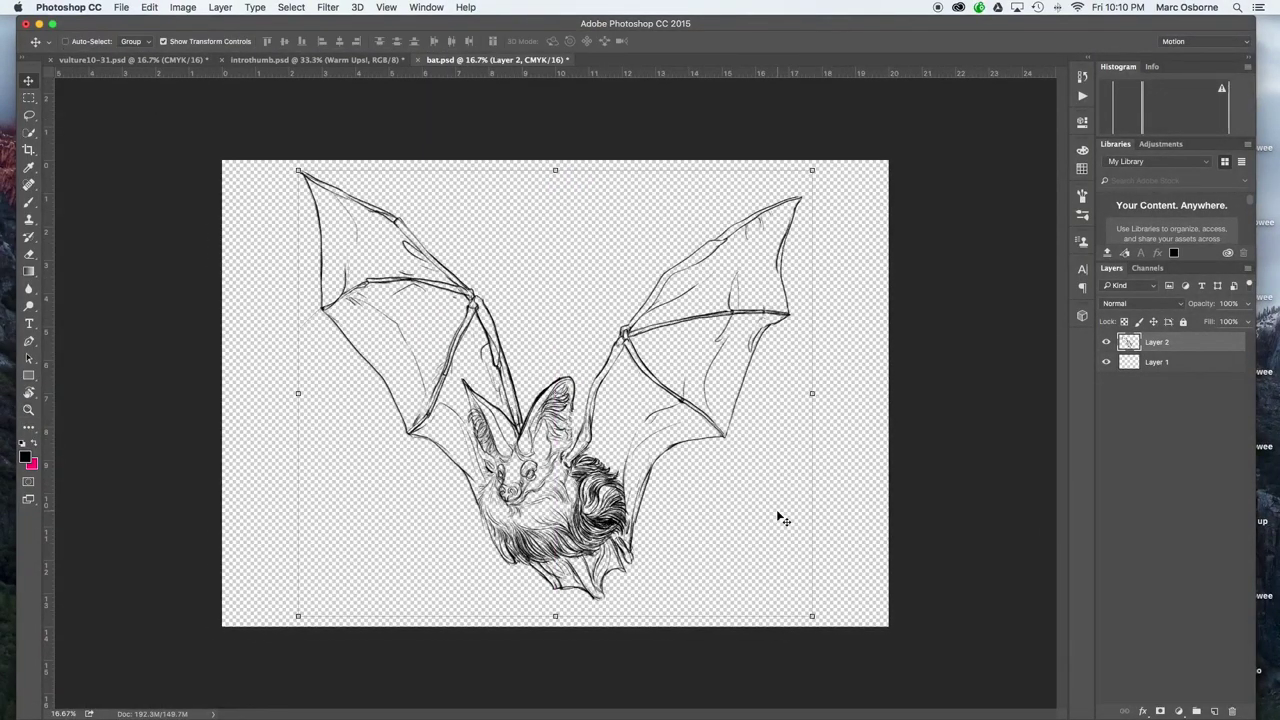
{"action": "left_click_drag", "start_coordinate": [593, 490], "coordinate": [663, 480]}
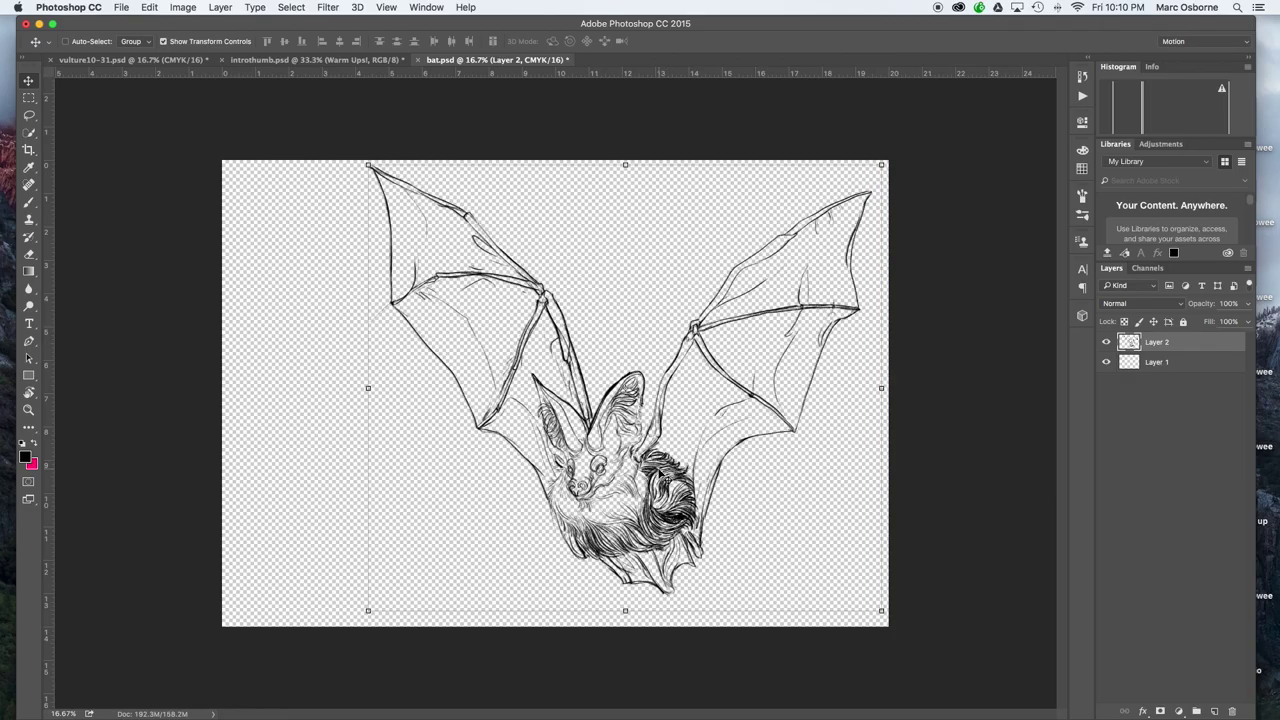
- Add a new layer and sketch the right forewing outline of a moth with the Brush tool
{"action": "key", "text": "b"}
{"action": "left_click", "coordinate": [1214, 711]}
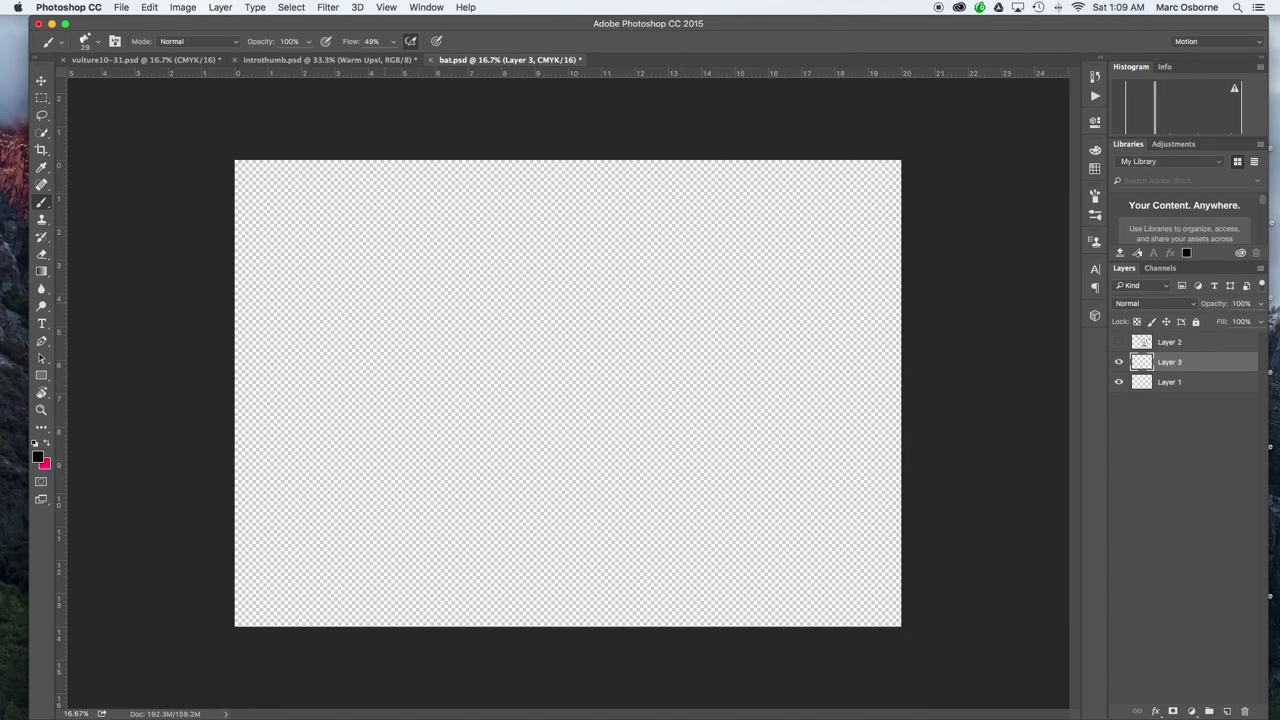
{"action": "mouse_move", "coordinate": [362, 326]}
{"action": "left_mouse_down"}
{"action": "mouse_move", "coordinate": [469, 290]}
{"action": "mouse_move", "coordinate": [593, 301]}
{"action": "mouse_move", "coordinate": [666, 275]}
{"action": "mouse_move", "coordinate": [752, 271]}
{"action": "left_mouse_up"}
{"action": "mouse_move", "coordinate": [620, 345]}
{"action": "left_mouse_down"}
{"action": "mouse_move", "coordinate": [586, 318]}
{"action": "mouse_move", "coordinate": [728, 392]}
{"action": "mouse_move", "coordinate": [794, 312]}
{"action": "left_mouse_up"}
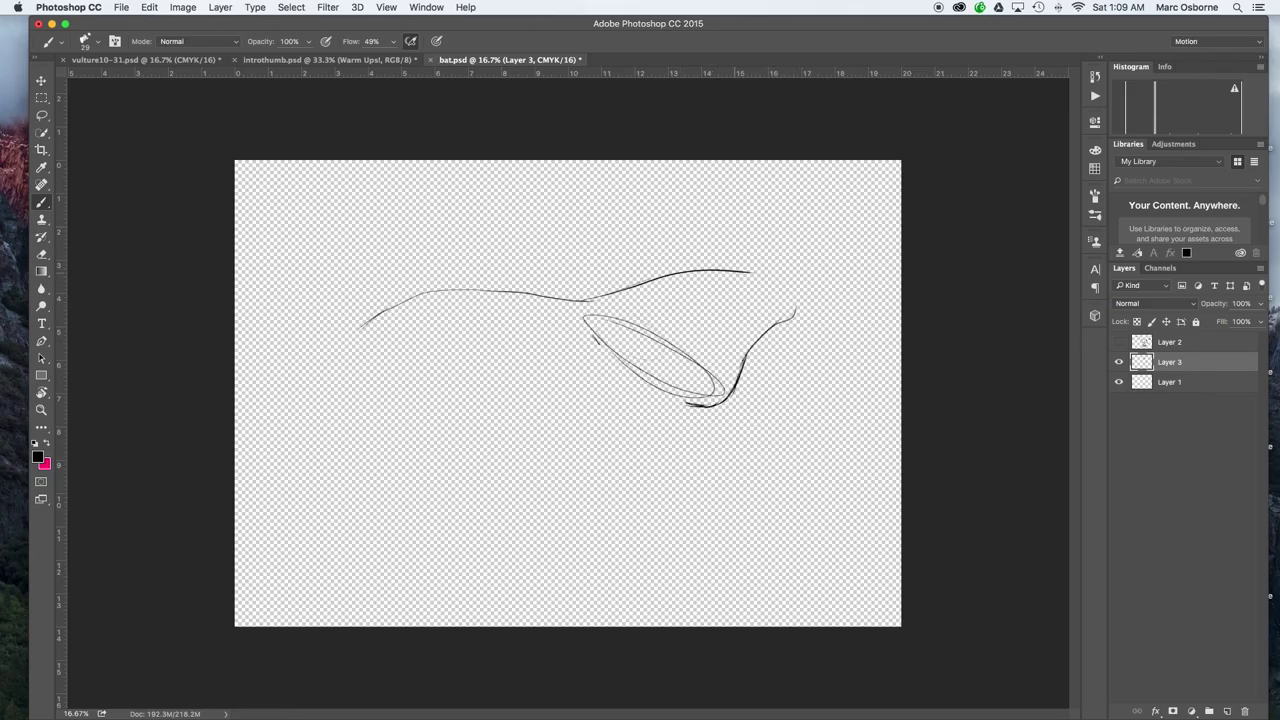
{"action": "mouse_move", "coordinate": [752, 272]}
{"action": "left_mouse_down"}
{"action": "mouse_move", "coordinate": [792, 320]}
{"action": "mouse_move", "coordinate": [636, 272]}
{"action": "left_mouse_up"}
- Outline the right hindwing and the left hindwing, extending the left one into a long tail line
{"action": "mouse_move", "coordinate": [592, 318]}
{"action": "left_mouse_down"}
{"action": "mouse_move", "coordinate": [688, 390]}
{"action": "mouse_move", "coordinate": [716, 450]}
{"action": "left_mouse_up"}
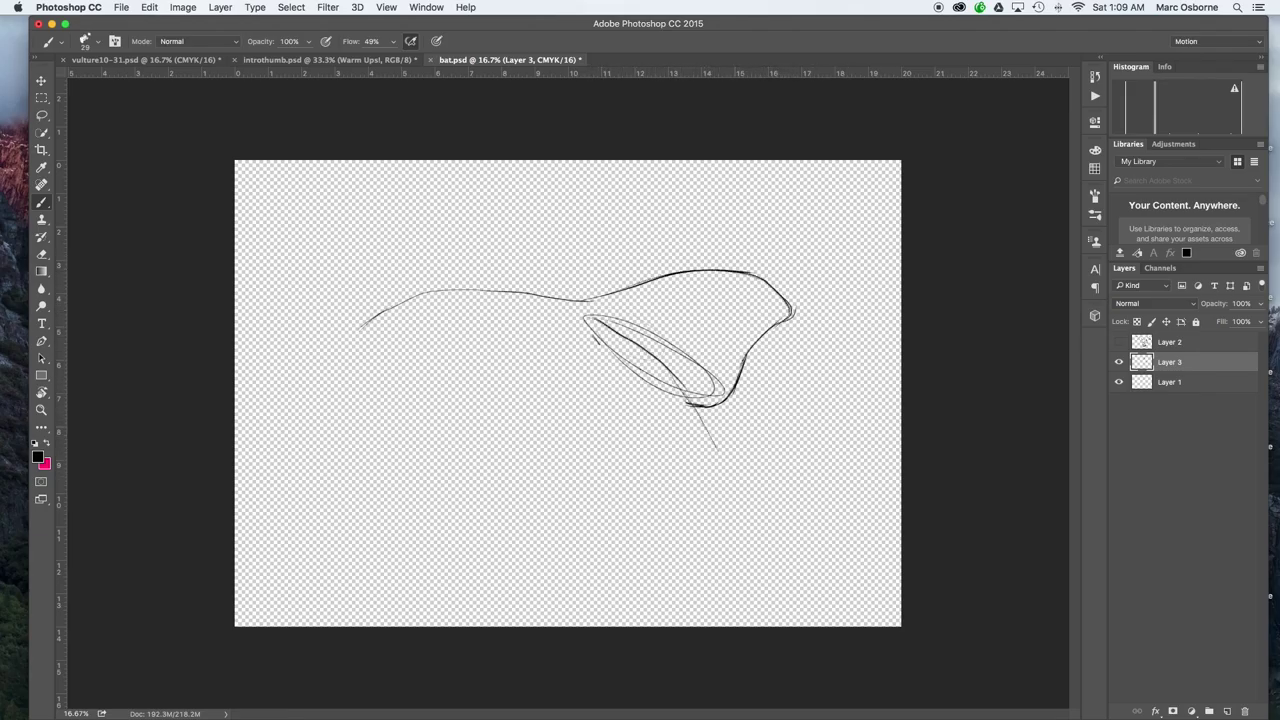
{"action": "mouse_move", "coordinate": [700, 405]}
{"action": "left_mouse_down"}
{"action": "mouse_move", "coordinate": [665, 488]}
{"action": "mouse_move", "coordinate": [638, 476]}
{"action": "mouse_move", "coordinate": [707, 452]}
{"action": "mouse_move", "coordinate": [634, 342]}
{"action": "mouse_move", "coordinate": [600, 406]}
{"action": "mouse_move", "coordinate": [652, 481]}
{"action": "left_mouse_up"}
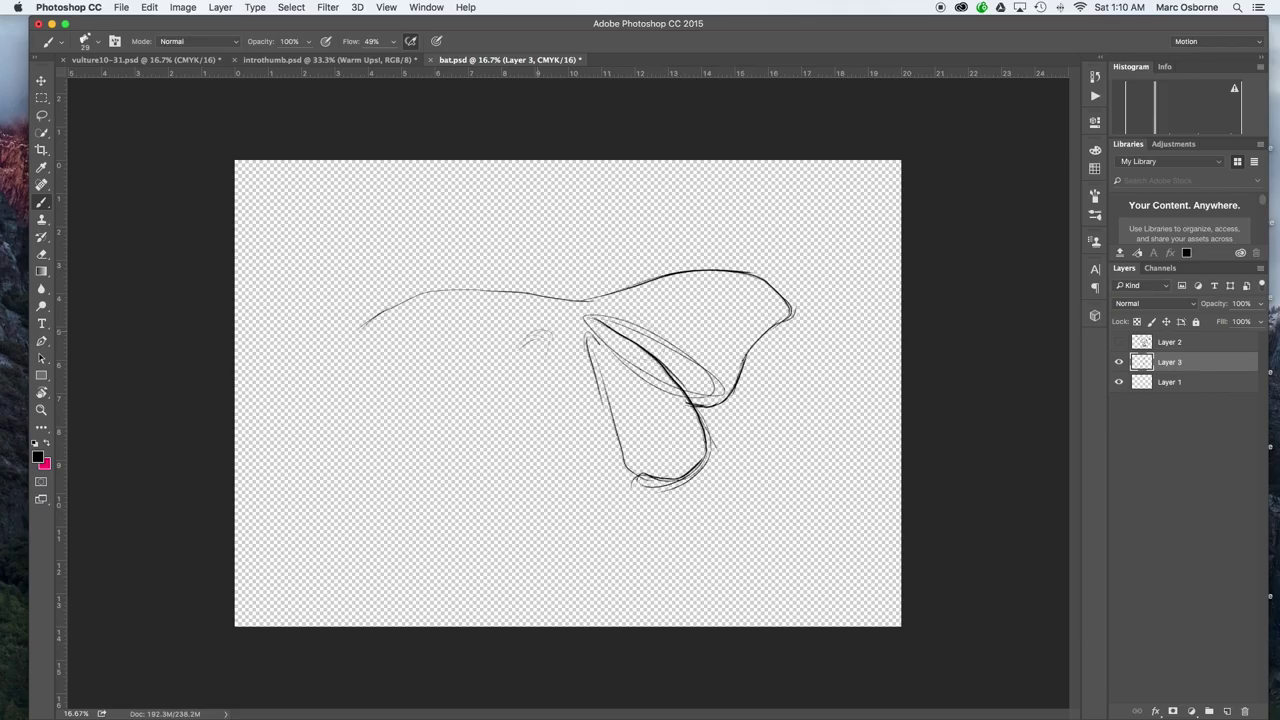
{"action": "mouse_move", "coordinate": [534, 332]}
{"action": "left_mouse_down"}
{"action": "mouse_move", "coordinate": [473, 383]}
{"action": "mouse_move", "coordinate": [452, 424]}
{"action": "left_mouse_up"}
{"action": "mouse_move", "coordinate": [502, 354]}
{"action": "left_mouse_down"}
{"action": "mouse_move", "coordinate": [434, 452]}
{"action": "mouse_move", "coordinate": [568, 490]}
{"action": "mouse_move", "coordinate": [566, 534]}
{"action": "mouse_move", "coordinate": [590, 604]}
{"action": "left_mouse_up"}
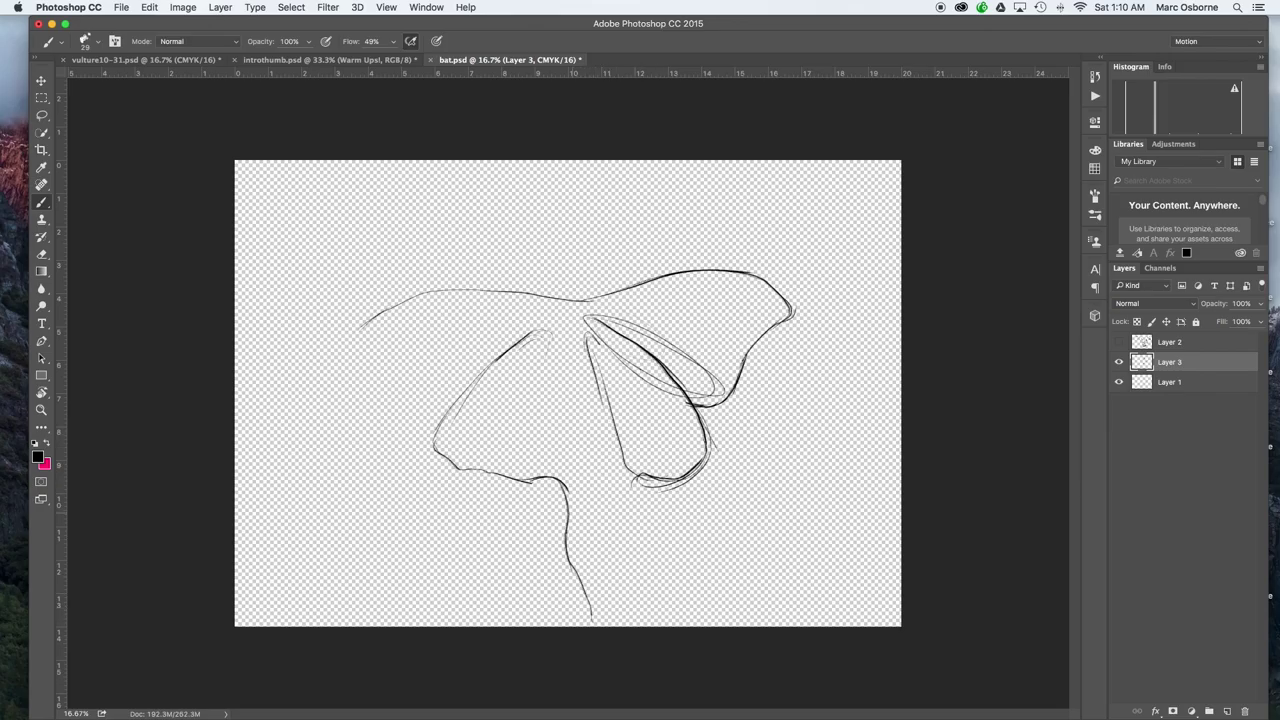
- Complete the left trailing tail with its second edge, a closed tip and looped folds at its upper end
{"action": "mouse_move", "coordinate": [566, 510]}
{"action": "left_mouse_down"}
{"action": "mouse_move", "coordinate": [600, 622]}
{"action": "mouse_move", "coordinate": [592, 474]}
{"action": "mouse_move", "coordinate": [565, 412]}
{"action": "left_mouse_up"}
{"action": "mouse_move", "coordinate": [568, 430]}
{"action": "left_mouse_down"}
{"action": "mouse_move", "coordinate": [580, 464]}
{"action": "mouse_move", "coordinate": [587, 420]}
{"action": "mouse_move", "coordinate": [597, 484]}
{"action": "left_mouse_up"}
{"action": "left_click_drag", "start_coordinate": [566, 411], "coordinate": [577, 459]}
{"action": "left_click_drag", "start_coordinate": [581, 422], "coordinate": [594, 470]}
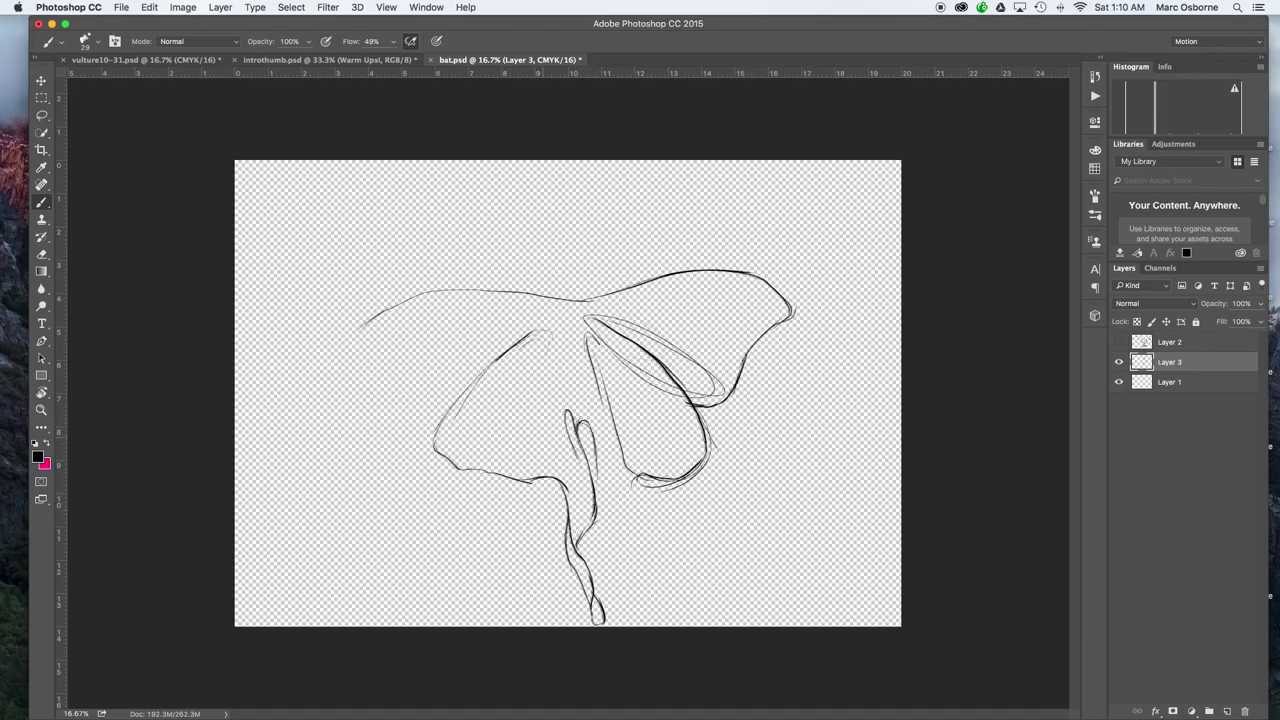
- Sketch folds and the first lines of the right trailing tail, and move the sketch up on the canvas
{"action": "left_click_drag", "start_coordinate": [590, 403], "coordinate": [600, 460]}
{"action": "mouse_move", "coordinate": [607, 425]}
{"action": "left_mouse_down"}
{"action": "mouse_move", "coordinate": [611, 456]}
{"action": "mouse_move", "coordinate": [609, 403]}
{"action": "mouse_move", "coordinate": [613, 494]}
{"action": "mouse_move", "coordinate": [595, 500]}
{"action": "mouse_move", "coordinate": [596, 530]}
{"action": "mouse_move", "coordinate": [626, 573]}
{"action": "left_mouse_up"}
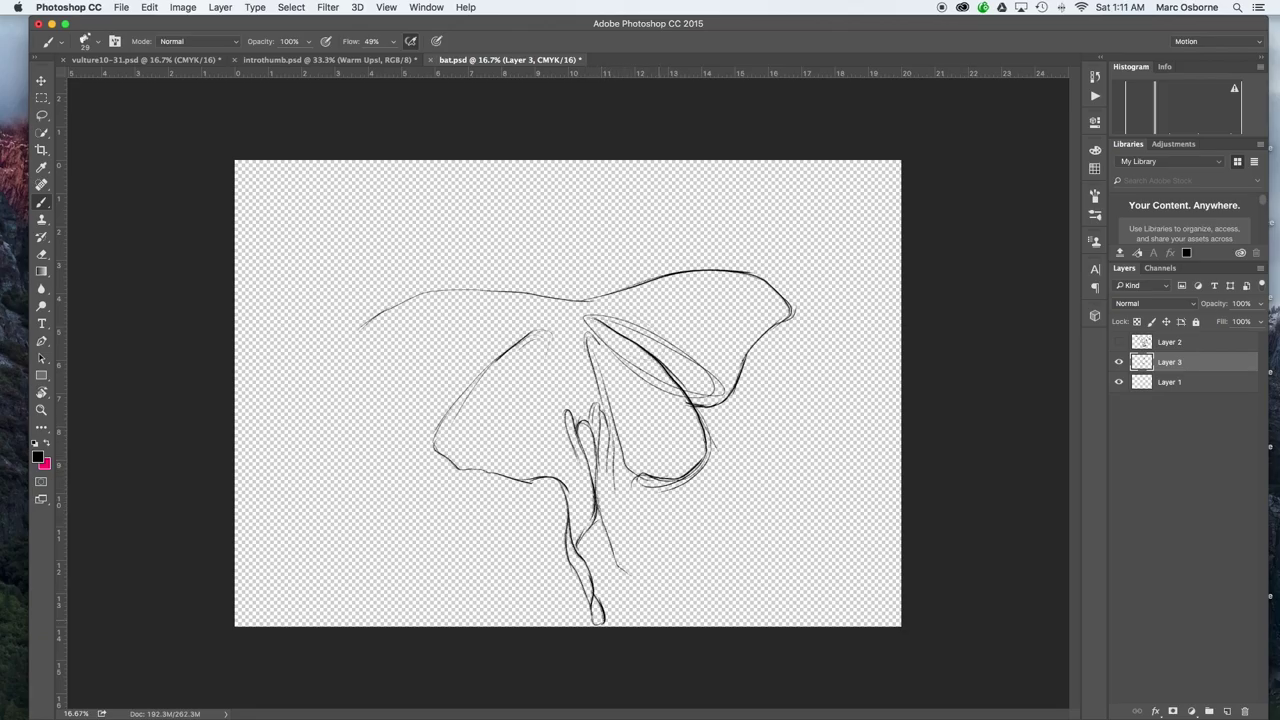
{"action": "left_click_drag", "start_coordinate": [622, 482], "coordinate": [641, 597]}
{"action": "left_click_drag", "start_coordinate": [746, 411], "coordinate": [751, 329]}
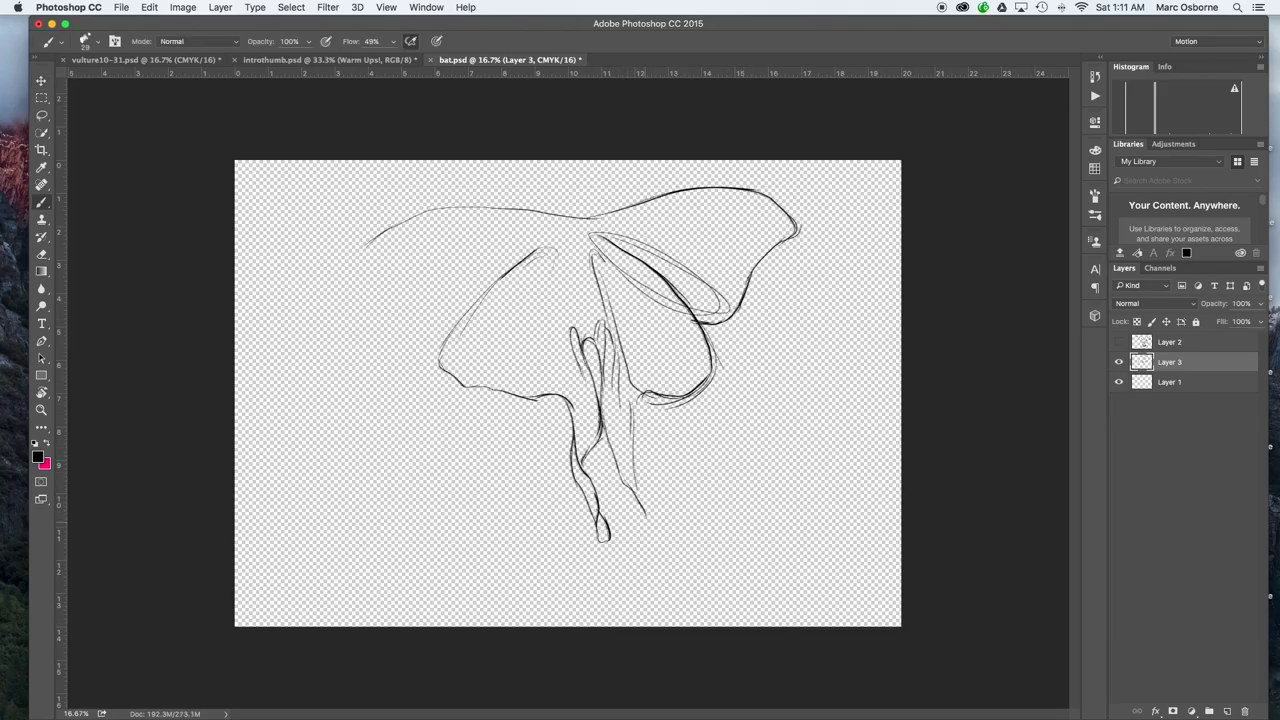
- Finish the right trailing tail with a flared tip, outline the abdomen and reposition the sketch on the canvas
{"action": "mouse_move", "coordinate": [644, 513]}
{"action": "left_mouse_down"}
{"action": "mouse_move", "coordinate": [656, 546]}
{"action": "mouse_move", "coordinate": [671, 519]}
{"action": "mouse_move", "coordinate": [622, 476]}
{"action": "left_mouse_up"}
{"action": "left_click_drag", "start_coordinate": [609, 432], "coordinate": [671, 524]}
{"action": "mouse_move", "coordinate": [643, 498]}
{"action": "left_mouse_down"}
{"action": "mouse_move", "coordinate": [658, 529]}
{"action": "mouse_move", "coordinate": [616, 348]}
{"action": "left_mouse_up"}
{"action": "left_click_drag", "start_coordinate": [621, 387], "coordinate": [627, 478]}
{"action": "mouse_move", "coordinate": [614, 356]}
{"action": "left_mouse_down"}
{"action": "mouse_move", "coordinate": [604, 308]}
{"action": "mouse_move", "coordinate": [576, 300]}
{"action": "mouse_move", "coordinate": [606, 334]}
{"action": "mouse_move", "coordinate": [562, 270]}
{"action": "mouse_move", "coordinate": [582, 258]}
{"action": "mouse_move", "coordinate": [566, 314]}
{"action": "mouse_move", "coordinate": [580, 290]}
{"action": "mouse_move", "coordinate": [594, 321]}
{"action": "mouse_move", "coordinate": [560, 257]}
{"action": "mouse_move", "coordinate": [574, 242]}
{"action": "mouse_move", "coordinate": [560, 252]}
{"action": "mouse_move", "coordinate": [604, 266]}
{"action": "mouse_move", "coordinate": [594, 291]}
{"action": "mouse_move", "coordinate": [714, 318]}
{"action": "mouse_move", "coordinate": [680, 346]}
{"action": "left_mouse_up"}
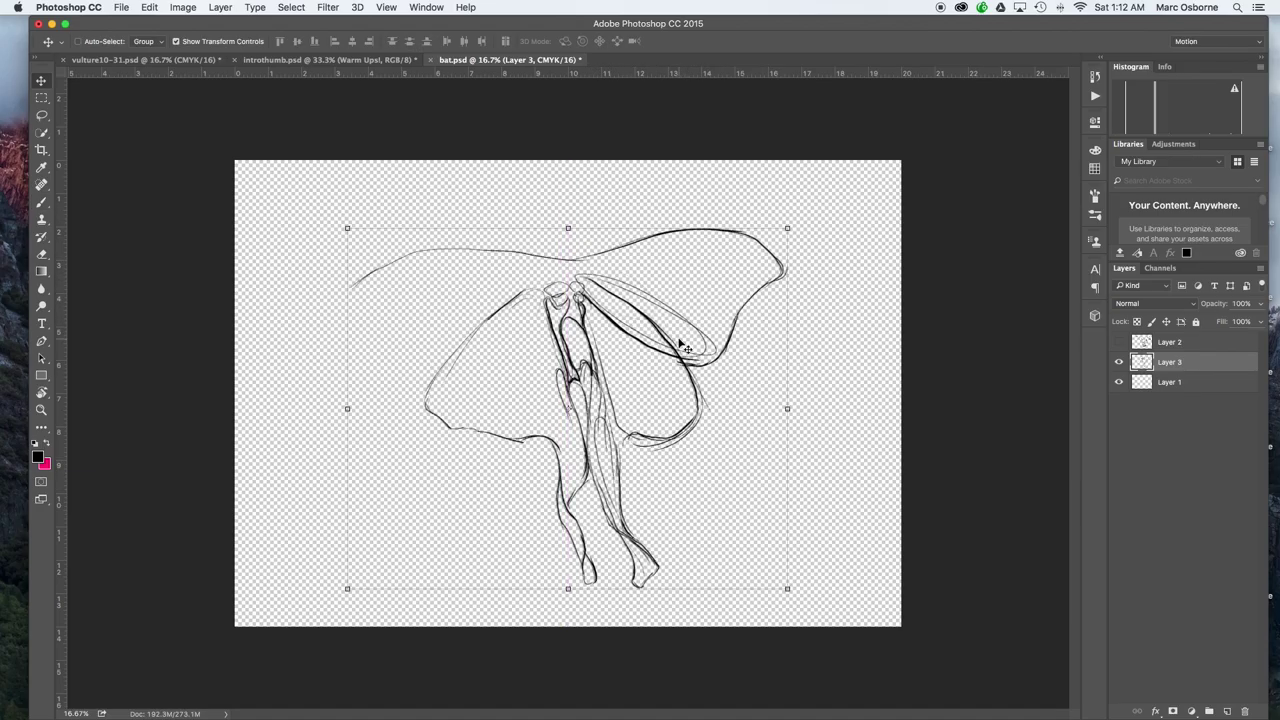
- Draw the moth's head and thorax as small rounded shapes between the two forewings
{"action": "mouse_move", "coordinate": [579, 257]}
{"action": "left_mouse_down"}
{"action": "mouse_move", "coordinate": [588, 278]}
{"action": "mouse_move", "coordinate": [570, 262]}
{"action": "mouse_move", "coordinate": [566, 277]}
{"action": "mouse_move", "coordinate": [532, 268]}
{"action": "mouse_move", "coordinate": [562, 265]}
{"action": "mouse_move", "coordinate": [534, 278]}
{"action": "mouse_move", "coordinate": [556, 290]}
{"action": "mouse_move", "coordinate": [546, 284]}
{"action": "left_mouse_up"}
{"action": "mouse_move", "coordinate": [558, 286]}
{"action": "left_mouse_down"}
{"action": "mouse_move", "coordinate": [542, 298]}
{"action": "mouse_move", "coordinate": [574, 283]}
{"action": "left_mouse_up"}
{"action": "left_click_drag", "start_coordinate": [584, 281], "coordinate": [567, 293]}
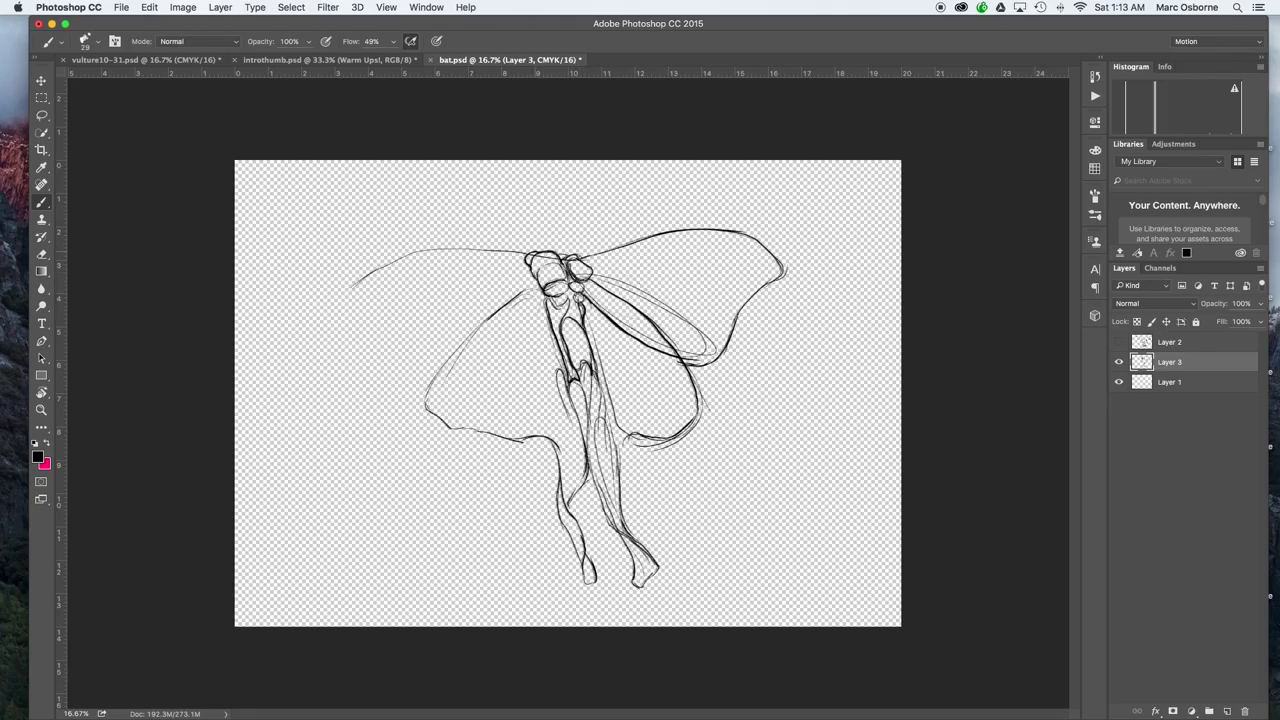
- Sketch oval guide lines beside the thorax on the left and outline the left forewing around them
{"action": "mouse_move", "coordinate": [536, 288]}
{"action": "left_mouse_down"}
{"action": "mouse_move", "coordinate": [532, 312]}
{"action": "mouse_move", "coordinate": [482, 308]}
{"action": "left_mouse_up"}
{"action": "mouse_move", "coordinate": [538, 294]}
{"action": "left_mouse_down"}
{"action": "mouse_move", "coordinate": [526, 326]}
{"action": "mouse_move", "coordinate": [490, 298]}
{"action": "left_mouse_up"}
{"action": "left_click_drag", "start_coordinate": [520, 300], "coordinate": [442, 356]}
{"action": "mouse_move", "coordinate": [542, 294]}
{"action": "left_mouse_down"}
{"action": "mouse_move", "coordinate": [529, 325]}
{"action": "mouse_move", "coordinate": [416, 382]}
{"action": "mouse_move", "coordinate": [397, 379]}
{"action": "mouse_move", "coordinate": [327, 294]}
{"action": "mouse_move", "coordinate": [372, 250]}
{"action": "mouse_move", "coordinate": [462, 240]}
{"action": "mouse_move", "coordinate": [530, 252]}
{"action": "left_mouse_up"}
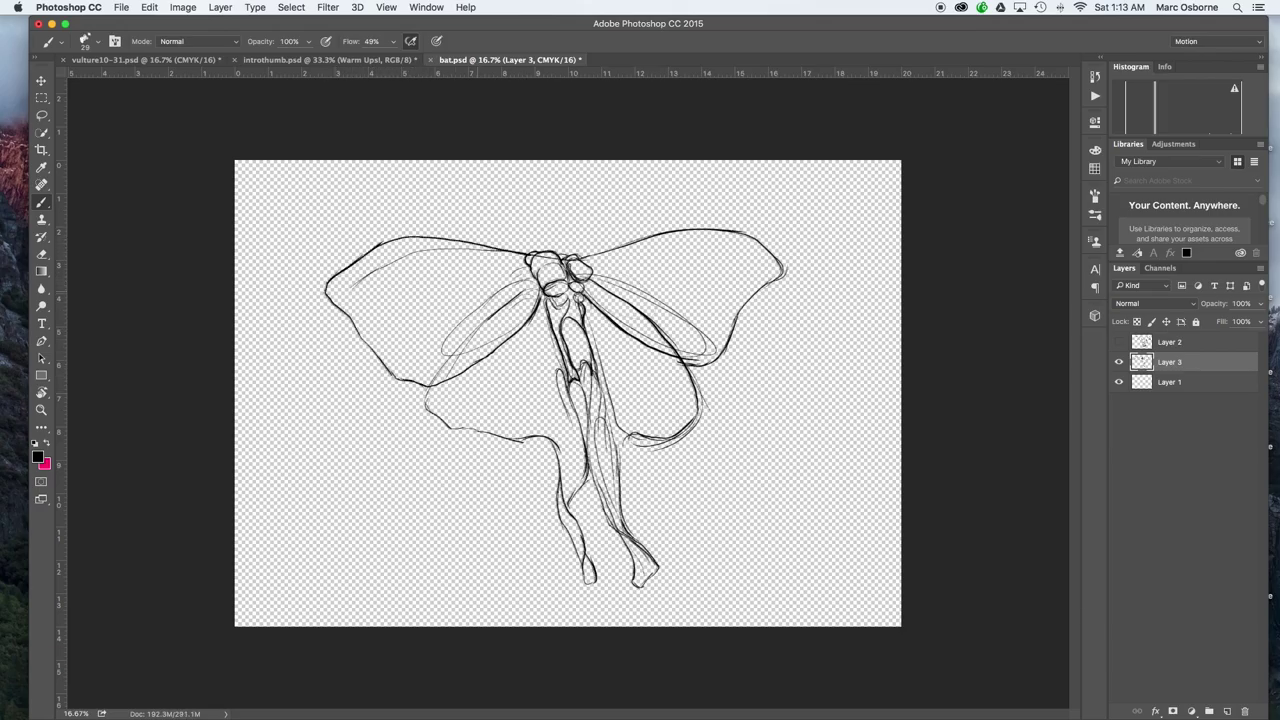
- Erase the left forewing's upper edge and redraw it larger, reaching farther up and out to the wing tip
{"action": "key", "text": "e"}
{"action": "key", "text": "b"}
{"action": "key", "text": "e"}
{"action": "mouse_move", "coordinate": [366, 256]}
{"action": "left_mouse_down"}
{"action": "mouse_move", "coordinate": [324, 276]}
{"action": "mouse_move", "coordinate": [316, 248]}
{"action": "mouse_move", "coordinate": [328, 228]}
{"action": "mouse_move", "coordinate": [456, 236]}
{"action": "mouse_move", "coordinate": [316, 232]}
{"action": "mouse_move", "coordinate": [371, 214]}
{"action": "mouse_move", "coordinate": [430, 222]}
{"action": "mouse_move", "coordinate": [288, 240]}
{"action": "left_mouse_up"}
{"action": "key", "text": "b"}
{"action": "key", "text": "e"}
{"action": "key", "text": "b"}
{"action": "key", "text": "e"}
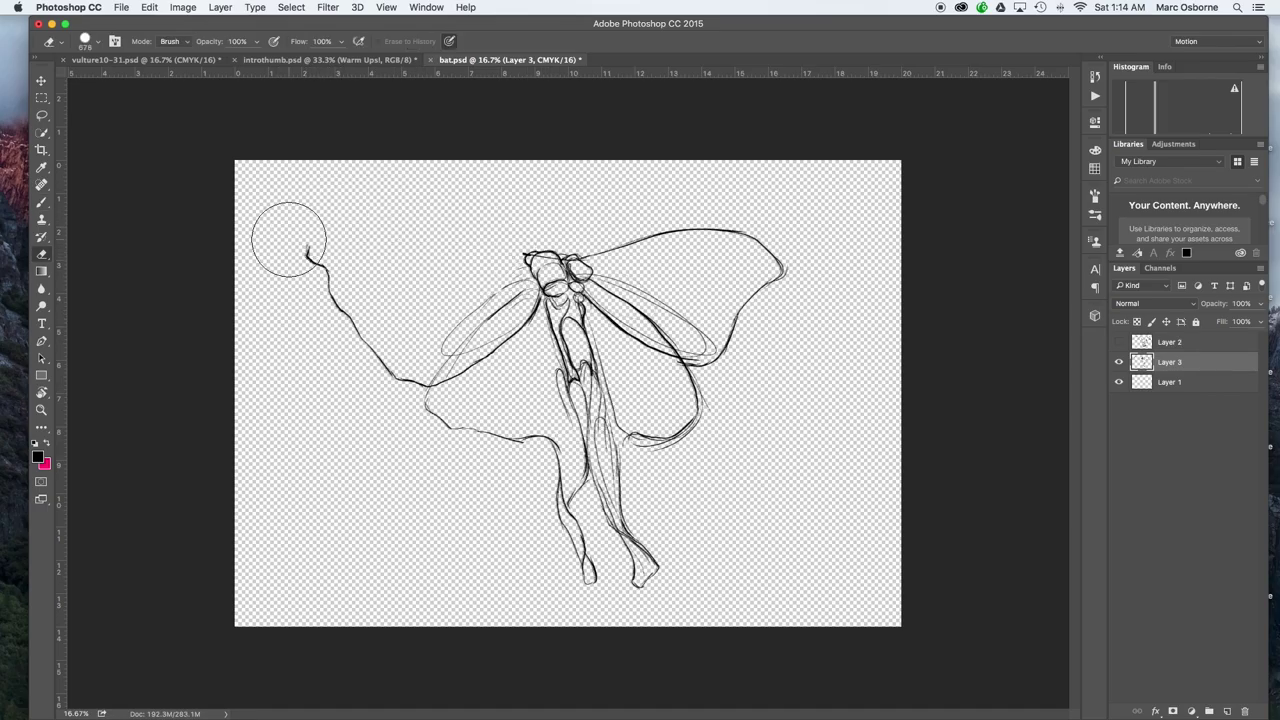
{"action": "key", "text": "b"}
{"action": "mouse_move", "coordinate": [522, 252]}
{"action": "left_mouse_down"}
{"action": "mouse_move", "coordinate": [392, 203]}
{"action": "mouse_move", "coordinate": [290, 226]}
{"action": "mouse_move", "coordinate": [307, 250]}
{"action": "left_mouse_up"}
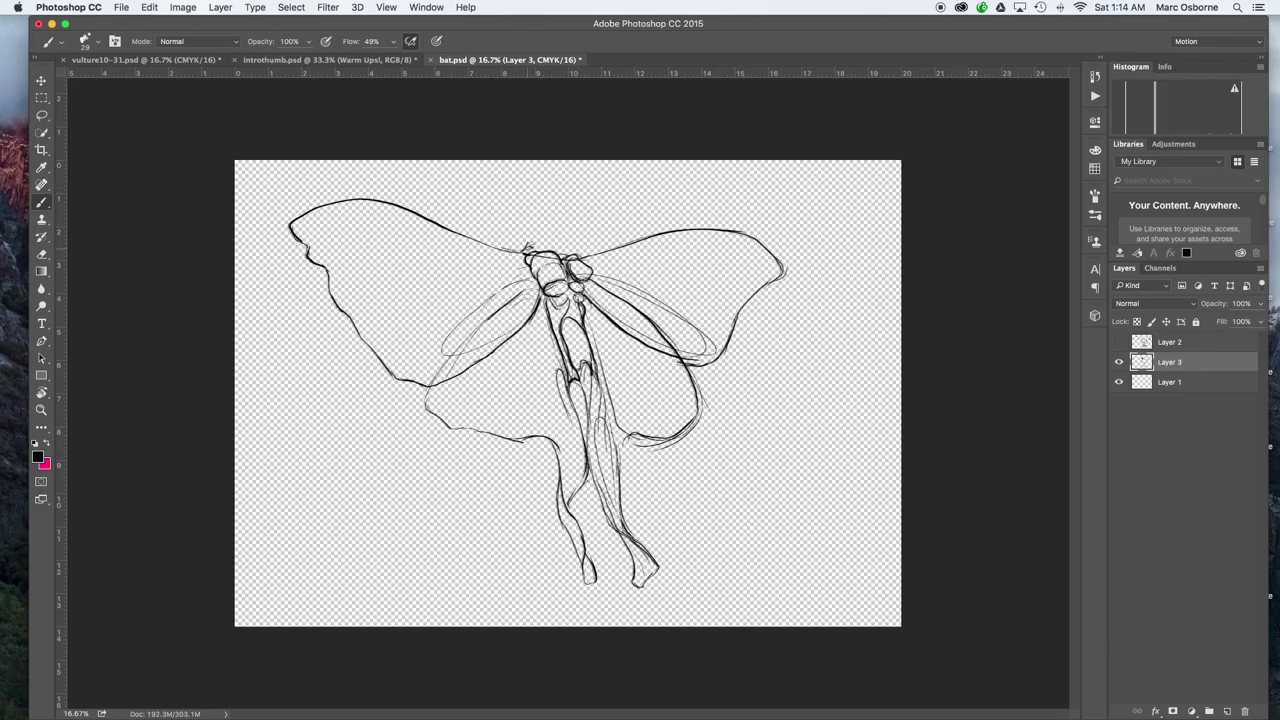
- Draw two leaf-shaped, feathery antennae rising from the moth's head
{"action": "mouse_move", "coordinate": [528, 246]}
{"action": "left_mouse_down"}
{"action": "mouse_move", "coordinate": [558, 251]}
{"action": "mouse_move", "coordinate": [522, 212]}
{"action": "left_mouse_up"}
{"action": "left_click_drag", "start_coordinate": [522, 212], "coordinate": [492, 190]}
{"action": "mouse_move", "coordinate": [546, 246]}
{"action": "left_mouse_down"}
{"action": "mouse_move", "coordinate": [552, 176]}
{"action": "mouse_move", "coordinate": [532, 234]}
{"action": "left_mouse_up"}
{"action": "mouse_move", "coordinate": [548, 166]}
{"action": "left_mouse_down"}
{"action": "mouse_move", "coordinate": [568, 194]}
{"action": "mouse_move", "coordinate": [546, 244]}
{"action": "mouse_move", "coordinate": [481, 175]}
{"action": "mouse_move", "coordinate": [522, 234]}
{"action": "left_mouse_up"}
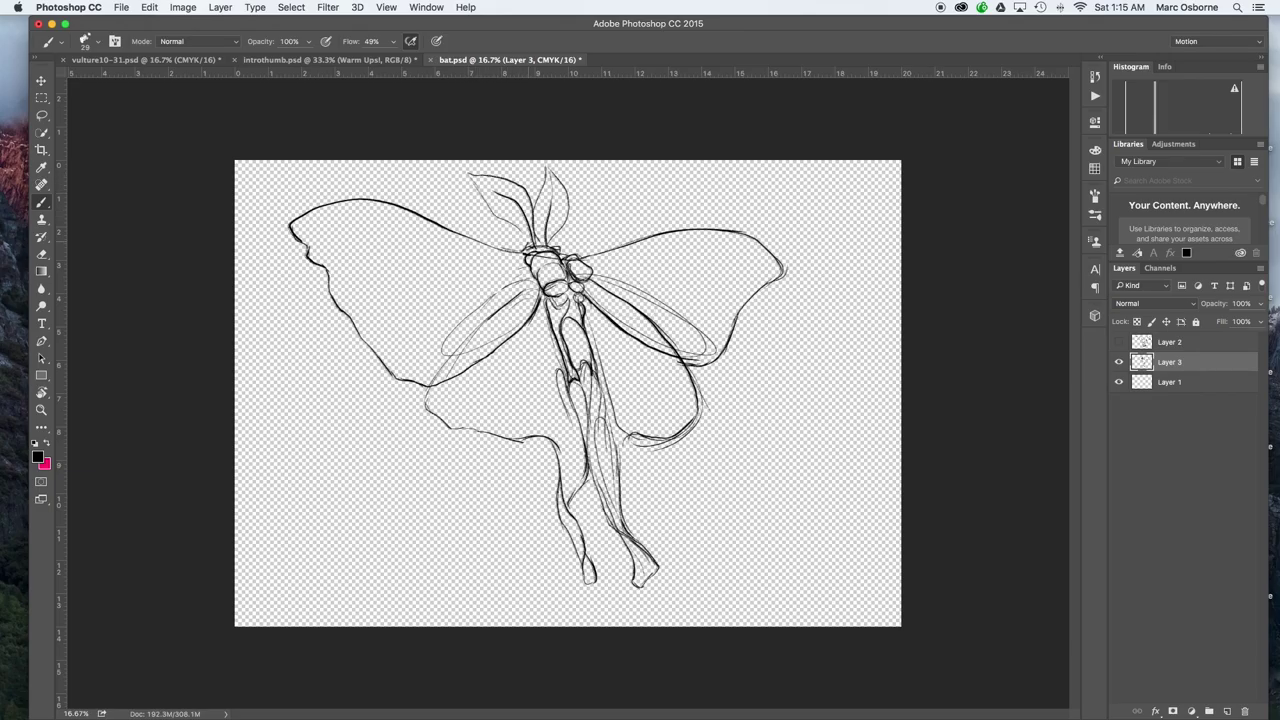
- Add short lines beside the thorax and darken the long contours along the abdomen and upper tails
{"action": "left_click_drag", "start_coordinate": [500, 300], "coordinate": [529, 279]}
{"action": "left_click_drag", "start_coordinate": [505, 278], "coordinate": [516, 281]}
{"action": "mouse_move", "coordinate": [529, 264]}
{"action": "left_mouse_down"}
{"action": "mouse_move", "coordinate": [555, 348]}
{"action": "mouse_move", "coordinate": [543, 384]}
{"action": "mouse_move", "coordinate": [563, 452]}
{"action": "left_mouse_up"}
{"action": "left_click_drag", "start_coordinate": [554, 346], "coordinate": [570, 491]}
{"action": "left_click_drag", "start_coordinate": [588, 322], "coordinate": [616, 438]}
{"action": "left_click_drag", "start_coordinate": [605, 373], "coordinate": [611, 433]}
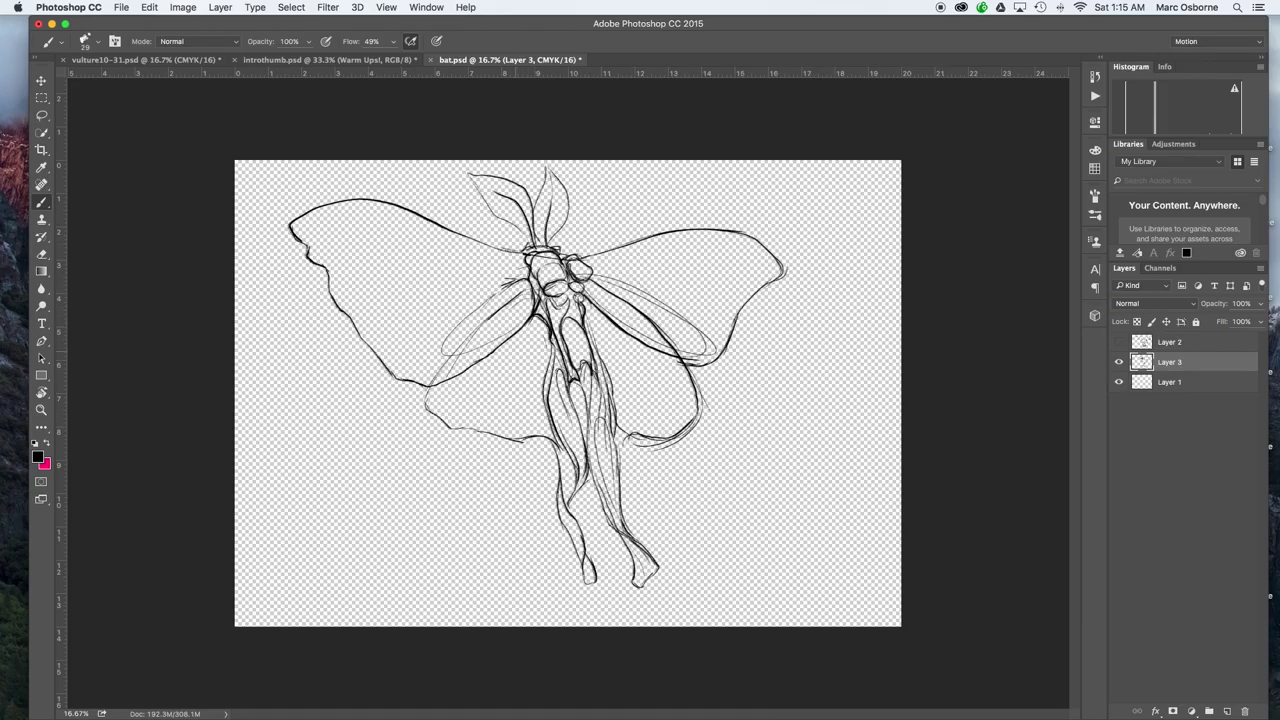
- Draw thin veins fanning out from the body across both hindwings
{"action": "mouse_move", "coordinate": [493, 367]}
{"action": "left_mouse_down"}
{"action": "mouse_move", "coordinate": [458, 426]}
{"action": "mouse_move", "coordinate": [517, 337]}
{"action": "mouse_move", "coordinate": [500, 430]}
{"action": "mouse_move", "coordinate": [531, 325]}
{"action": "mouse_move", "coordinate": [528, 432]}
{"action": "left_mouse_up"}
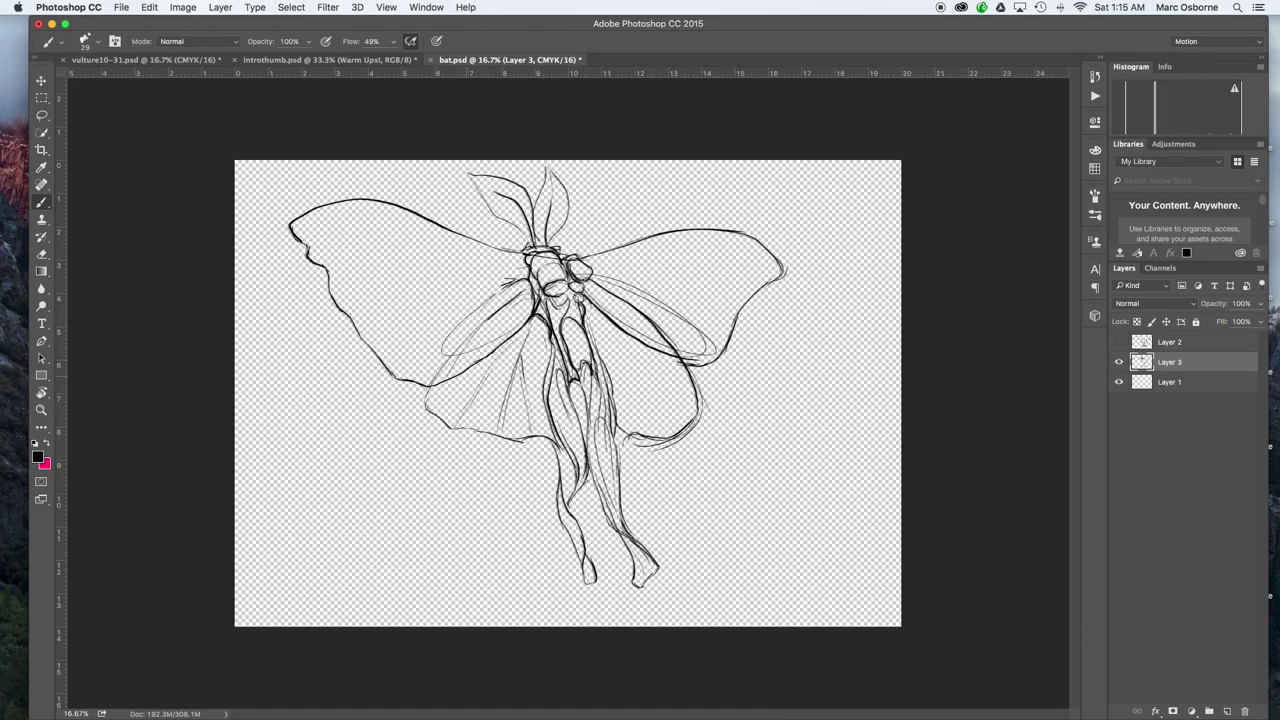
{"action": "mouse_move", "coordinate": [461, 383]}
{"action": "left_mouse_down"}
{"action": "mouse_move", "coordinate": [531, 323]}
{"action": "mouse_move", "coordinate": [531, 430]}
{"action": "mouse_move", "coordinate": [551, 345]}
{"action": "mouse_move", "coordinate": [533, 364]}
{"action": "left_mouse_up"}
{"action": "left_click_drag", "start_coordinate": [590, 322], "coordinate": [622, 414]}
{"action": "mouse_move", "coordinate": [618, 362]}
{"action": "left_mouse_down"}
{"action": "mouse_move", "coordinate": [627, 428]}
{"action": "mouse_move", "coordinate": [660, 438]}
{"action": "left_mouse_up"}
{"action": "left_click_drag", "start_coordinate": [588, 314], "coordinate": [646, 386]}
{"action": "mouse_move", "coordinate": [646, 342]}
{"action": "left_mouse_down"}
{"action": "mouse_move", "coordinate": [636, 370]}
{"action": "mouse_move", "coordinate": [656, 422]}
{"action": "mouse_move", "coordinate": [692, 410]}
{"action": "left_mouse_up"}
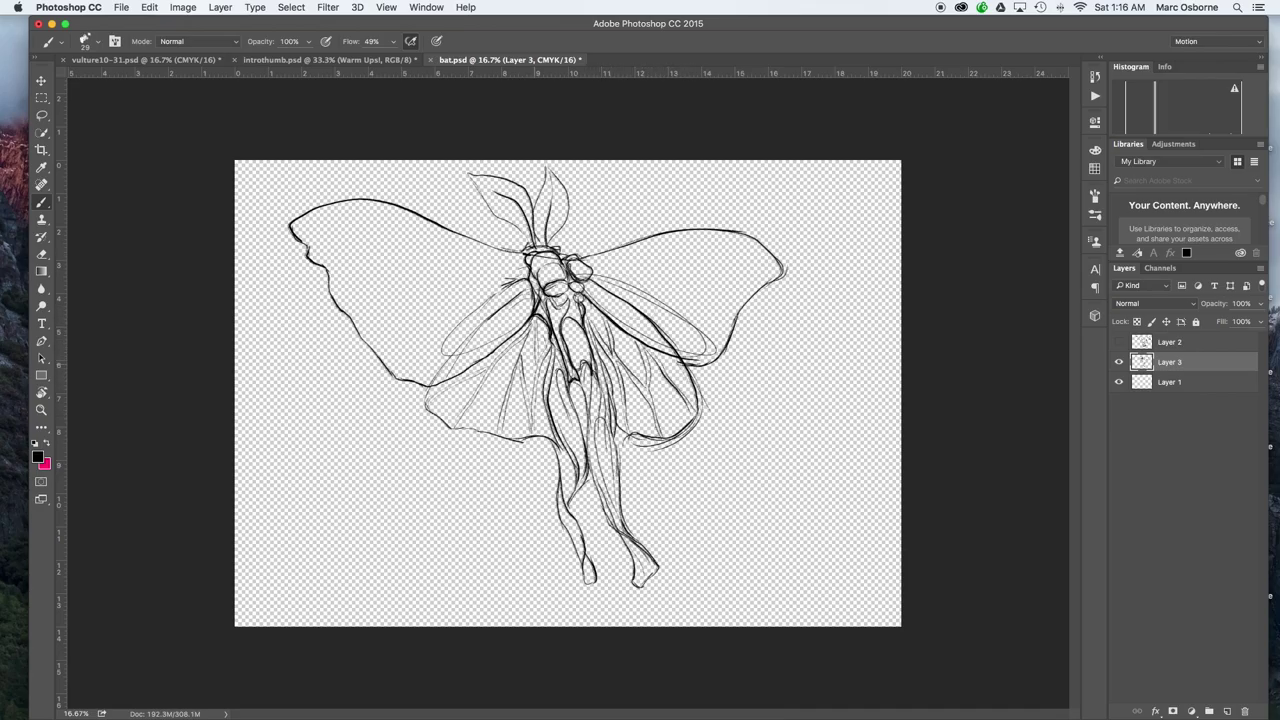
- Add one oval eyespot with a bold outline to each hindwing
{"action": "mouse_move", "coordinate": [520, 340]}
{"action": "left_mouse_down"}
{"action": "mouse_move", "coordinate": [495, 415]}
{"action": "mouse_move", "coordinate": [530, 440]}
{"action": "left_mouse_up"}
{"action": "mouse_move", "coordinate": [506, 389]}
{"action": "left_mouse_down"}
{"action": "mouse_move", "coordinate": [534, 374]}
{"action": "mouse_move", "coordinate": [512, 389]}
{"action": "mouse_move", "coordinate": [534, 388]}
{"action": "mouse_move", "coordinate": [520, 371]}
{"action": "mouse_move", "coordinate": [506, 389]}
{"action": "left_mouse_up"}
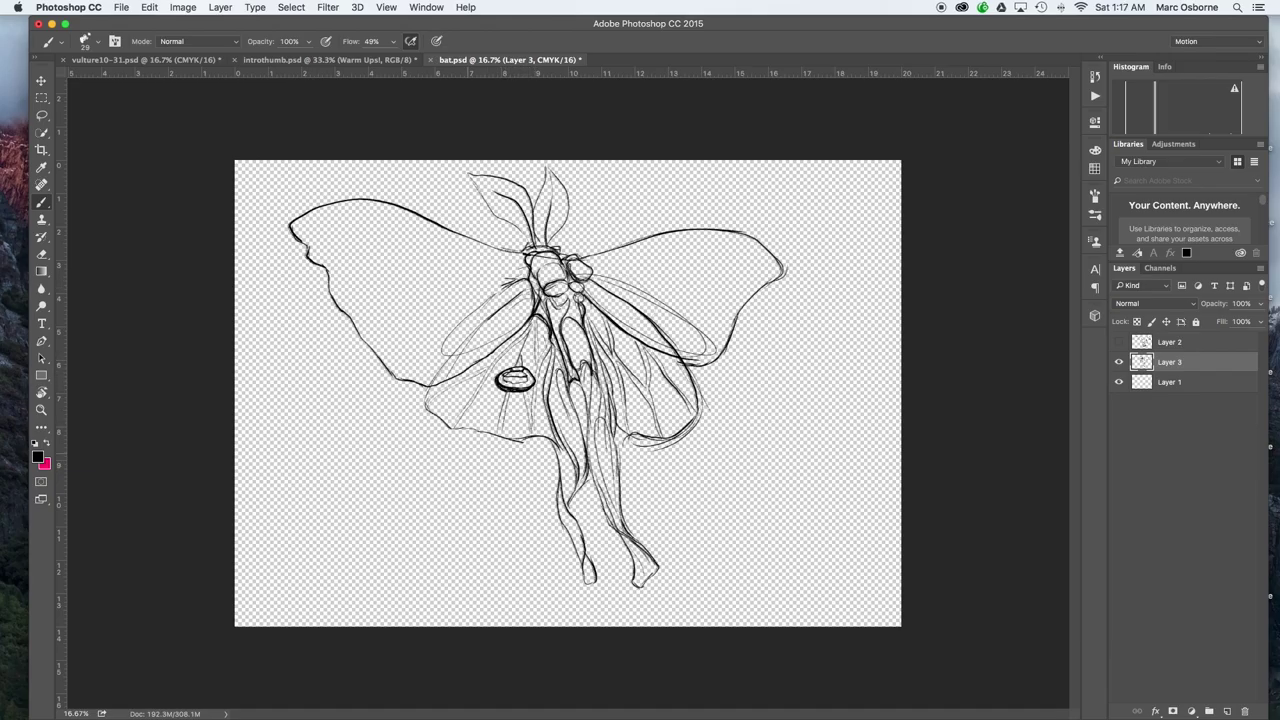
{"action": "mouse_move", "coordinate": [622, 388]}
{"action": "left_mouse_down"}
{"action": "mouse_move", "coordinate": [614, 371]}
{"action": "mouse_move", "coordinate": [636, 387]}
{"action": "mouse_move", "coordinate": [615, 372]}
{"action": "mouse_move", "coordinate": [638, 380]}
{"action": "mouse_move", "coordinate": [630, 368]}
{"action": "mouse_move", "coordinate": [634, 382]}
{"action": "left_mouse_up"}
- Rotate the canvas view counterclockwise and redraw the right forewing's leading edge as a double-lined band
{"action": "mouse_move", "coordinate": [562, 254]}
{"action": "left_mouse_down"}
{"action": "mouse_move", "coordinate": [686, 224]}
{"action": "mouse_move", "coordinate": [772, 248]}
{"action": "left_mouse_up"}
{"action": "key", "text": "super+z"}
{"action": "key", "text": "r"}
{"action": "left_click_drag", "start_coordinate": [784, 460], "coordinate": [791, 354]}
{"action": "key", "text": "b"}
{"action": "left_click_drag", "start_coordinate": [498, 268], "coordinate": [596, 185]}
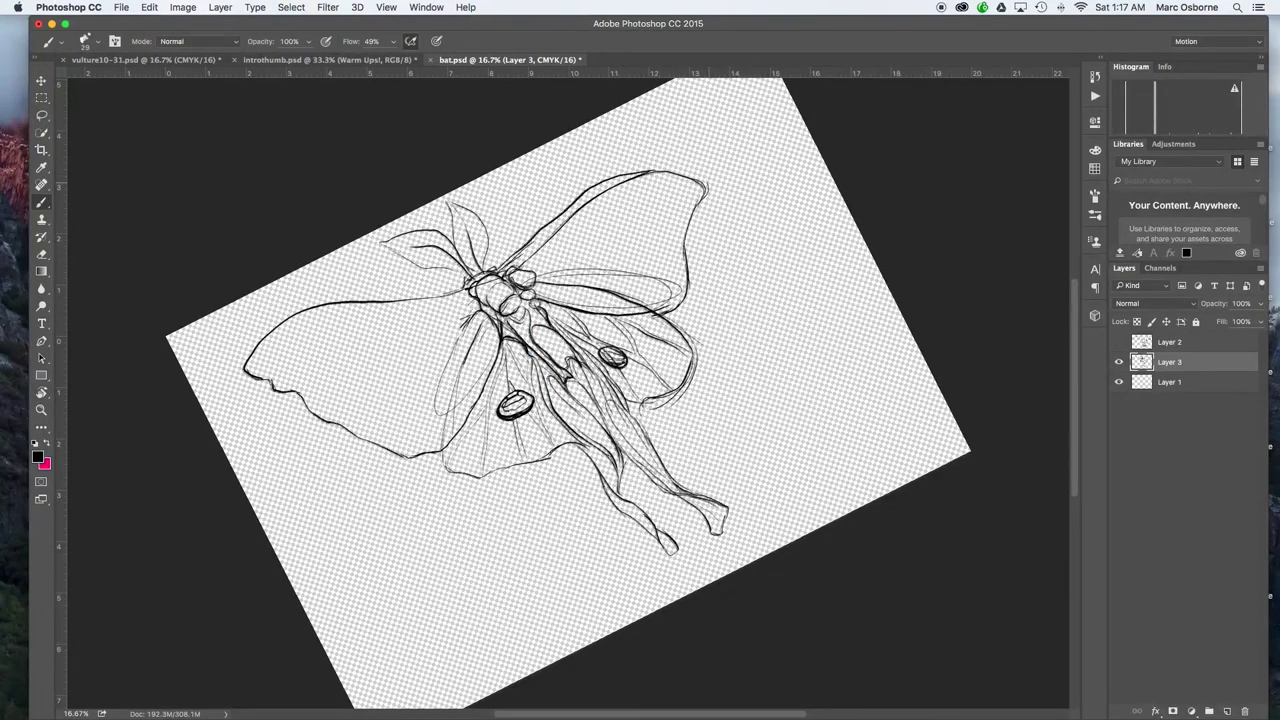
{"action": "key", "text": "super+z"}
{"action": "left_click_drag", "start_coordinate": [726, 306], "coordinate": [778, 454]}
{"action": "mouse_move", "coordinate": [556, 414]}
{"action": "left_mouse_down"}
{"action": "mouse_move", "coordinate": [656, 330]}
{"action": "mouse_move", "coordinate": [758, 334]}
{"action": "left_mouse_up"}
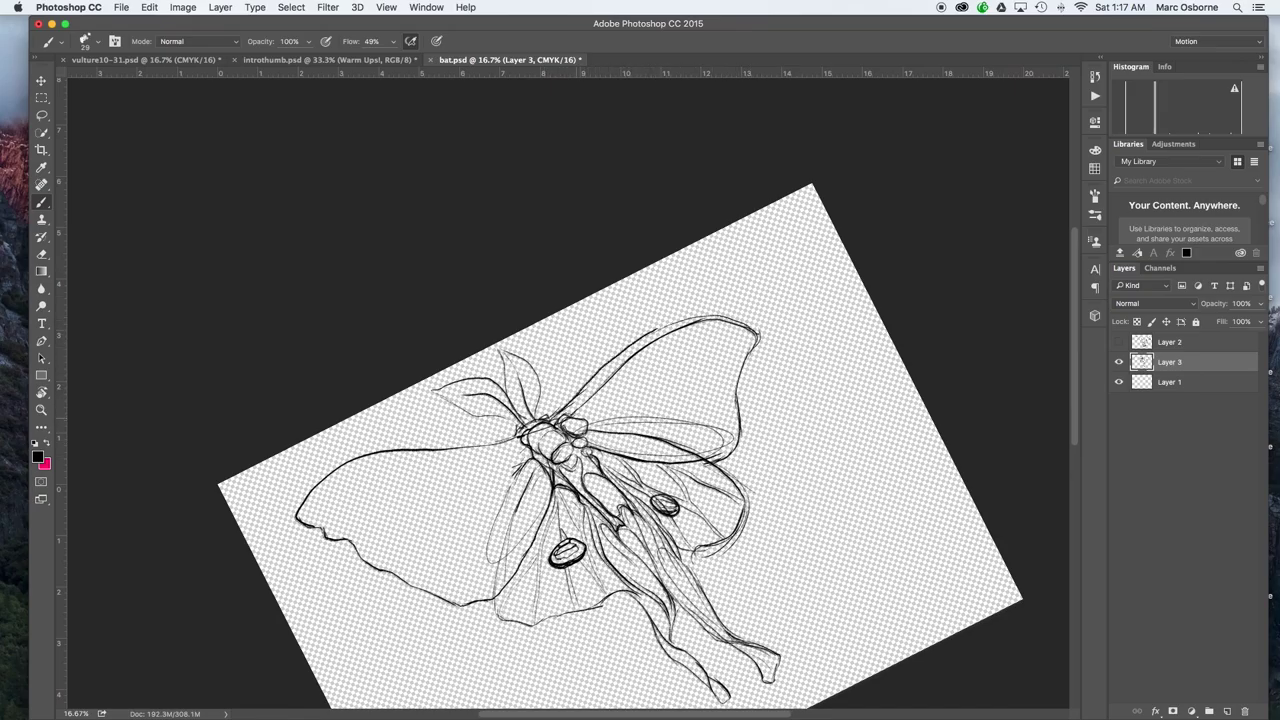
{"action": "left_click_drag", "start_coordinate": [578, 417], "coordinate": [694, 318]}
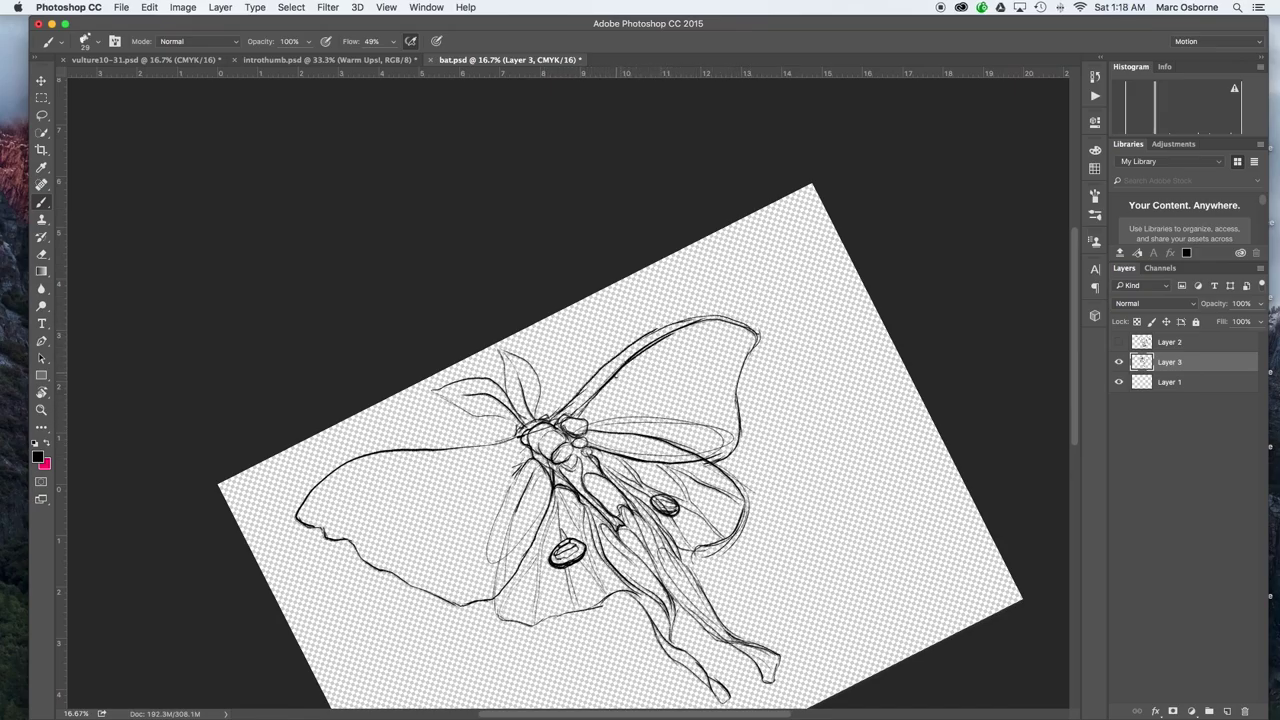
- Draw an eyespot below the leading edge of each forewing and add an inner band line to the left one
{"action": "left_click_drag", "start_coordinate": [615, 378], "coordinate": [665, 341]}
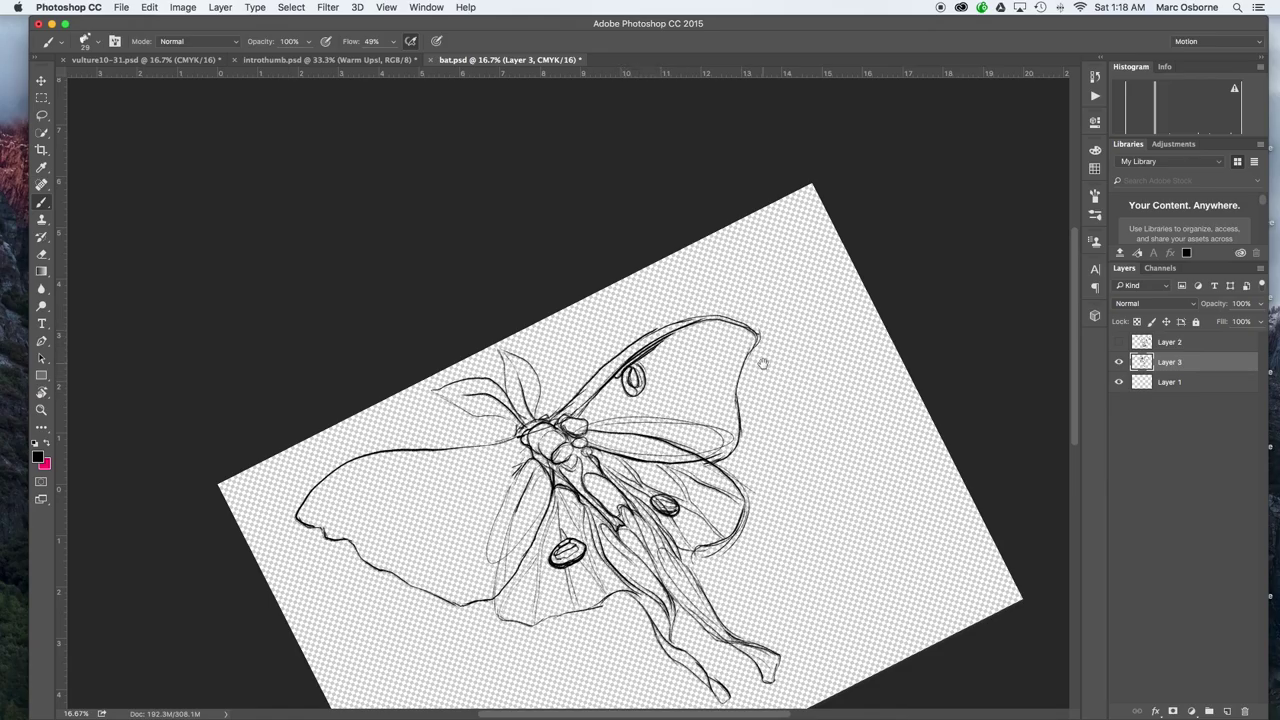
{"action": "left_click_drag", "start_coordinate": [763, 364], "coordinate": [1015, 153]}
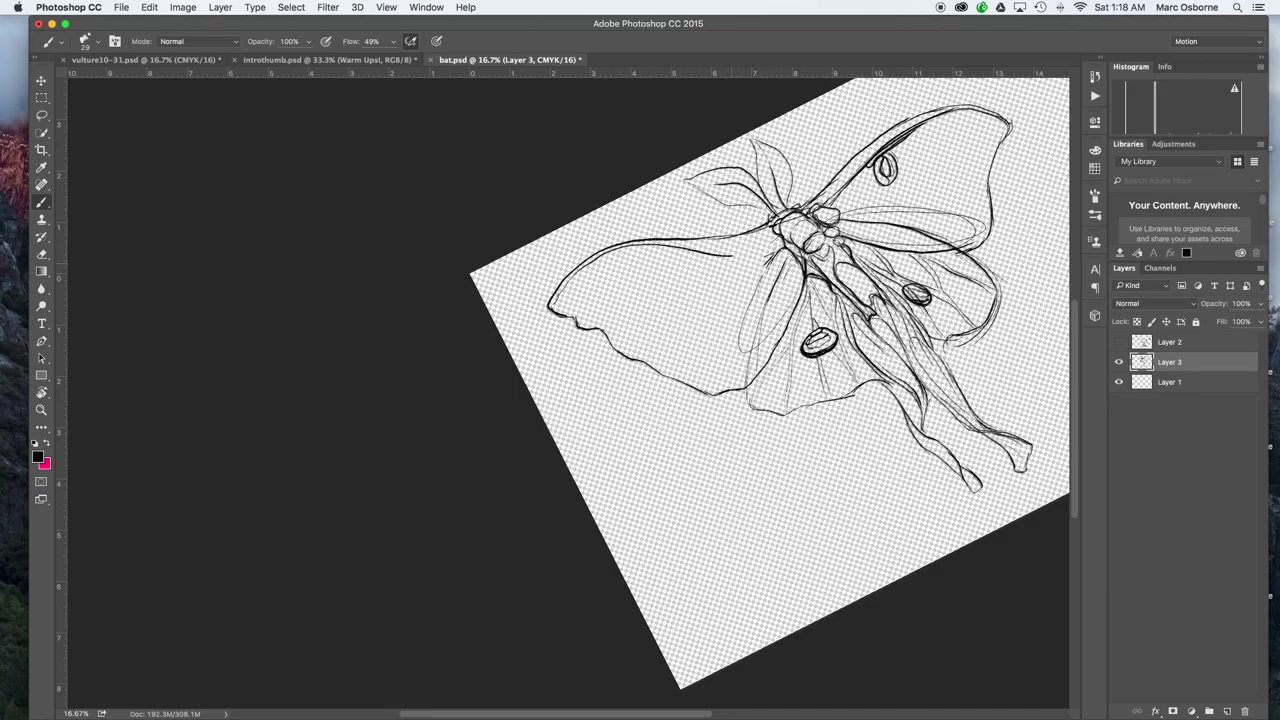
{"action": "left_click_drag", "start_coordinate": [775, 330], "coordinate": [590, 341]}
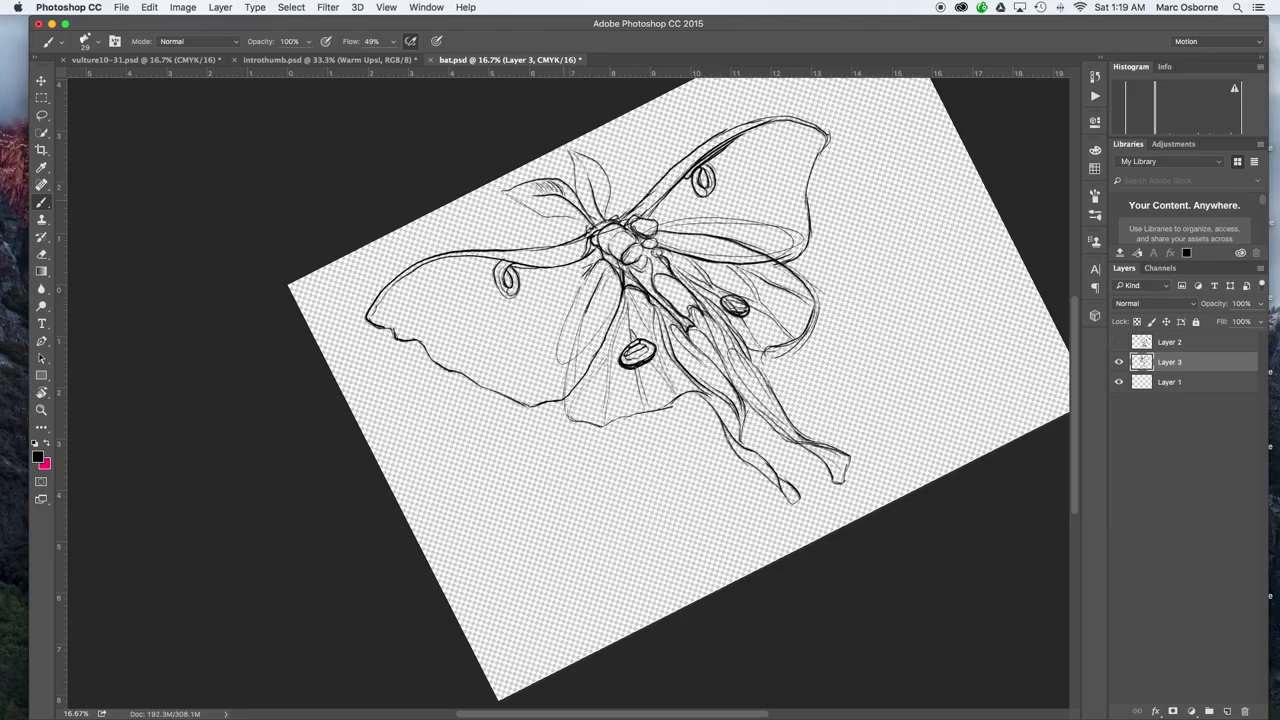
- Straighten the canvas view and erase the oval guide lines inside both forewings with a smaller eraser
{"action": "key", "text": "z"}
{"action": "left_click_drag", "start_coordinate": [820, 313], "coordinate": [846, 434]}
{"action": "key", "text": "r"}
{"action": "key", "text": "z"}
{"action": "left_click_drag", "start_coordinate": [714, 388], "coordinate": [767, 388]}
{"action": "key", "text": "e"}
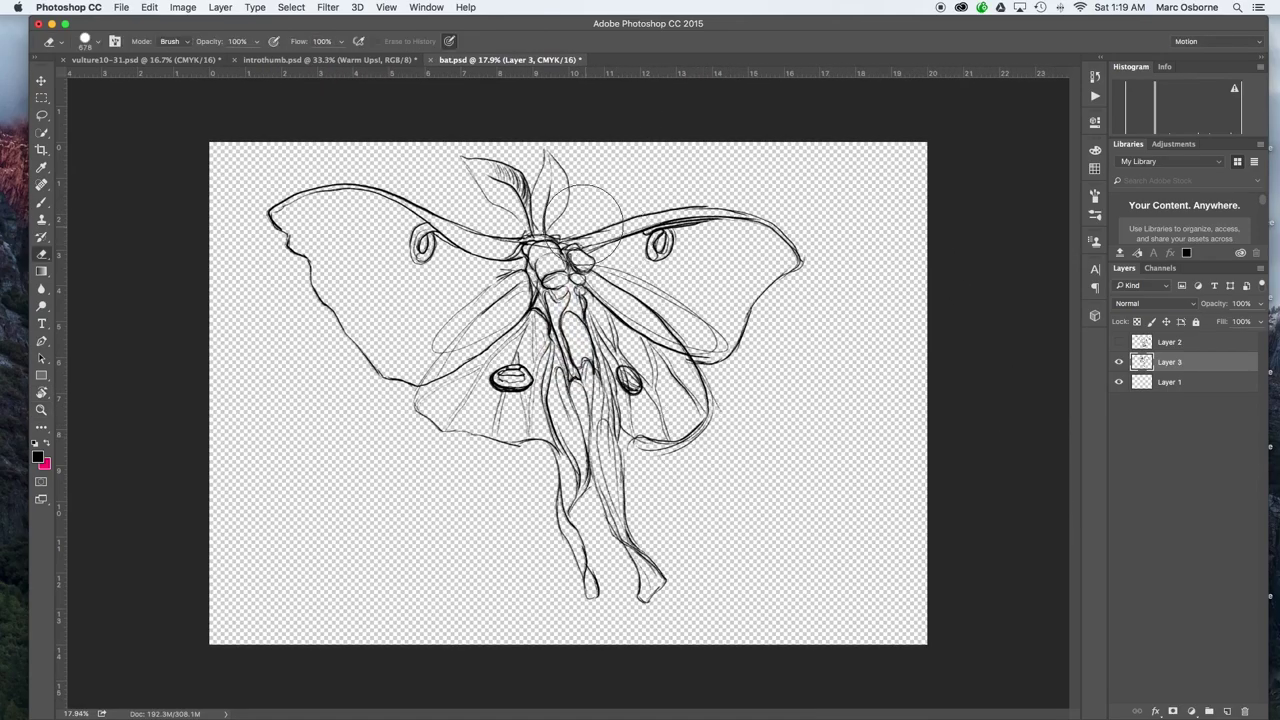
{"action": "mouse_move", "coordinate": [558, 232]}
{"action": "left_mouse_down"}
{"action": "mouse_move", "coordinate": [520, 232]}
{"action": "mouse_move", "coordinate": [526, 250]}
{"action": "left_mouse_up"}
{"action": "mouse_move", "coordinate": [604, 267]}
{"action": "left_mouse_down"}
{"action": "mouse_move", "coordinate": [708, 322]}
{"action": "mouse_move", "coordinate": [686, 346]}
{"action": "left_mouse_up"}
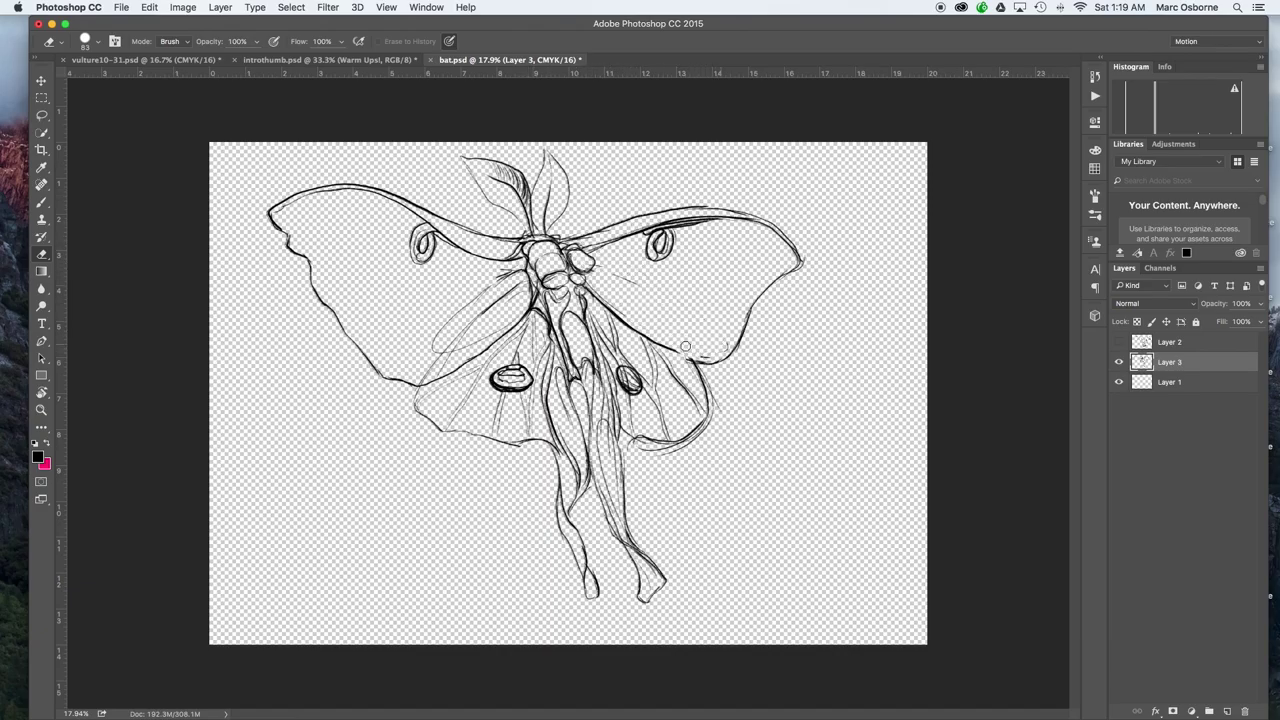
{"action": "left_click_drag", "start_coordinate": [638, 284], "coordinate": [614, 276]}
{"action": "left_click_drag", "start_coordinate": [428, 370], "coordinate": [522, 290]}
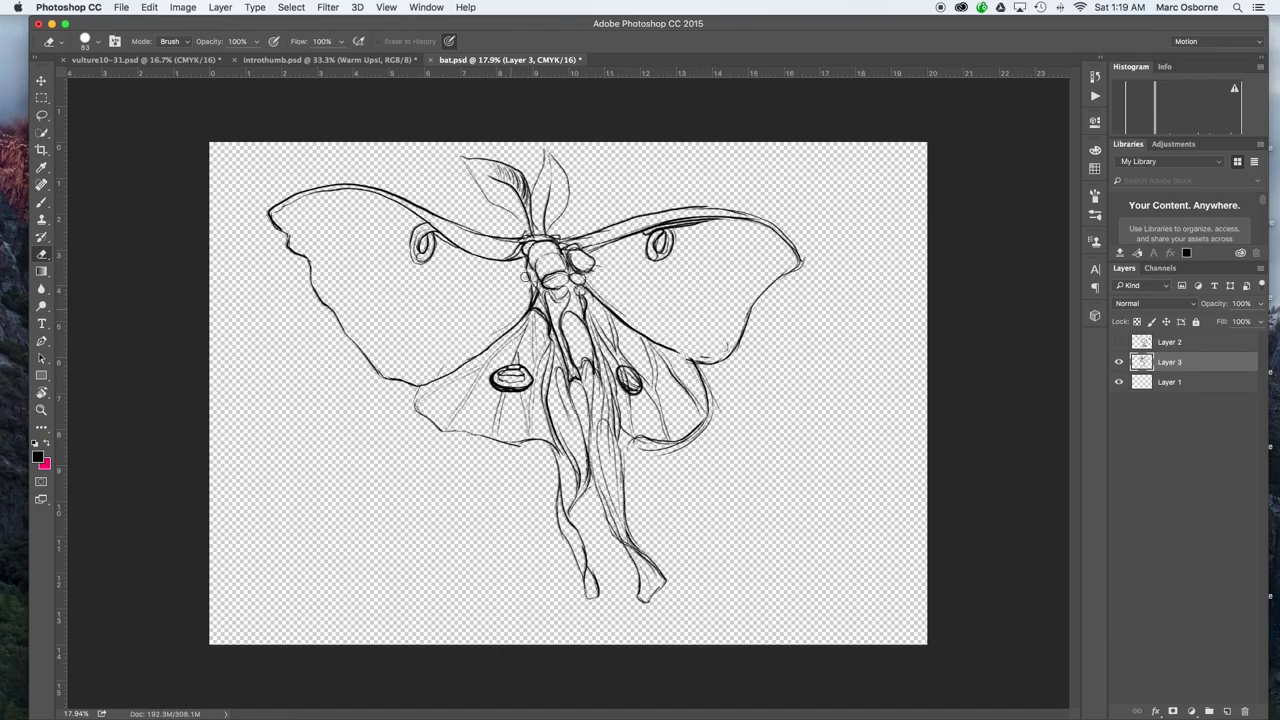
- Darken the lower edges of both forewings and the right forewing's outer edge with the Brush tool
{"action": "key", "text": "b"}
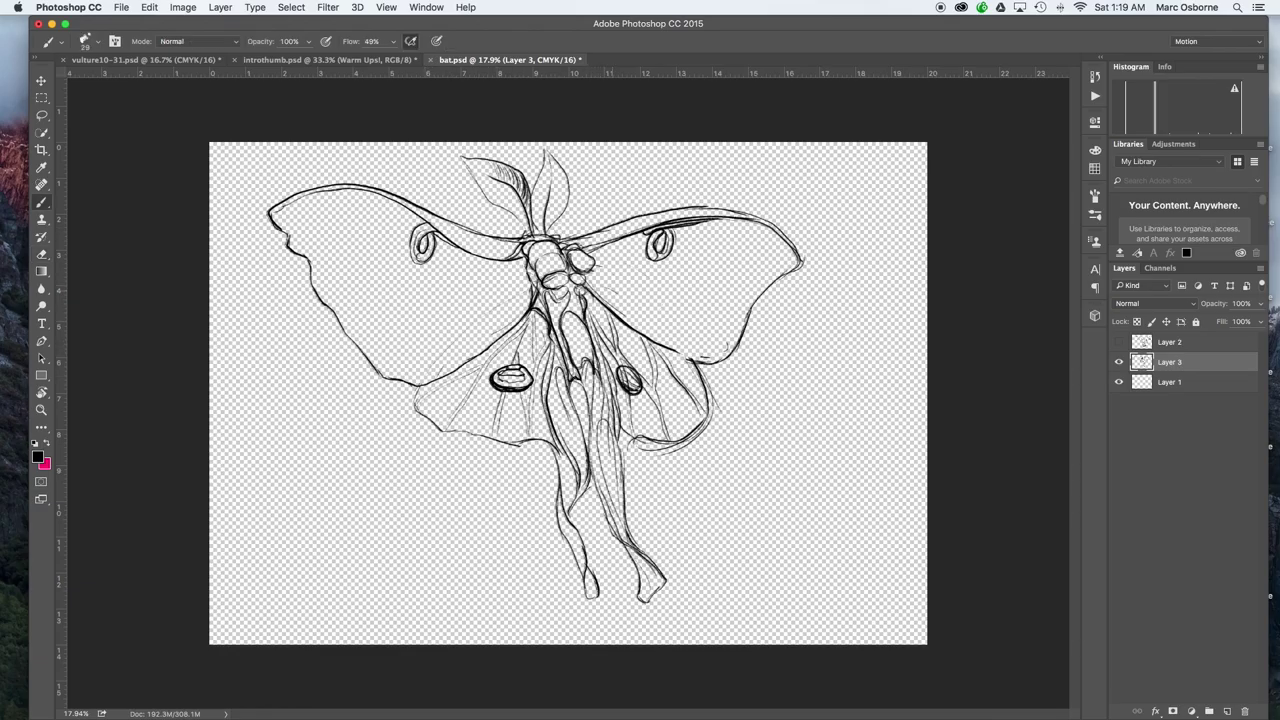
{"action": "mouse_move", "coordinate": [617, 294]}
{"action": "left_mouse_down"}
{"action": "mouse_move", "coordinate": [695, 359]}
{"action": "mouse_move", "coordinate": [673, 352]}
{"action": "mouse_move", "coordinate": [709, 360]}
{"action": "left_mouse_up"}
{"action": "mouse_move", "coordinate": [414, 385]}
{"action": "left_mouse_down"}
{"action": "mouse_move", "coordinate": [498, 340]}
{"action": "mouse_move", "coordinate": [414, 386]}
{"action": "left_mouse_up"}
{"action": "mouse_move", "coordinate": [678, 364]}
{"action": "left_mouse_down"}
{"action": "mouse_move", "coordinate": [730, 354]}
{"action": "mouse_move", "coordinate": [800, 265]}
{"action": "left_mouse_up"}
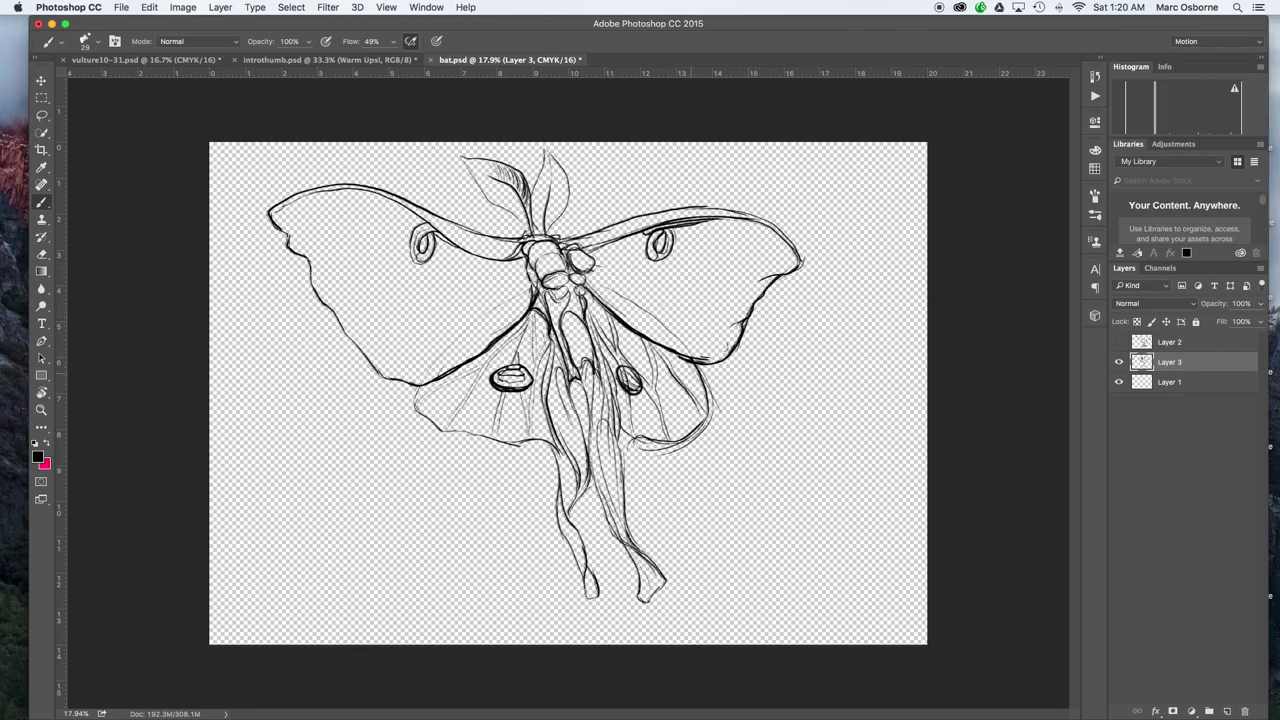
- Draw thin curved veins across the whole left forewing, from its outer edge to the thorax
{"action": "left_click_drag", "start_coordinate": [280, 233], "coordinate": [405, 205]}
{"action": "left_click_drag", "start_coordinate": [304, 255], "coordinate": [386, 223]}
{"action": "left_click_drag", "start_coordinate": [316, 287], "coordinate": [411, 234]}
{"action": "left_click_drag", "start_coordinate": [318, 286], "coordinate": [387, 245]}
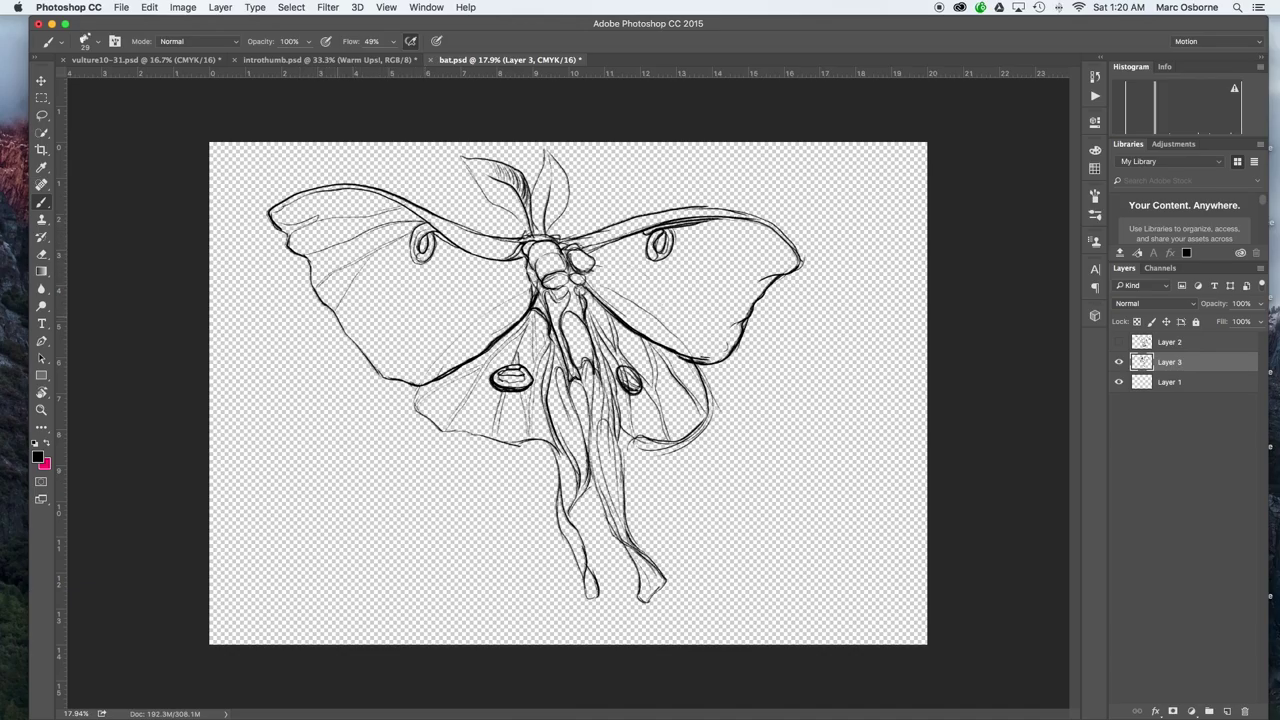
{"action": "left_click_drag", "start_coordinate": [342, 304], "coordinate": [384, 248]}
{"action": "left_click_drag", "start_coordinate": [354, 317], "coordinate": [476, 264]}
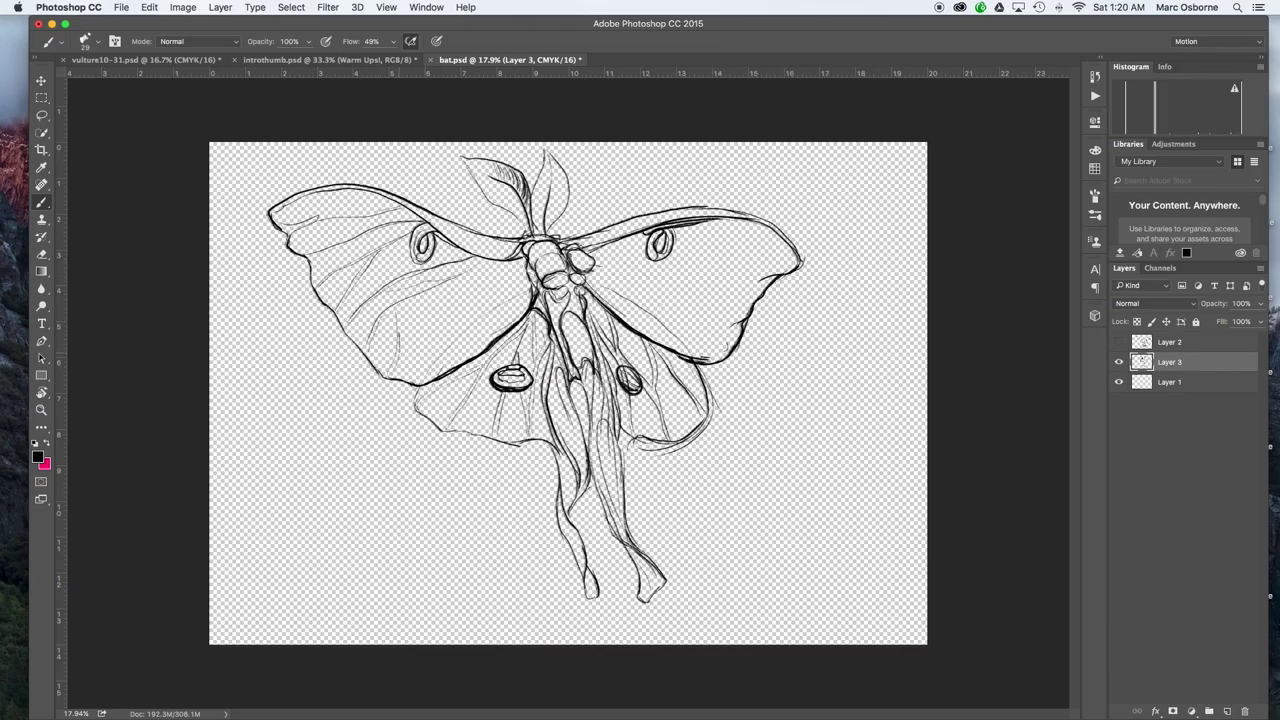
{"action": "left_click_drag", "start_coordinate": [398, 330], "coordinate": [474, 270]}
{"action": "mouse_move", "coordinate": [421, 380]}
{"action": "left_mouse_down"}
{"action": "mouse_move", "coordinate": [474, 286]}
{"action": "mouse_move", "coordinate": [488, 345]}
{"action": "mouse_move", "coordinate": [498, 277]}
{"action": "left_mouse_up"}
{"action": "mouse_move", "coordinate": [485, 273]}
{"action": "left_mouse_down"}
{"action": "mouse_move", "coordinate": [471, 299]}
{"action": "mouse_move", "coordinate": [518, 264]}
{"action": "left_mouse_up"}
{"action": "left_click_drag", "start_coordinate": [510, 328], "coordinate": [526, 262]}
{"action": "left_click_drag", "start_coordinate": [518, 310], "coordinate": [528, 272]}
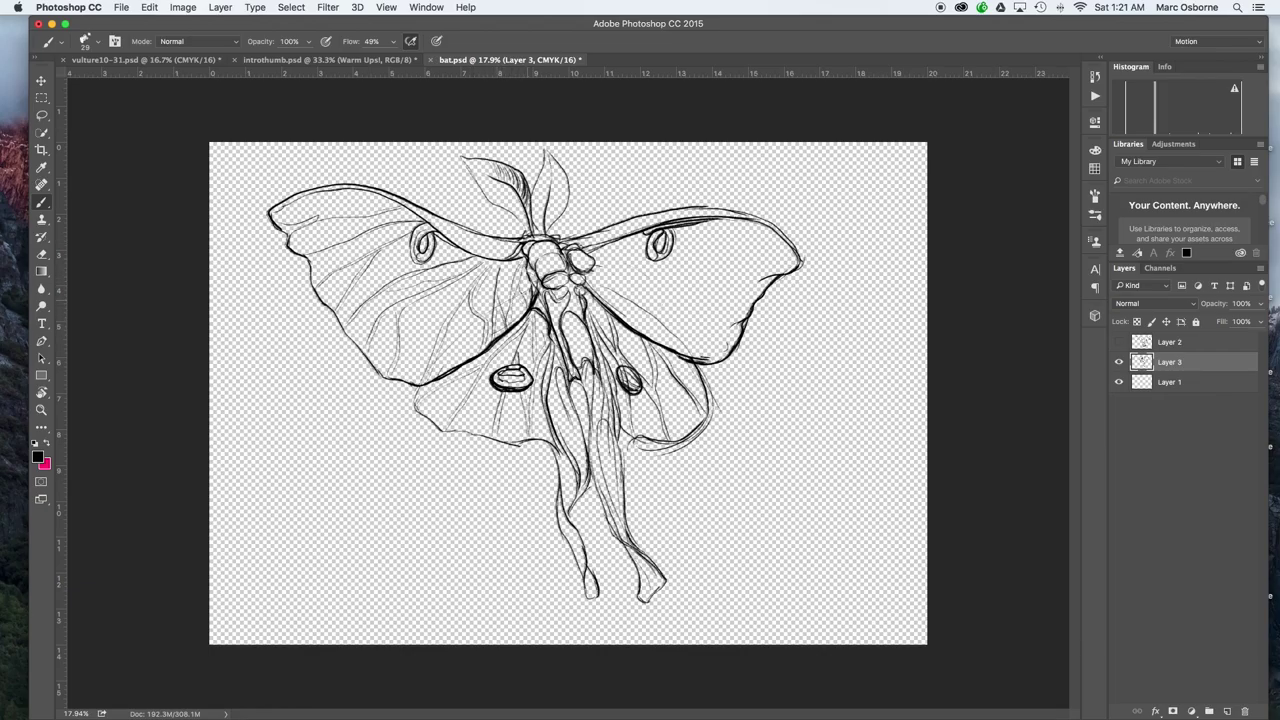
- Draw thin branching veins across the right forewing, from the thorax out past the eyespot
{"action": "left_click_drag", "start_coordinate": [658, 344], "coordinate": [684, 284]}
{"action": "mouse_move", "coordinate": [662, 336]}
{"action": "left_mouse_down"}
{"action": "mouse_move", "coordinate": [712, 284]}
{"action": "mouse_move", "coordinate": [742, 292]}
{"action": "left_mouse_up"}
{"action": "mouse_move", "coordinate": [662, 290]}
{"action": "left_mouse_down"}
{"action": "mouse_move", "coordinate": [716, 274]}
{"action": "mouse_move", "coordinate": [738, 292]}
{"action": "left_mouse_up"}
{"action": "left_click_drag", "start_coordinate": [652, 326], "coordinate": [668, 276]}
{"action": "mouse_move", "coordinate": [612, 306]}
{"action": "left_mouse_down"}
{"action": "mouse_move", "coordinate": [642, 266]}
{"action": "mouse_move", "coordinate": [669, 347]}
{"action": "left_mouse_up"}
{"action": "left_click_drag", "start_coordinate": [647, 271], "coordinate": [613, 262]}
{"action": "left_click_drag", "start_coordinate": [608, 326], "coordinate": [630, 290]}
{"action": "left_click_drag", "start_coordinate": [614, 286], "coordinate": [598, 260]}
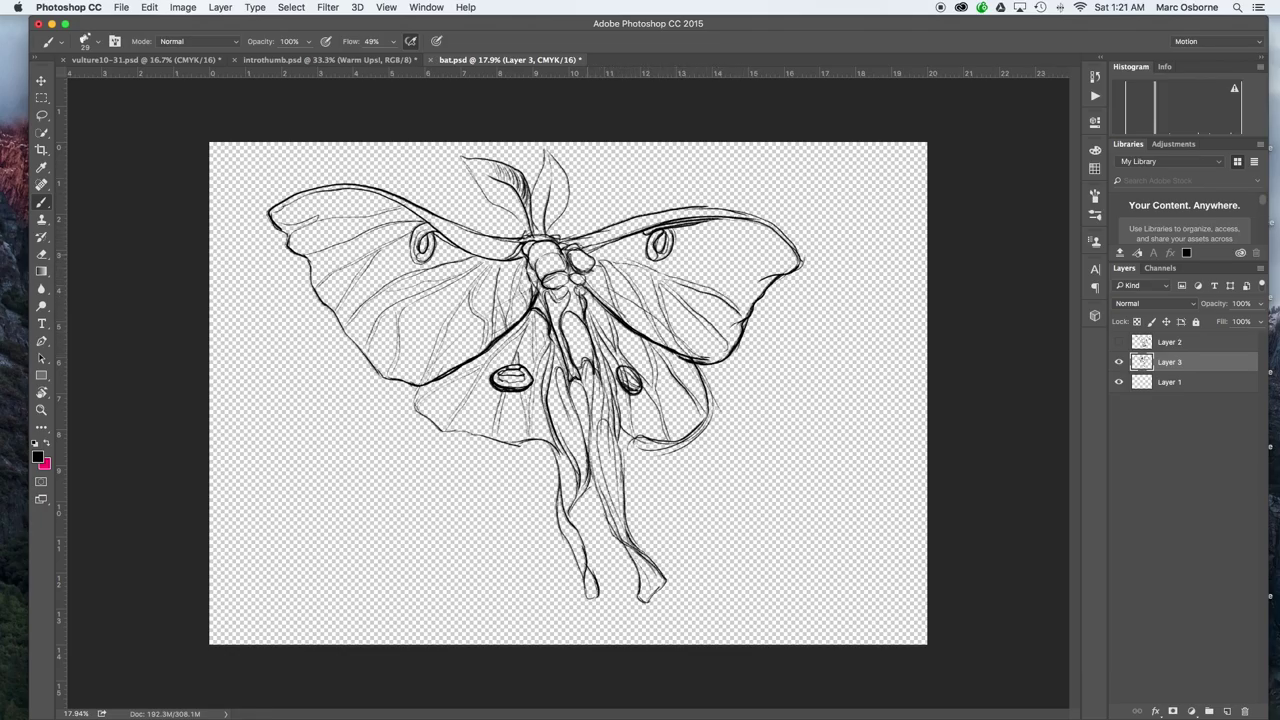
{"action": "mouse_move", "coordinate": [690, 242]}
{"action": "left_mouse_down"}
{"action": "mouse_move", "coordinate": [794, 260]}
{"action": "mouse_move", "coordinate": [679, 251]}
{"action": "mouse_move", "coordinate": [738, 222]}
{"action": "left_mouse_up"}
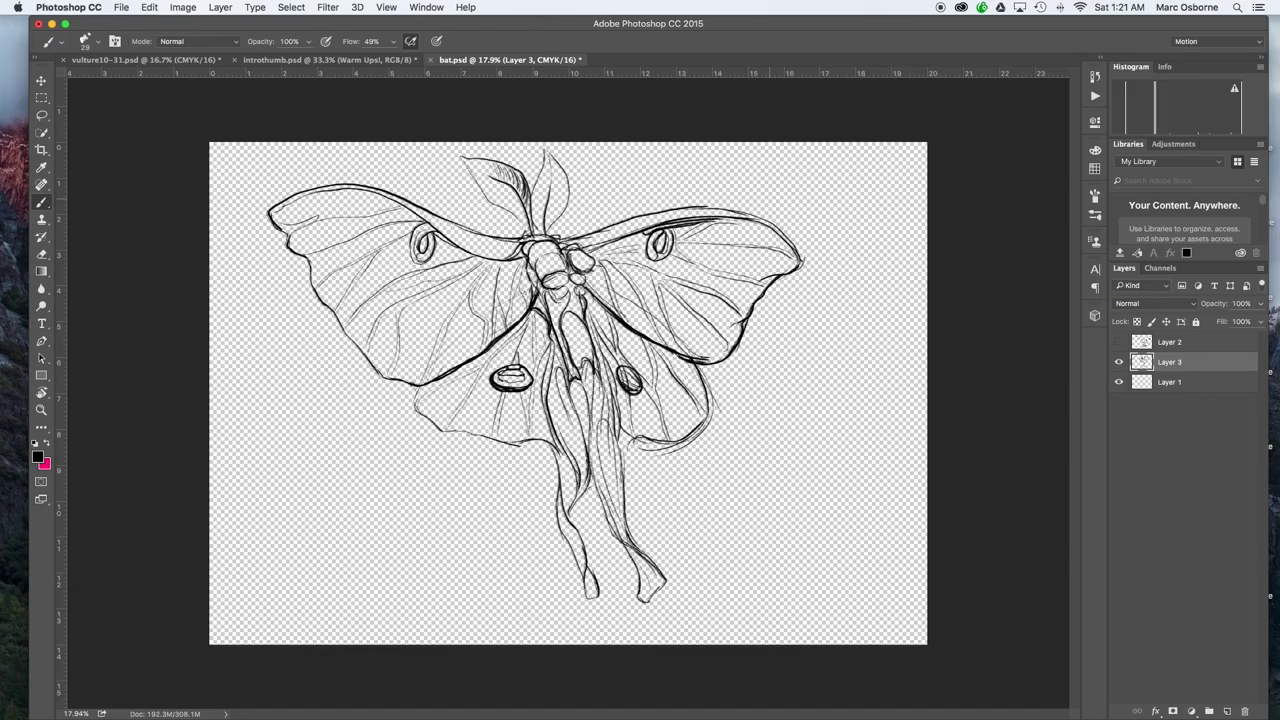
- Scale the moth layer down to about 76%, show the bat layer, and flip the moth horizontally
{"action": "key", "text": "ctrl+t"}
{"action": "mouse_move", "coordinate": [797, 145]}
{"action": "left_mouse_down"}
{"action": "mouse_move", "coordinate": [605, 316]}
{"action": "mouse_move", "coordinate": [568, 368]}
{"action": "mouse_move", "coordinate": [523, 384]}
{"action": "left_mouse_up"}
{"action": "left_click", "coordinate": [1119, 341]}
{"action": "right_click", "coordinate": [522, 382]}
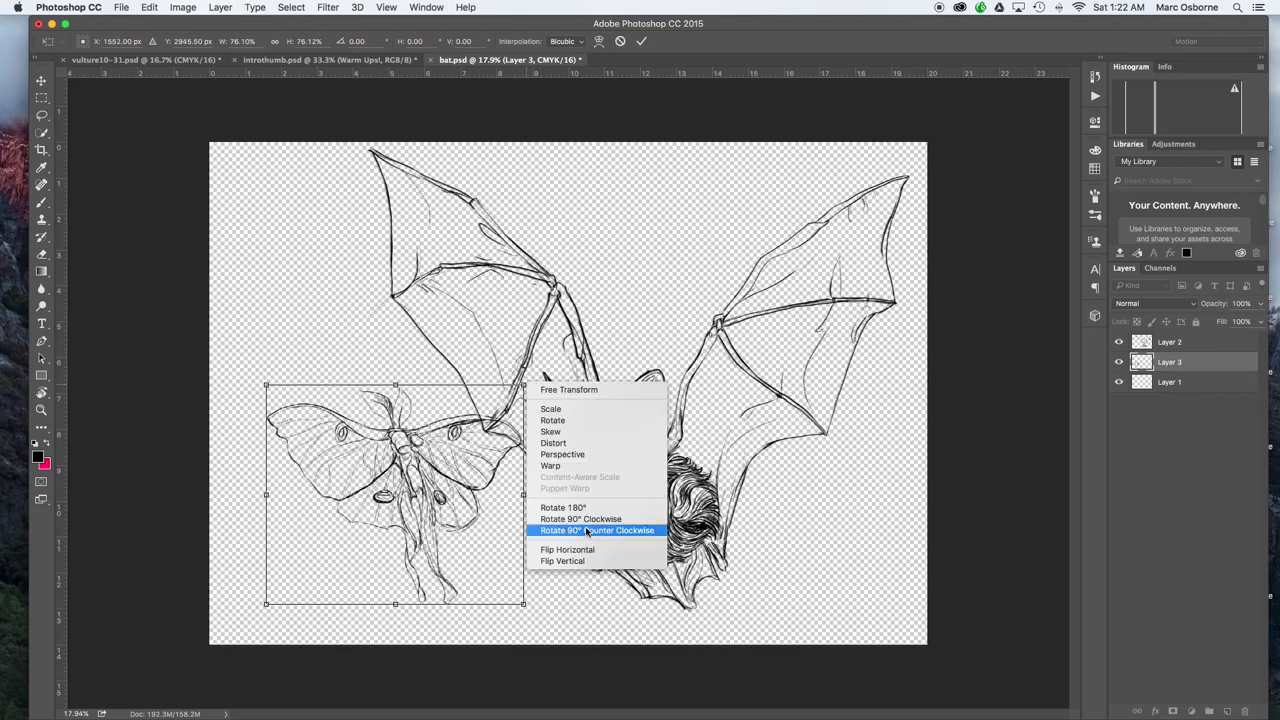
{"action": "left_click", "coordinate": [585, 560]}
{"action": "key", "text": "Return"}
- Rotate the moth clockwise, enlarge it, and position it at the canvas's lower left beside the bat
{"action": "key", "text": "ctrl+t"}
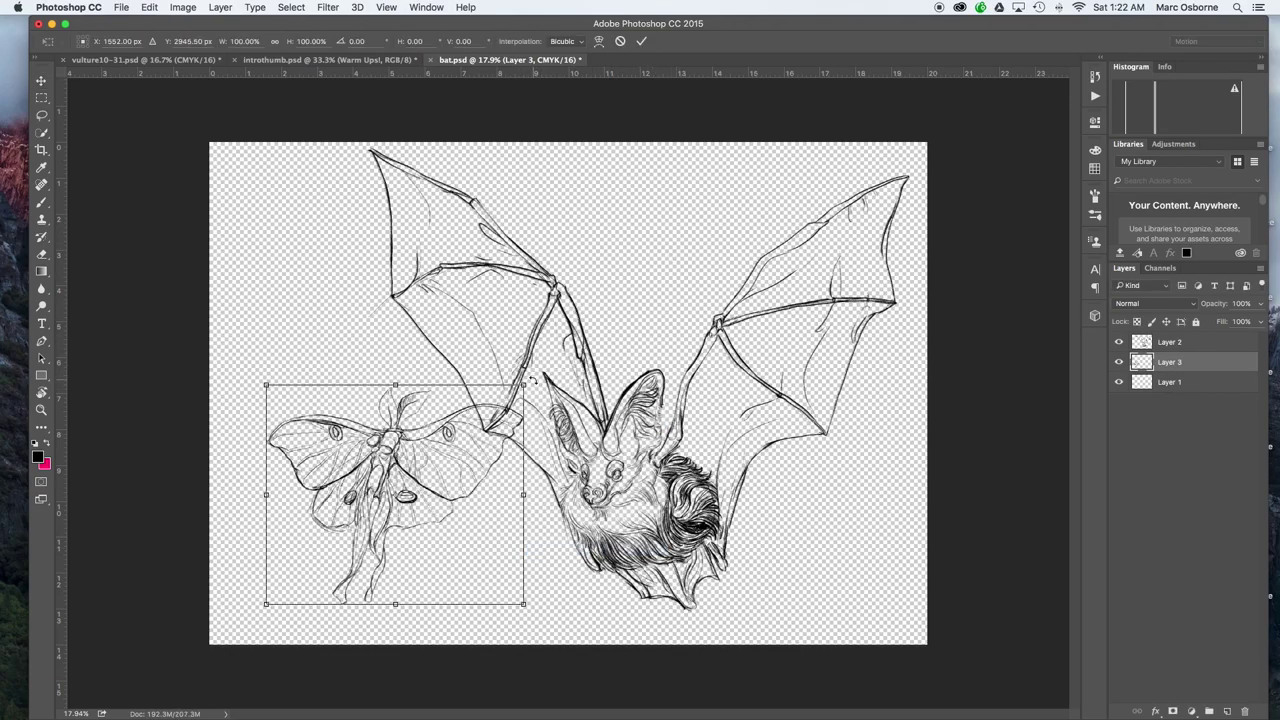
{"action": "left_click_drag", "start_coordinate": [533, 379], "coordinate": [622, 378]}
{"action": "key", "text": "Return"}
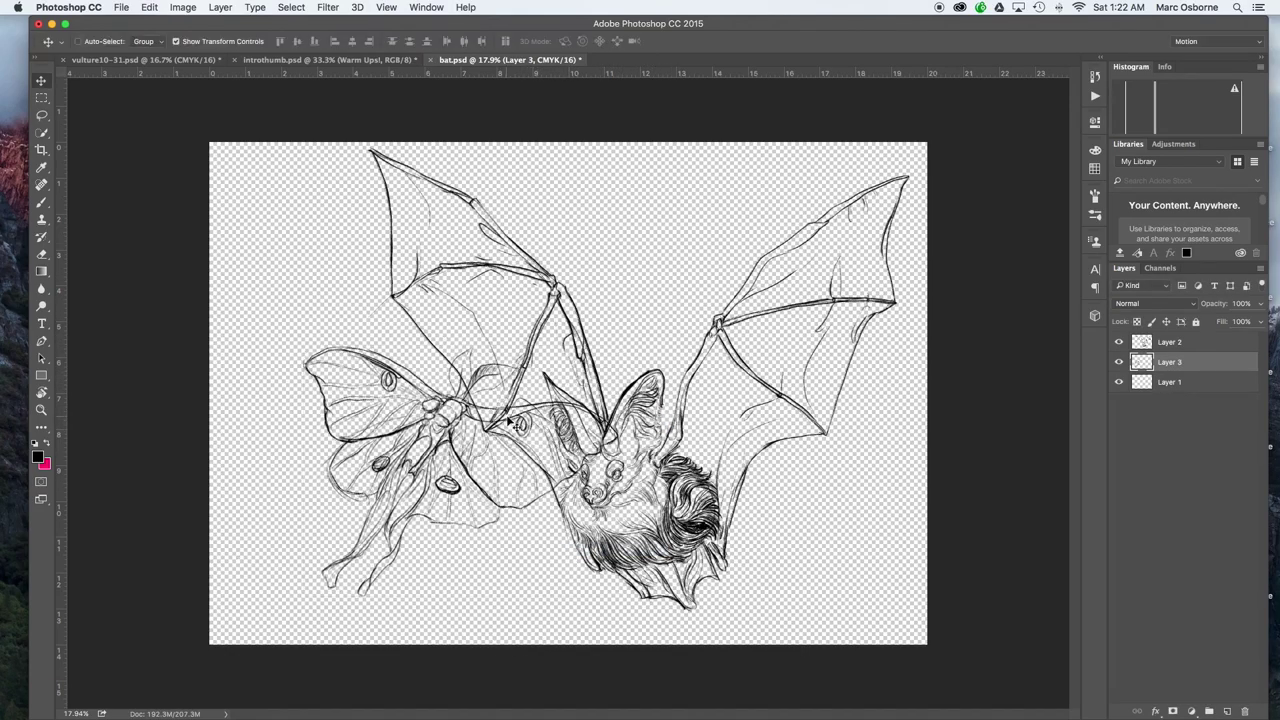
{"action": "left_click_drag", "start_coordinate": [630, 331], "coordinate": [606, 393]}
{"action": "left_click_drag", "start_coordinate": [513, 484], "coordinate": [503, 495]}
{"action": "left_click_drag", "start_coordinate": [620, 429], "coordinate": [632, 447]}
{"action": "left_click_drag", "start_coordinate": [308, 366], "coordinate": [266, 325]}
{"action": "left_click_drag", "start_coordinate": [560, 502], "coordinate": [570, 526]}
{"action": "left_click_drag", "start_coordinate": [638, 437], "coordinate": [626, 446]}
{"action": "left_click", "coordinate": [641, 42]}
{"action": "left_click_drag", "start_coordinate": [438, 528], "coordinate": [444, 519]}
{"action": "left_click_drag", "start_coordinate": [615, 496], "coordinate": [618, 508]}
{"action": "left_click", "coordinate": [641, 42]}
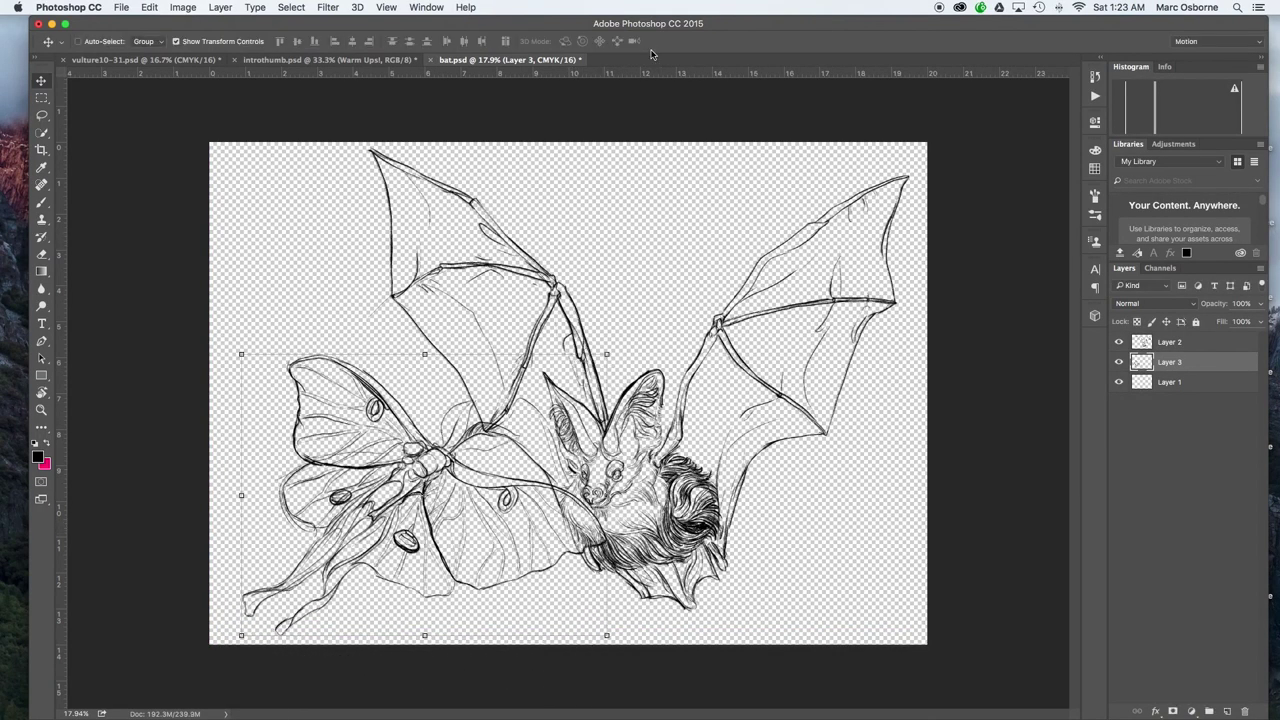
- Scale the bat on Layer 2 to about 97%, rotate it about 8.5° counterclockwise, and shift it away from the moth
{"action": "left_click", "coordinate": [1172, 340]}
{"action": "key", "text": "ctrl+t"}
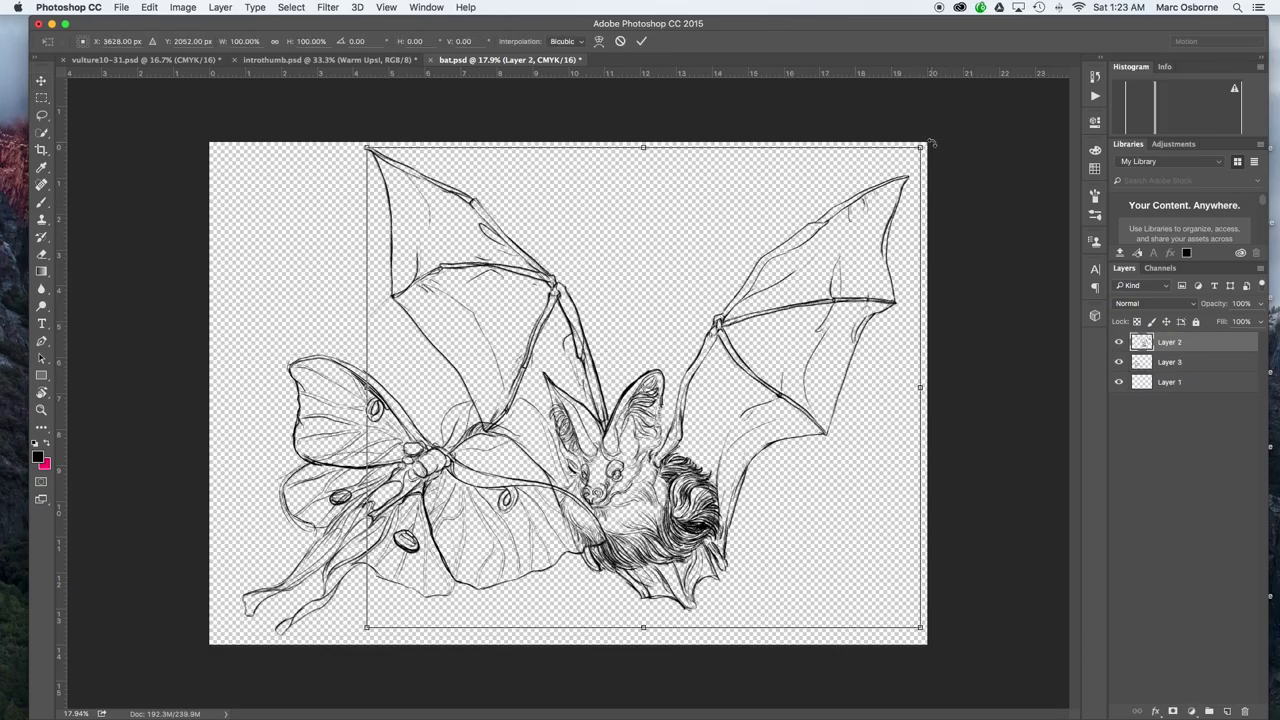
{"action": "left_click_drag", "start_coordinate": [919, 149], "coordinate": [904, 162]}
{"action": "left_click_drag", "start_coordinate": [854, 223], "coordinate": [873, 206]}
{"action": "left_click_drag", "start_coordinate": [929, 137], "coordinate": [861, 78]}
{"action": "left_click_drag", "start_coordinate": [729, 422], "coordinate": [761, 439]}
{"action": "left_click_drag", "start_coordinate": [971, 329], "coordinate": [976, 357]}
{"action": "left_click_drag", "start_coordinate": [745, 471], "coordinate": [743, 471]}
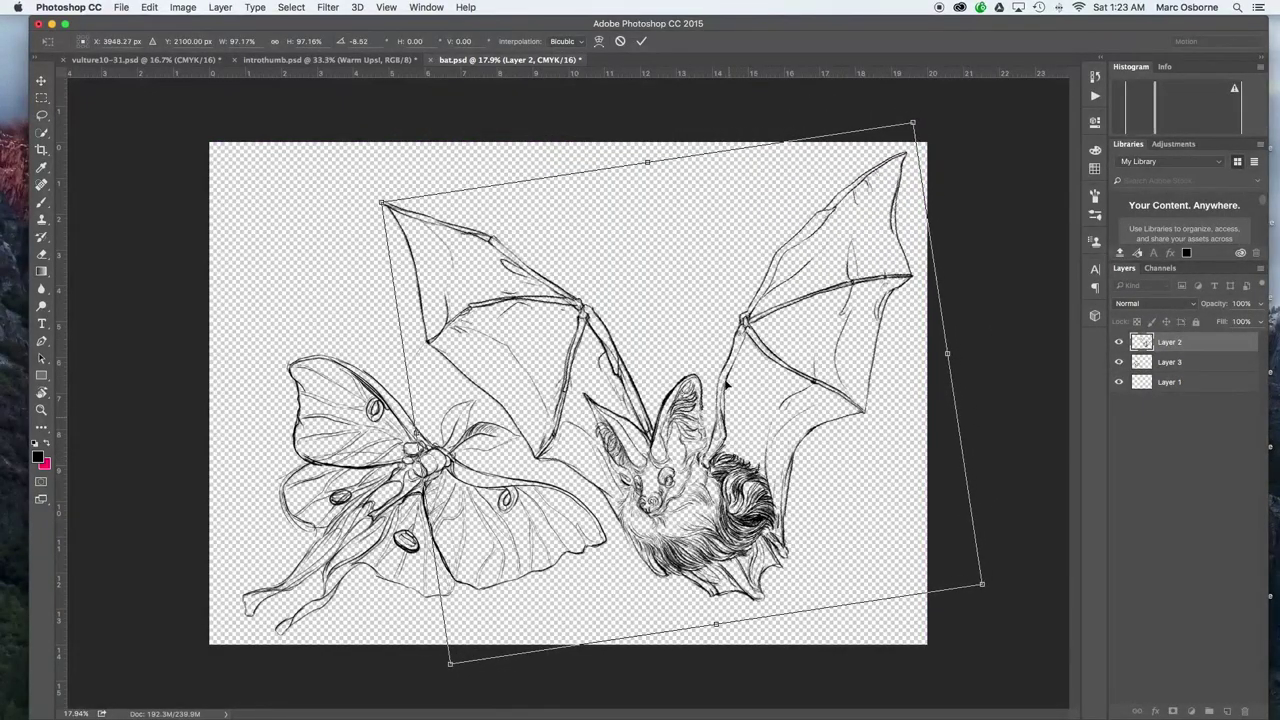
{"action": "left_click", "coordinate": [642, 42]}
- Add a new layer beneath the bat's layer, then move the moth up over the bat's left wing and rotate it slightly clockwise
{"action": "left_click", "coordinate": [1228, 711]}
{"action": "left_click_drag", "start_coordinate": [1172, 344], "coordinate": [1172, 382]}
{"action": "left_click", "coordinate": [1167, 382]}
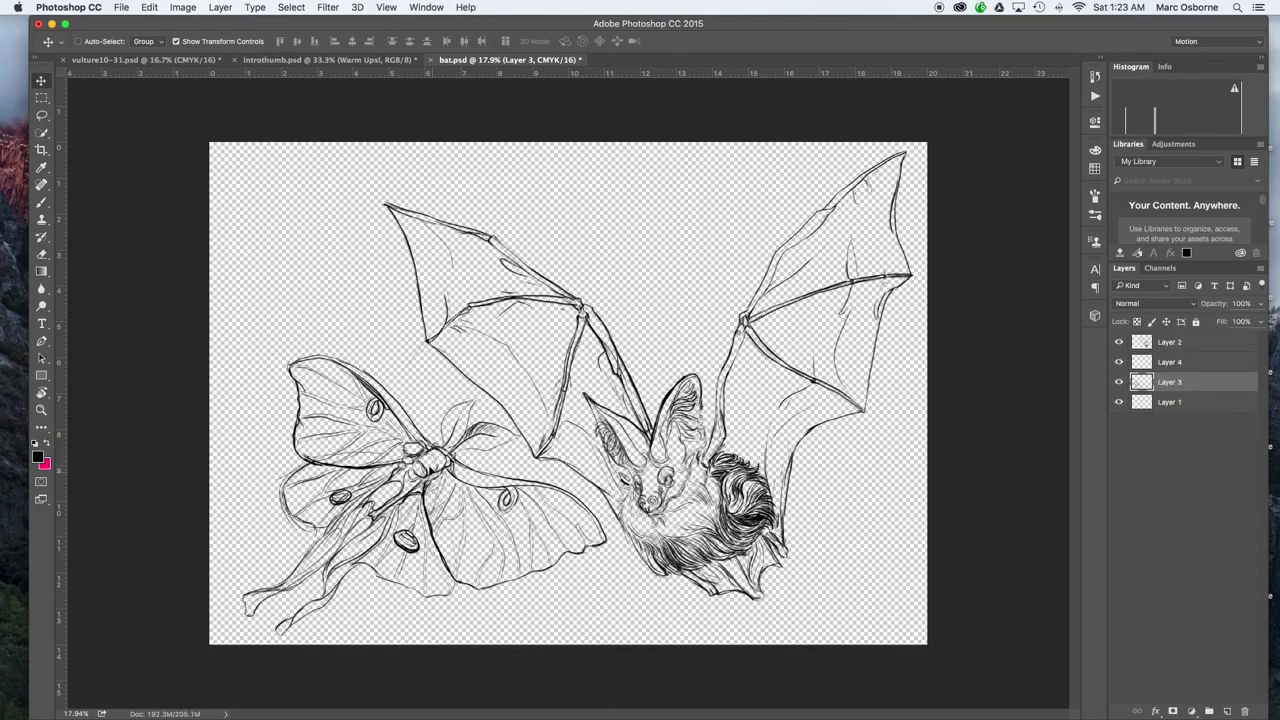
{"action": "left_click_drag", "start_coordinate": [488, 453], "coordinate": [483, 290]}
{"action": "left_click_drag", "start_coordinate": [613, 182], "coordinate": [632, 212]}
{"action": "left_click", "coordinate": [642, 42]}
- Rotate the bat about 18° clockwise, scale it to about 97%, and shift it left on the canvas
{"action": "left_click", "coordinate": [1166, 346]}
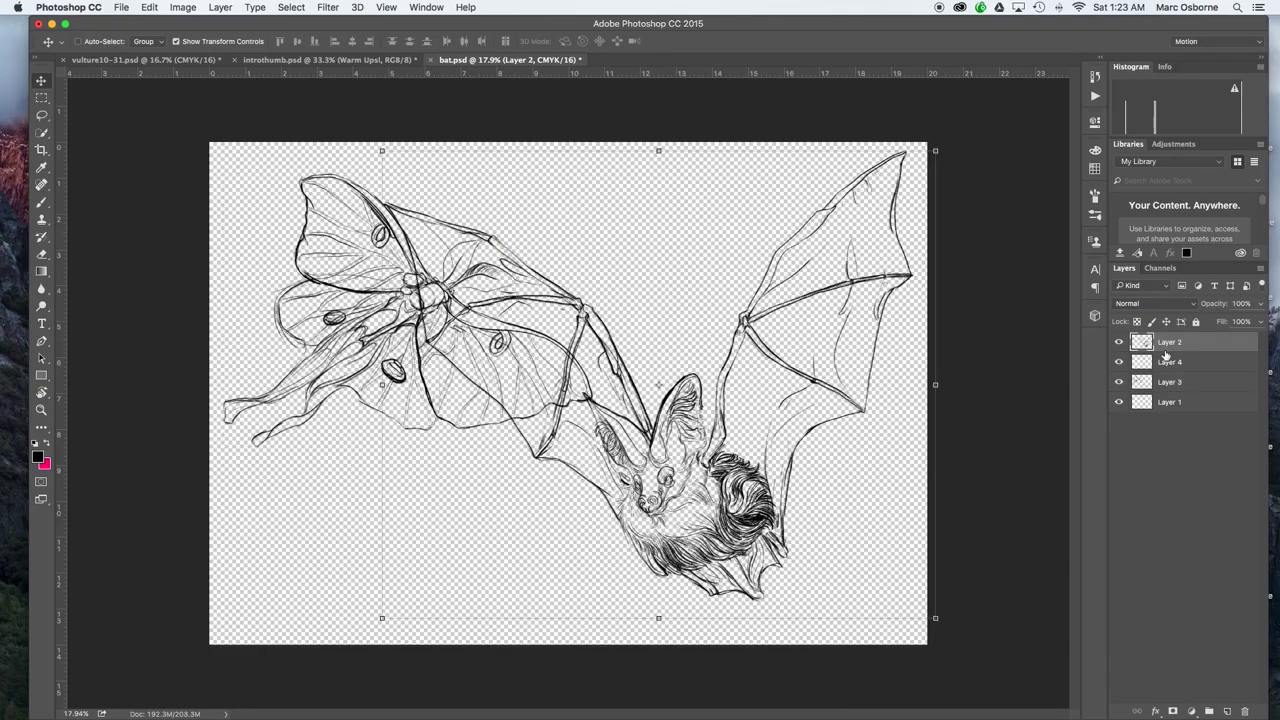
{"action": "left_click_drag", "start_coordinate": [945, 145], "coordinate": [981, 257]}
{"action": "left_click_drag", "start_coordinate": [825, 387], "coordinate": [802, 393]}
{"action": "left_click_drag", "start_coordinate": [964, 257], "coordinate": [946, 268]}
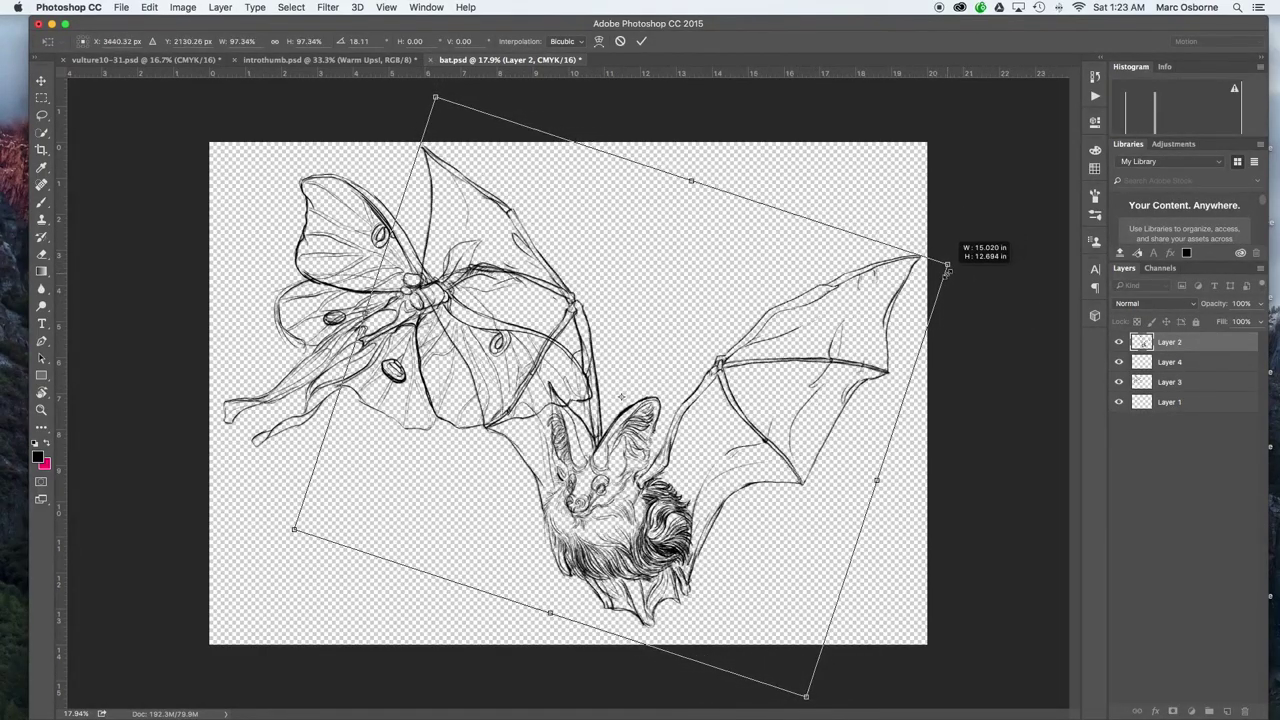
{"action": "left_click_drag", "start_coordinate": [831, 336], "coordinate": [839, 336]}
{"action": "key", "text": "Return"}
- Rotate the moth on Layer 3 about 18° counterclockwise and place it over the bat's left wing
{"action": "left_click", "coordinate": [1162, 382]}
{"action": "left_click_drag", "start_coordinate": [628, 306], "coordinate": [608, 257]}
{"action": "left_click_drag", "start_coordinate": [537, 334], "coordinate": [527, 314]}
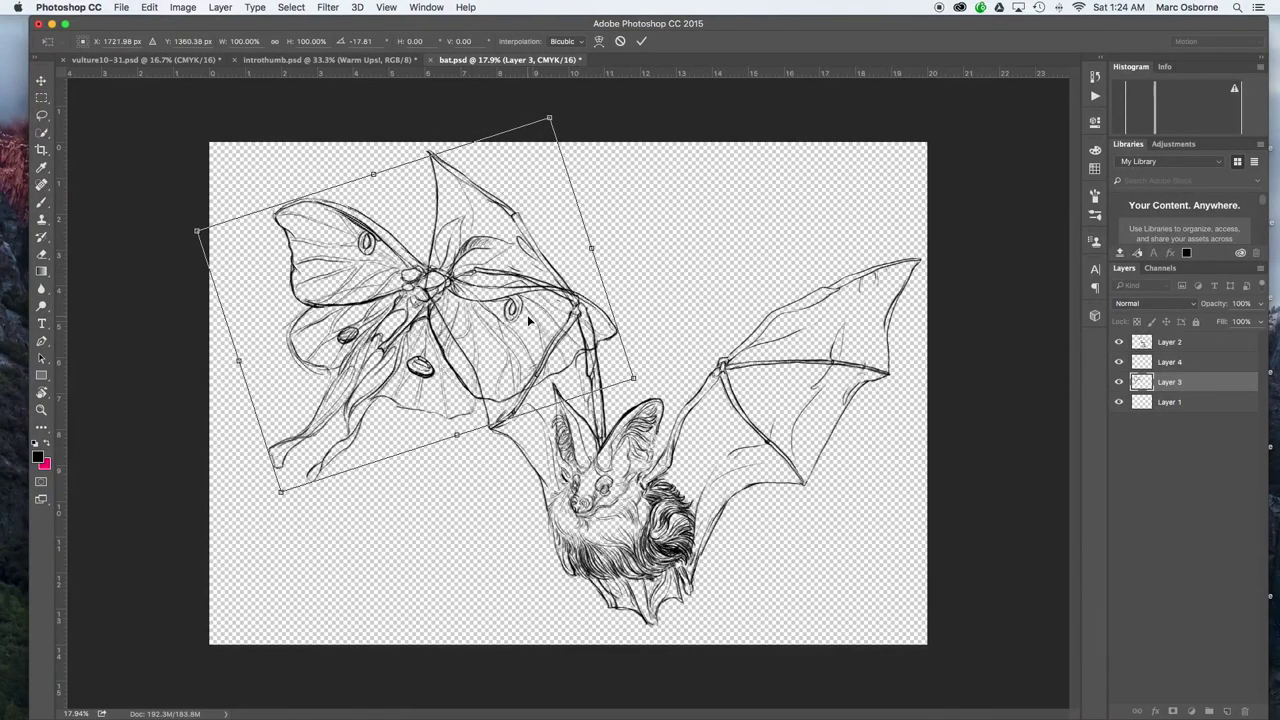
{"action": "left_click", "coordinate": [641, 41]}
- Move Layer 4 beneath the moth's layer and paint wide black strokes down the canvas's left edge with a 1075 px brush
{"action": "left_click_drag", "start_coordinate": [1170, 362], "coordinate": [1174, 384]}
{"action": "key", "text": "b"}
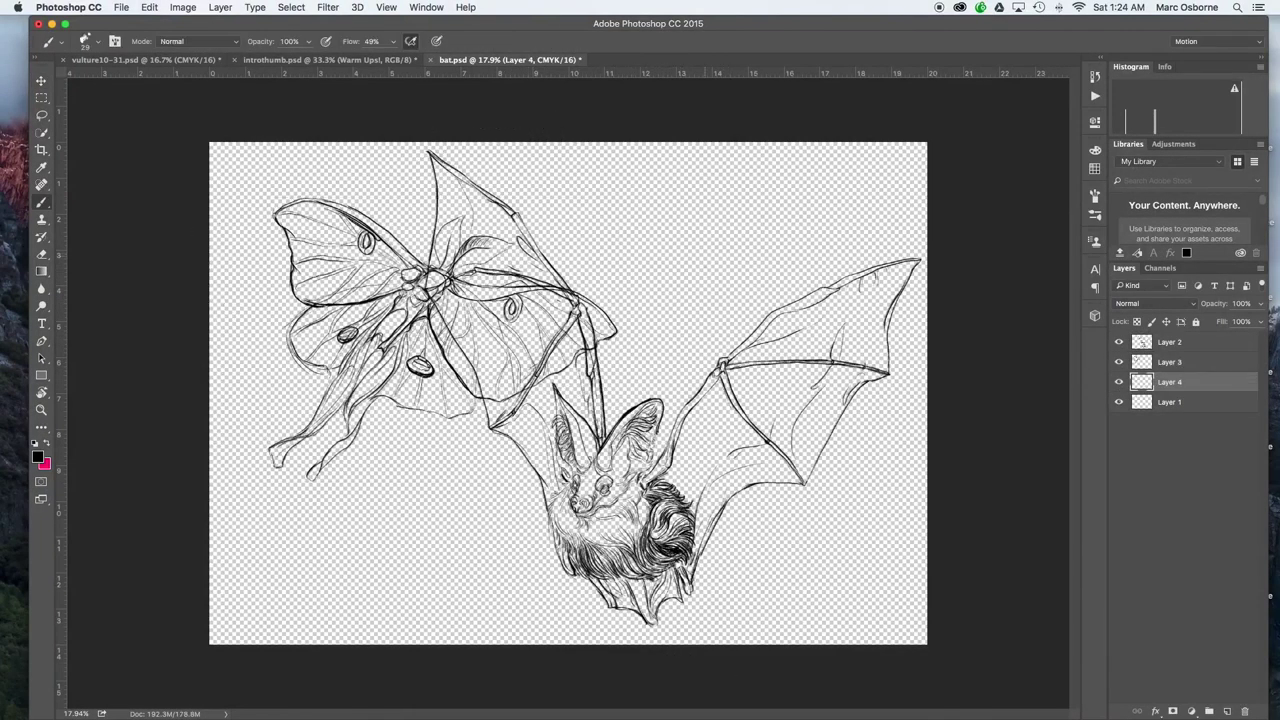
{"action": "left_click_drag", "start_coordinate": [706, 270], "coordinate": [758, 270]}
{"action": "mouse_move", "coordinate": [241, 138]}
{"action": "left_mouse_down"}
{"action": "mouse_move", "coordinate": [223, 486]}
{"action": "mouse_move", "coordinate": [249, 322]}
{"action": "mouse_move", "coordinate": [248, 380]}
{"action": "left_mouse_up"}
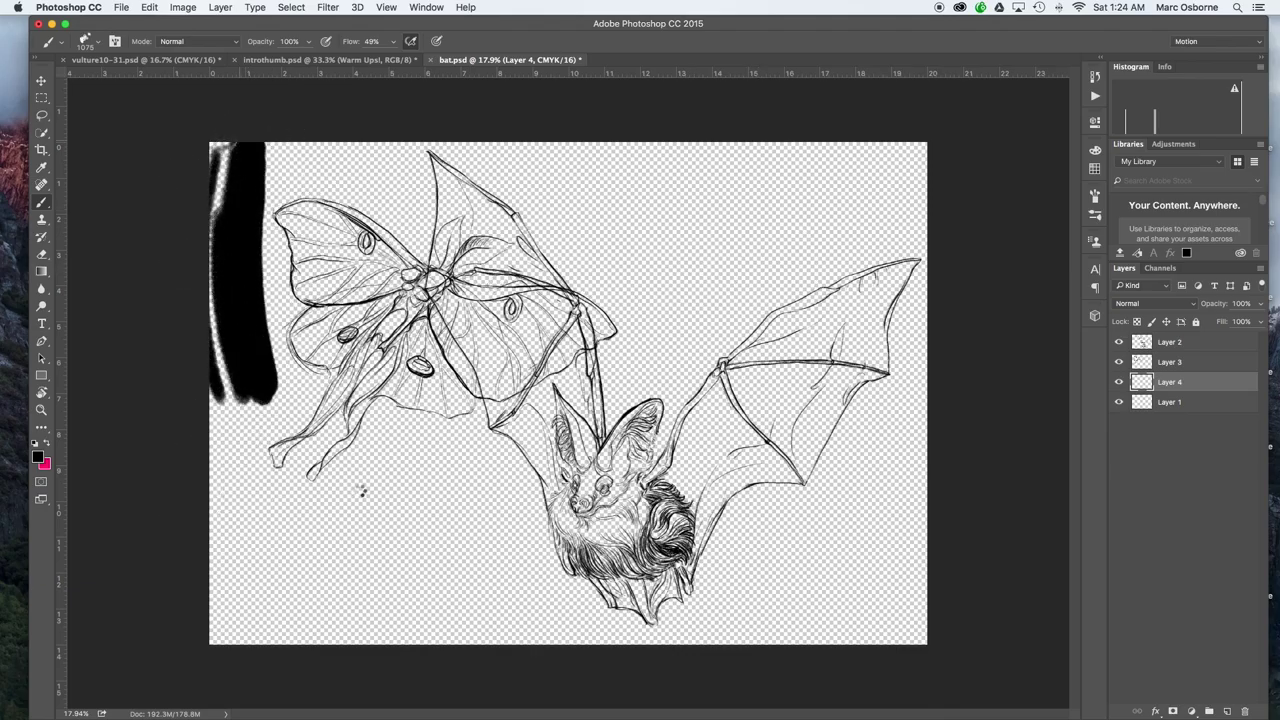
- Switch to the square textured brush, enlarge it from 428 to 1110 px, and block in black across the canvas's left side
{"action": "left_click", "coordinate": [92, 41]}
{"action": "mouse_move", "coordinate": [250, 420]}
{"action": "left_mouse_down"}
{"action": "mouse_move", "coordinate": [246, 494]}
{"action": "mouse_move", "coordinate": [254, 276]}
{"action": "left_mouse_up"}
{"action": "double_click", "coordinate": [200, 291]}
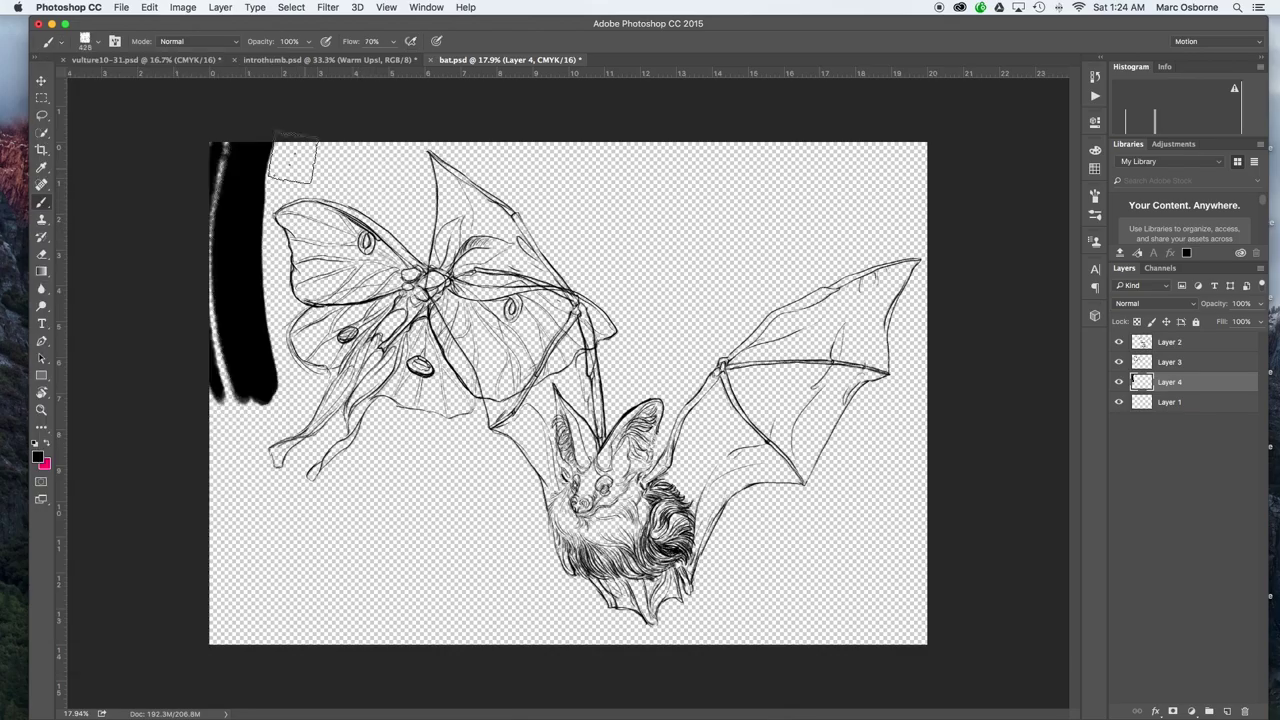
{"action": "mouse_move", "coordinate": [292, 160]}
{"action": "left_mouse_down"}
{"action": "mouse_move", "coordinate": [280, 300]}
{"action": "mouse_move", "coordinate": [320, 340]}
{"action": "mouse_move", "coordinate": [270, 470]}
{"action": "mouse_move", "coordinate": [235, 512]}
{"action": "left_mouse_up"}
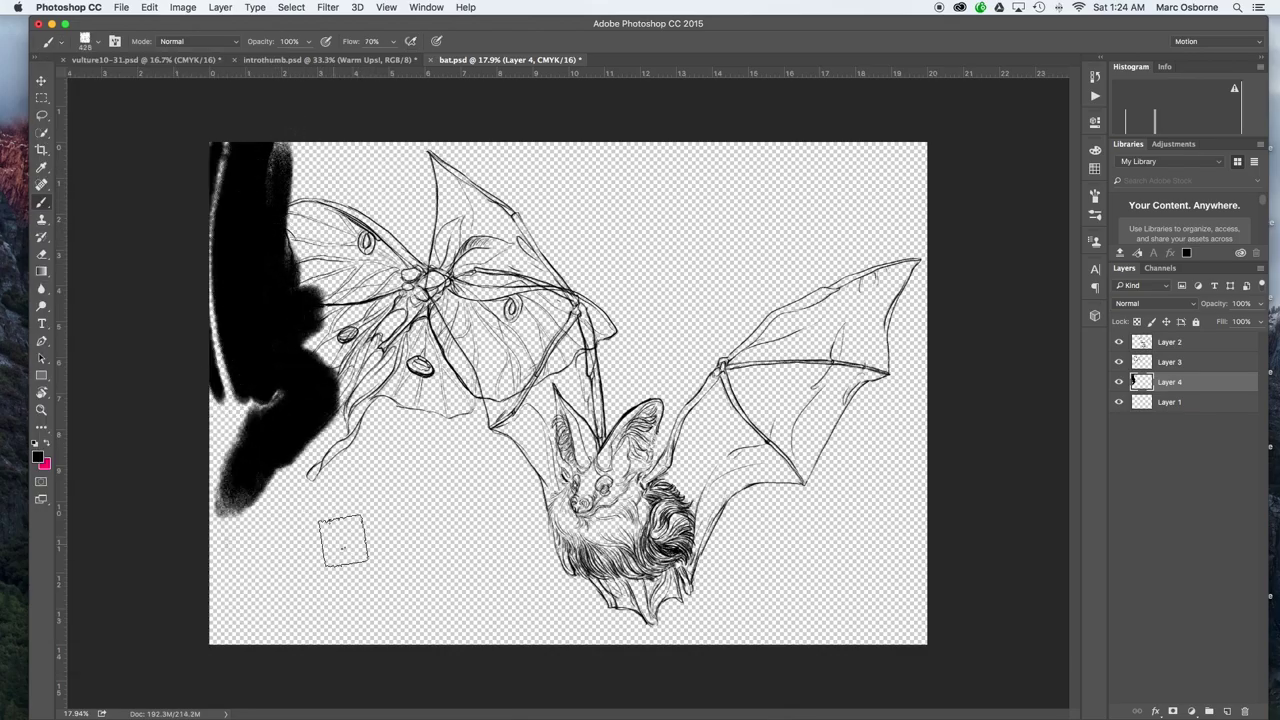
{"action": "key", "text": "bracketright"}
{"action": "key", "text": "bracketright"}
{"action": "key", "text": "bracketright"}
{"action": "key", "text": "bracketright"}
{"action": "key", "text": "bracketright"}
{"action": "key", "text": "bracketright"}
{"action": "key", "text": "bracketright"}
{"action": "mouse_move", "coordinate": [245, 600]}
{"action": "left_mouse_down"}
{"action": "mouse_move", "coordinate": [237, 448]}
{"action": "mouse_move", "coordinate": [310, 591]}
{"action": "mouse_move", "coordinate": [300, 515]}
{"action": "mouse_move", "coordinate": [350, 515]}
{"action": "mouse_move", "coordinate": [432, 458]}
{"action": "left_mouse_up"}
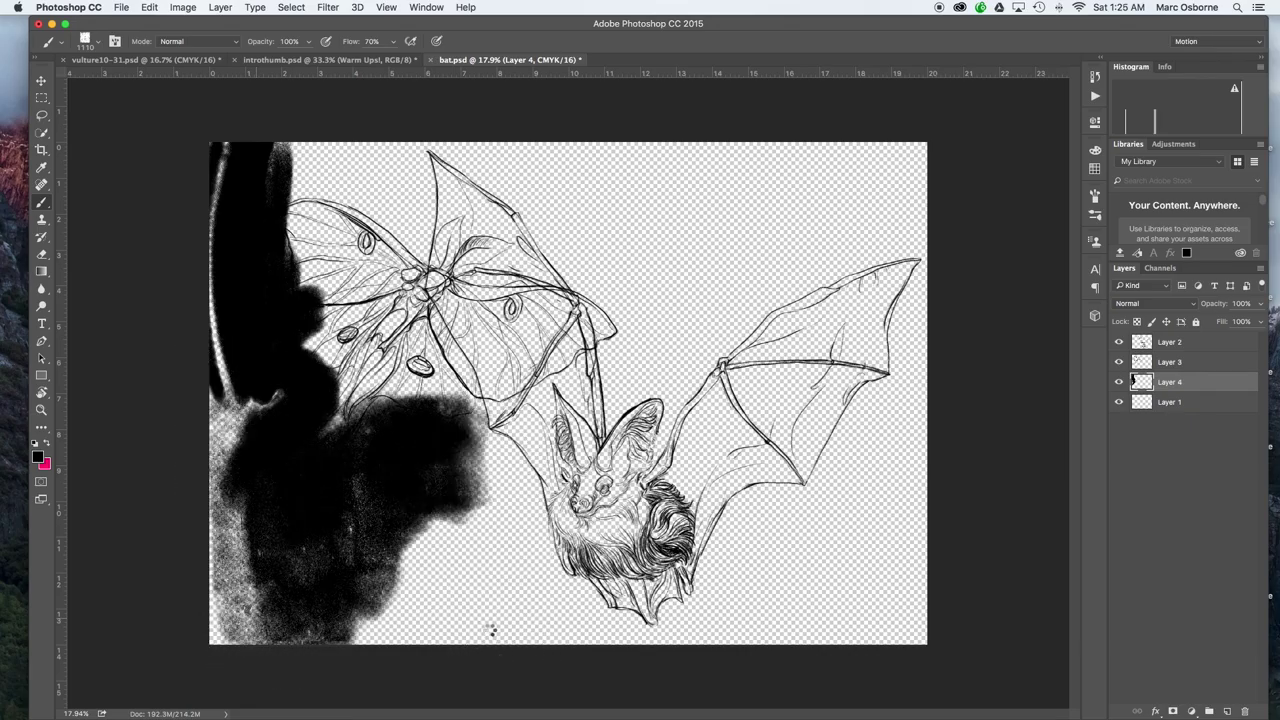
- Fill Layer 4 with black and colorize it using Hue/Saturation at hue 223, saturation 65 and lightness -30
{"action": "key", "text": "super+BackSpace"}
{"action": "key", "text": "alt+BackSpace"}
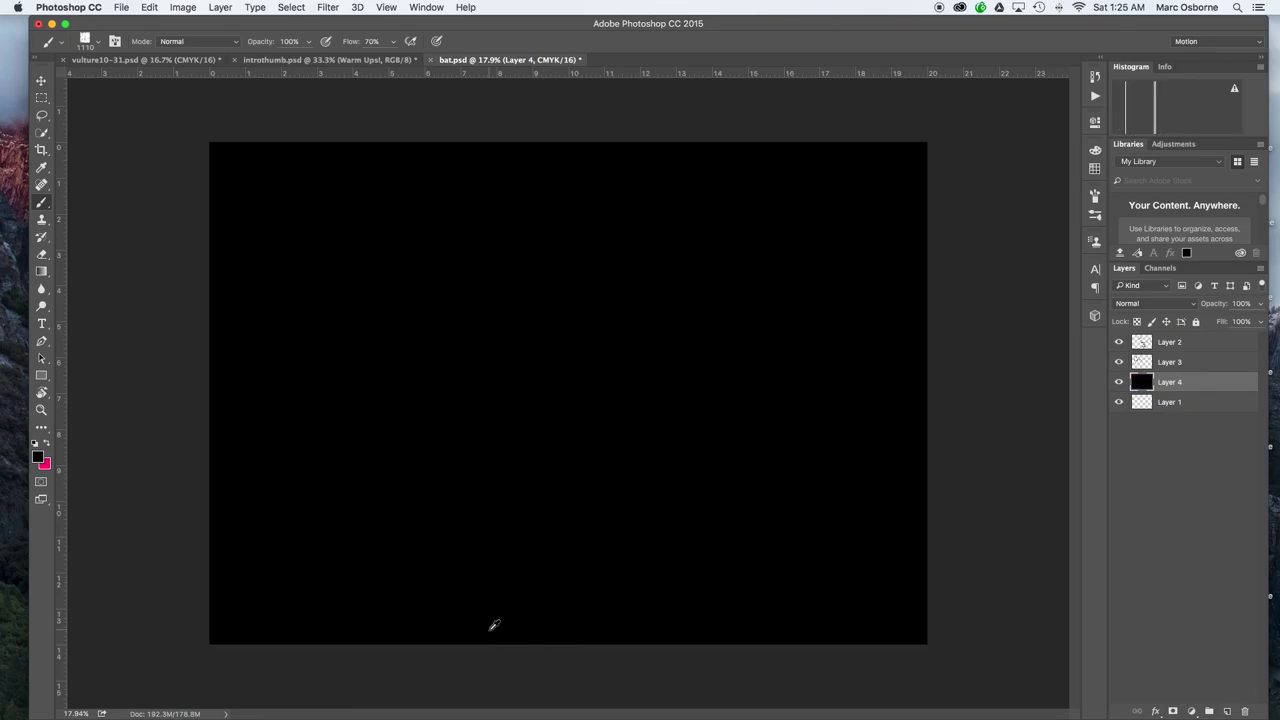
{"action": "key", "text": "super+u"}
{"action": "mouse_move", "coordinate": [890, 296]}
{"action": "left_mouse_down"}
{"action": "mouse_move", "coordinate": [908, 297]}
{"action": "mouse_move", "coordinate": [908, 263]}
{"action": "left_mouse_up"}
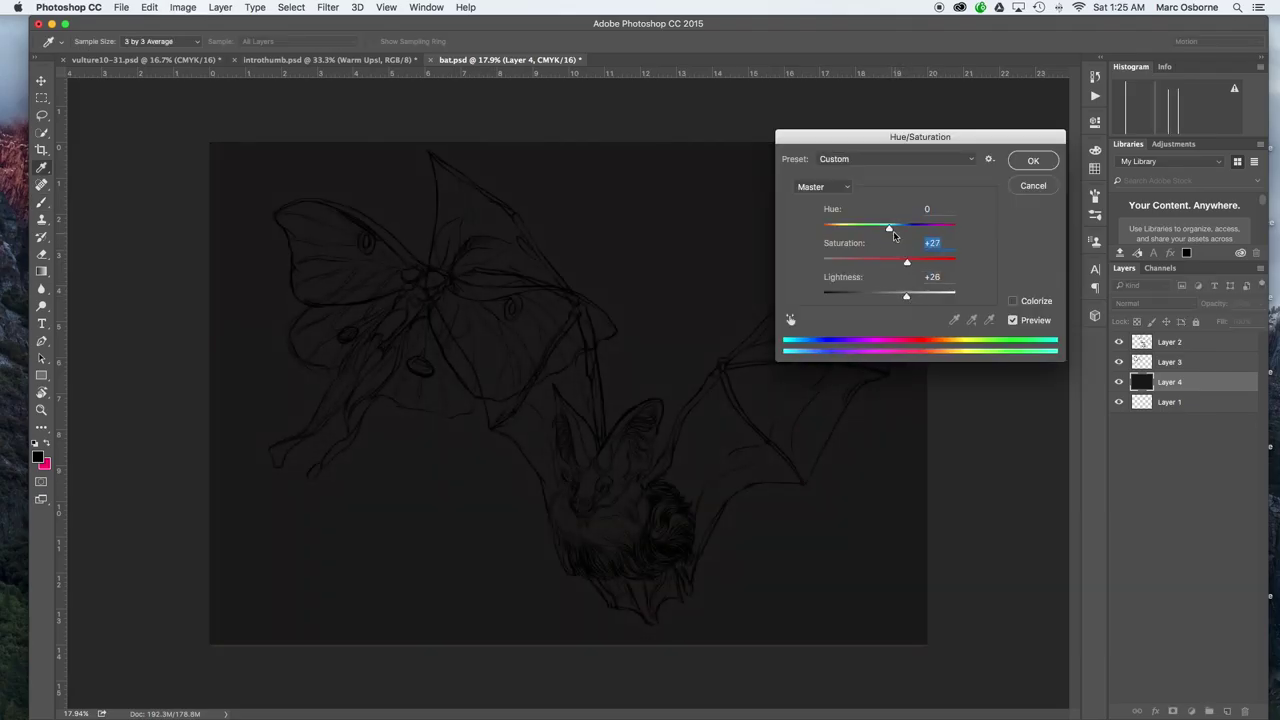
{"action": "left_click", "coordinate": [1013, 301]}
{"action": "left_click_drag", "start_coordinate": [825, 230], "coordinate": [869, 298]}
{"action": "left_click_drag", "start_coordinate": [889, 263], "coordinate": [909, 264]}
{"action": "left_click_drag", "start_coordinate": [909, 230], "coordinate": [905, 231]}
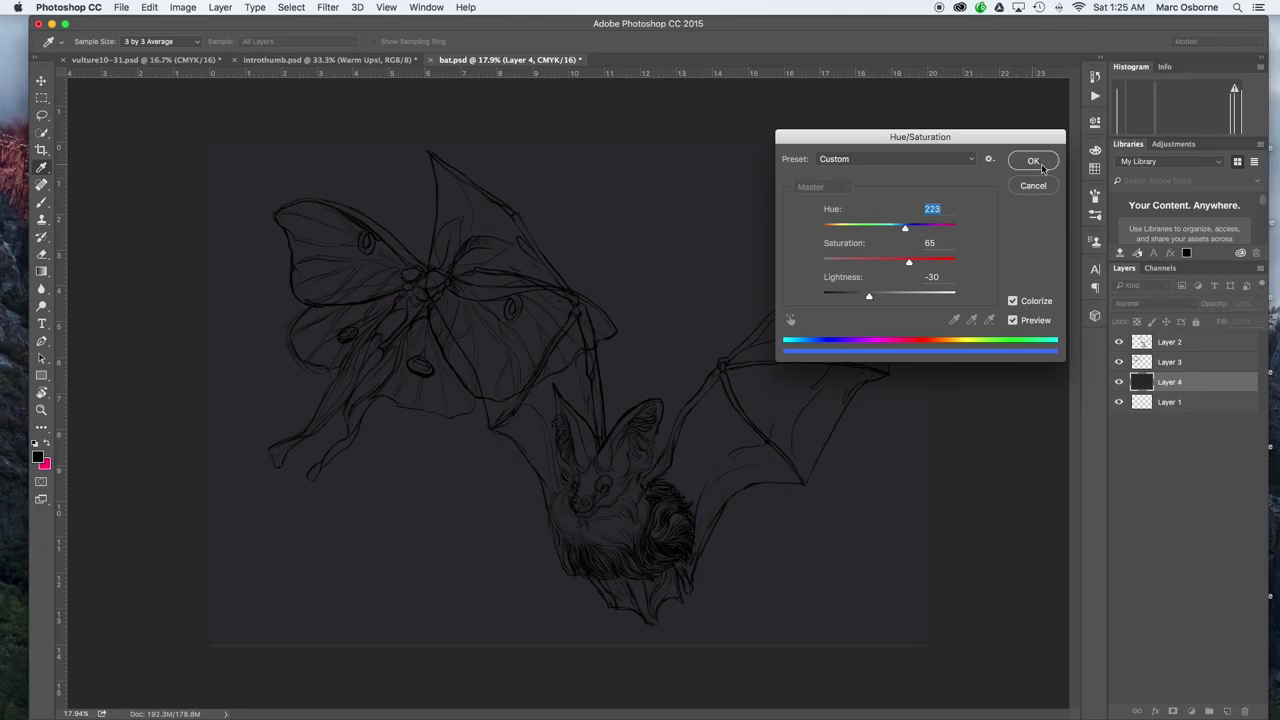
{"action": "left_click", "coordinate": [1034, 161]}
- Choose the recent 80 px textured brush and add a new layer above the dark background layer
{"action": "left_click", "coordinate": [98, 42]}
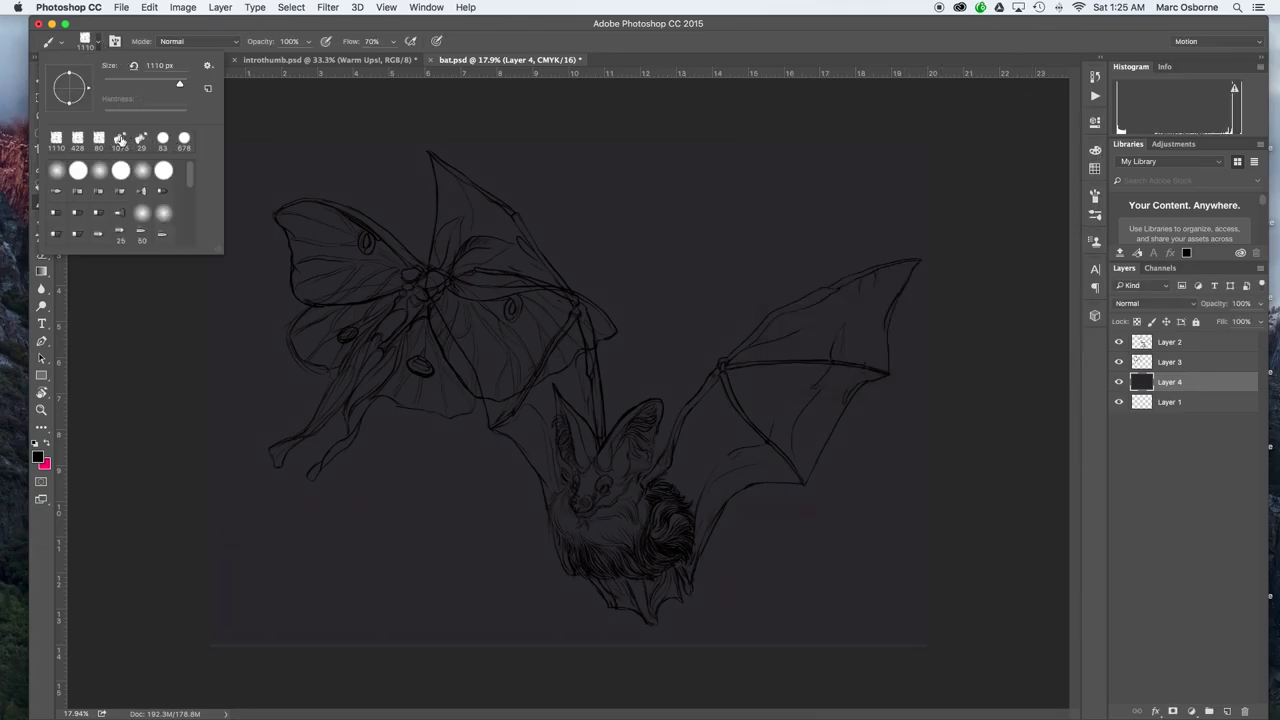
{"action": "left_click", "coordinate": [106, 138]}
{"action": "left_click", "coordinate": [865, 200]}
{"action": "left_click", "coordinate": [1226, 710]}
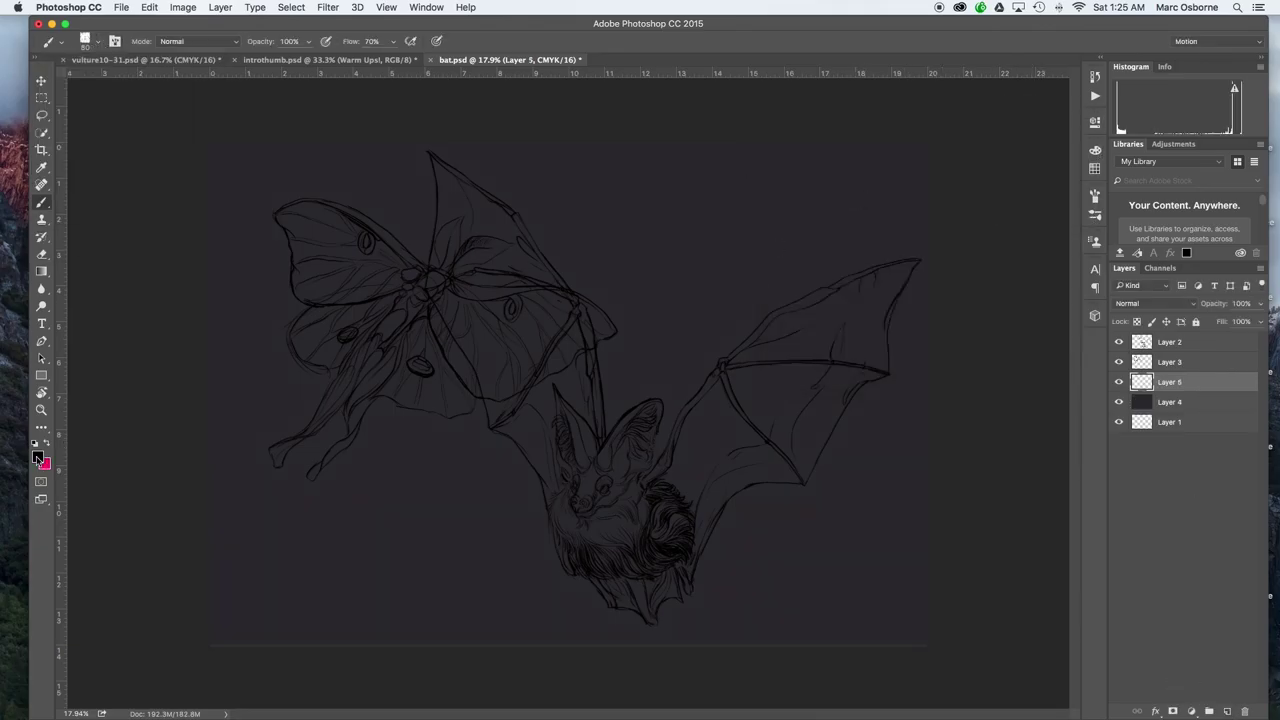
- Set the foreground color to purple #4e3f6e and paint the bat's face, ears and the right wing's leading edge
{"action": "left_click", "coordinate": [38, 459]}
{"action": "left_click", "coordinate": [718, 289]}
{"action": "left_click_drag", "start_coordinate": [786, 321], "coordinate": [814, 286]}
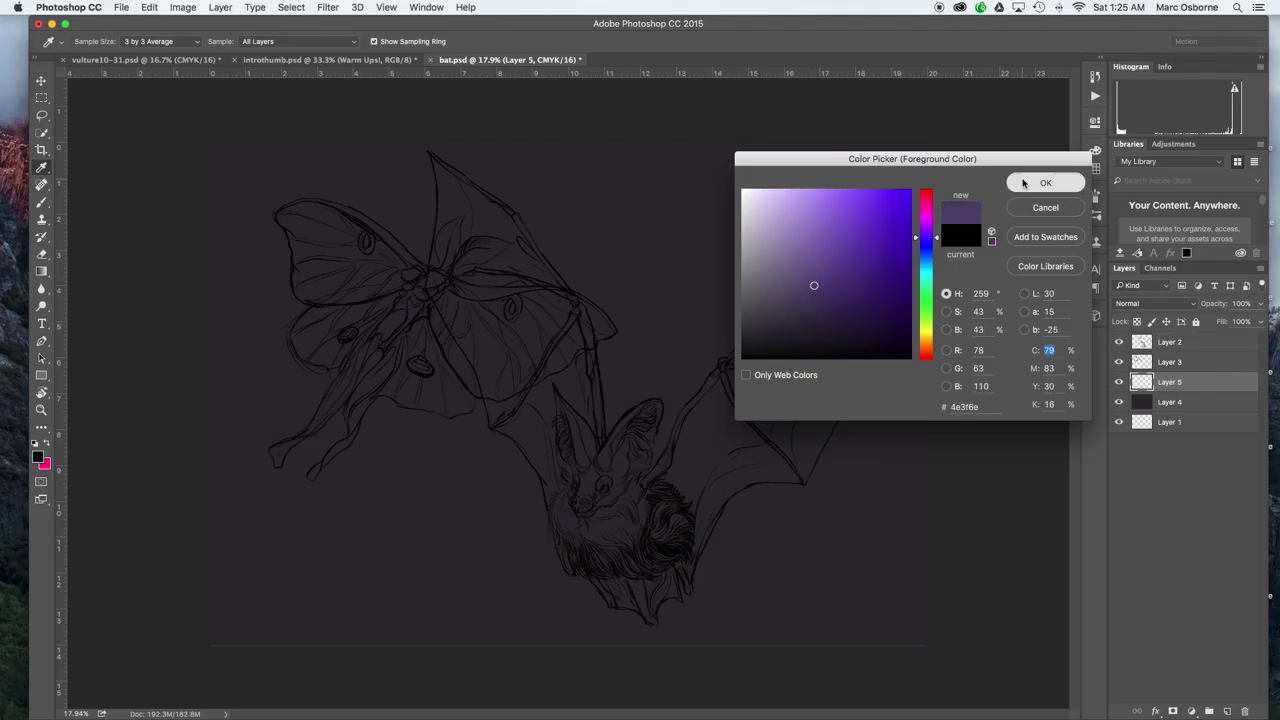
{"action": "left_click", "coordinate": [1023, 183]}
{"action": "mouse_move", "coordinate": [603, 458]}
{"action": "left_mouse_down"}
{"action": "mouse_move", "coordinate": [643, 410]}
{"action": "mouse_move", "coordinate": [583, 464]}
{"action": "mouse_move", "coordinate": [560, 397]}
{"action": "mouse_move", "coordinate": [583, 511]}
{"action": "mouse_move", "coordinate": [623, 467]}
{"action": "mouse_move", "coordinate": [607, 470]}
{"action": "mouse_move", "coordinate": [612, 485]}
{"action": "mouse_move", "coordinate": [654, 458]}
{"action": "left_mouse_up"}
{"action": "mouse_move", "coordinate": [693, 404]}
{"action": "left_mouse_down"}
{"action": "mouse_move", "coordinate": [777, 309]}
{"action": "mouse_move", "coordinate": [878, 266]}
{"action": "left_mouse_up"}
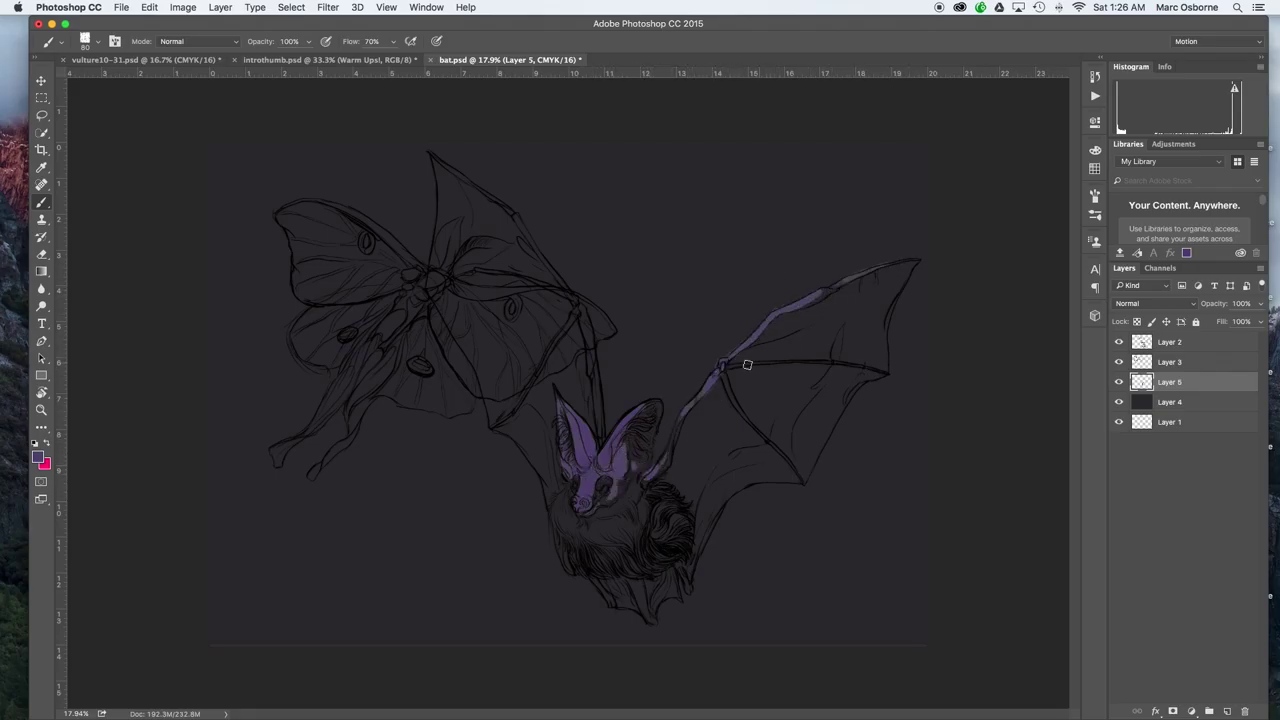
- Paint purple over the bat's chest fur, back and tail, and along the left wing's arm and leading edge
{"action": "mouse_move", "coordinate": [572, 533]}
{"action": "left_mouse_down"}
{"action": "mouse_move", "coordinate": [565, 508]}
{"action": "mouse_move", "coordinate": [590, 536]}
{"action": "mouse_move", "coordinate": [620, 528]}
{"action": "mouse_move", "coordinate": [561, 532]}
{"action": "mouse_move", "coordinate": [613, 511]}
{"action": "mouse_move", "coordinate": [622, 543]}
{"action": "left_mouse_up"}
{"action": "left_click_drag", "start_coordinate": [658, 503], "coordinate": [660, 534]}
{"action": "left_click_drag", "start_coordinate": [632, 588], "coordinate": [646, 618]}
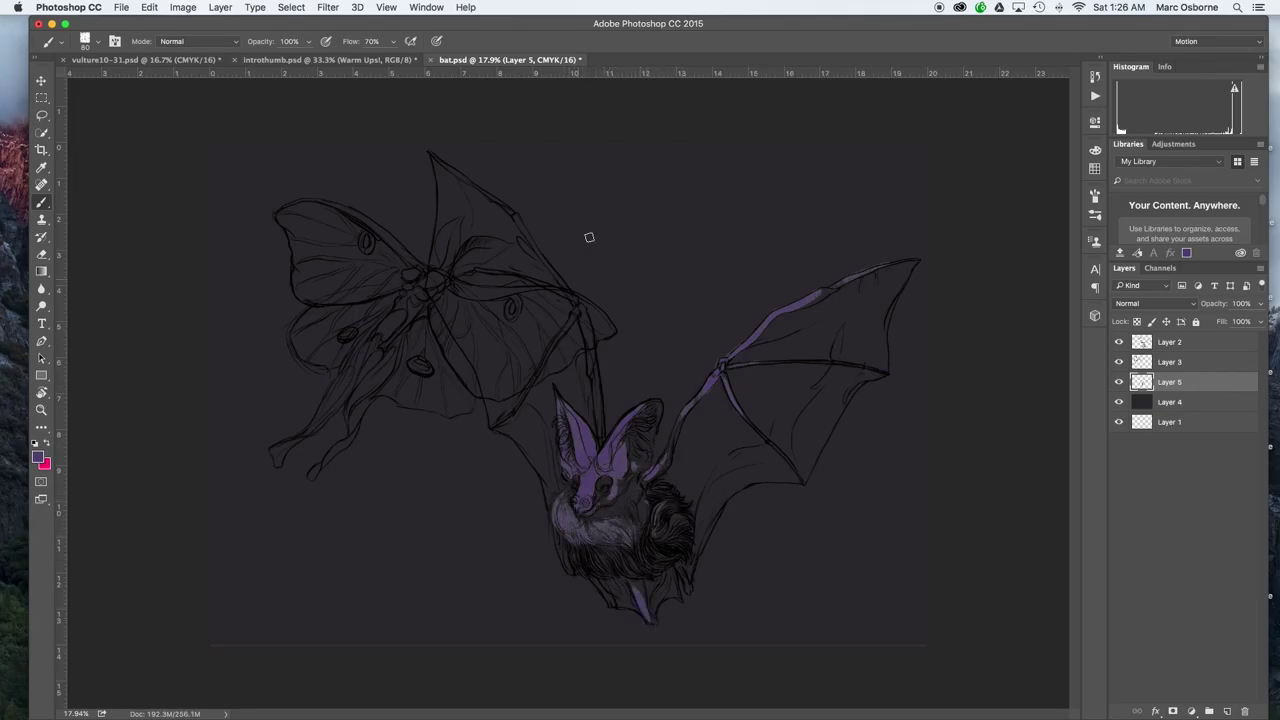
{"action": "left_click_drag", "start_coordinate": [601, 434], "coordinate": [590, 372]}
{"action": "mouse_move", "coordinate": [436, 158]}
{"action": "left_mouse_down"}
{"action": "mouse_move", "coordinate": [518, 220]}
{"action": "mouse_move", "coordinate": [550, 270]}
{"action": "left_mouse_up"}
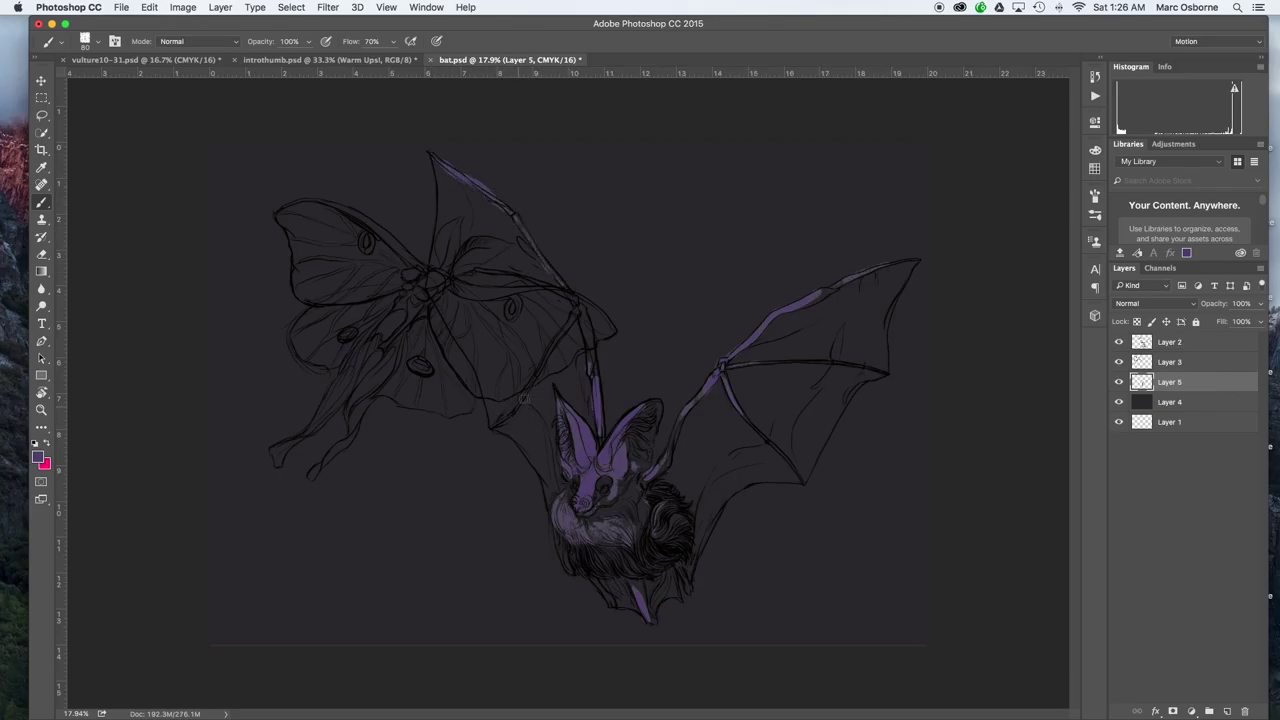
{"action": "left_click_drag", "start_coordinate": [542, 467], "coordinate": [537, 456]}
- Try a slightly lighter purple, #624e8a, inside the bat's right ear and undo the stroke
{"action": "left_click", "coordinate": [40, 456]}
{"action": "left_click", "coordinate": [814, 264]}
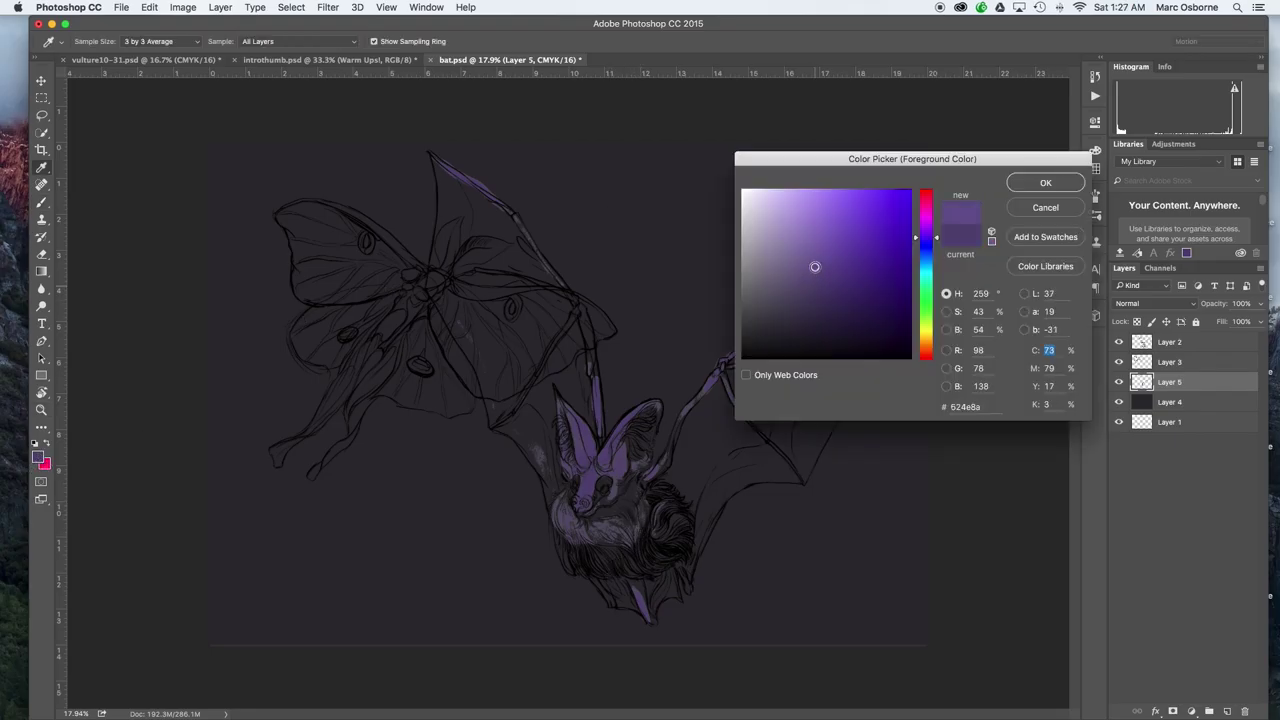
{"action": "left_click", "coordinate": [1040, 181]}
{"action": "left_click_drag", "start_coordinate": [620, 447], "coordinate": [638, 444]}
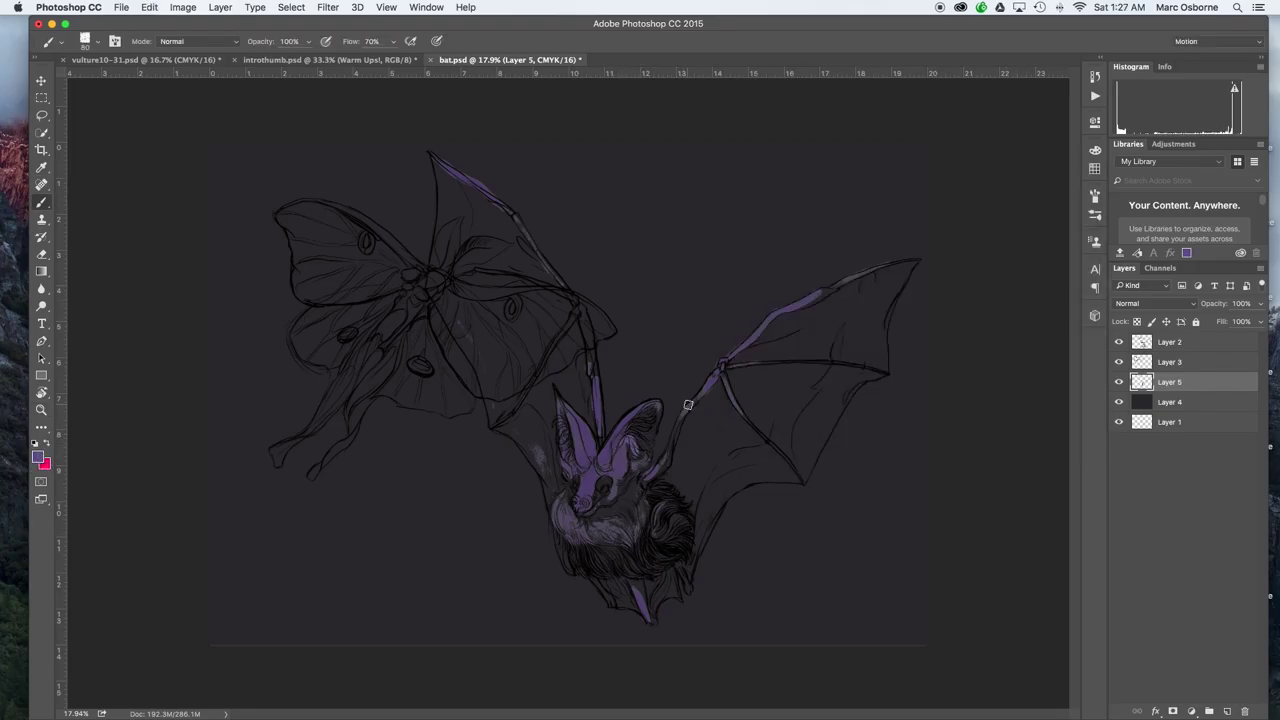
{"action": "key", "text": "super+z"}
- With a 30 px brush in light purple #9181b2, paint highlights on the bat's ears, face and chest fur and along both wings' leading edges
{"action": "left_click_drag", "start_coordinate": [705, 280], "coordinate": [702, 287]}
{"action": "left_click", "coordinate": [39, 456]}
{"action": "left_click", "coordinate": [806, 252]}
{"action": "left_click", "coordinate": [1043, 182]}
{"action": "mouse_move", "coordinate": [626, 434]}
{"action": "left_mouse_down"}
{"action": "mouse_move", "coordinate": [646, 420]}
{"action": "mouse_move", "coordinate": [634, 458]}
{"action": "left_mouse_up"}
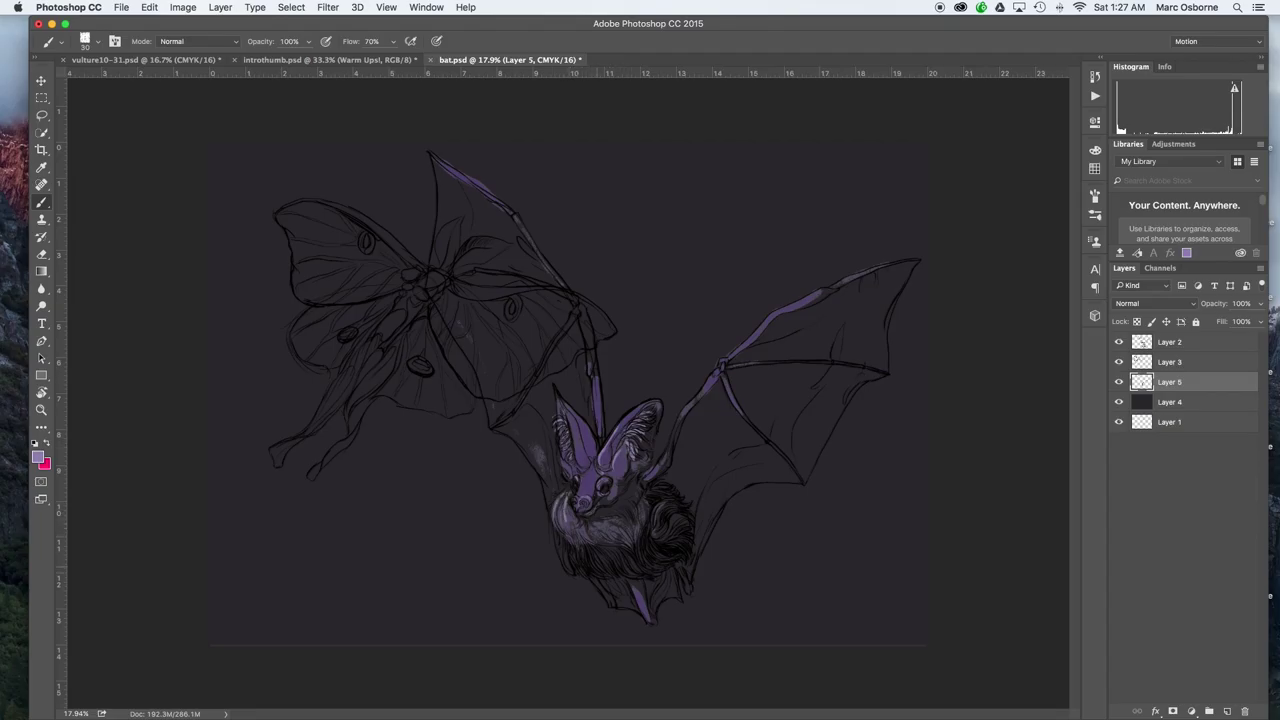
{"action": "mouse_move", "coordinate": [604, 566]}
{"action": "left_mouse_down"}
{"action": "mouse_move", "coordinate": [632, 550]}
{"action": "mouse_move", "coordinate": [606, 530]}
{"action": "mouse_move", "coordinate": [642, 510]}
{"action": "left_mouse_up"}
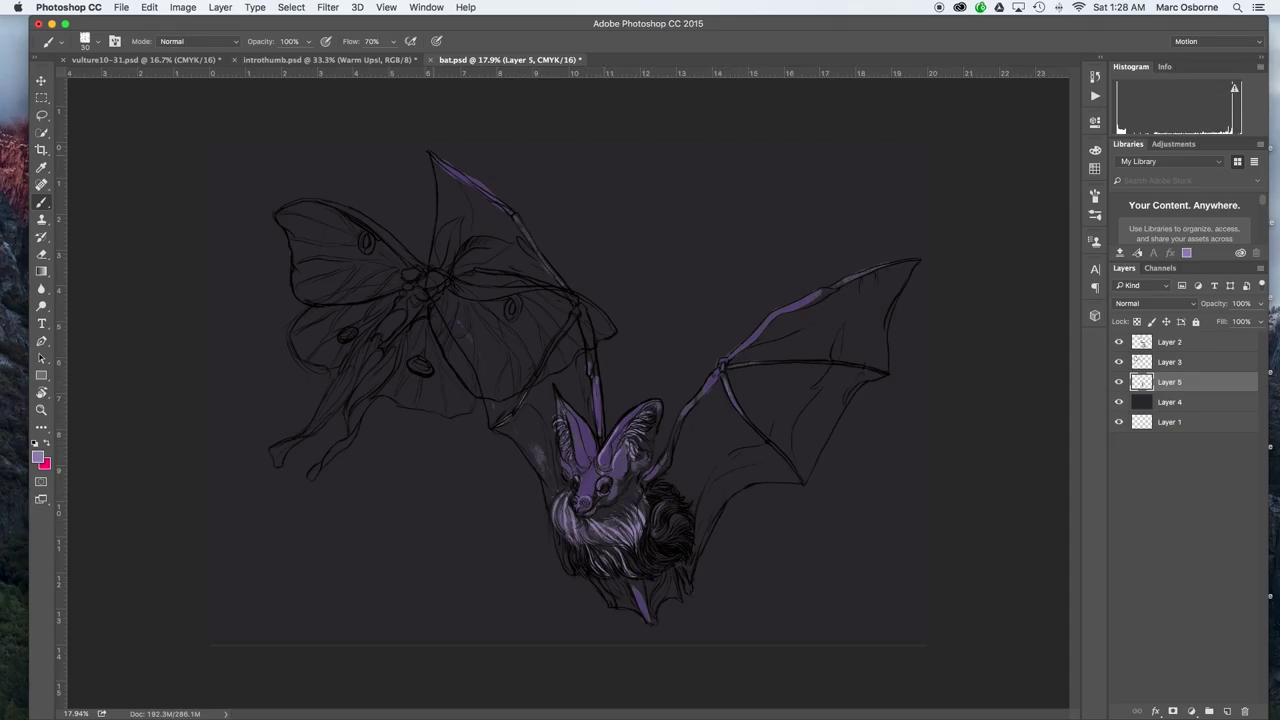
{"action": "mouse_move", "coordinate": [430, 152]}
{"action": "left_mouse_down"}
{"action": "mouse_move", "coordinate": [512, 214]}
{"action": "mouse_move", "coordinate": [538, 254]}
{"action": "left_mouse_up"}
{"action": "left_click_drag", "start_coordinate": [798, 300], "coordinate": [893, 263]}
- Set the foreground color to dark purple #413a51 and shade the bat's neck and the dark fur on its back
{"action": "left_click", "coordinate": [38, 457]}
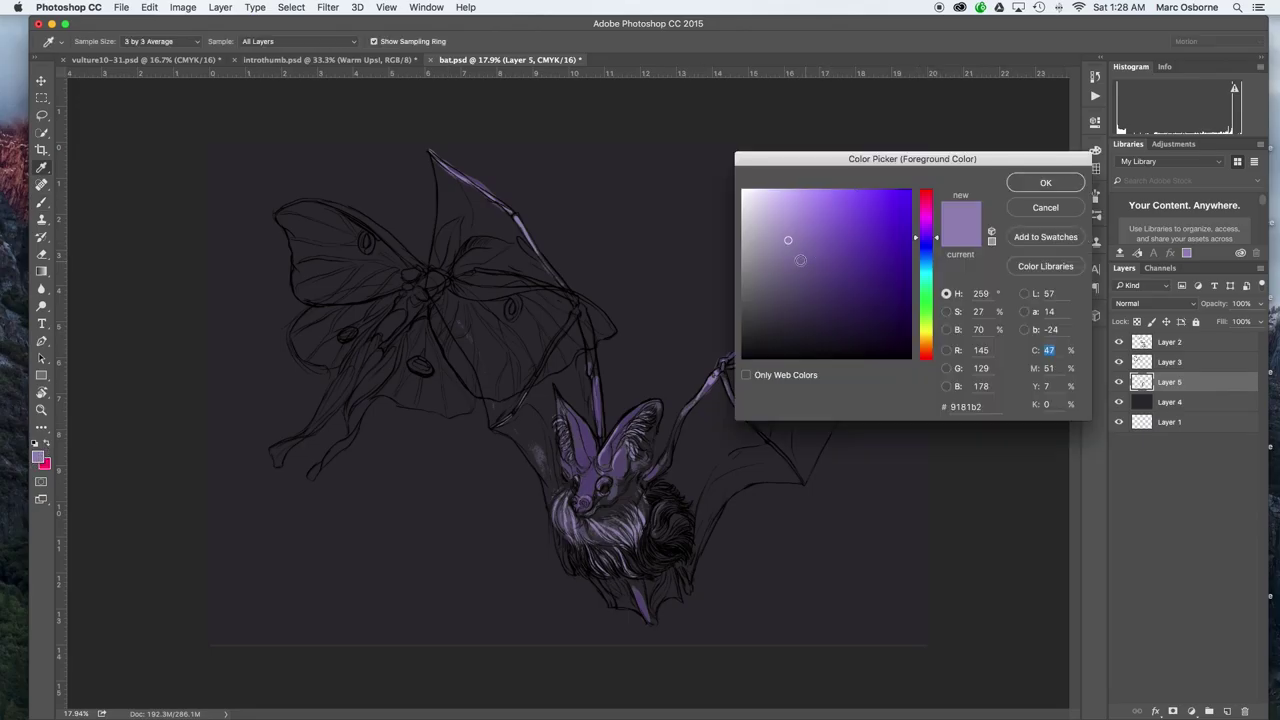
{"action": "left_click_drag", "start_coordinate": [799, 262], "coordinate": [790, 305]}
{"action": "left_click", "coordinate": [1047, 183]}
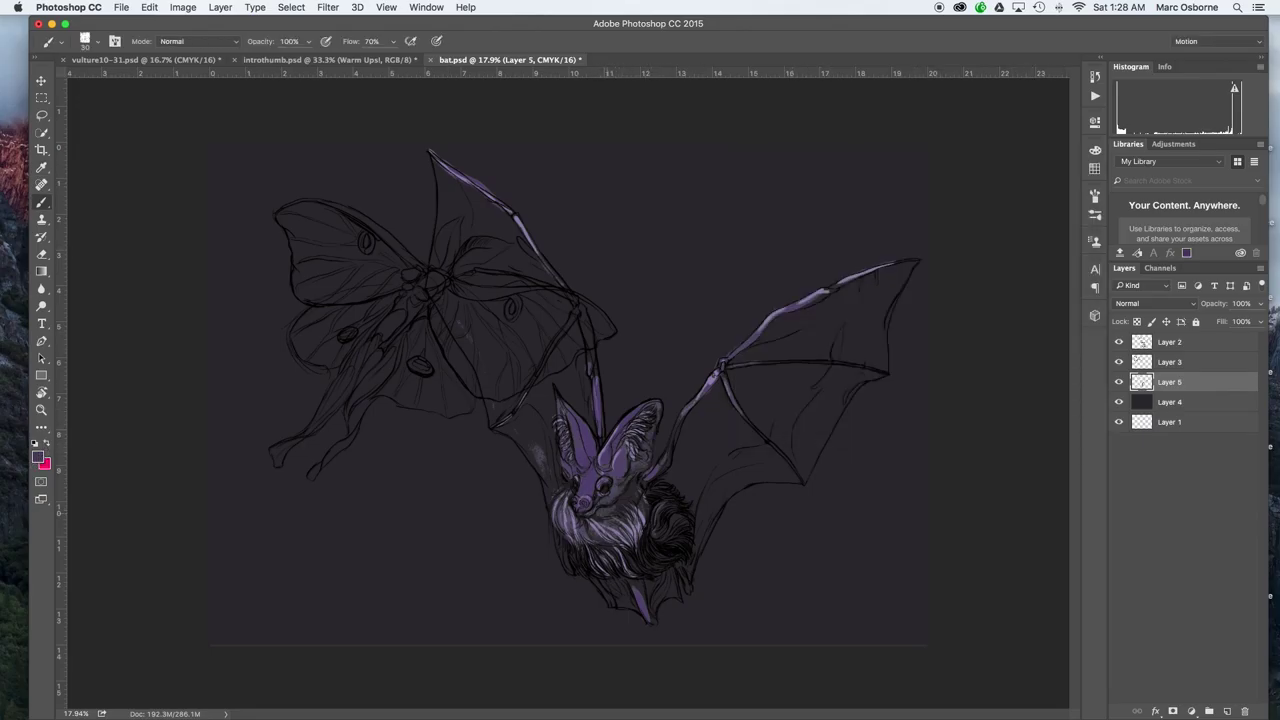
{"action": "left_click_drag", "start_coordinate": [608, 512], "coordinate": [634, 500]}
{"action": "mouse_move", "coordinate": [669, 507]}
{"action": "left_mouse_down"}
{"action": "mouse_move", "coordinate": [662, 534]}
{"action": "mouse_move", "coordinate": [680, 543]}
{"action": "left_mouse_up"}
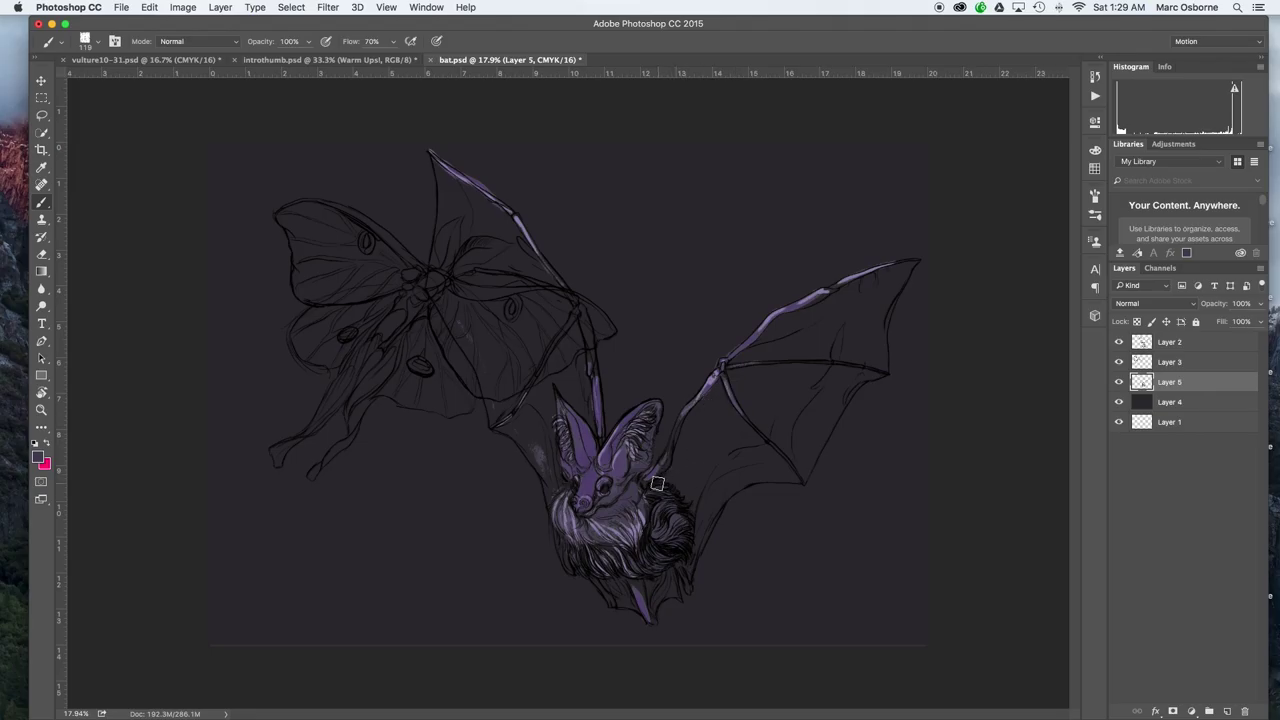
- Paint the membranes of both bat wings with purple strokes using a 119 px brush, including the left wing's upper panel
{"action": "mouse_move", "coordinate": [658, 484]}
{"action": "left_mouse_down"}
{"action": "mouse_move", "coordinate": [720, 392]}
{"action": "mouse_move", "coordinate": [675, 484]}
{"action": "mouse_move", "coordinate": [710, 468]}
{"action": "mouse_move", "coordinate": [734, 429]}
{"action": "mouse_move", "coordinate": [743, 449]}
{"action": "mouse_move", "coordinate": [731, 378]}
{"action": "mouse_move", "coordinate": [756, 420]}
{"action": "mouse_move", "coordinate": [789, 420]}
{"action": "mouse_move", "coordinate": [746, 349]}
{"action": "mouse_move", "coordinate": [860, 290]}
{"action": "left_mouse_up"}
{"action": "mouse_move", "coordinate": [588, 356]}
{"action": "left_mouse_down"}
{"action": "mouse_move", "coordinate": [569, 383]}
{"action": "mouse_move", "coordinate": [548, 384]}
{"action": "mouse_move", "coordinate": [553, 469]}
{"action": "mouse_move", "coordinate": [538, 390]}
{"action": "mouse_move", "coordinate": [536, 428]}
{"action": "left_mouse_up"}
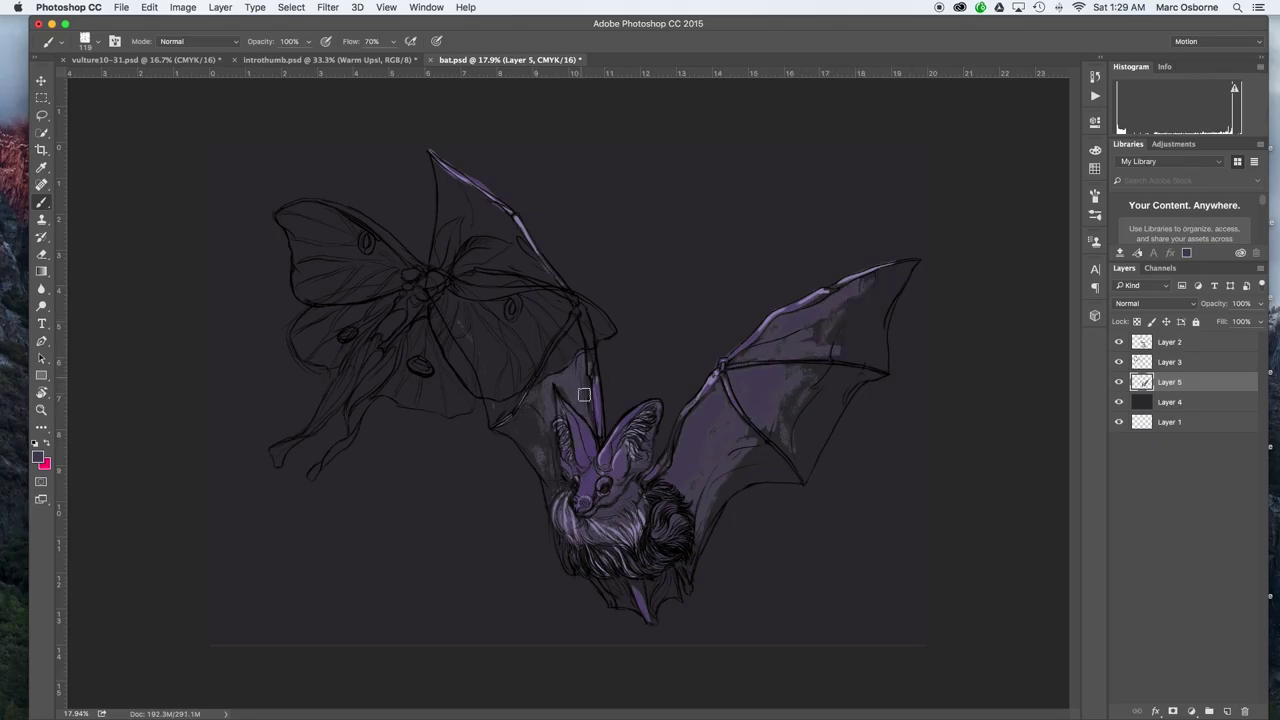
{"action": "left_click_drag", "start_coordinate": [592, 378], "coordinate": [588, 358]}
{"action": "left_click_drag", "start_coordinate": [616, 465], "coordinate": [606, 467]}
{"action": "left_click_drag", "start_coordinate": [731, 428], "coordinate": [753, 428]}
{"action": "mouse_move", "coordinate": [719, 380]}
{"action": "left_mouse_down"}
{"action": "mouse_move", "coordinate": [678, 455]}
{"action": "mouse_move", "coordinate": [756, 442]}
{"action": "left_mouse_up"}
{"action": "mouse_move", "coordinate": [452, 182]}
{"action": "left_mouse_down"}
{"action": "mouse_move", "coordinate": [531, 263]}
{"action": "mouse_move", "coordinate": [517, 237]}
{"action": "left_mouse_up"}
- Pick a slightly darker purple and fill and blend the right wing's membrane with a larger brush, sampling colors from the wing
{"action": "left_click", "coordinate": [39, 456]}
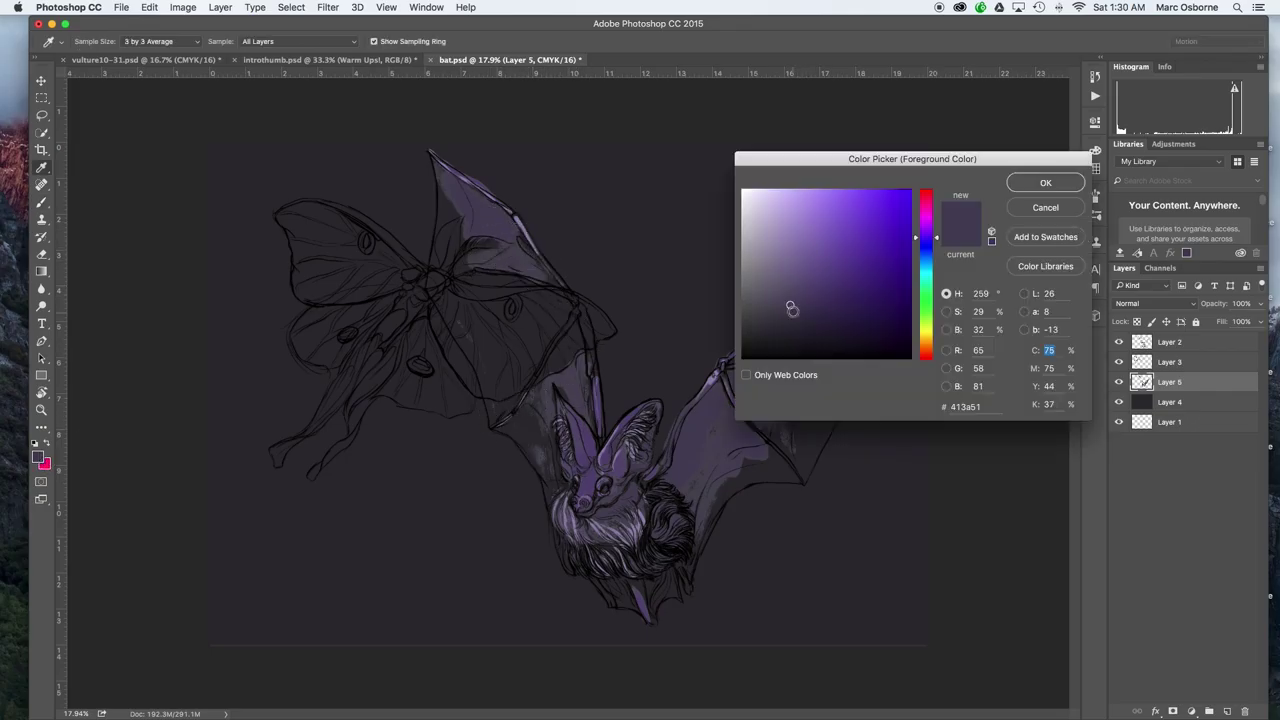
{"action": "left_click", "coordinate": [793, 311]}
{"action": "left_click", "coordinate": [1040, 190]}
{"action": "mouse_move", "coordinate": [710, 520]}
{"action": "left_mouse_down"}
{"action": "mouse_move", "coordinate": [762, 468]}
{"action": "mouse_move", "coordinate": [730, 468]}
{"action": "mouse_move", "coordinate": [810, 463]}
{"action": "mouse_move", "coordinate": [798, 378]}
{"action": "mouse_move", "coordinate": [877, 356]}
{"action": "mouse_move", "coordinate": [805, 340]}
{"action": "left_mouse_up"}
{"action": "left_click", "coordinate": [747, 417], "text": "alt"}
{"action": "mouse_move", "coordinate": [743, 421]}
{"action": "left_mouse_down"}
{"action": "mouse_move", "coordinate": [801, 375]}
{"action": "mouse_move", "coordinate": [761, 409]}
{"action": "mouse_move", "coordinate": [776, 416]}
{"action": "mouse_move", "coordinate": [767, 394]}
{"action": "mouse_move", "coordinate": [713, 437]}
{"action": "left_mouse_up"}
{"action": "left_click", "coordinate": [847, 320], "text": "alt"}
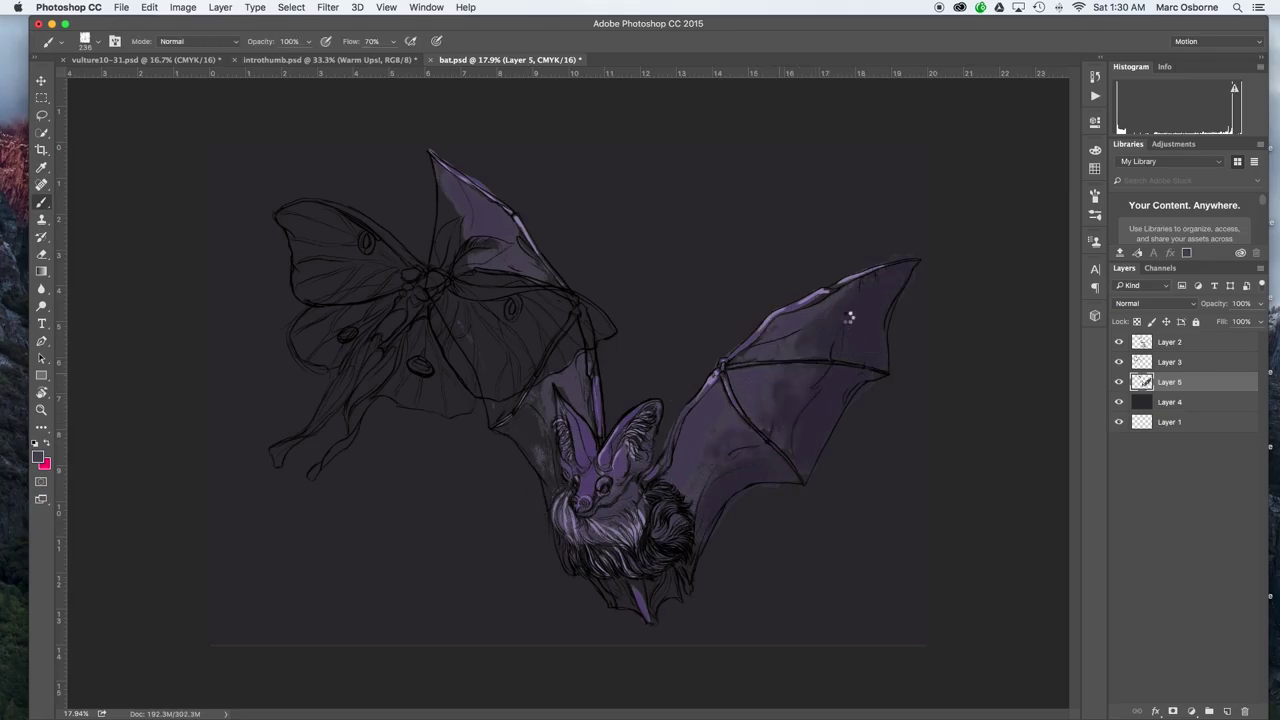
{"action": "left_click", "coordinate": [788, 351], "text": "alt"}
{"action": "left_click_drag", "start_coordinate": [852, 286], "coordinate": [821, 334]}
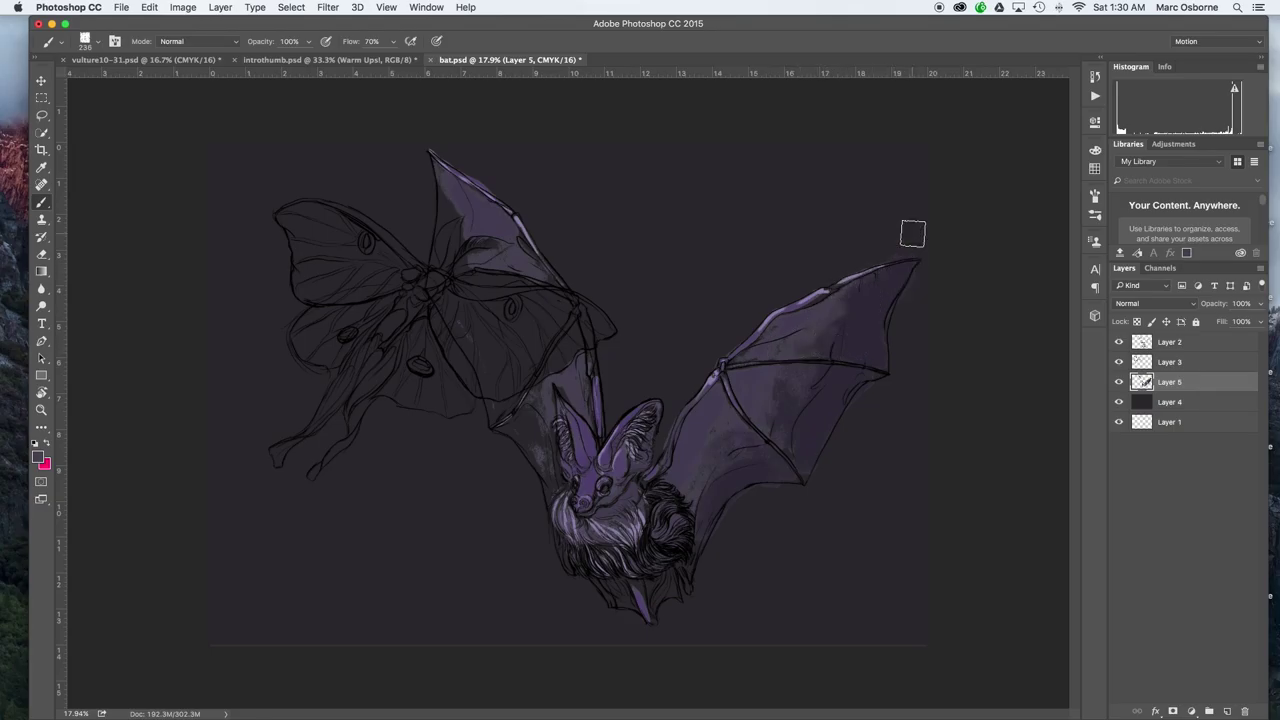
- Clean up the right wing's outer edges with the dark color and shade the left wing's lower panel and the tail membrane
{"action": "mouse_move", "coordinate": [890, 285]}
{"action": "left_mouse_down"}
{"action": "mouse_move", "coordinate": [874, 286]}
{"action": "mouse_move", "coordinate": [884, 366]}
{"action": "mouse_move", "coordinate": [806, 478]}
{"action": "left_mouse_up"}
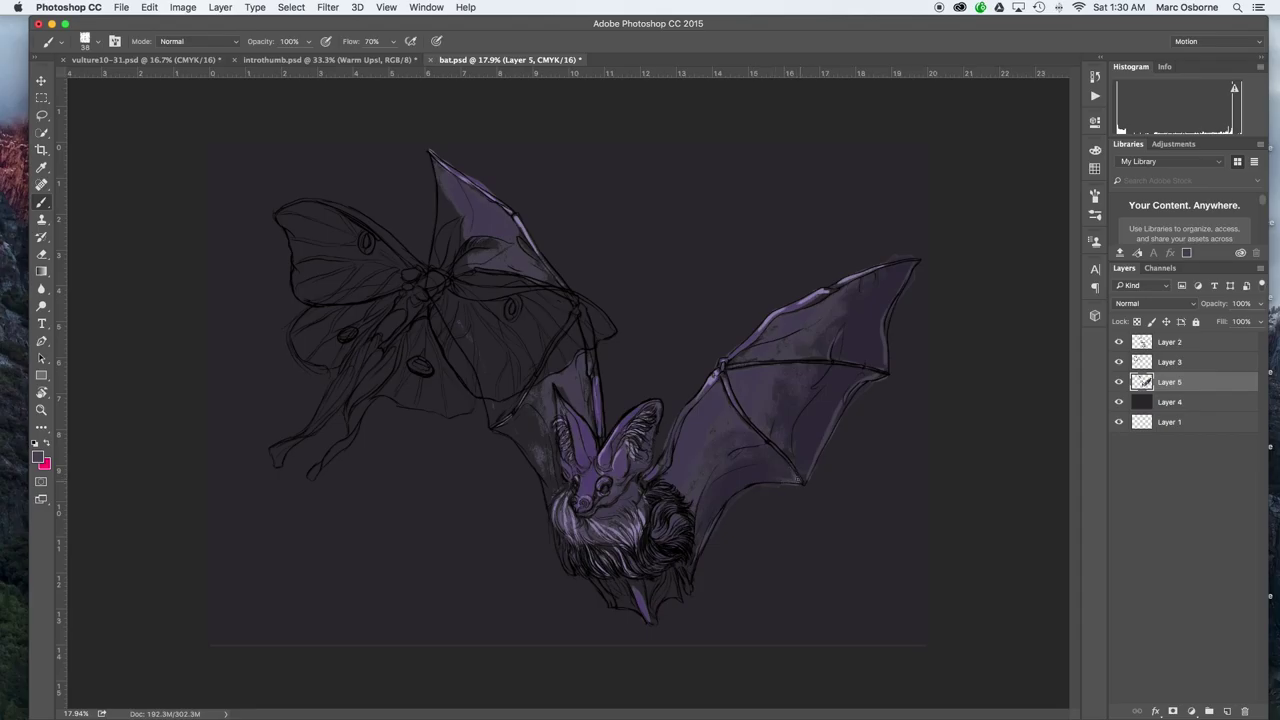
{"action": "left_click_drag", "start_coordinate": [866, 276], "coordinate": [906, 261]}
{"action": "mouse_move", "coordinate": [543, 406]}
{"action": "left_mouse_down"}
{"action": "mouse_move", "coordinate": [570, 406]}
{"action": "mouse_move", "coordinate": [531, 394]}
{"action": "mouse_move", "coordinate": [523, 437]}
{"action": "mouse_move", "coordinate": [549, 449]}
{"action": "mouse_move", "coordinate": [554, 497]}
{"action": "left_mouse_up"}
{"action": "mouse_move", "coordinate": [564, 543]}
{"action": "left_mouse_down"}
{"action": "mouse_move", "coordinate": [605, 567]}
{"action": "mouse_move", "coordinate": [611, 593]}
{"action": "mouse_move", "coordinate": [650, 613]}
{"action": "mouse_move", "coordinate": [668, 572]}
{"action": "left_mouse_up"}
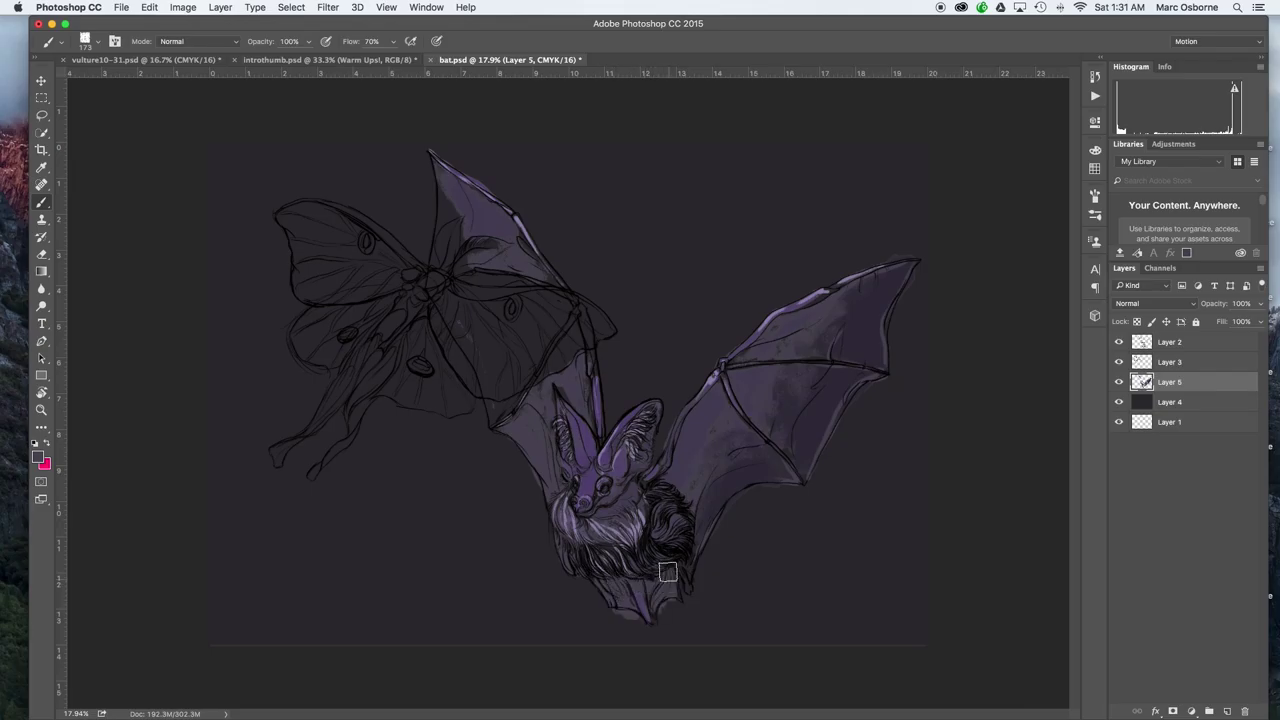
- Shade the left wing's upper and lower membranes with a 173 px brush, using dark purples sampled from the artwork
{"action": "key", "text": "i"}
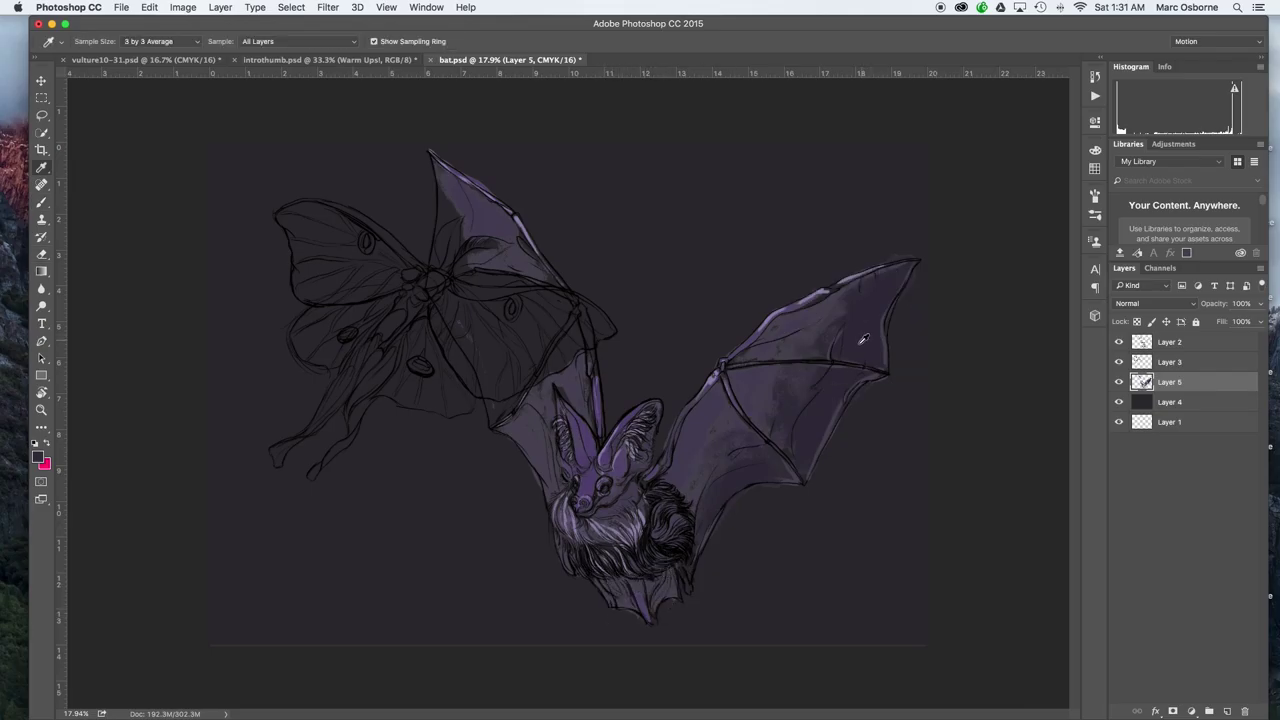
{"action": "key", "text": "b"}
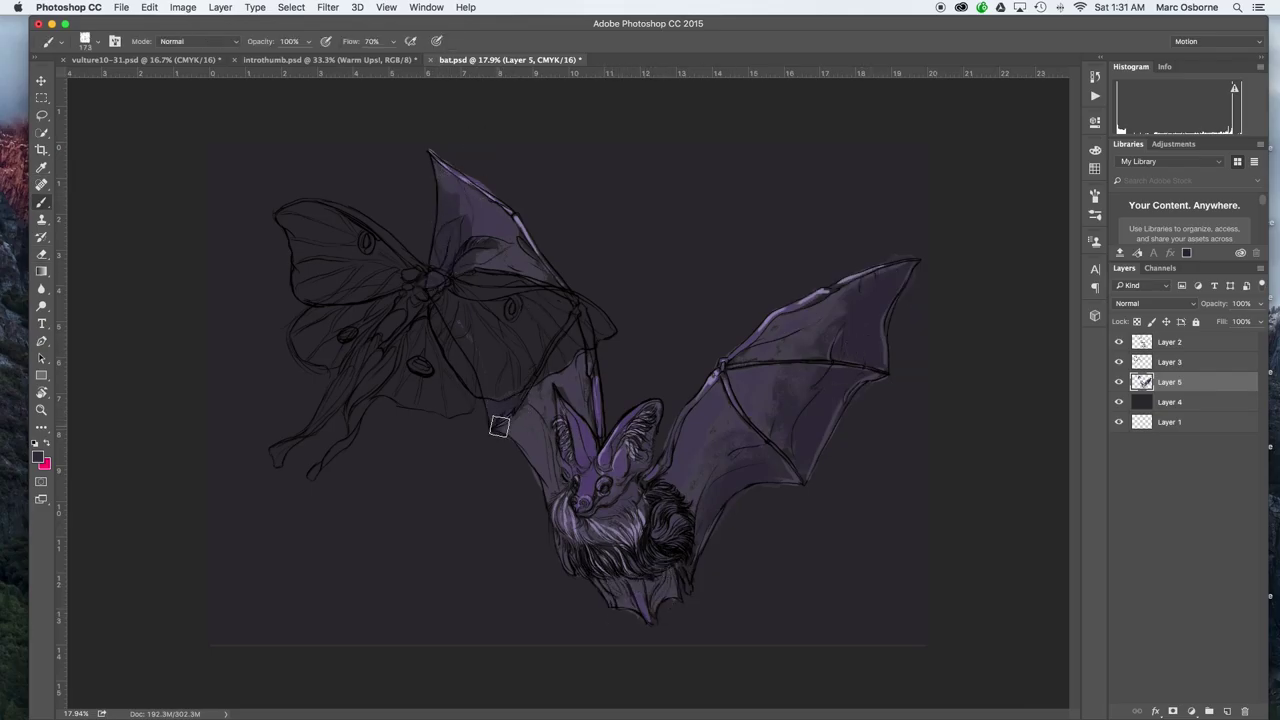
{"action": "left_click_drag", "start_coordinate": [500, 427], "coordinate": [541, 469]}
{"action": "left_click", "coordinate": [688, 447], "text": "alt"}
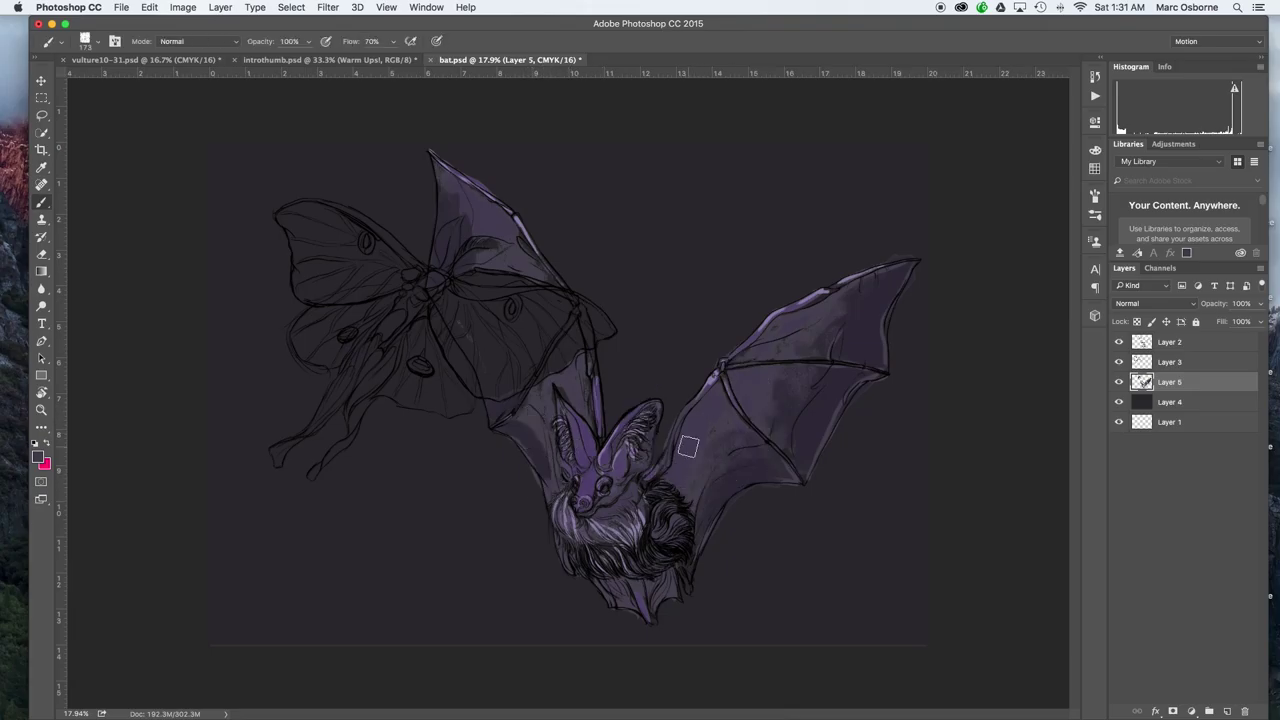
{"action": "mouse_move", "coordinate": [520, 420]}
{"action": "left_mouse_down"}
{"action": "mouse_move", "coordinate": [547, 480]}
{"action": "mouse_move", "coordinate": [527, 446]}
{"action": "left_mouse_up"}
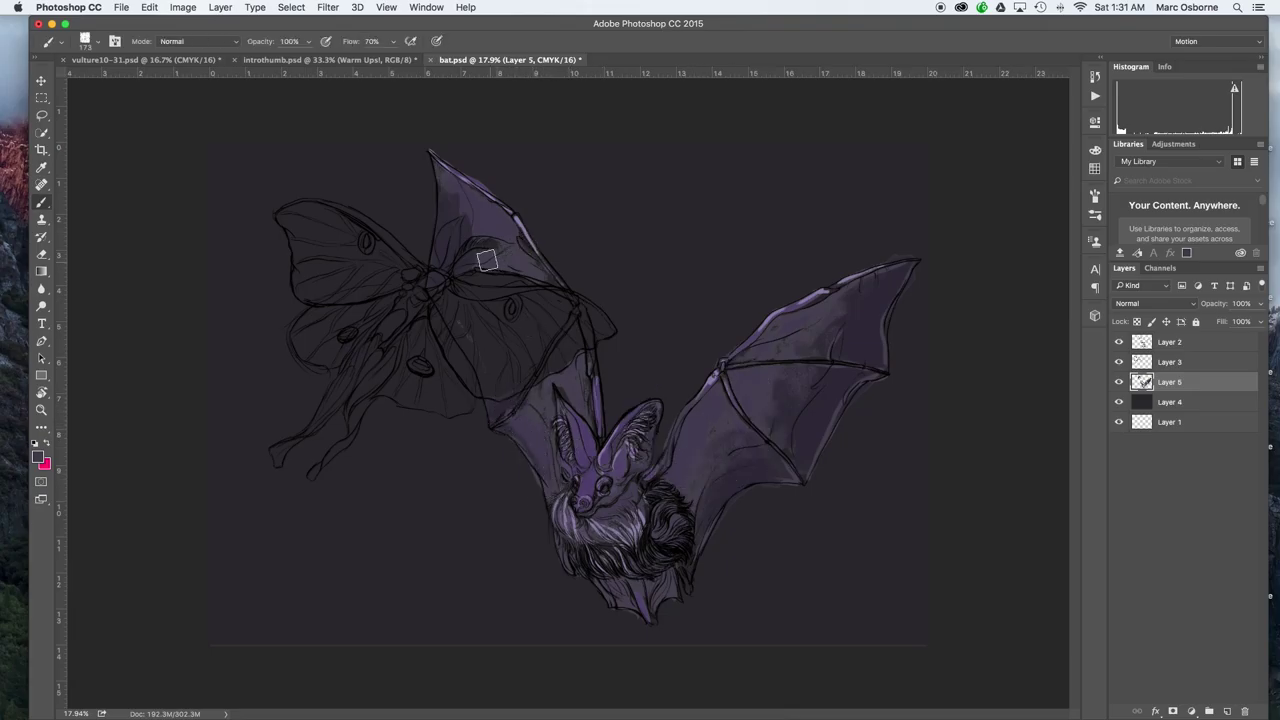
{"action": "left_click_drag", "start_coordinate": [486, 260], "coordinate": [528, 247]}
- Paint broken motion strokes above and below the right wing and touch up the bat's face with sampled light purple, 23 px brush
{"action": "left_click_drag", "start_coordinate": [666, 394], "coordinate": [915, 232]}
{"action": "left_click_drag", "start_coordinate": [714, 571], "coordinate": [835, 458]}
{"action": "left_click", "coordinate": [814, 295], "text": "alt"}
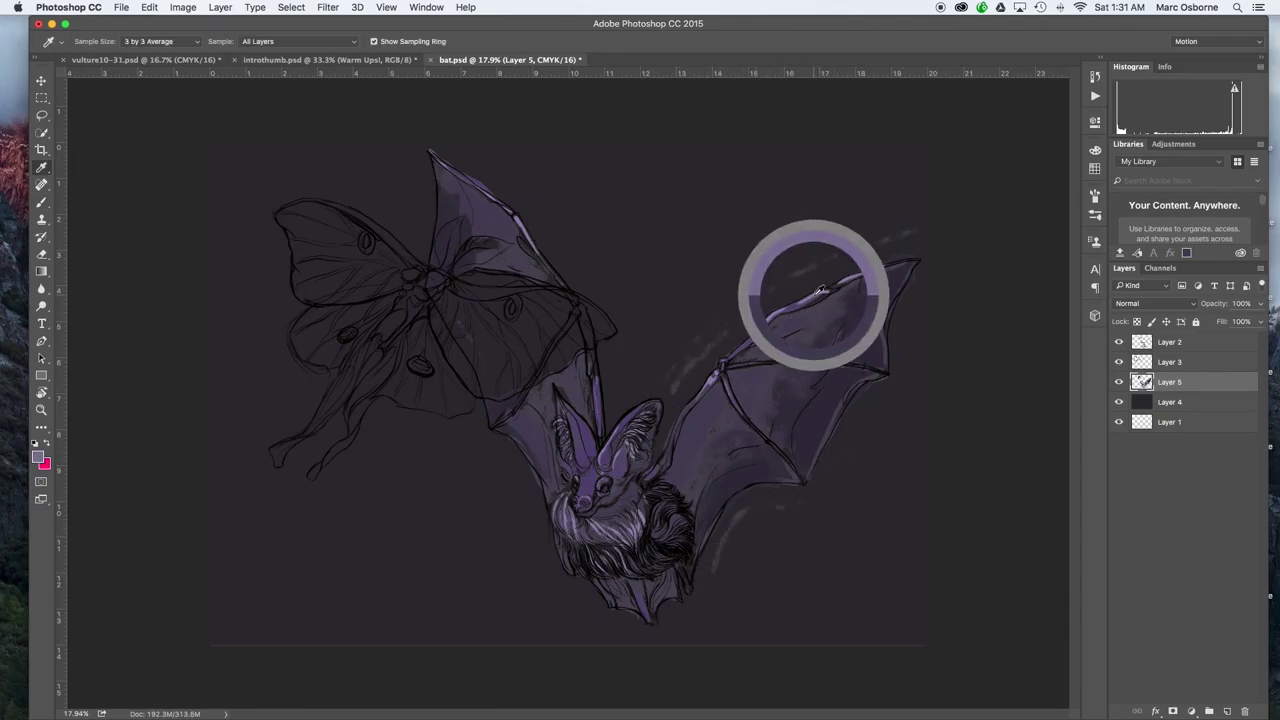
{"action": "left_click_drag", "start_coordinate": [673, 357], "coordinate": [656, 357]}
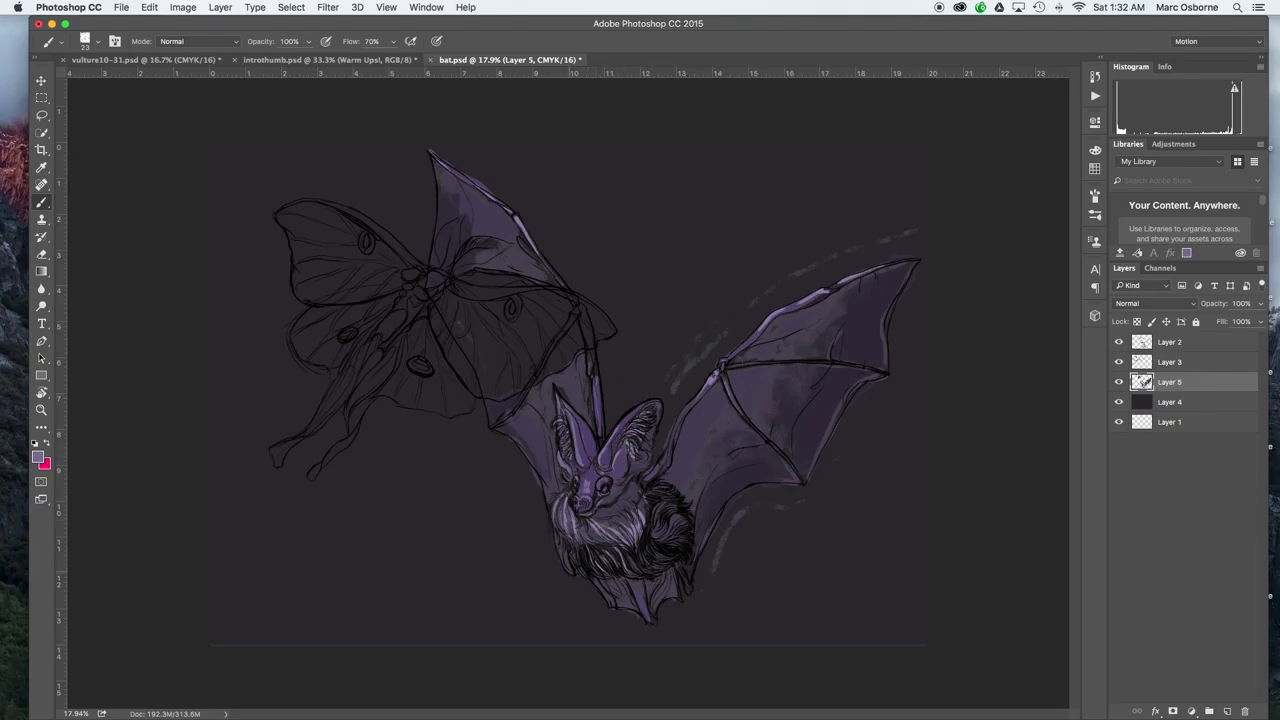
- Add a new layer and paint the moth's body and trailing tails in hot pink with a 101 px brush
{"action": "key", "text": "x"}
{"action": "left_click_drag", "start_coordinate": [530, 306], "coordinate": [536, 306]}
{"action": "left_click", "coordinate": [1228, 711]}
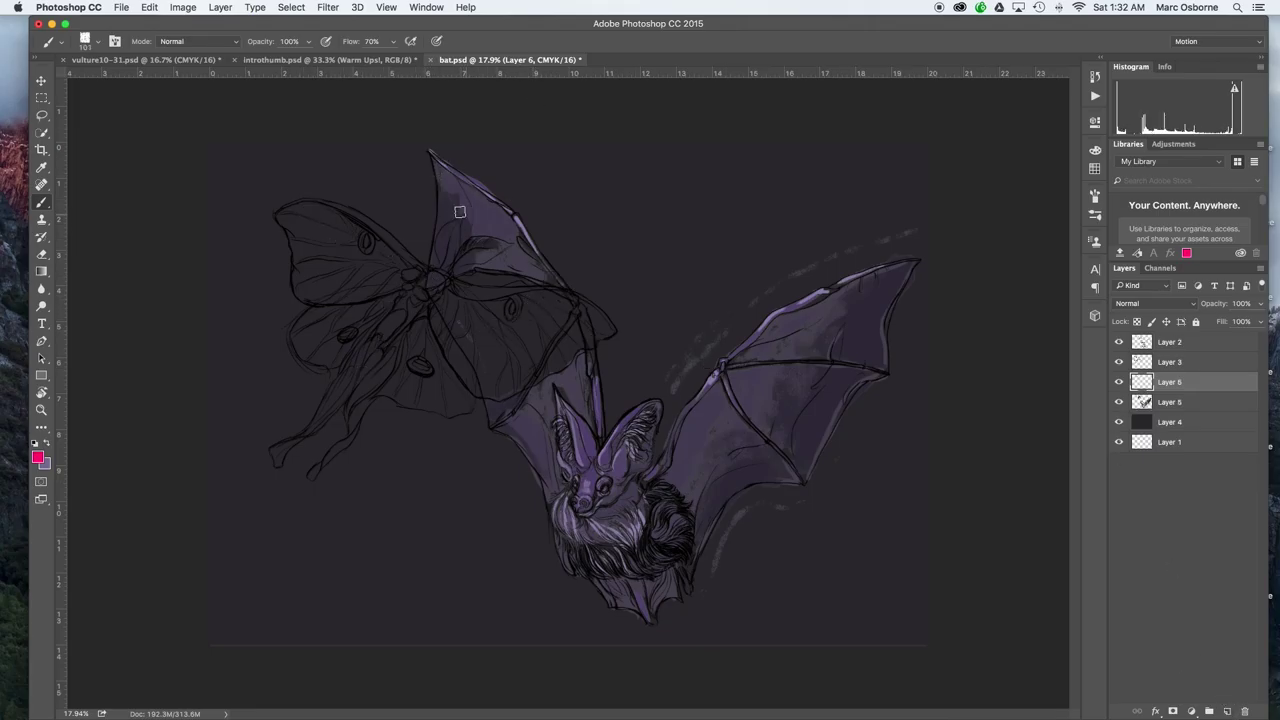
{"action": "mouse_move", "coordinate": [426, 280]}
{"action": "left_mouse_down"}
{"action": "mouse_move", "coordinate": [399, 307]}
{"action": "mouse_move", "coordinate": [411, 288]}
{"action": "mouse_move", "coordinate": [412, 311]}
{"action": "mouse_move", "coordinate": [391, 338]}
{"action": "mouse_move", "coordinate": [414, 309]}
{"action": "mouse_move", "coordinate": [381, 327]}
{"action": "mouse_move", "coordinate": [406, 313]}
{"action": "mouse_move", "coordinate": [378, 355]}
{"action": "mouse_move", "coordinate": [272, 451]}
{"action": "mouse_move", "coordinate": [350, 385]}
{"action": "mouse_move", "coordinate": [377, 336]}
{"action": "mouse_move", "coordinate": [397, 345]}
{"action": "mouse_move", "coordinate": [346, 420]}
{"action": "left_mouse_up"}
{"action": "left_click_drag", "start_coordinate": [325, 465], "coordinate": [354, 434]}
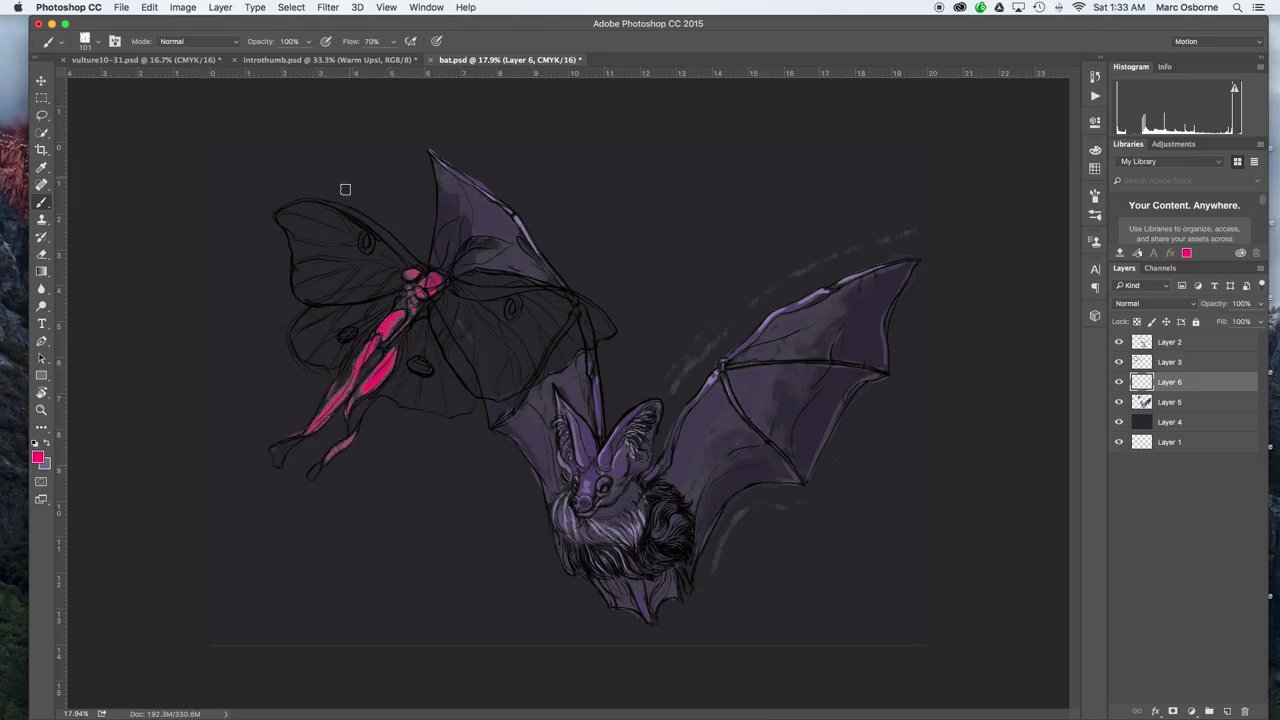
- Enlarge the brush to 237 px and block in the moth's upper and lower wings with hot pink
{"action": "key", "text": "bracketright"}
{"action": "key", "text": "bracketright"}
{"action": "key", "text": "bracketright"}
{"action": "key", "text": "bracketright"}
{"action": "key", "text": "bracketright"}
{"action": "mouse_move", "coordinate": [443, 313]}
{"action": "left_mouse_down"}
{"action": "mouse_move", "coordinate": [486, 329]}
{"action": "mouse_move", "coordinate": [517, 294]}
{"action": "mouse_move", "coordinate": [444, 303]}
{"action": "mouse_move", "coordinate": [590, 318]}
{"action": "mouse_move", "coordinate": [500, 350]}
{"action": "mouse_move", "coordinate": [570, 340]}
{"action": "left_mouse_up"}
{"action": "mouse_move", "coordinate": [318, 214]}
{"action": "left_mouse_down"}
{"action": "mouse_move", "coordinate": [365, 246]}
{"action": "mouse_move", "coordinate": [325, 262]}
{"action": "mouse_move", "coordinate": [318, 345]}
{"action": "mouse_move", "coordinate": [340, 330]}
{"action": "left_mouse_up"}
{"action": "mouse_move", "coordinate": [420, 345]}
{"action": "left_mouse_down"}
{"action": "mouse_move", "coordinate": [428, 392]}
{"action": "mouse_move", "coordinate": [398, 391]}
{"action": "left_mouse_up"}
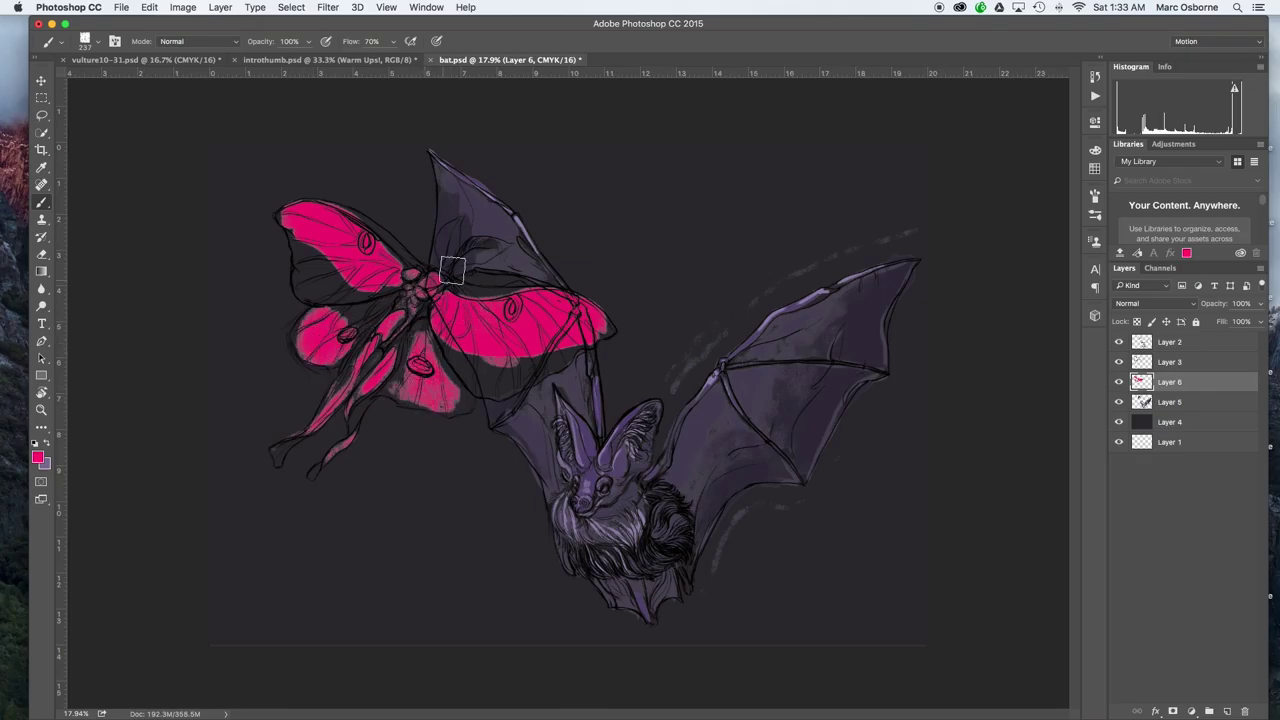
- With a 26 px brush in a slightly darker pink, paint the moth's antennae and the inner edge of its lower wing
{"action": "right_click", "coordinate": [635, 268]}
{"action": "left_click_drag", "start_coordinate": [528, 326], "coordinate": [525, 329]}
{"action": "left_click", "coordinate": [40, 459]}
{"action": "mouse_move", "coordinate": [884, 212]}
{"action": "left_mouse_down"}
{"action": "mouse_move", "coordinate": [876, 191]}
{"action": "mouse_move", "coordinate": [866, 225]}
{"action": "left_mouse_up"}
{"action": "key", "text": "Return"}
{"action": "left_click_drag", "start_coordinate": [440, 338], "coordinate": [475, 391]}
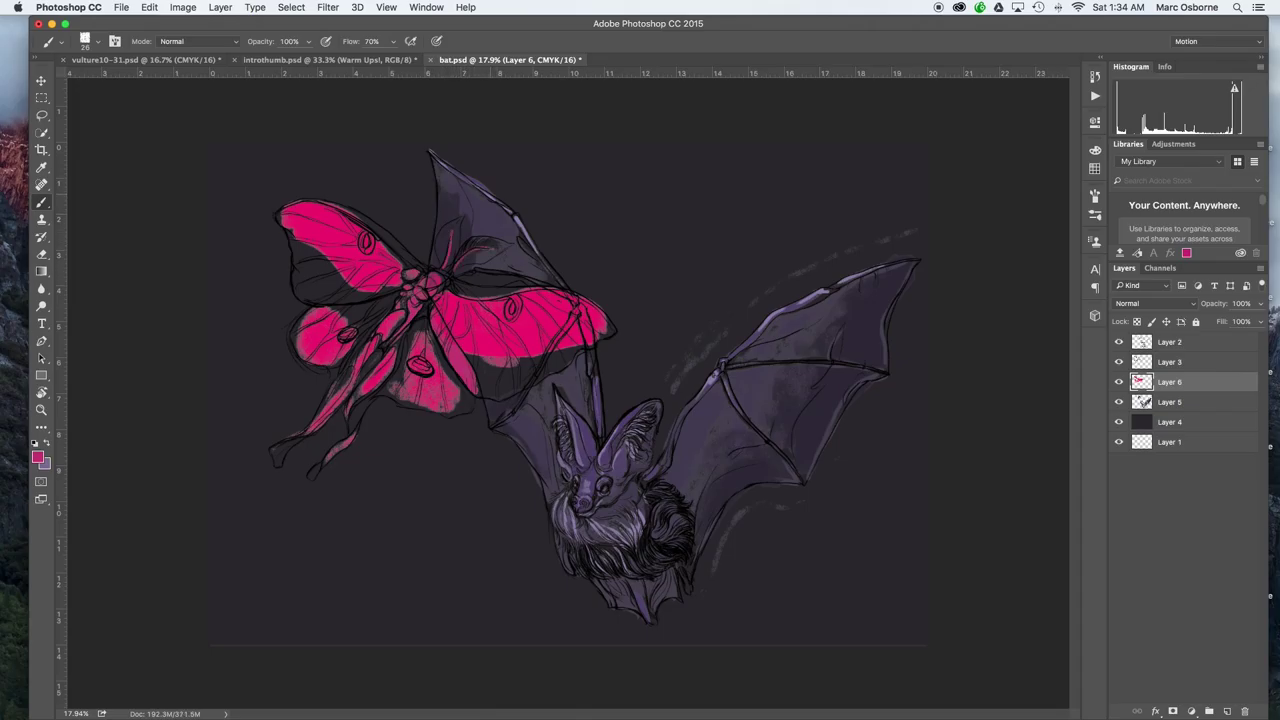
- Pick a deeper magenta and line the moth's wing edges, antennae and tail tips with the 26 px brush
{"action": "left_click", "coordinate": [38, 457]}
{"action": "left_click", "coordinate": [879, 242]}
{"action": "left_click", "coordinate": [1022, 183]}
{"action": "left_click_drag", "start_coordinate": [436, 318], "coordinate": [469, 368]}
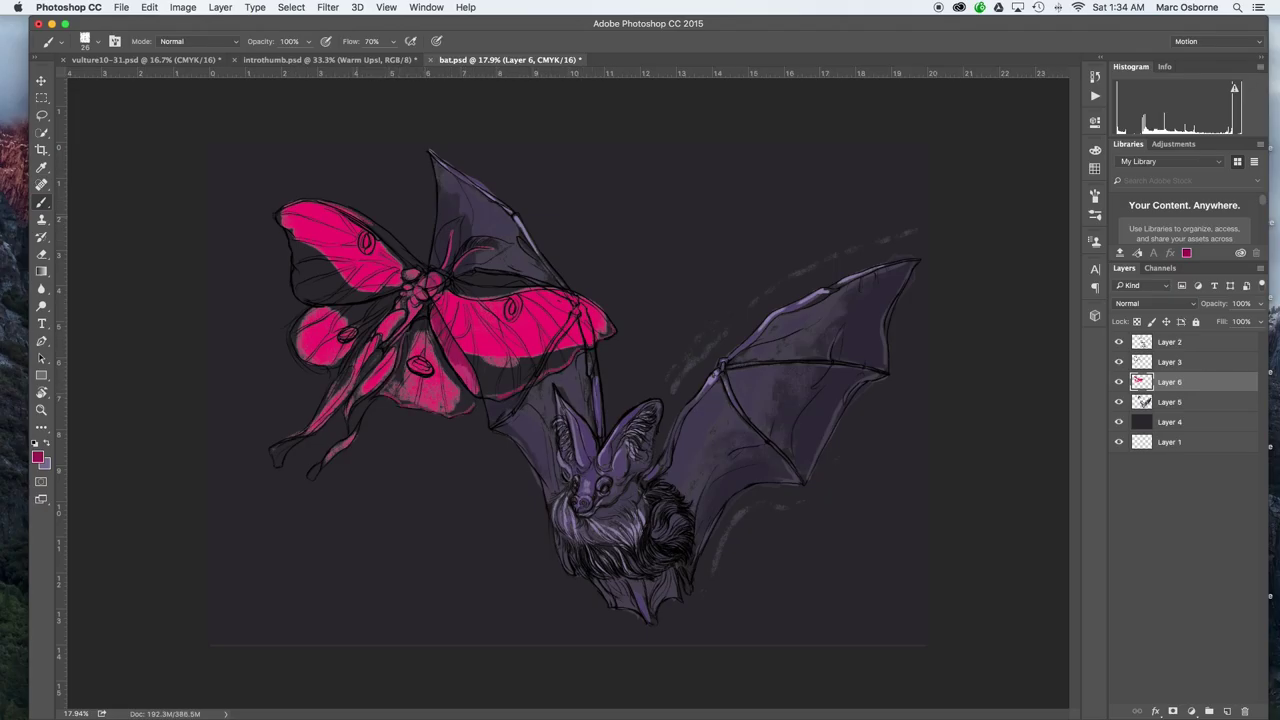
{"action": "left_click_drag", "start_coordinate": [366, 218], "coordinate": [417, 265]}
{"action": "left_click_drag", "start_coordinate": [451, 283], "coordinate": [516, 291]}
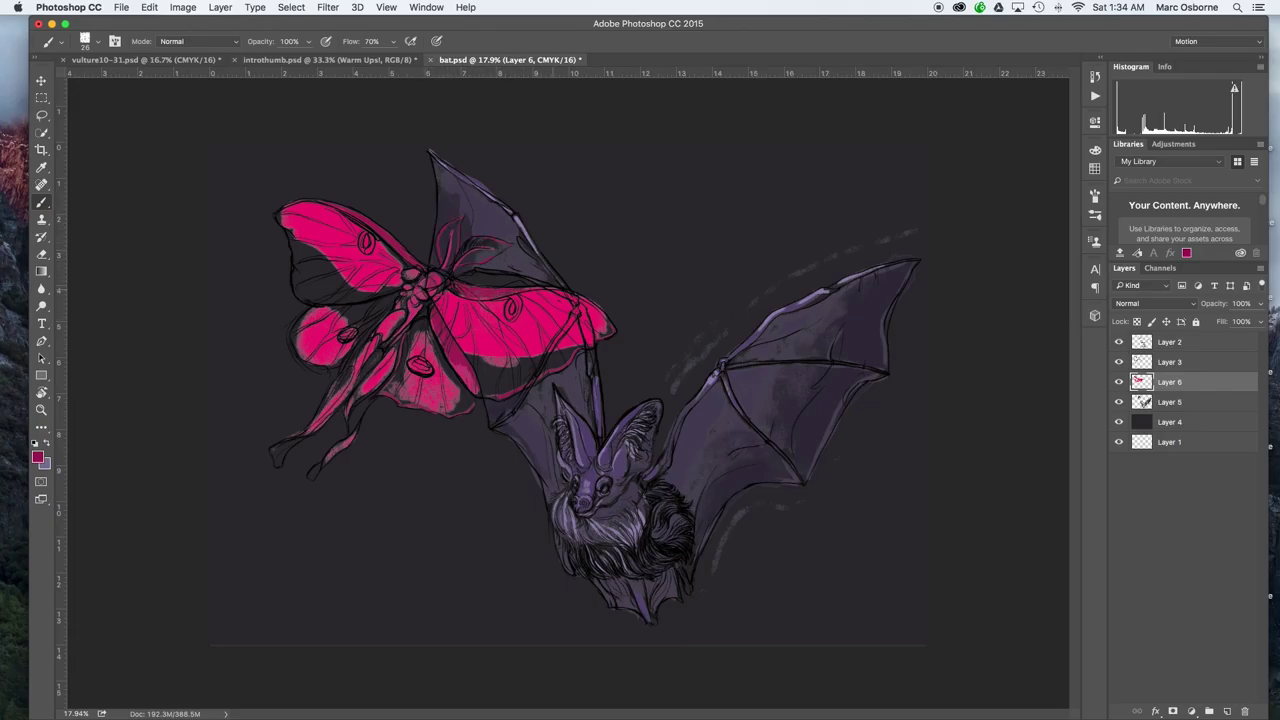
{"action": "left_click_drag", "start_coordinate": [304, 315], "coordinate": [328, 374]}
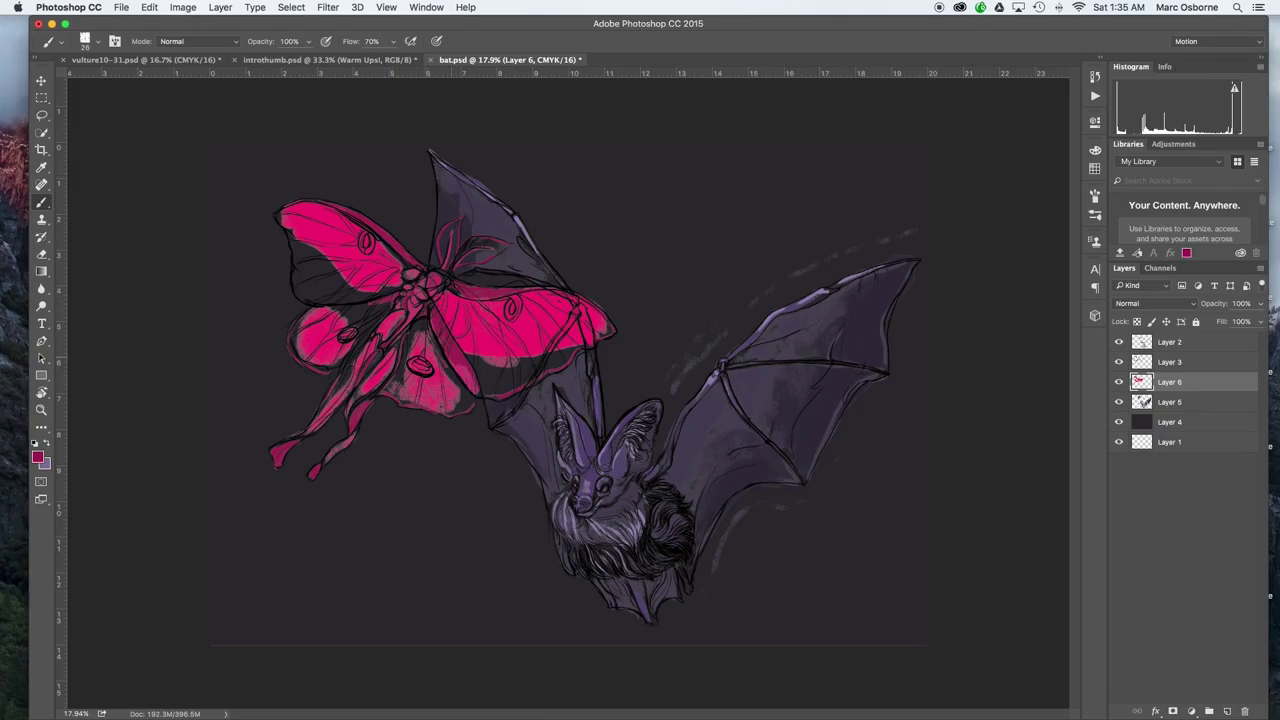
- Pick progressively darker maroons and shade the moth's lower wings around the eyespots, its body and its tails
{"action": "left_click", "coordinate": [38, 457]}
{"action": "left_click", "coordinate": [887, 262]}
{"action": "left_click", "coordinate": [1036, 183]}
{"action": "left_click_drag", "start_coordinate": [411, 356], "coordinate": [436, 362]}
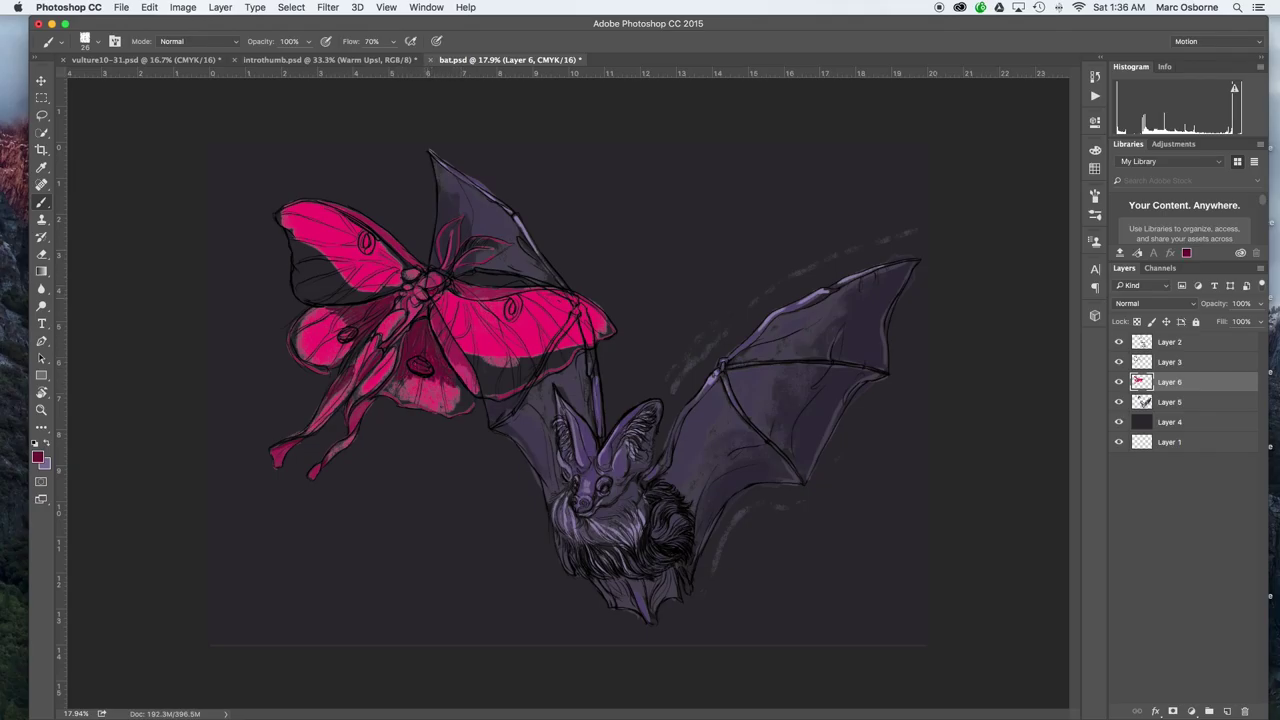
{"action": "left_click_drag", "start_coordinate": [366, 388], "coordinate": [390, 360]}
{"action": "left_click", "coordinate": [38, 457]}
{"action": "left_click", "coordinate": [890, 304]}
{"action": "left_click", "coordinate": [1046, 183]}
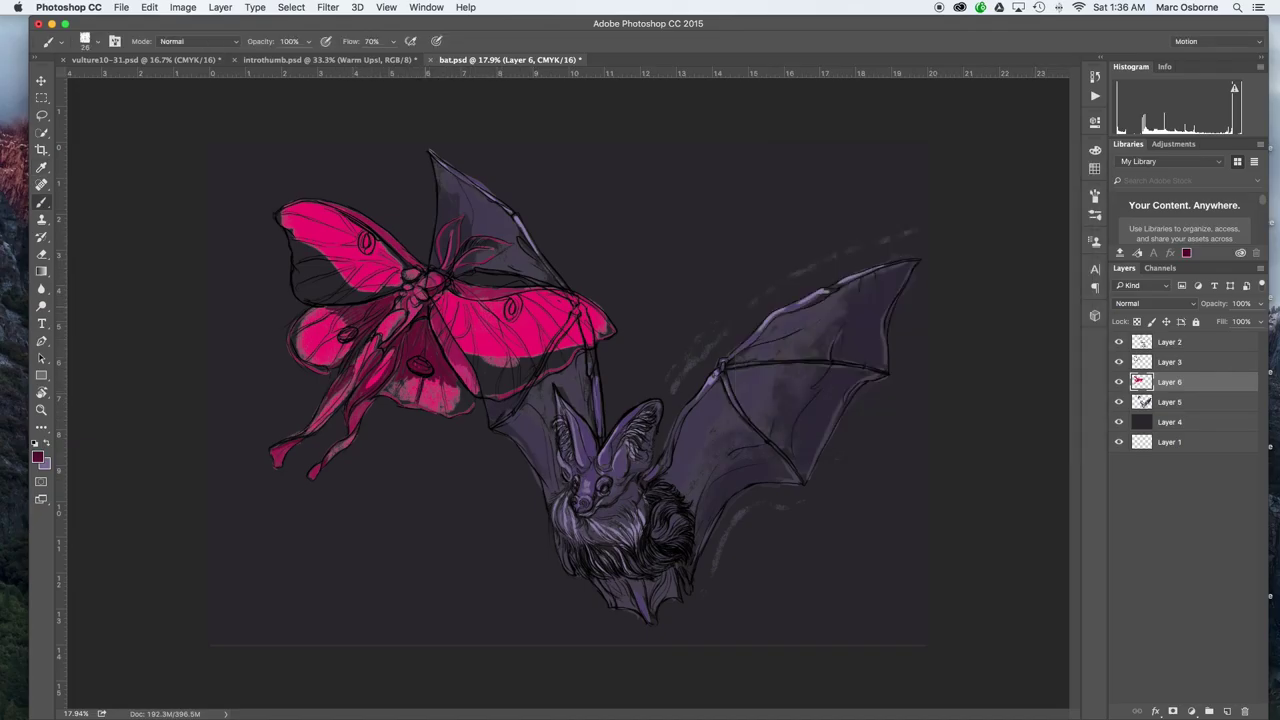
- Pick a lighter pink and draw fine radiating veins across both of the moth's upper wings
{"action": "left_click", "coordinate": [38, 457]}
{"action": "left_click", "coordinate": [845, 208]}
{"action": "key", "text": "Return"}
{"action": "mouse_move", "coordinate": [472, 310]}
{"action": "left_mouse_down"}
{"action": "mouse_move", "coordinate": [470, 362]}
{"action": "mouse_move", "coordinate": [504, 370]}
{"action": "left_mouse_up"}
{"action": "left_click_drag", "start_coordinate": [536, 314], "coordinate": [560, 358]}
{"action": "left_click_drag", "start_coordinate": [358, 266], "coordinate": [320, 302]}
{"action": "left_click_drag", "start_coordinate": [392, 263], "coordinate": [298, 261]}
{"action": "left_click_drag", "start_coordinate": [350, 268], "coordinate": [304, 282]}
{"action": "left_click_drag", "start_coordinate": [352, 244], "coordinate": [290, 238]}
{"action": "left_click_drag", "start_coordinate": [356, 236], "coordinate": [290, 218]}
{"action": "left_click_drag", "start_coordinate": [348, 222], "coordinate": [326, 210]}
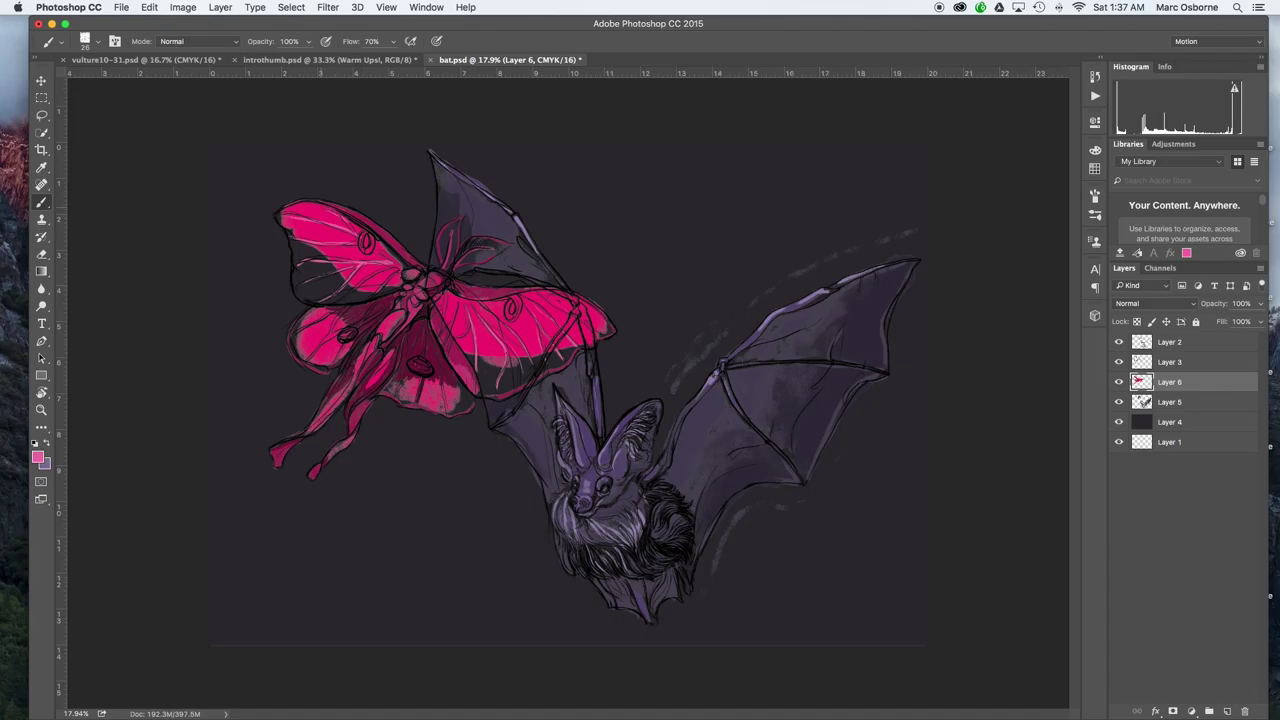
- Add light pink veins to the moth's lower wings and feather its antennae with the 26 px brush
{"action": "left_click_drag", "start_coordinate": [340, 314], "coordinate": [312, 356]}
{"action": "mouse_move", "coordinate": [390, 306]}
{"action": "left_mouse_down"}
{"action": "mouse_move", "coordinate": [352, 322]}
{"action": "mouse_move", "coordinate": [404, 372]}
{"action": "left_mouse_up"}
{"action": "left_click", "coordinate": [485, 228], "text": "ctrl+alt"}
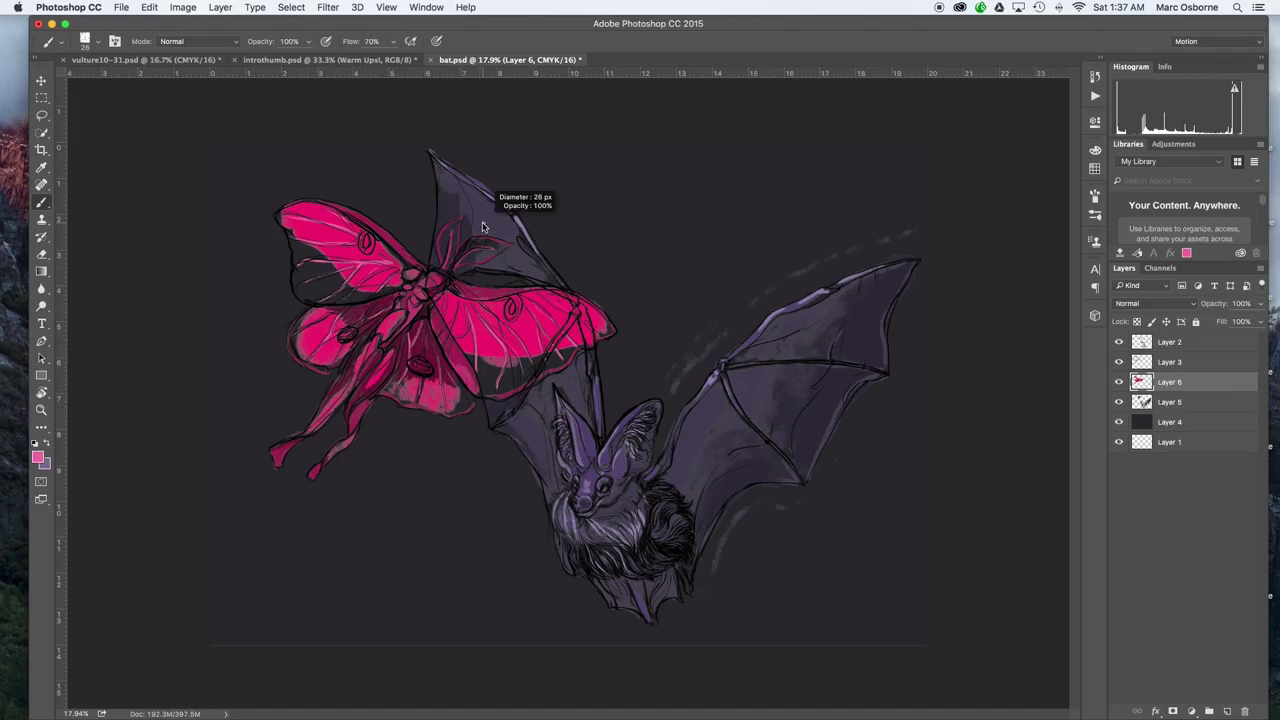
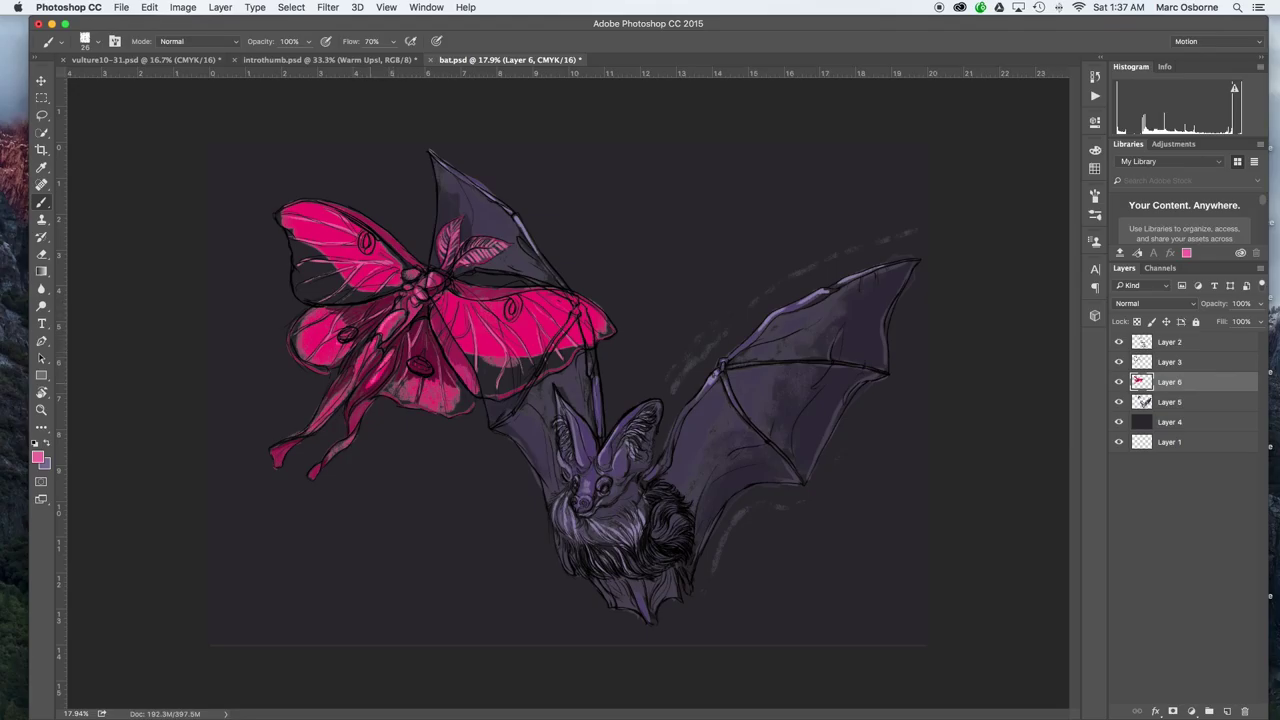
- Add a new layer directly beneath the moth's color layer and choose a paler pink as the foreground color
{"action": "left_click", "coordinate": [1227, 711]}
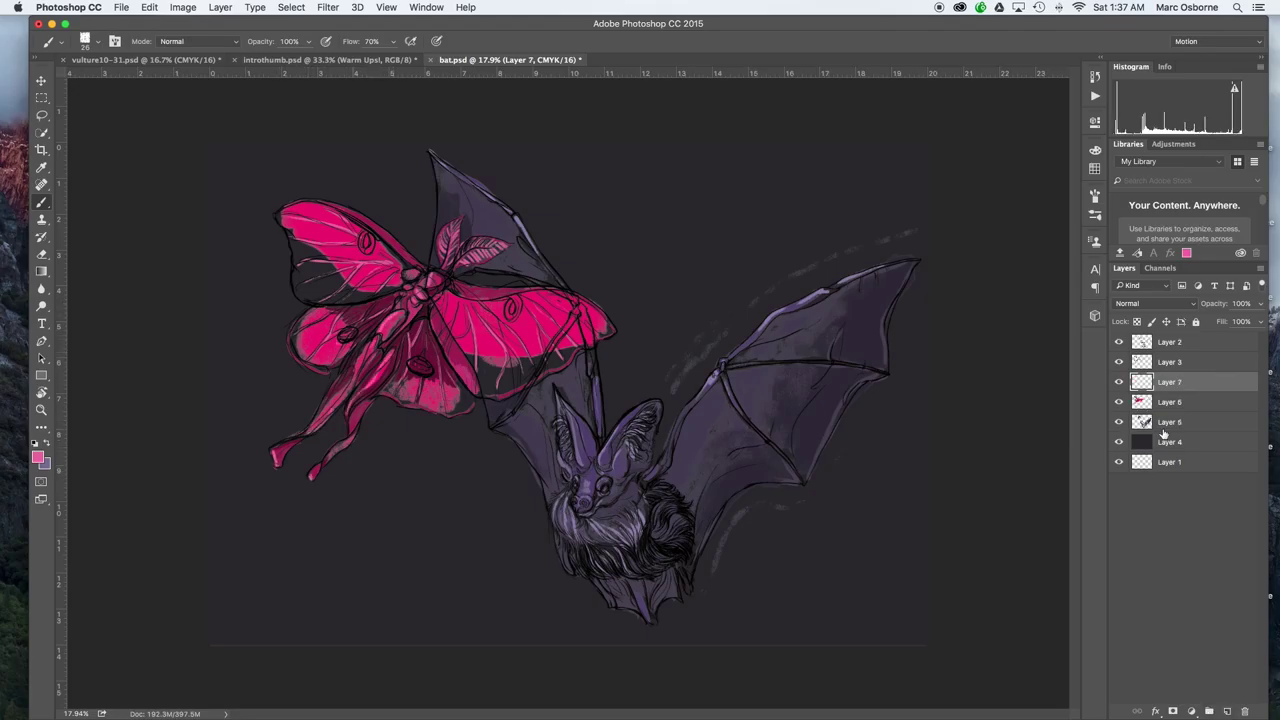
{"action": "left_click_drag", "start_coordinate": [1167, 383], "coordinate": [1167, 412]}
{"action": "left_click", "coordinate": [528, 325], "text": "alt"}
{"action": "left_click", "coordinate": [38, 457]}
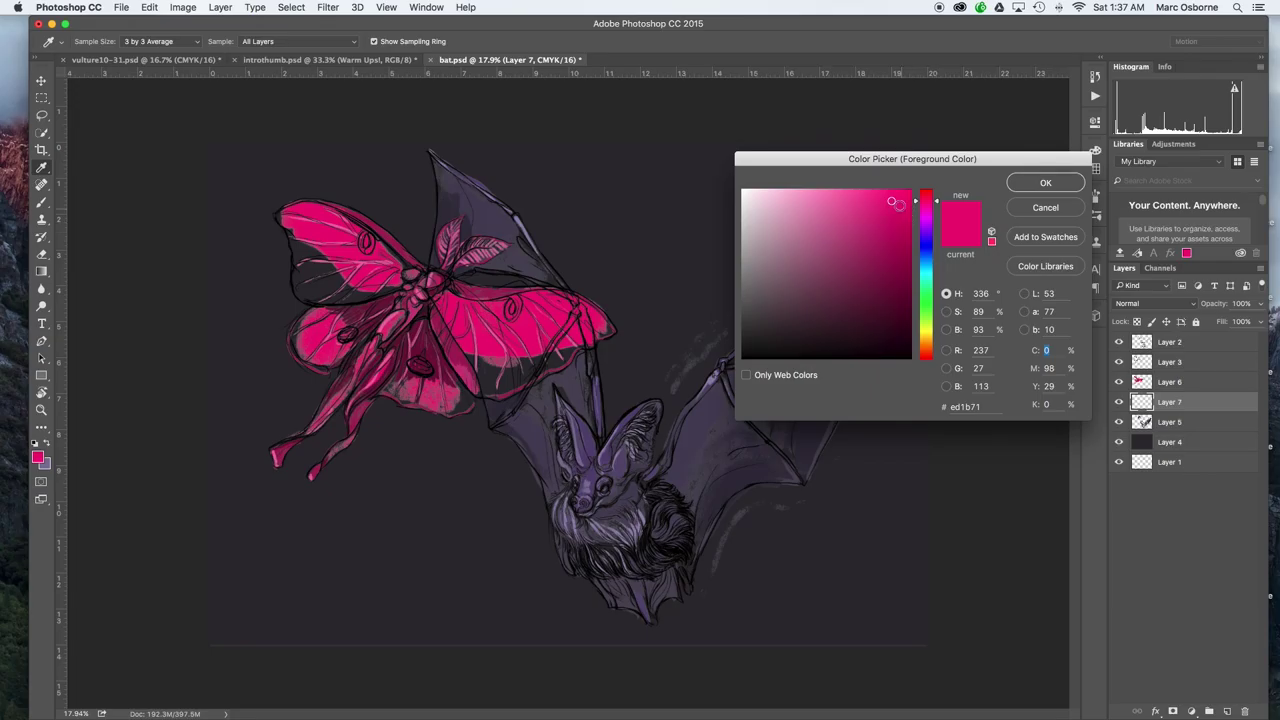
{"action": "mouse_move", "coordinate": [898, 206]}
{"action": "left_mouse_down"}
{"action": "mouse_move", "coordinate": [894, 243]}
{"action": "mouse_move", "coordinate": [811, 200]}
{"action": "left_mouse_up"}
{"action": "left_click", "coordinate": [1045, 183]}
- Fill the moth's remaining wing, body, antenna and tail areas with pale pink and erase the spill outside its outline
{"action": "mouse_move", "coordinate": [482, 351]}
{"action": "left_mouse_down"}
{"action": "mouse_move", "coordinate": [497, 351]}
{"action": "mouse_move", "coordinate": [492, 382]}
{"action": "mouse_move", "coordinate": [603, 334]}
{"action": "left_mouse_up"}
{"action": "mouse_move", "coordinate": [410, 278]}
{"action": "left_mouse_down"}
{"action": "mouse_move", "coordinate": [292, 232]}
{"action": "mouse_move", "coordinate": [362, 230]}
{"action": "mouse_move", "coordinate": [355, 352]}
{"action": "mouse_move", "coordinate": [418, 364]}
{"action": "mouse_move", "coordinate": [462, 400]}
{"action": "mouse_move", "coordinate": [400, 328]}
{"action": "mouse_move", "coordinate": [445, 305]}
{"action": "mouse_move", "coordinate": [452, 234]}
{"action": "mouse_move", "coordinate": [451, 272]}
{"action": "mouse_move", "coordinate": [437, 271]}
{"action": "left_mouse_up"}
{"action": "mouse_move", "coordinate": [276, 452]}
{"action": "left_mouse_down"}
{"action": "mouse_move", "coordinate": [415, 366]}
{"action": "mouse_move", "coordinate": [475, 408]}
{"action": "left_mouse_up"}
{"action": "key", "text": "e"}
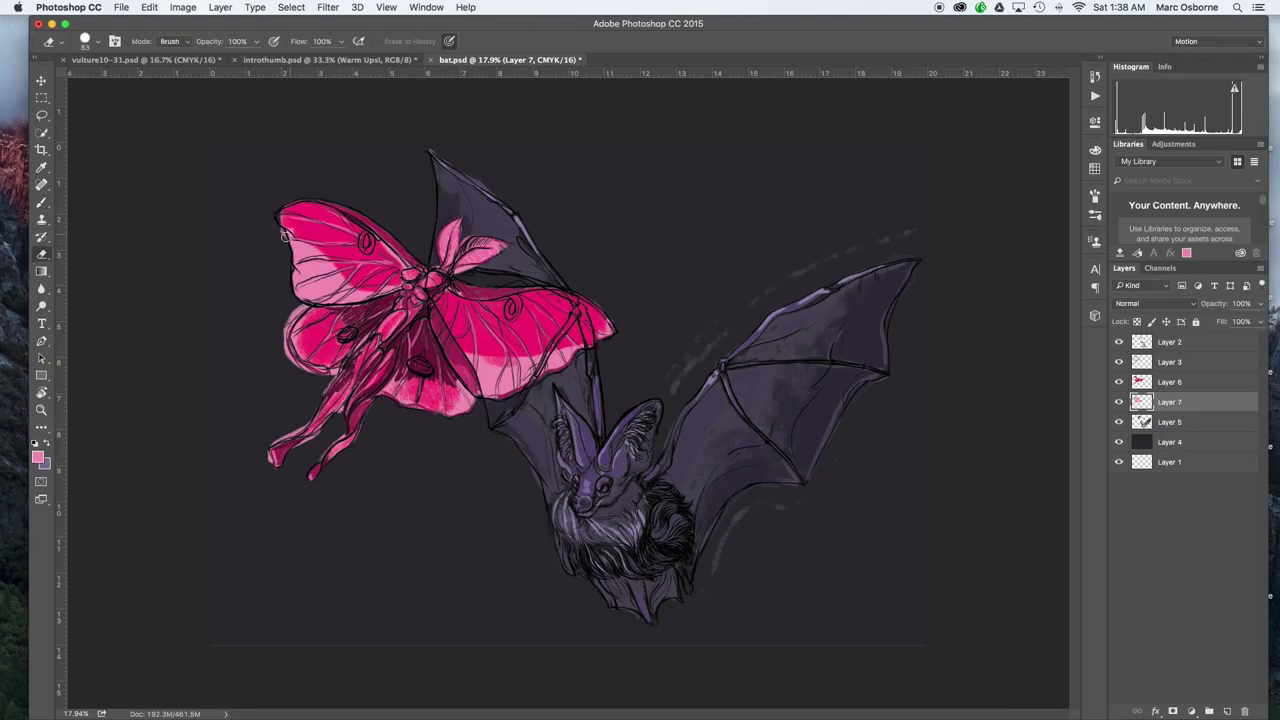
{"action": "mouse_move", "coordinate": [298, 305]}
{"action": "left_mouse_down"}
{"action": "mouse_move", "coordinate": [285, 350]}
{"action": "mouse_move", "coordinate": [330, 390]}
{"action": "mouse_move", "coordinate": [267, 463]}
{"action": "mouse_move", "coordinate": [316, 424]}
{"action": "mouse_move", "coordinate": [328, 456]}
{"action": "mouse_move", "coordinate": [374, 427]}
{"action": "left_mouse_up"}
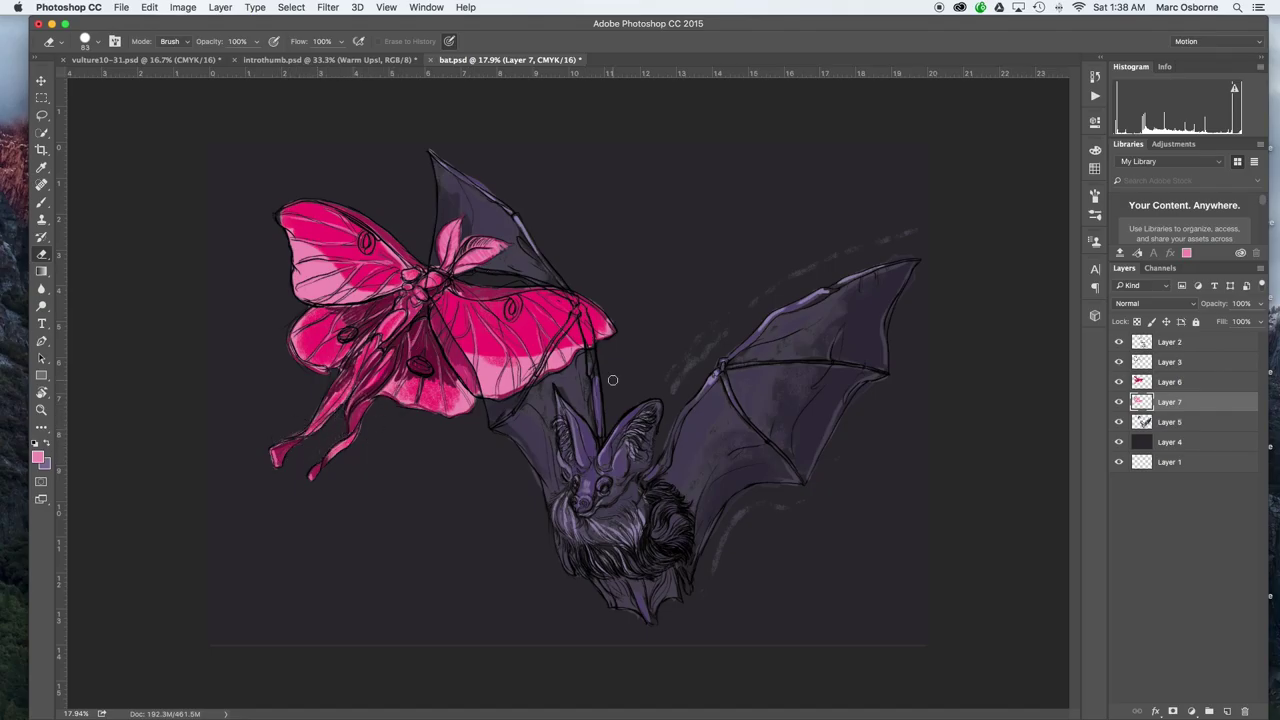
- Merge the moth's two color layers, Layer 6 and Layer 7, into one
{"action": "left_click", "coordinate": [1172, 385], "text": "shift"}
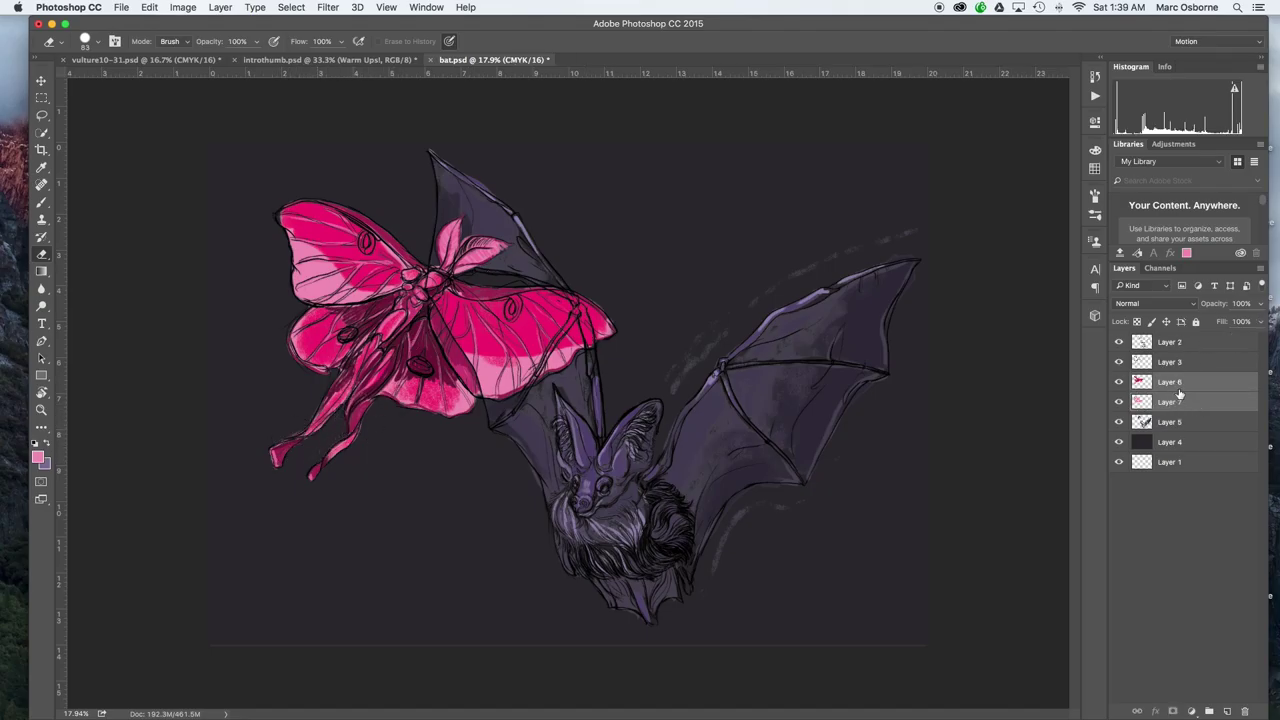
{"action": "right_click", "coordinate": [1180, 401]}
{"action": "left_click", "coordinate": [1037, 535]}
- Recolor the moth to pale luna green using Hue/Saturation with Colorize on, adjusting the hue and saturation
{"action": "key", "text": "ctrl+u"}
{"action": "left_click", "coordinate": [1012, 300]}
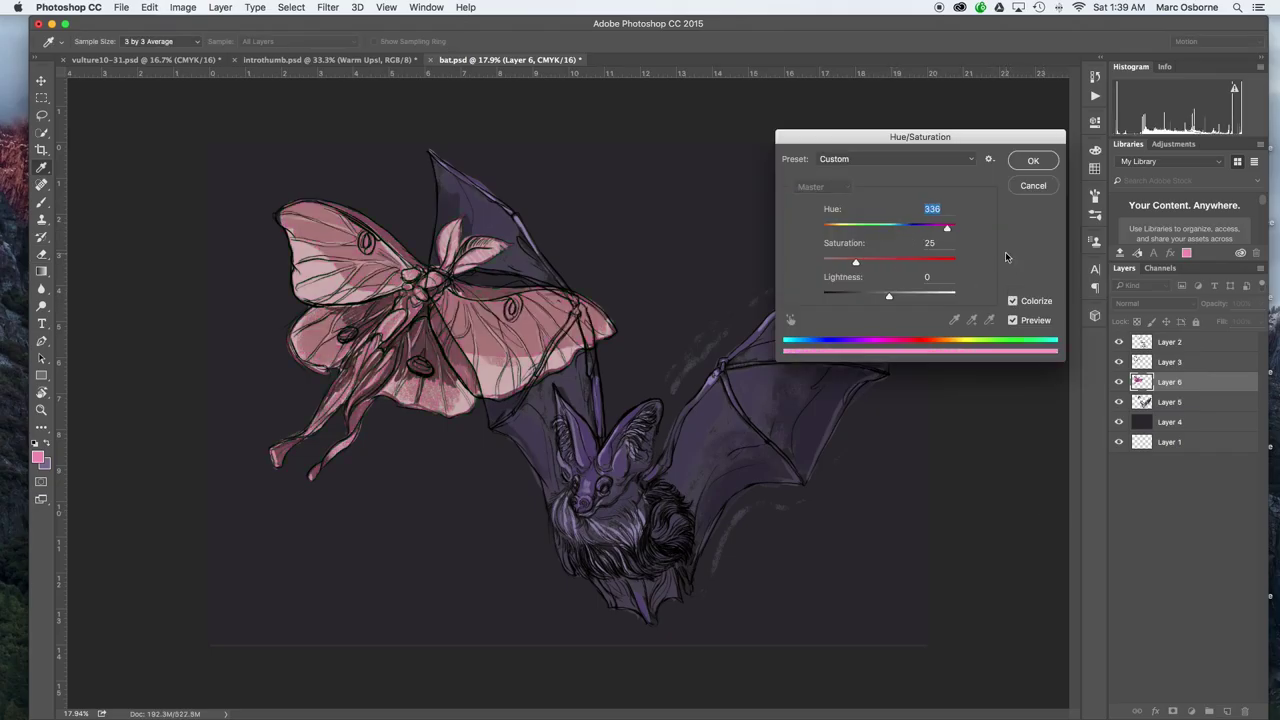
{"action": "left_click_drag", "start_coordinate": [945, 229], "coordinate": [917, 297]}
{"action": "left_click_drag", "start_coordinate": [871, 262], "coordinate": [900, 262]}
{"action": "left_click", "coordinate": [1033, 161]}
{"action": "key", "text": "e"}
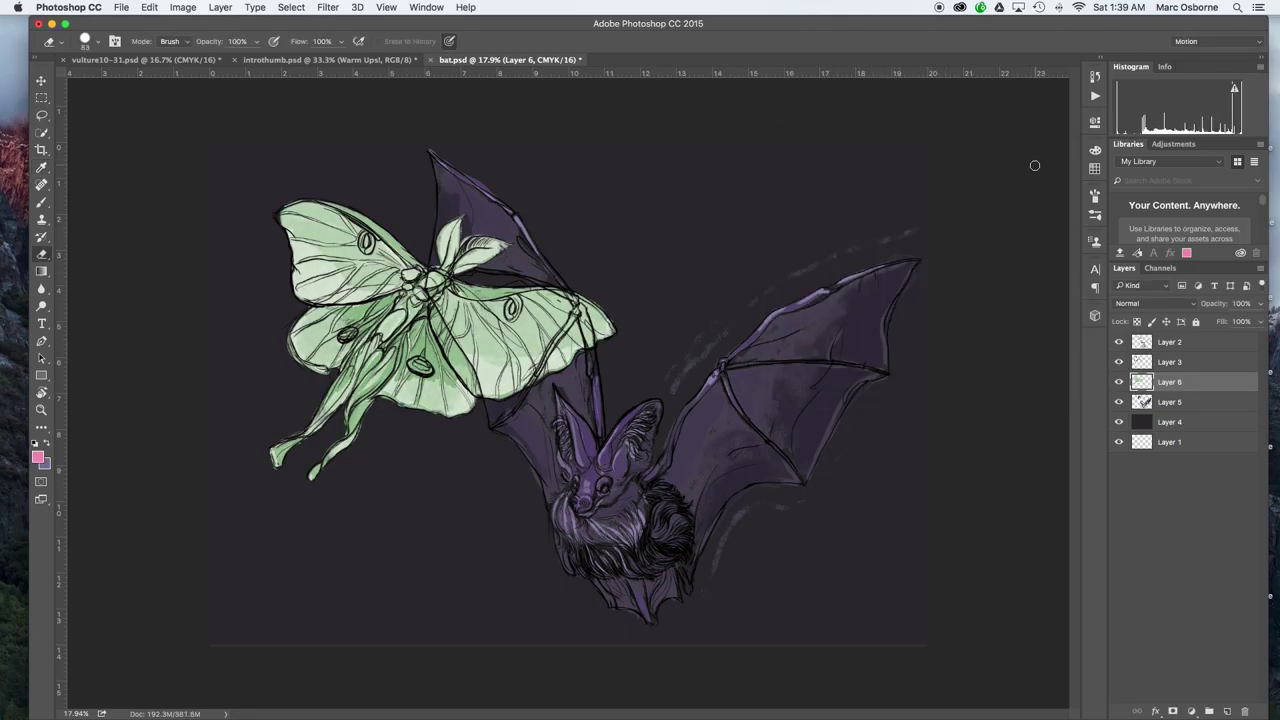
- Add a layer above the dark background and paint a large pale green moon behind the right wing with a 760 px brush
{"action": "left_click", "coordinate": [1169, 422]}
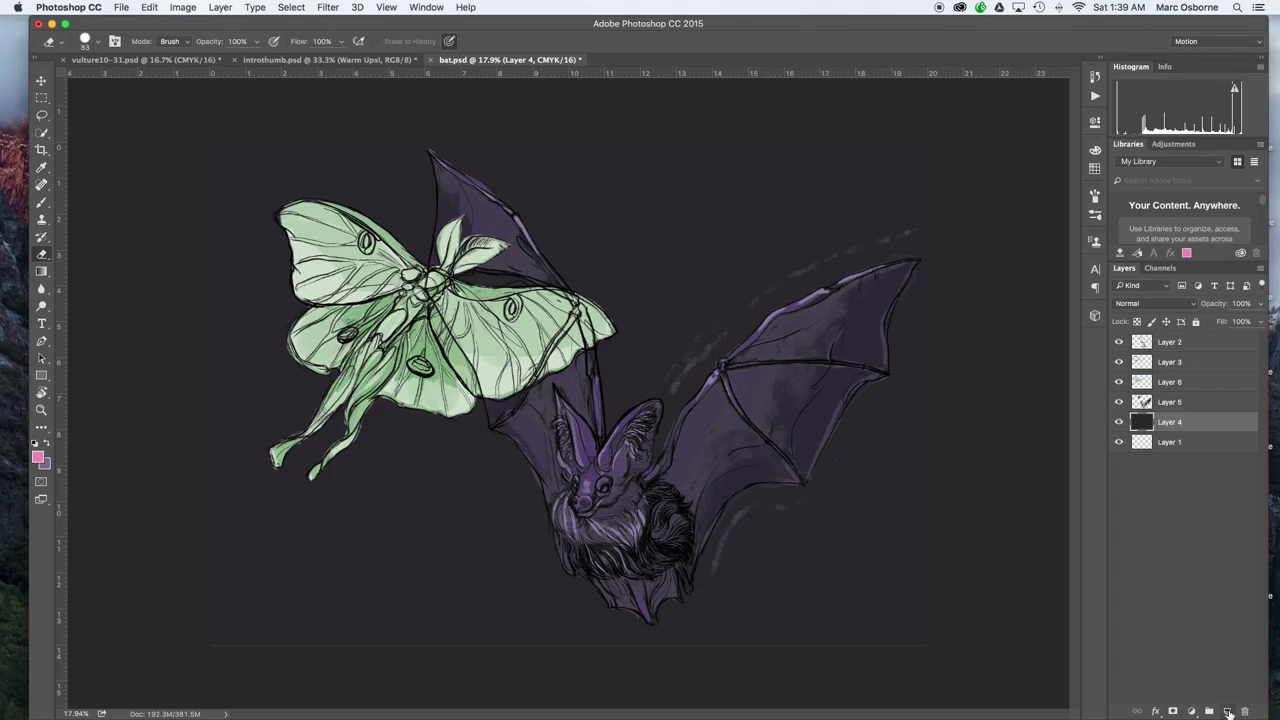
{"action": "left_click", "coordinate": [1227, 711]}
{"action": "key", "text": "b"}
{"action": "key", "text": "x"}
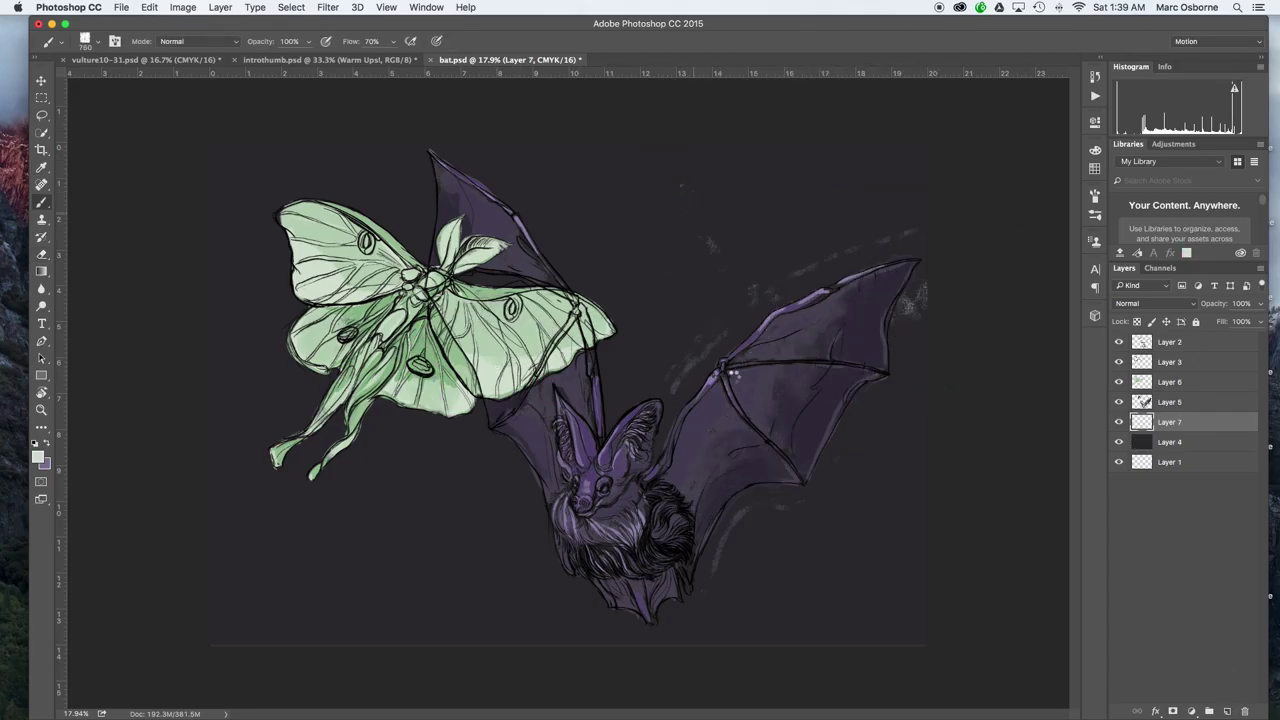
{"action": "mouse_move", "coordinate": [742, 158]}
{"action": "left_mouse_down"}
{"action": "mouse_move", "coordinate": [699, 240]}
{"action": "mouse_move", "coordinate": [734, 300]}
{"action": "mouse_move", "coordinate": [862, 358]}
{"action": "left_mouse_up"}
{"action": "left_click_drag", "start_coordinate": [860, 150], "coordinate": [742, 222]}
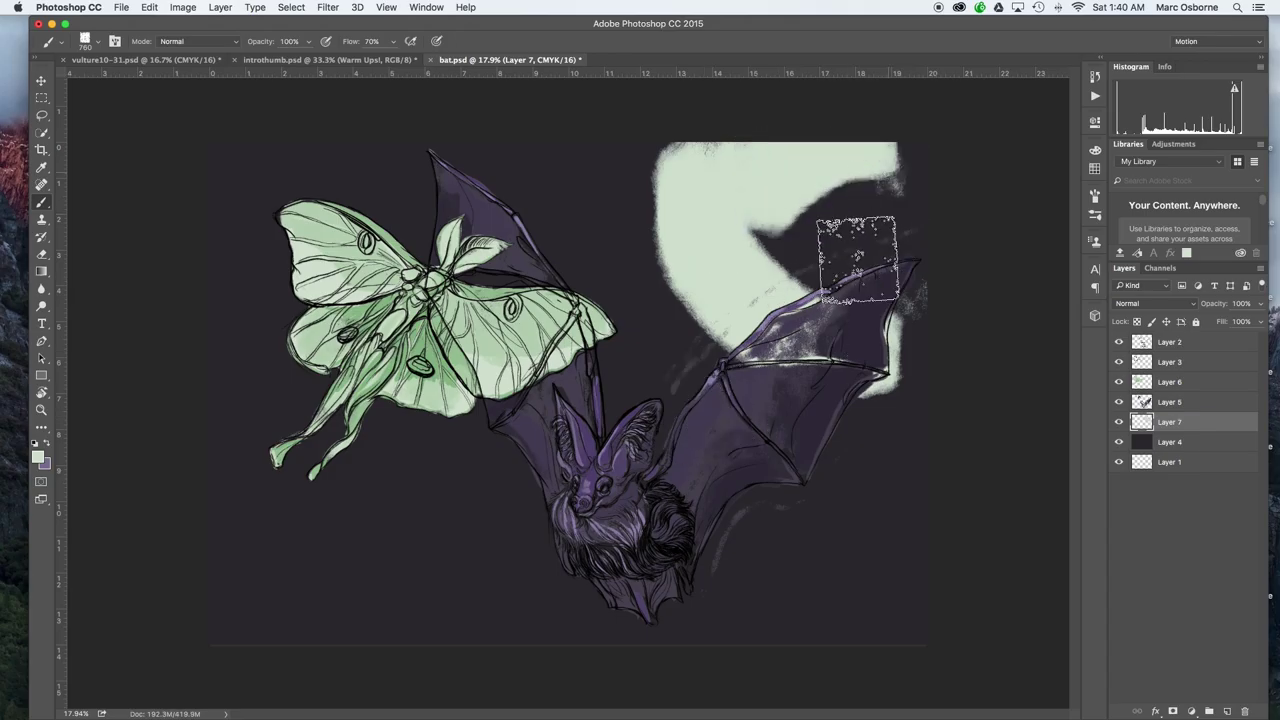
{"action": "mouse_move", "coordinate": [856, 258]}
{"action": "left_mouse_down"}
{"action": "mouse_move", "coordinate": [886, 171]}
{"action": "mouse_move", "coordinate": [790, 235]}
{"action": "mouse_move", "coordinate": [870, 215]}
{"action": "mouse_move", "coordinate": [905, 183]}
{"action": "mouse_move", "coordinate": [929, 380]}
{"action": "mouse_move", "coordinate": [900, 400]}
{"action": "left_mouse_up"}
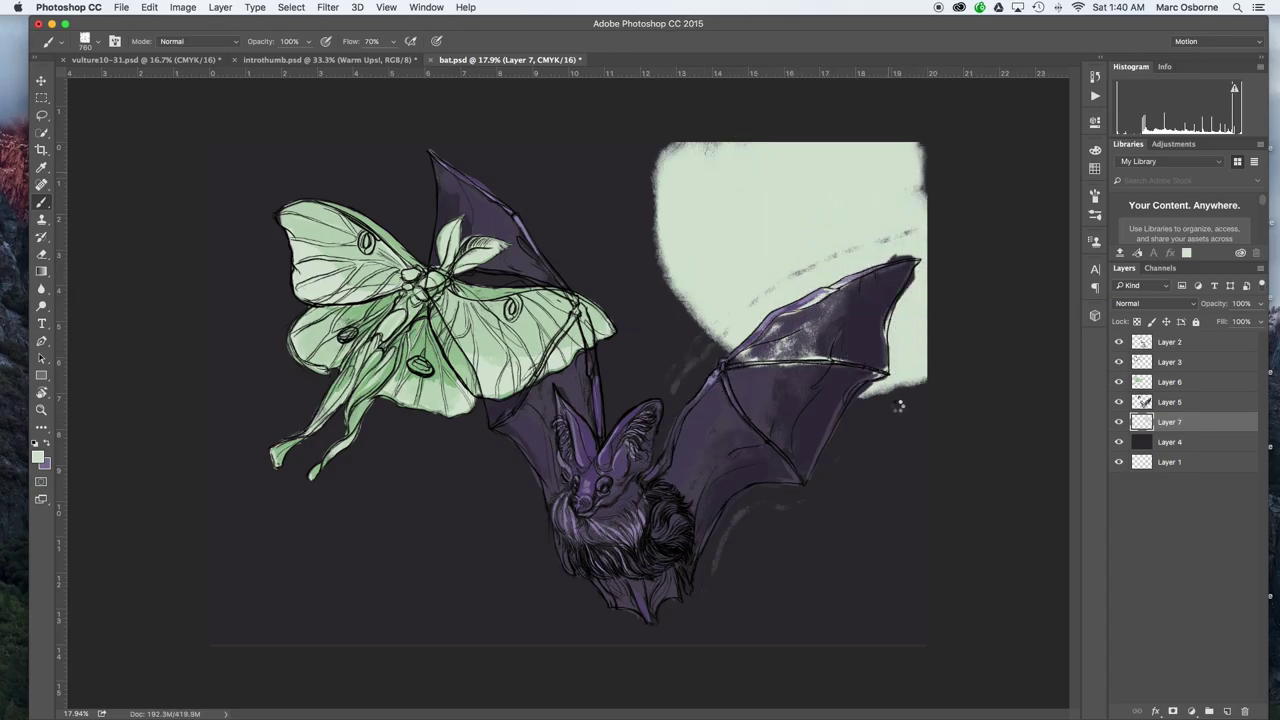
- Erase around the moon's rough edge with a 419 px eraser to give it a smooth round contour
{"action": "key", "text": "e"}
{"action": "left_click_drag", "start_coordinate": [845, 199], "coordinate": [865, 199]}
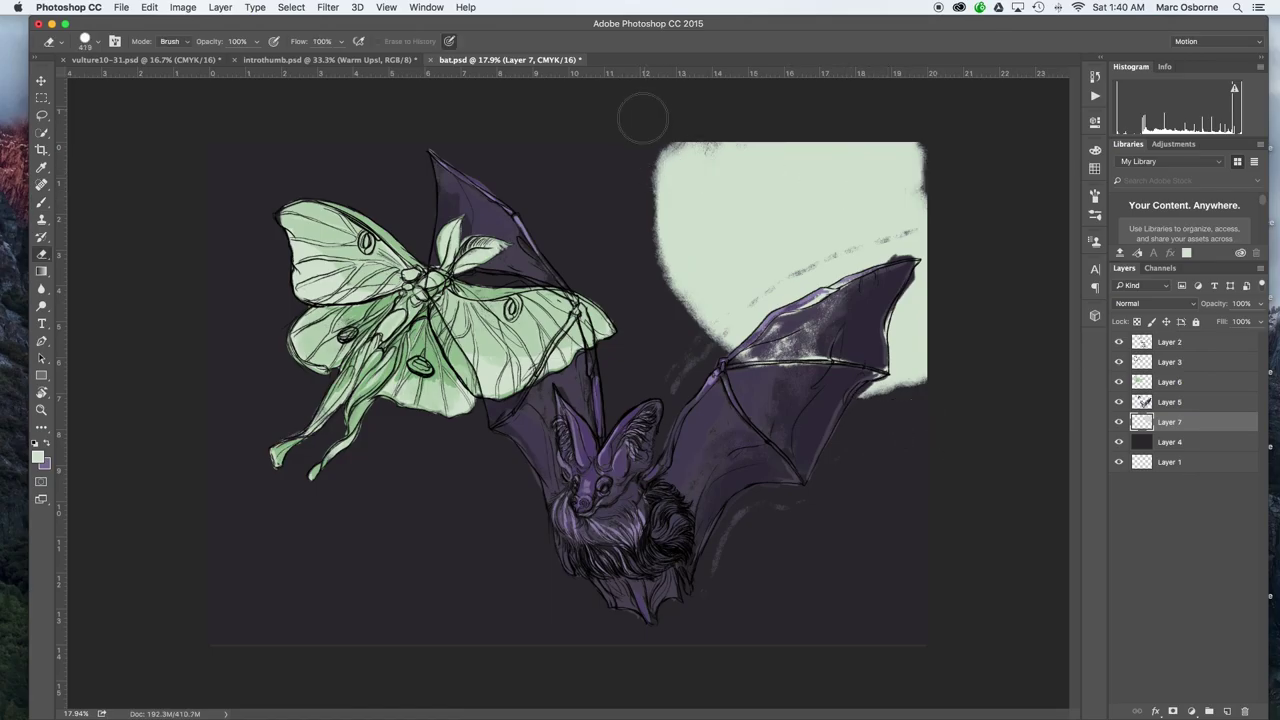
{"action": "left_click_drag", "start_coordinate": [643, 125], "coordinate": [780, 362]}
{"action": "left_click_drag", "start_coordinate": [862, 392], "coordinate": [932, 388]}
{"action": "left_click_drag", "start_coordinate": [648, 150], "coordinate": [808, 388]}
- Fill out the moon to the canvas edges and texture its rim with a 157 px brush, trimming its lower edge beside the wing
{"action": "key", "text": "b"}
{"action": "mouse_move", "coordinate": [936, 187]}
{"action": "left_mouse_down"}
{"action": "mouse_move", "coordinate": [766, 195]}
{"action": "mouse_move", "coordinate": [716, 150]}
{"action": "left_mouse_up"}
{"action": "left_click_drag", "start_coordinate": [846, 209], "coordinate": [800, 221]}
{"action": "mouse_move", "coordinate": [686, 218]}
{"action": "left_mouse_down"}
{"action": "mouse_move", "coordinate": [708, 280]}
{"action": "mouse_move", "coordinate": [664, 146]}
{"action": "left_mouse_up"}
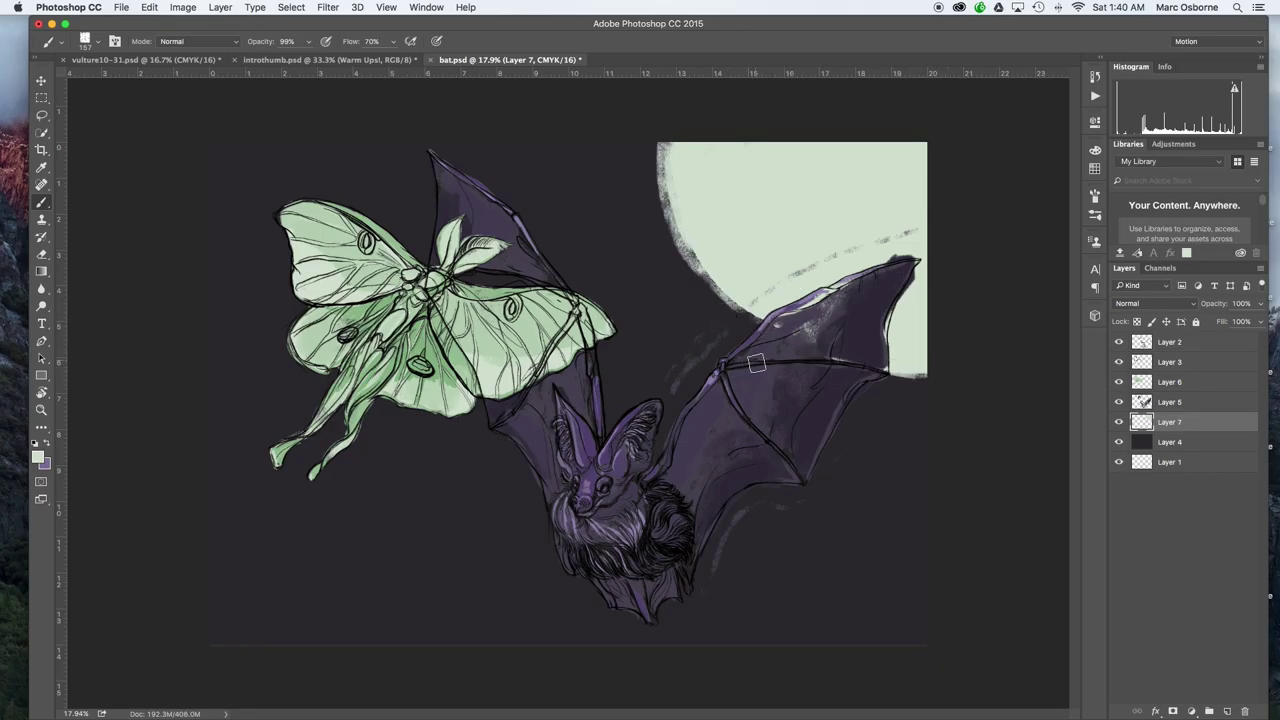
{"action": "key", "text": "e"}
{"action": "left_click_drag", "start_coordinate": [909, 372], "coordinate": [1028, 386]}
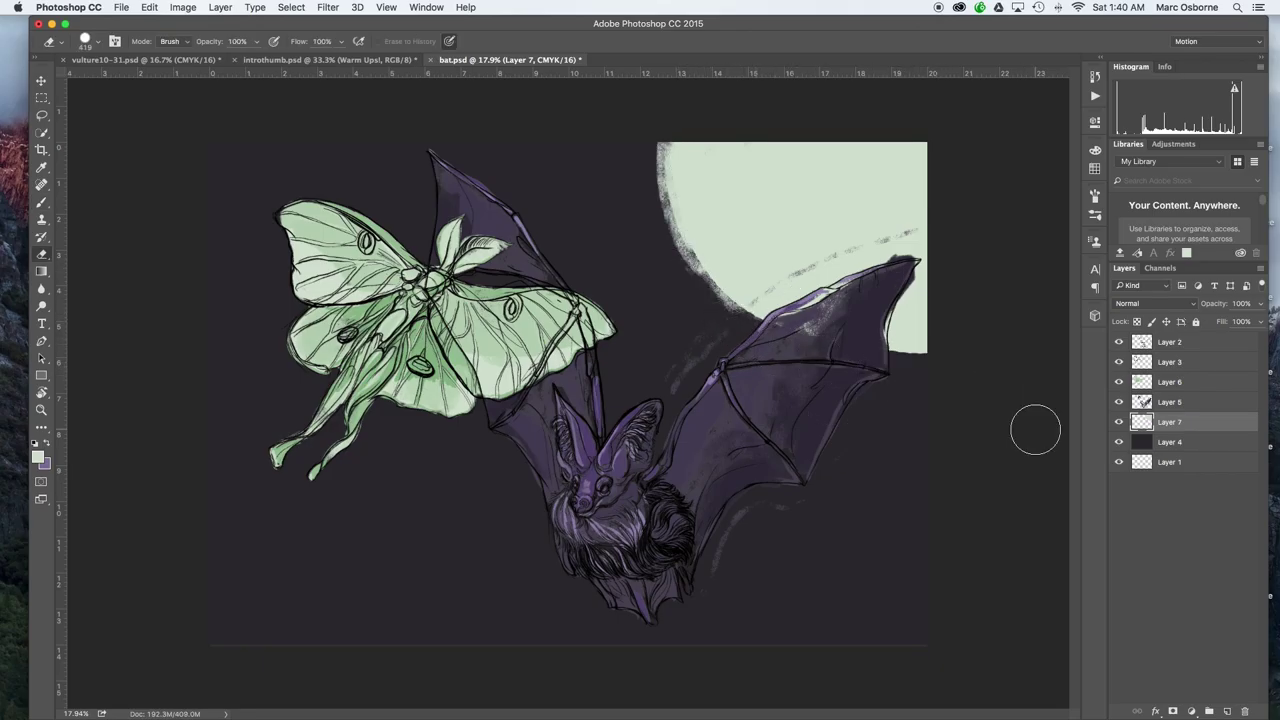
{"action": "key", "text": "b"}
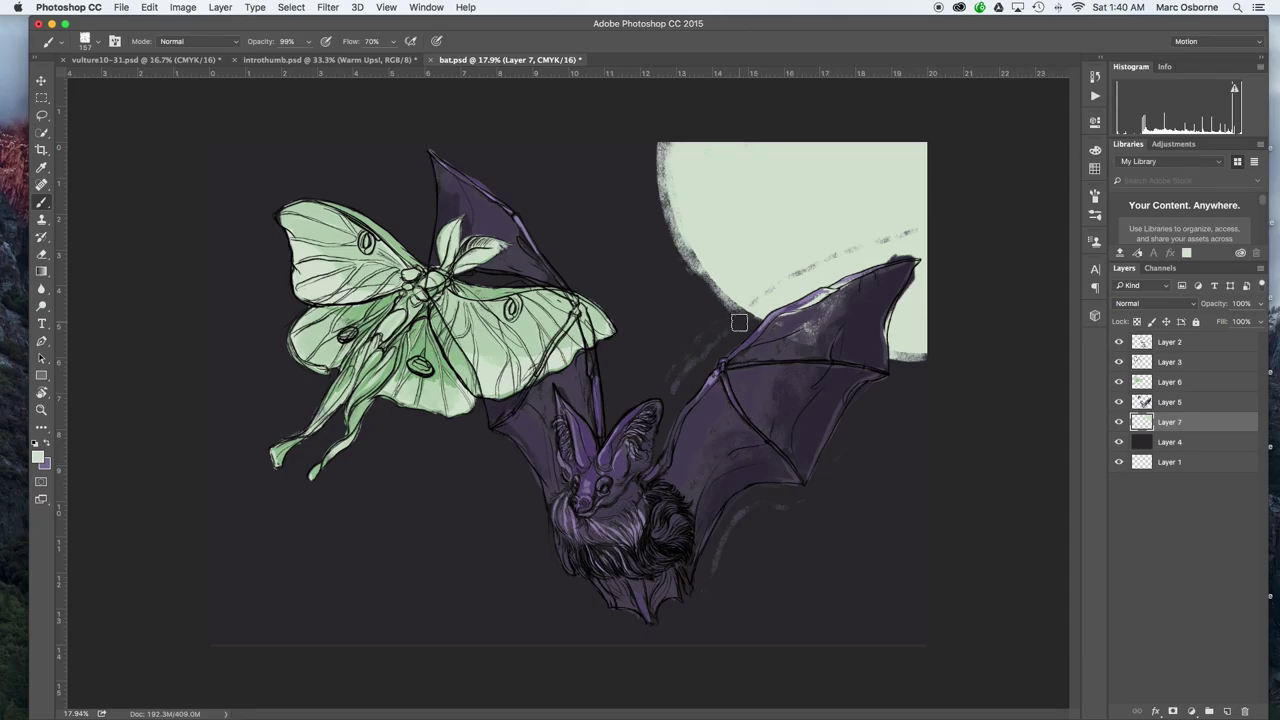
- Try a brush stroke along the moon's lower edge beside the wing, and undo it
{"action": "left_click_drag", "start_coordinate": [742, 312], "coordinate": [788, 340]}
{"action": "key", "text": "super+z"}
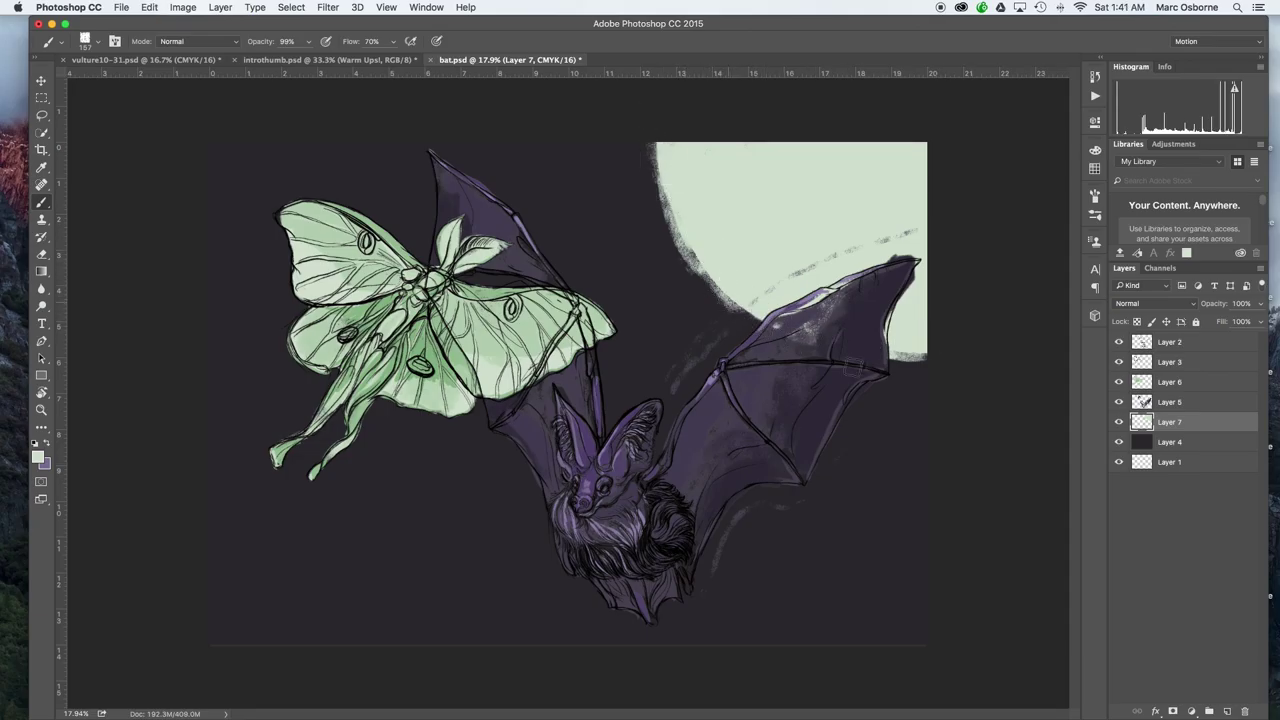
- Add a layer beneath the moon layer and raise the dark background's lightness with Hue/Saturation
{"action": "left_click", "coordinate": [1227, 711], "text": "super"}
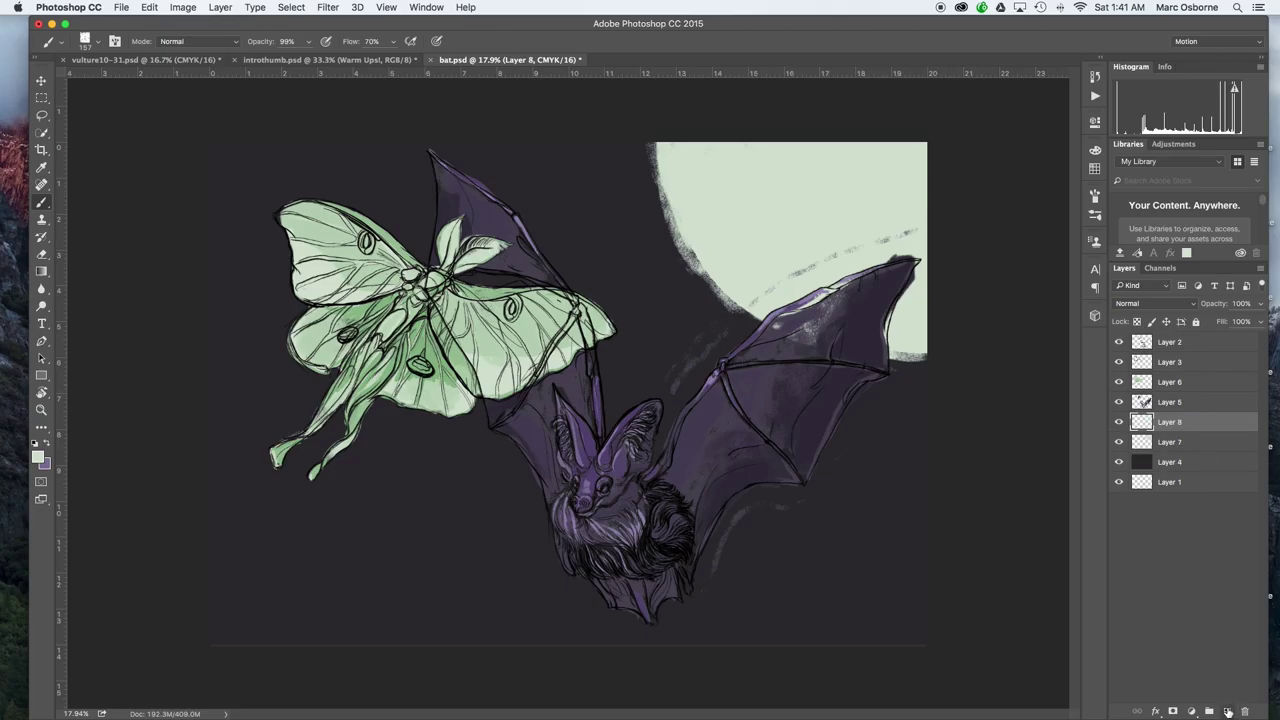
{"action": "left_click", "coordinate": [1148, 462]}
{"action": "key", "text": "super+u"}
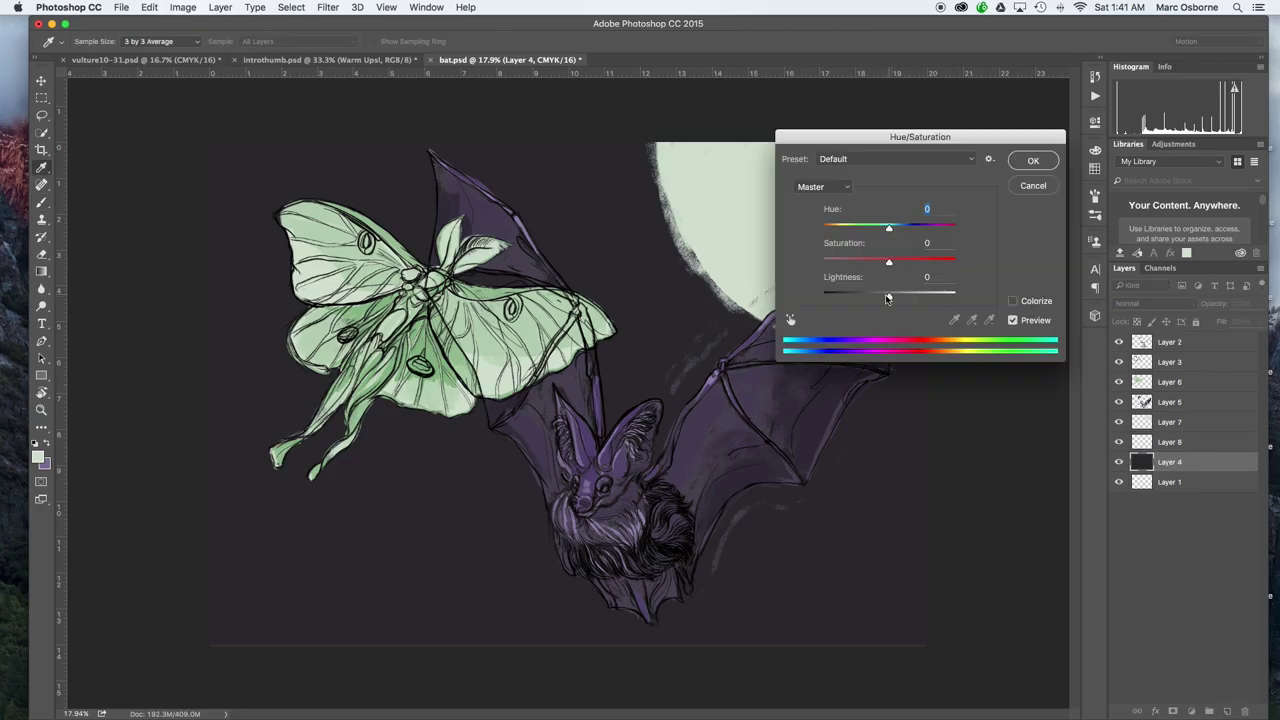
{"action": "left_click_drag", "start_coordinate": [888, 296], "coordinate": [931, 297]}
{"action": "left_click", "coordinate": [1033, 160]}
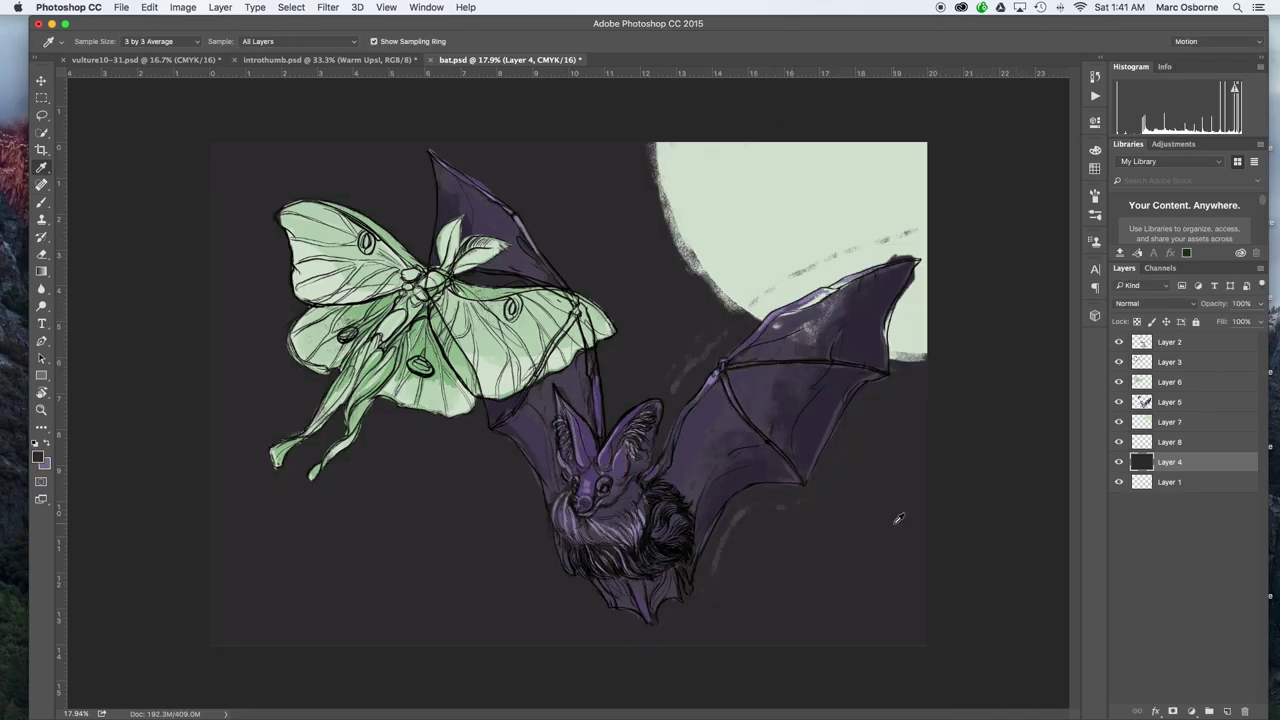
- Make the new layer active, pick a near-black paint color and choose a soft 227 px low-flow brush preset
{"action": "left_click", "coordinate": [1174, 444]}
{"action": "left_click", "coordinate": [42, 460]}
{"action": "mouse_move", "coordinate": [760, 334]}
{"action": "left_mouse_down"}
{"action": "mouse_move", "coordinate": [758, 355]}
{"action": "mouse_move", "coordinate": [772, 347]}
{"action": "left_mouse_up"}
{"action": "left_click", "coordinate": [1045, 183]}
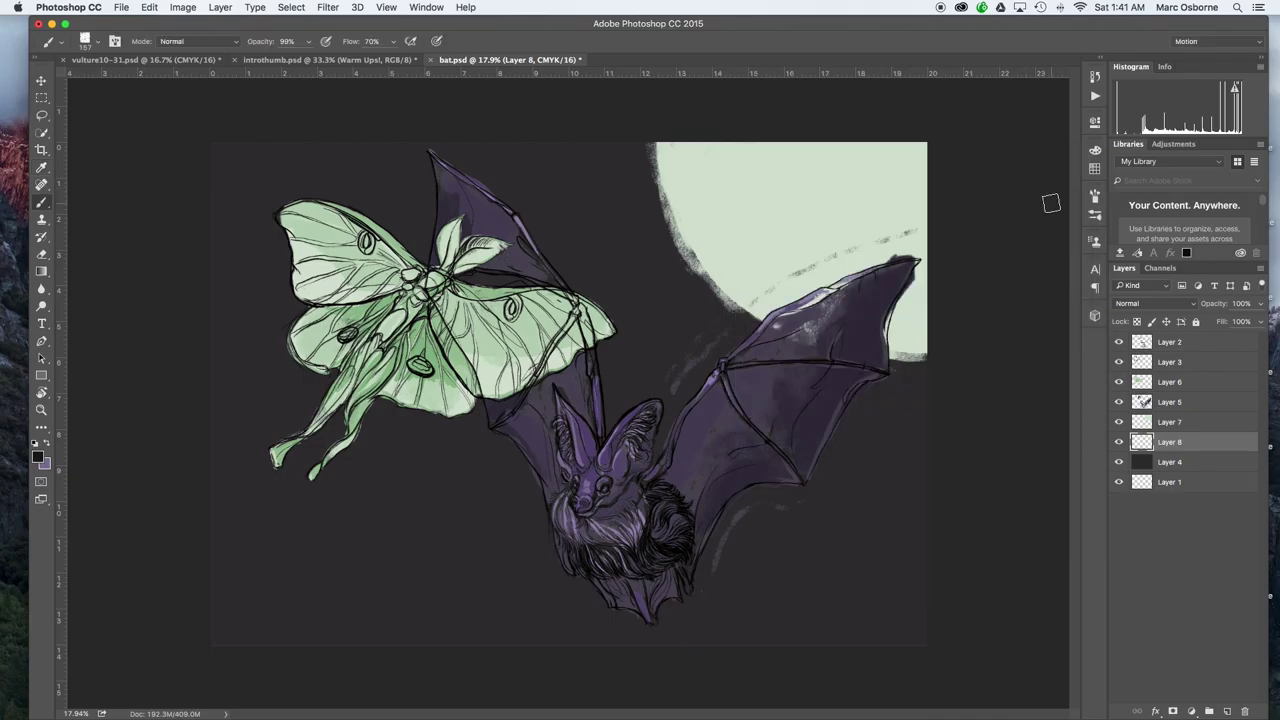
{"action": "left_click", "coordinate": [94, 42]}
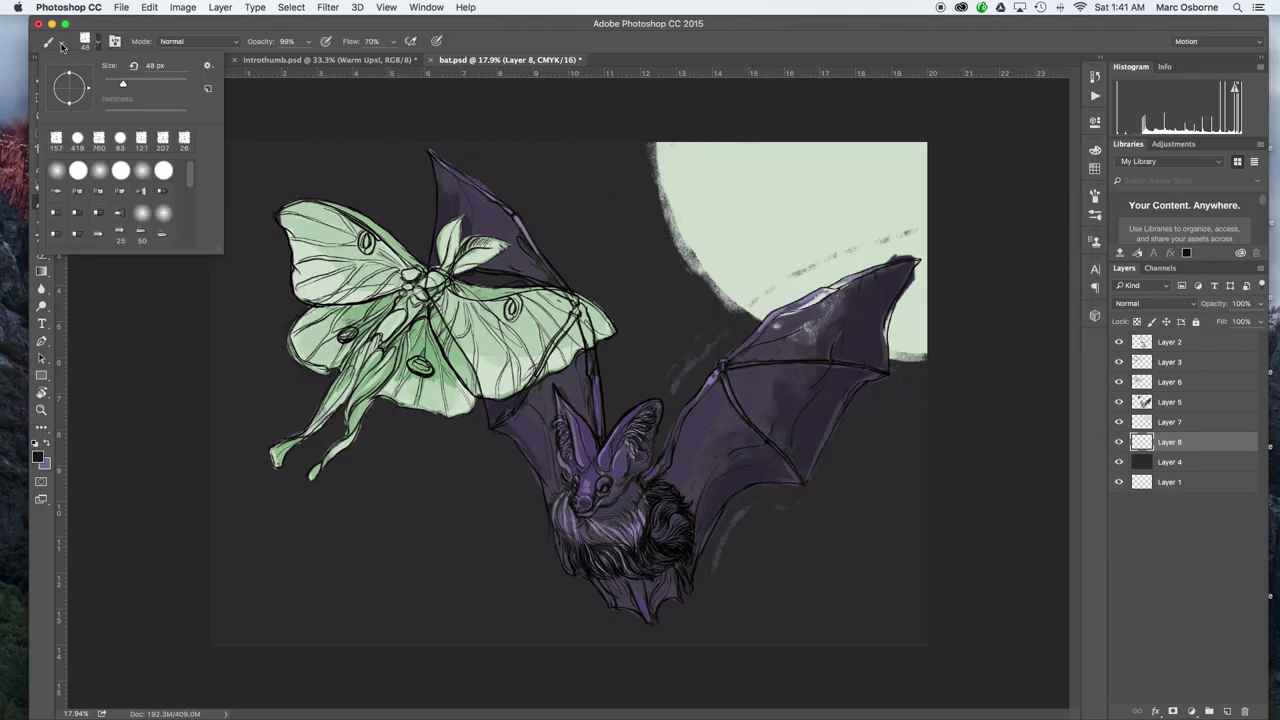
{"action": "left_click", "coordinate": [62, 46]}
{"action": "double_click", "coordinate": [188, 394]}
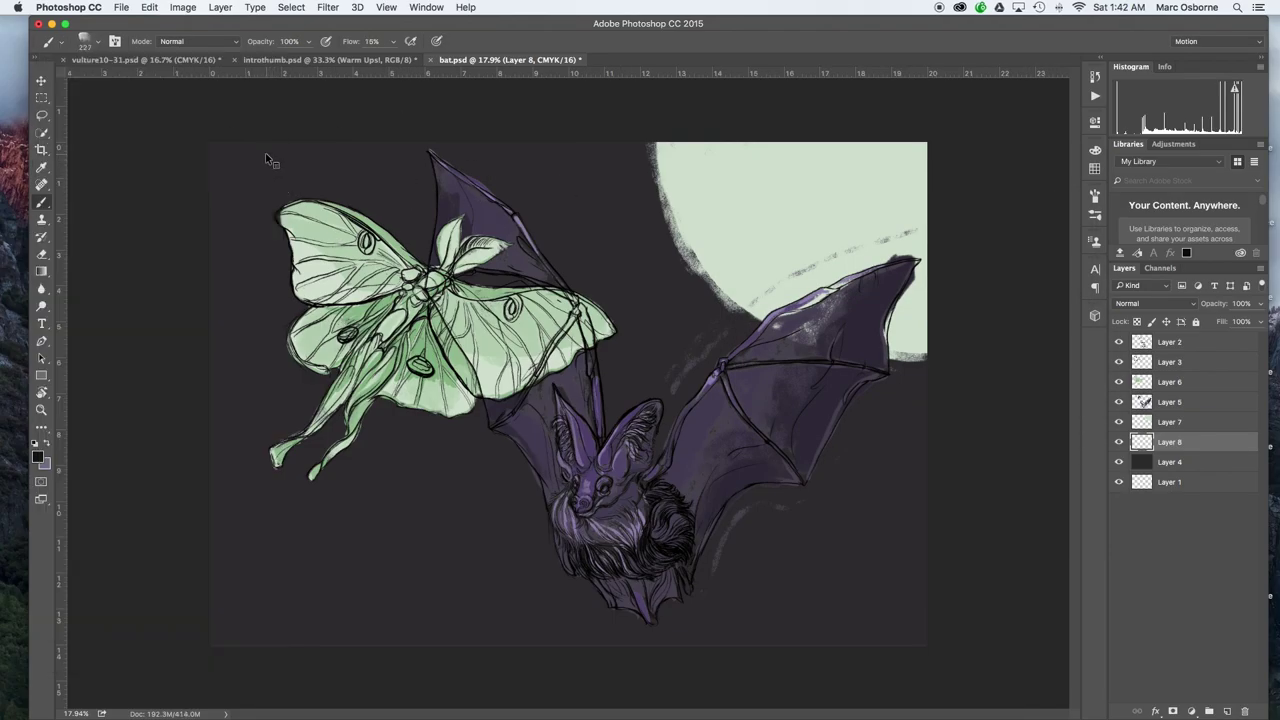
- Paint soft dark tree trunks with upward branches behind the moth at the canvas's left side
{"action": "mouse_move", "coordinate": [266, 143]}
{"action": "left_mouse_down"}
{"action": "mouse_move", "coordinate": [262, 350]}
{"action": "mouse_move", "coordinate": [226, 429]}
{"action": "mouse_move", "coordinate": [206, 567]}
{"action": "left_mouse_up"}
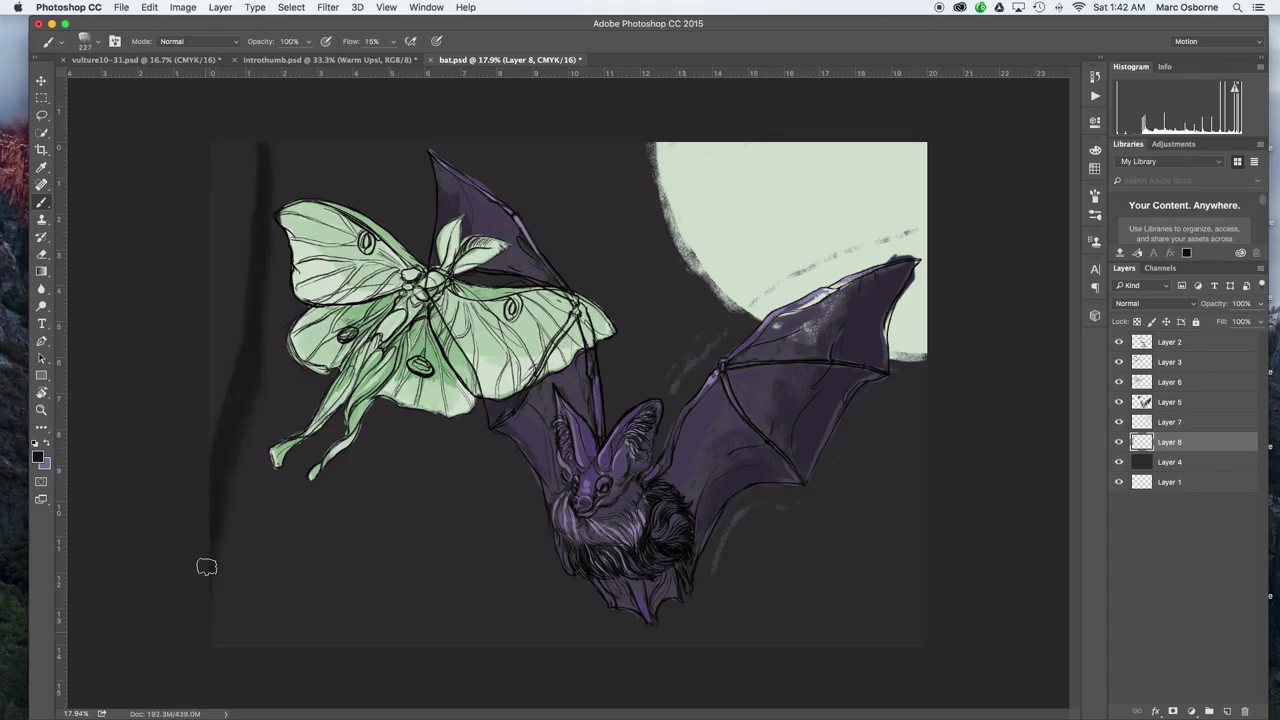
{"action": "left_click_drag", "start_coordinate": [262, 226], "coordinate": [330, 143]}
{"action": "mouse_move", "coordinate": [296, 648]}
{"action": "left_mouse_down"}
{"action": "mouse_move", "coordinate": [284, 332]}
{"action": "mouse_move", "coordinate": [344, 143]}
{"action": "left_mouse_up"}
{"action": "mouse_move", "coordinate": [282, 288]}
{"action": "left_mouse_down"}
{"action": "mouse_move", "coordinate": [279, 644]}
{"action": "mouse_move", "coordinate": [270, 488]}
{"action": "mouse_move", "coordinate": [302, 655]}
{"action": "left_mouse_up"}
{"action": "mouse_move", "coordinate": [334, 538]}
{"action": "left_mouse_down"}
{"action": "mouse_move", "coordinate": [314, 579]}
{"action": "mouse_move", "coordinate": [300, 620]}
{"action": "left_mouse_up"}
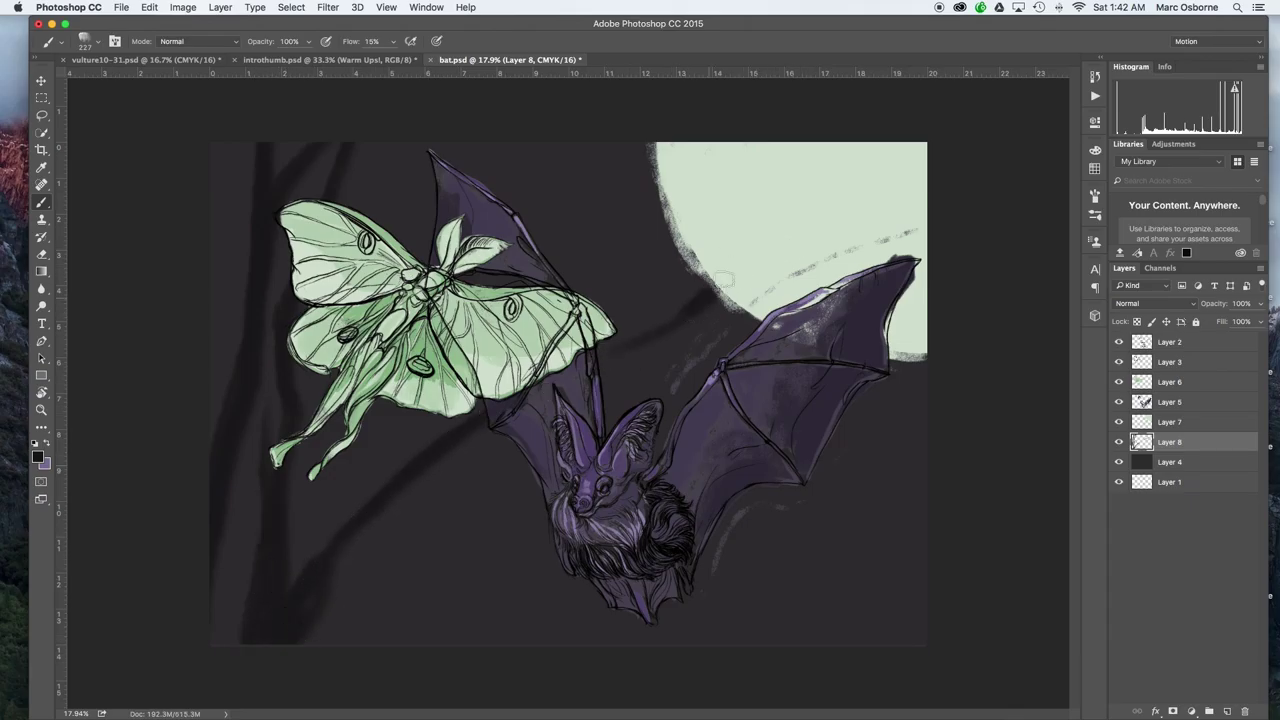
- Raise the tree layer above the moon and paint a forked diagonal branch from the moon to the lower-left trunk
{"action": "key", "text": "super+bracketright"}
{"action": "mouse_move", "coordinate": [712, 292]}
{"action": "left_mouse_down"}
{"action": "mouse_move", "coordinate": [845, 215]}
{"action": "mouse_move", "coordinate": [650, 316]}
{"action": "left_mouse_up"}
{"action": "left_click_drag", "start_coordinate": [768, 231], "coordinate": [612, 341]}
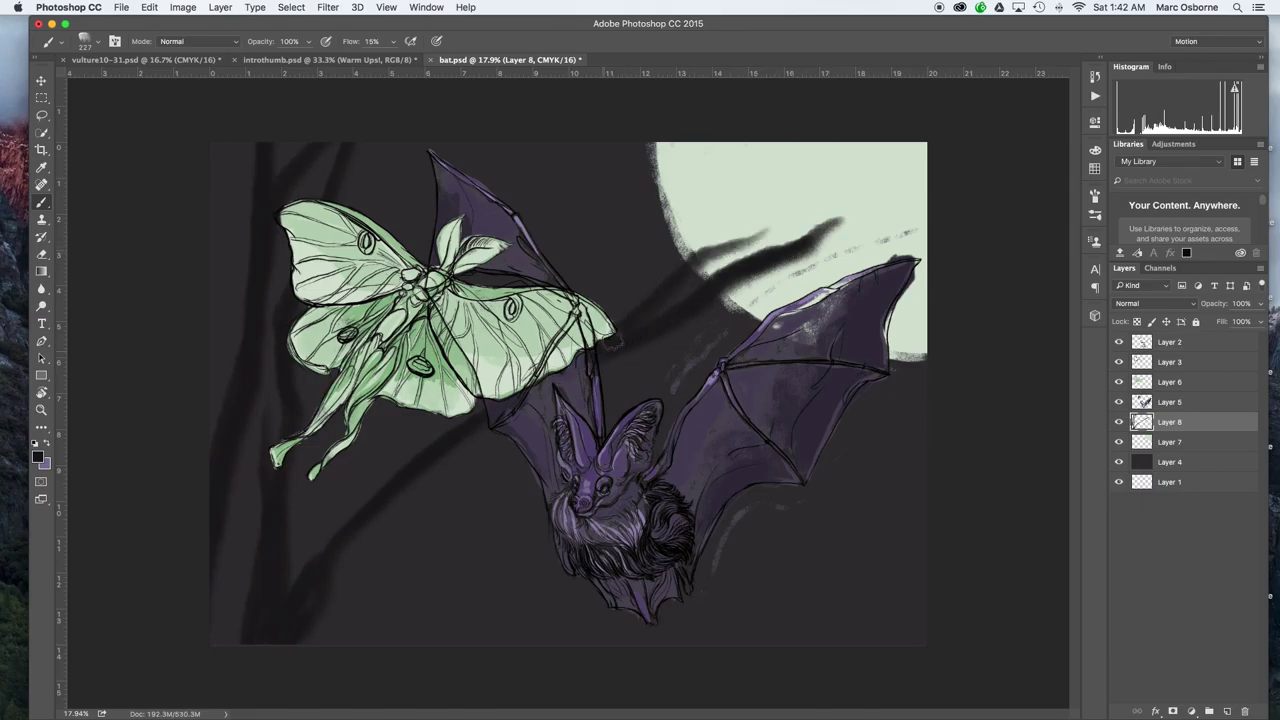
{"action": "left_click_drag", "start_coordinate": [490, 428], "coordinate": [301, 608]}
- Switch to a rough-edged 202 px ink brush preset with 100% opacity and flow
{"action": "left_click", "coordinate": [48, 41]}
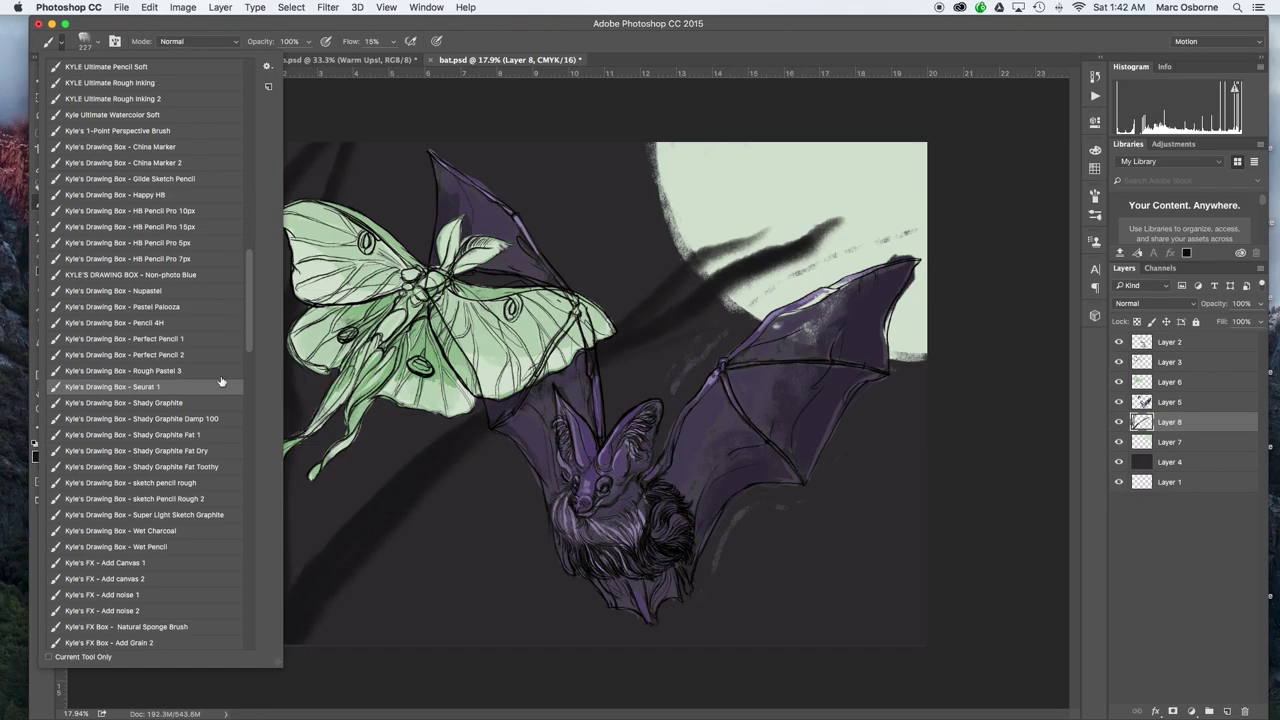
{"action": "scroll", "coordinate": [190, 553], "scroll_direction": "down", "scroll_amount": 10}
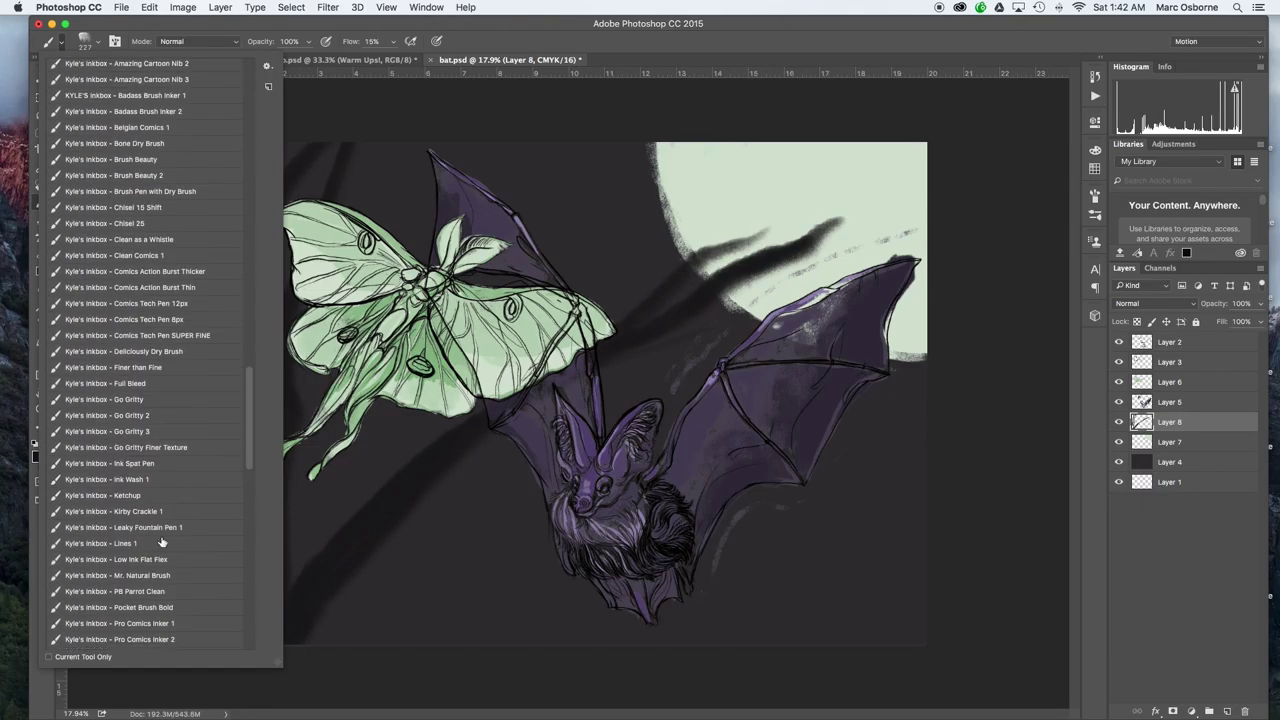
{"action": "left_click", "coordinate": [161, 542]}
{"action": "left_click_drag", "start_coordinate": [252, 402], "coordinate": [249, 460]}
{"action": "left_click", "coordinate": [165, 372]}
- Ink the forked diagonal branch in solid black from the lower-left trunk up across the moon
{"action": "left_click_drag", "start_coordinate": [404, 485], "coordinate": [417, 489]}
{"action": "mouse_move", "coordinate": [300, 648]}
{"action": "left_mouse_down"}
{"action": "mouse_move", "coordinate": [456, 452]}
{"action": "mouse_move", "coordinate": [572, 370]}
{"action": "mouse_move", "coordinate": [840, 220]}
{"action": "left_mouse_up"}
{"action": "mouse_move", "coordinate": [762, 236]}
{"action": "left_mouse_down"}
{"action": "mouse_move", "coordinate": [688, 268]}
{"action": "mouse_move", "coordinate": [610, 348]}
{"action": "left_mouse_up"}
{"action": "left_click_drag", "start_coordinate": [411, 480], "coordinate": [270, 655]}
- Ink the trunk beneath the moth's tails and the black branches above the moth and behind the bat's raised wing
{"action": "left_click_drag", "start_coordinate": [270, 655], "coordinate": [290, 449]}
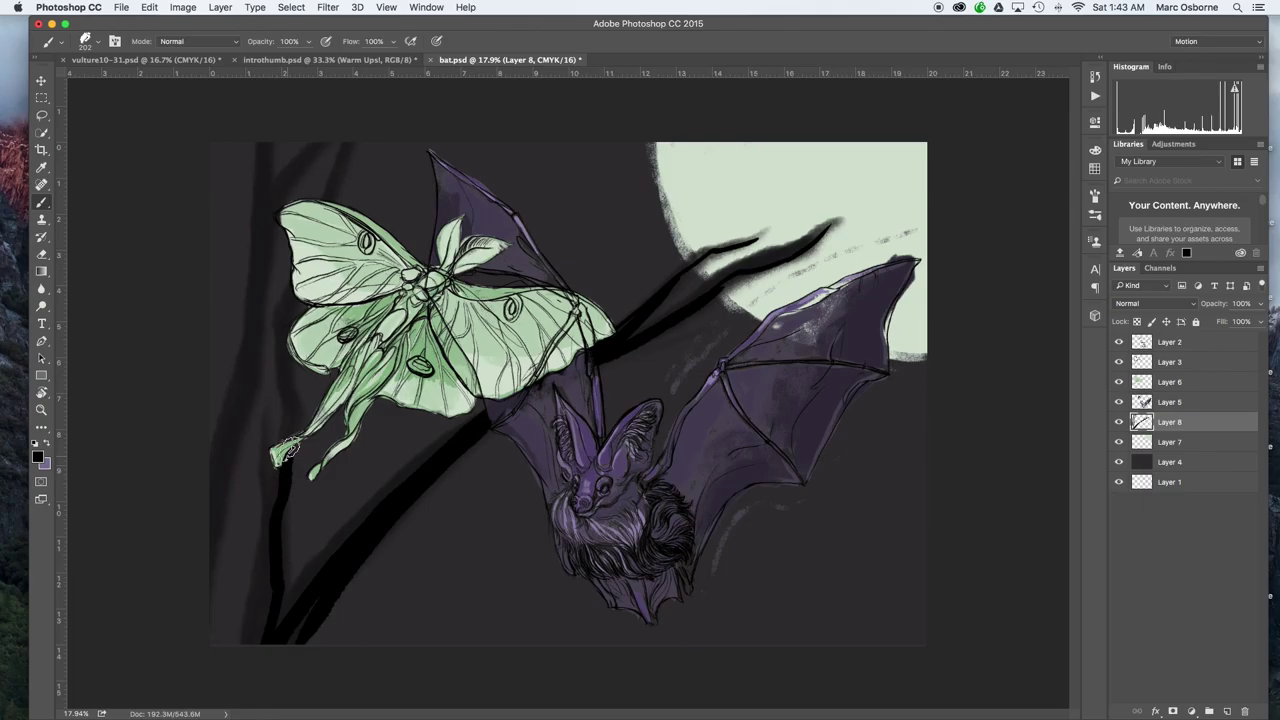
{"action": "left_click_drag", "start_coordinate": [287, 526], "coordinate": [280, 622]}
{"action": "left_click_drag", "start_coordinate": [289, 502], "coordinate": [297, 322]}
{"action": "mouse_move", "coordinate": [342, 210]}
{"action": "left_mouse_down"}
{"action": "mouse_move", "coordinate": [372, 142]}
{"action": "mouse_move", "coordinate": [463, 129]}
{"action": "mouse_move", "coordinate": [388, 218]}
{"action": "left_mouse_up"}
{"action": "mouse_move", "coordinate": [512, 222]}
{"action": "left_mouse_down"}
{"action": "mouse_move", "coordinate": [616, 157]}
{"action": "mouse_move", "coordinate": [526, 228]}
{"action": "left_mouse_up"}
{"action": "left_click_drag", "start_coordinate": [532, 227], "coordinate": [607, 200]}
- Ink the thick black trunk and its forked branches along the canvas's left edge
{"action": "mouse_move", "coordinate": [274, 205]}
{"action": "left_mouse_down"}
{"action": "mouse_move", "coordinate": [316, 144]}
{"action": "mouse_move", "coordinate": [220, 572]}
{"action": "mouse_move", "coordinate": [244, 655]}
{"action": "left_mouse_up"}
{"action": "left_click_drag", "start_coordinate": [244, 655], "coordinate": [240, 470]}
{"action": "left_click_drag", "start_coordinate": [242, 316], "coordinate": [211, 192]}
{"action": "left_click_drag", "start_coordinate": [211, 192], "coordinate": [250, 361]}
{"action": "left_click_drag", "start_coordinate": [228, 242], "coordinate": [223, 144]}
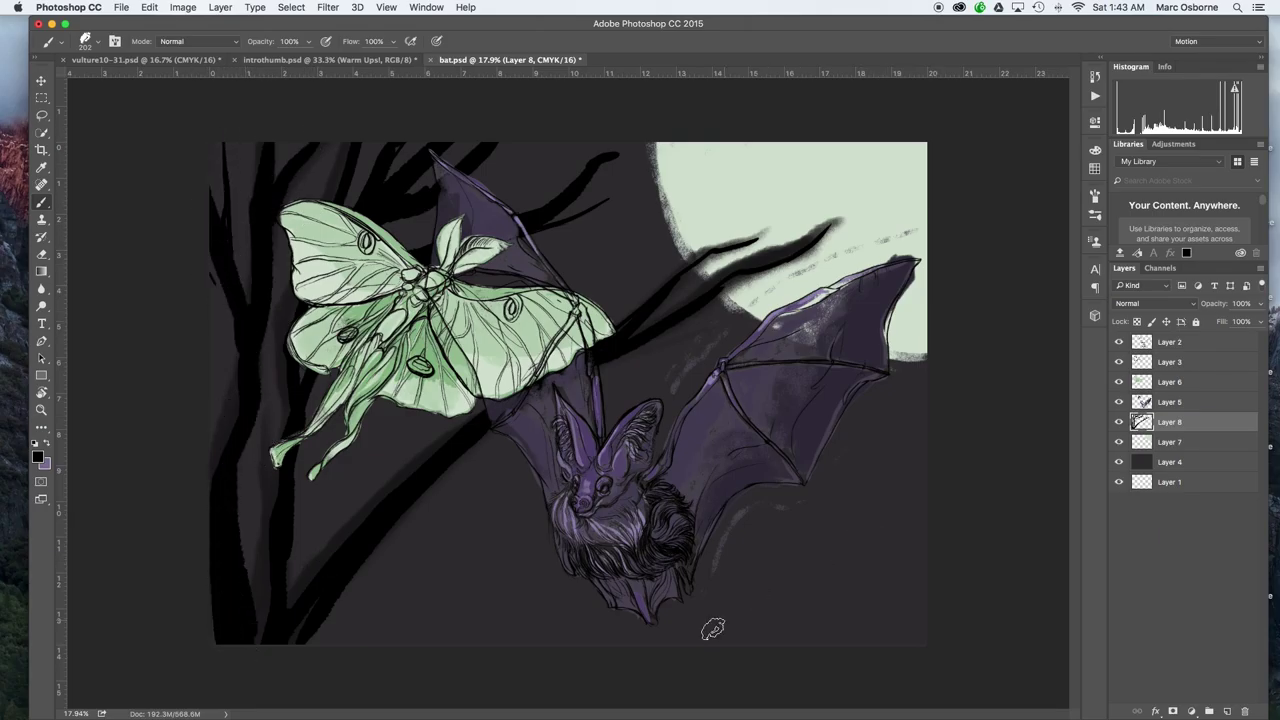
- Paint a black trunk below the moth and a long branch crossing behind the bat to the canvas's lower right
{"action": "left_click_drag", "start_coordinate": [512, 645], "coordinate": [447, 310]}
{"action": "left_click_drag", "start_coordinate": [517, 578], "coordinate": [506, 440]}
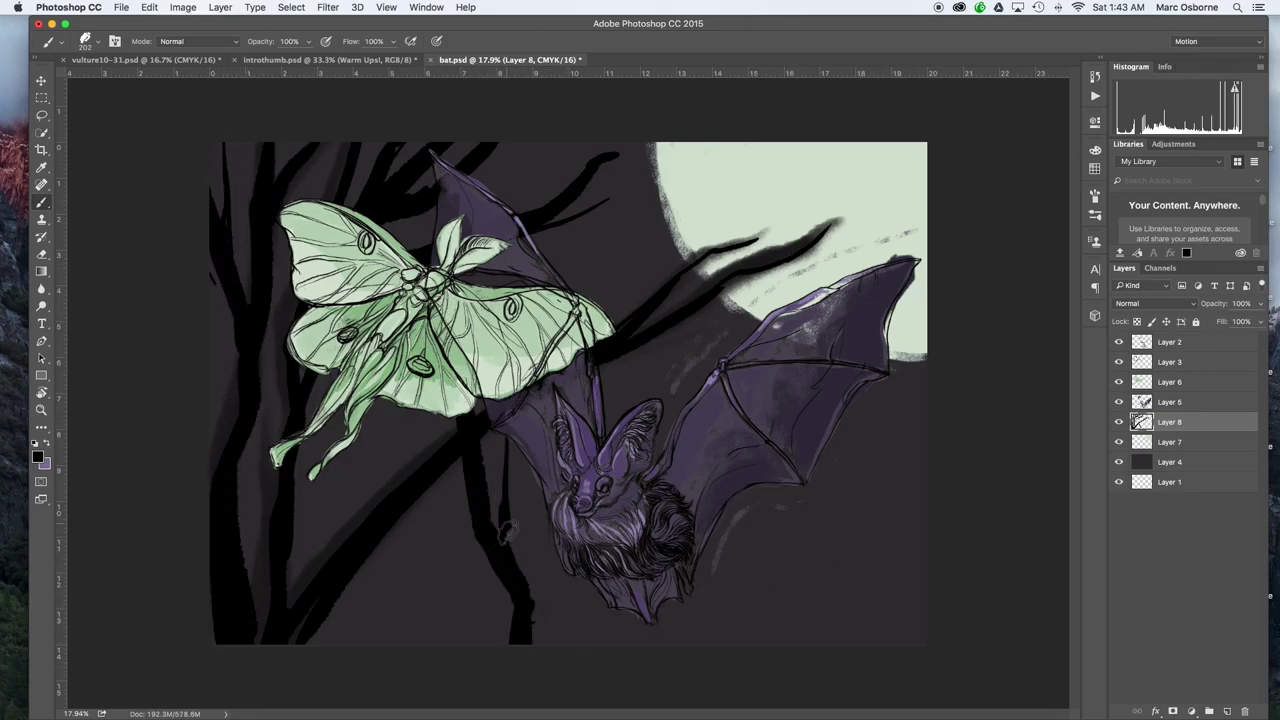
{"action": "left_click_drag", "start_coordinate": [802, 641], "coordinate": [211, 344]}
{"action": "left_click_drag", "start_coordinate": [426, 489], "coordinate": [276, 456]}
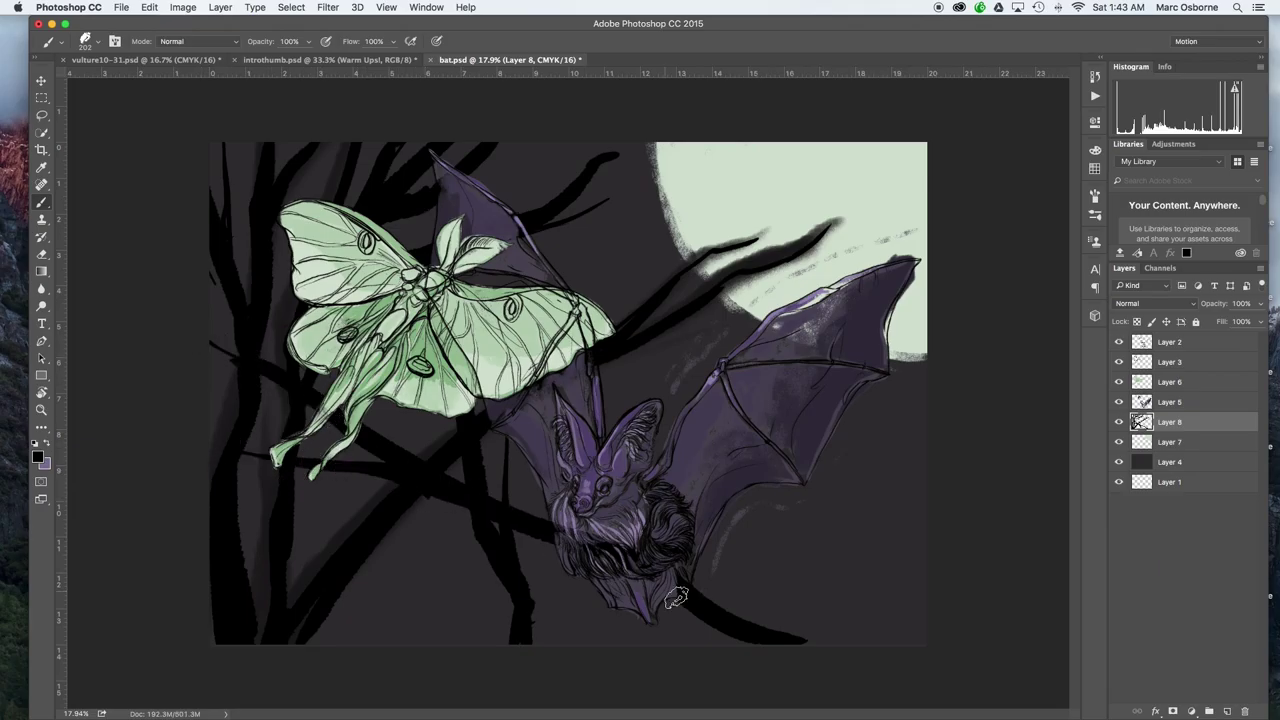
- Thicken the branch below the bat's right wing with black offshoots and add a vertical branch between moth and moon
{"action": "left_click_drag", "start_coordinate": [752, 626], "coordinate": [717, 589]}
{"action": "left_click_drag", "start_coordinate": [590, 172], "coordinate": [571, 288]}
{"action": "left_click_drag", "start_coordinate": [598, 370], "coordinate": [617, 438]}
{"action": "left_click_drag", "start_coordinate": [736, 540], "coordinate": [804, 628]}
{"action": "left_click_drag", "start_coordinate": [726, 583], "coordinate": [741, 496]}
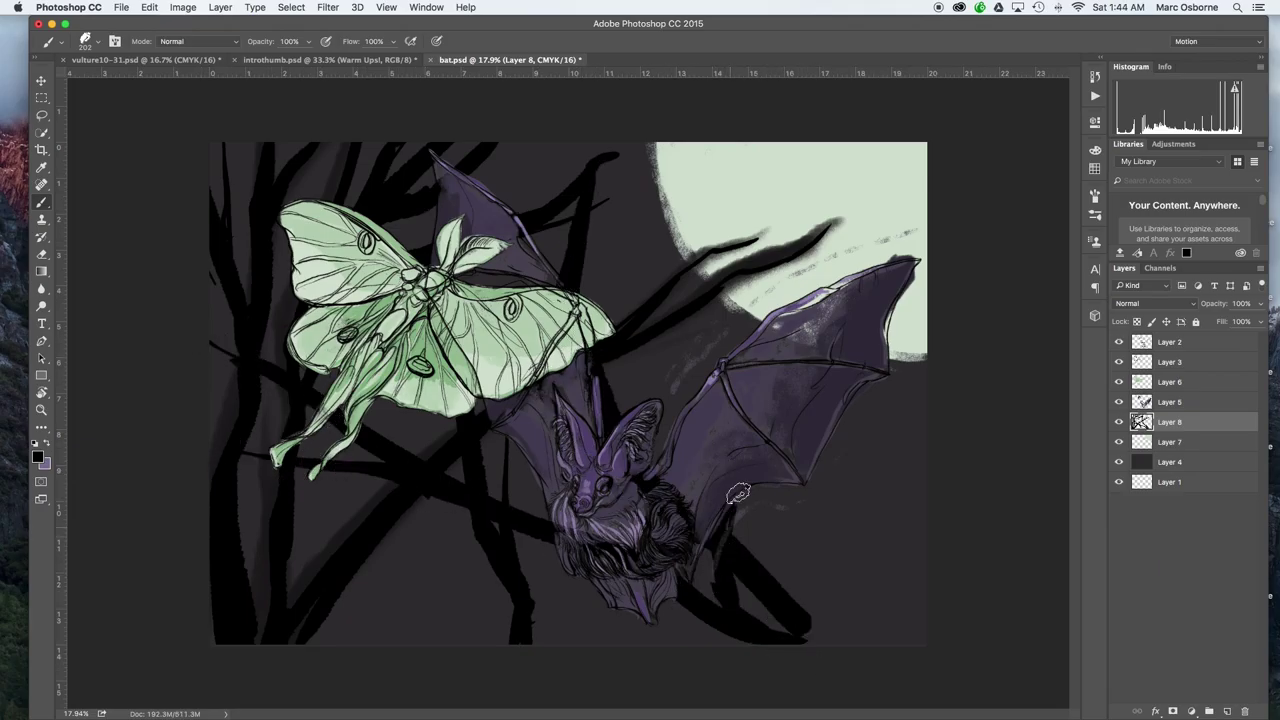
- Paint thin vertical black twigs between the bat's head and the moon's left edge
{"action": "left_click_drag", "start_coordinate": [684, 285], "coordinate": [686, 400]}
{"action": "left_click_drag", "start_coordinate": [684, 284], "coordinate": [683, 208]}
{"action": "left_click_drag", "start_coordinate": [662, 250], "coordinate": [674, 382]}
{"action": "left_click_drag", "start_coordinate": [703, 332], "coordinate": [699, 370]}
- Paint a large black trunk rising from the lower-right corner behind the tip of the bat's right wing
{"action": "mouse_move", "coordinate": [802, 619]}
{"action": "left_mouse_down"}
{"action": "mouse_move", "coordinate": [846, 645]}
{"action": "mouse_move", "coordinate": [825, 572]}
{"action": "left_mouse_up"}
{"action": "left_click_drag", "start_coordinate": [828, 638], "coordinate": [904, 330]}
{"action": "left_click_drag", "start_coordinate": [856, 495], "coordinate": [925, 260]}
- Fill the area below the moth with crossing black branches and roots reaching the canvas's bottom edge
{"action": "left_click_drag", "start_coordinate": [385, 488], "coordinate": [495, 630]}
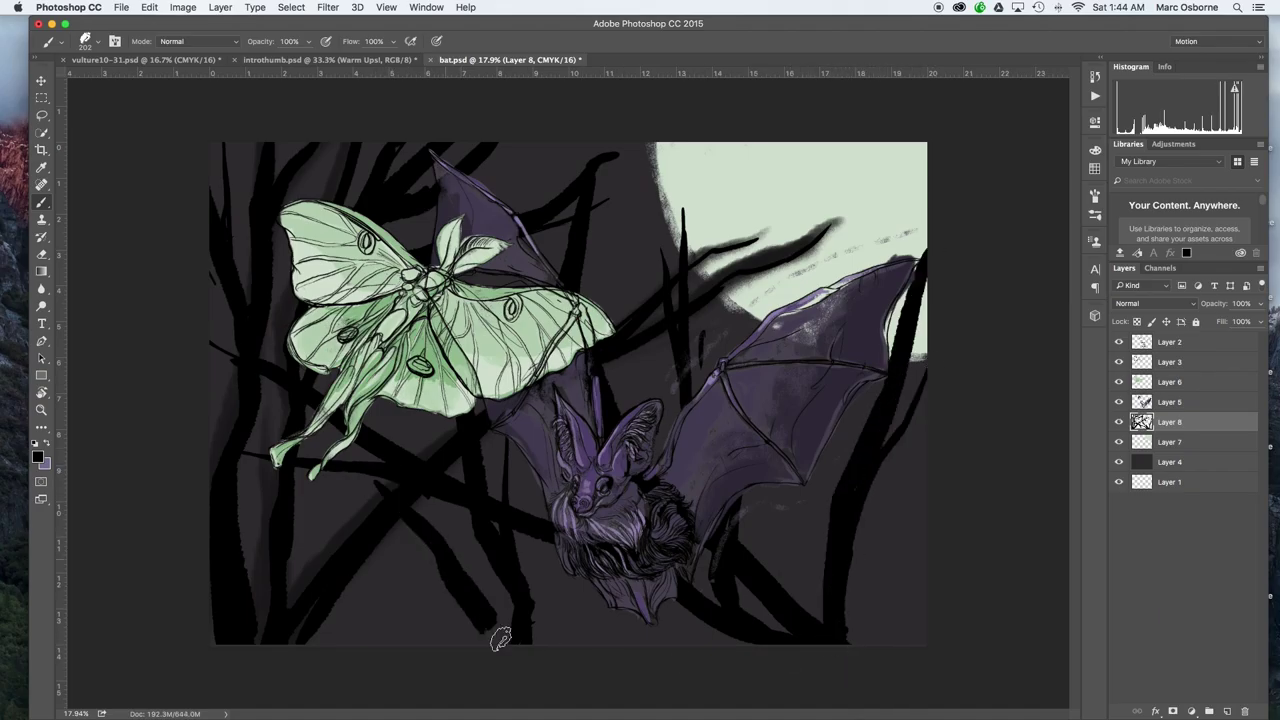
{"action": "mouse_move", "coordinate": [440, 545]}
{"action": "left_mouse_down"}
{"action": "mouse_move", "coordinate": [522, 641]}
{"action": "mouse_move", "coordinate": [583, 640]}
{"action": "left_mouse_up"}
{"action": "mouse_move", "coordinate": [402, 573]}
{"action": "left_mouse_down"}
{"action": "mouse_move", "coordinate": [488, 652]}
{"action": "mouse_move", "coordinate": [393, 550]}
{"action": "left_mouse_up"}
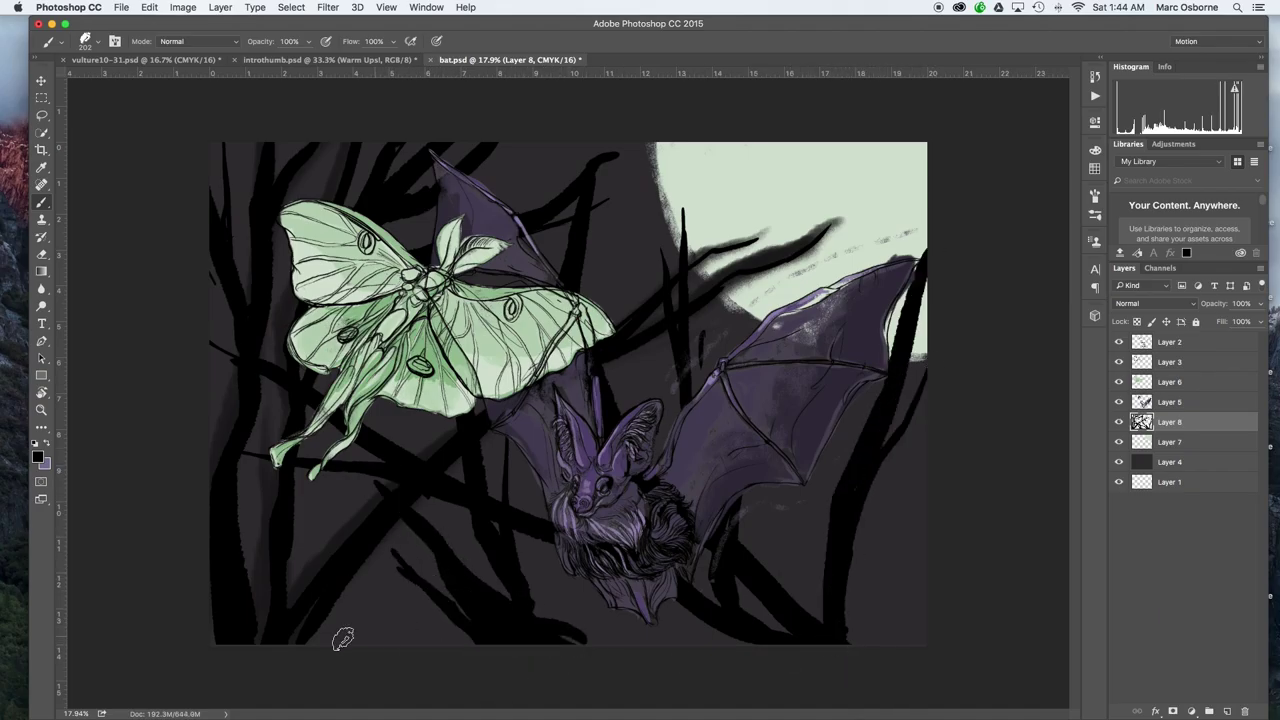
{"action": "left_click_drag", "start_coordinate": [364, 644], "coordinate": [390, 478]}
{"action": "mouse_move", "coordinate": [396, 526]}
{"action": "left_mouse_down"}
{"action": "mouse_move", "coordinate": [365, 652]}
{"action": "mouse_move", "coordinate": [414, 556]}
{"action": "left_mouse_up"}
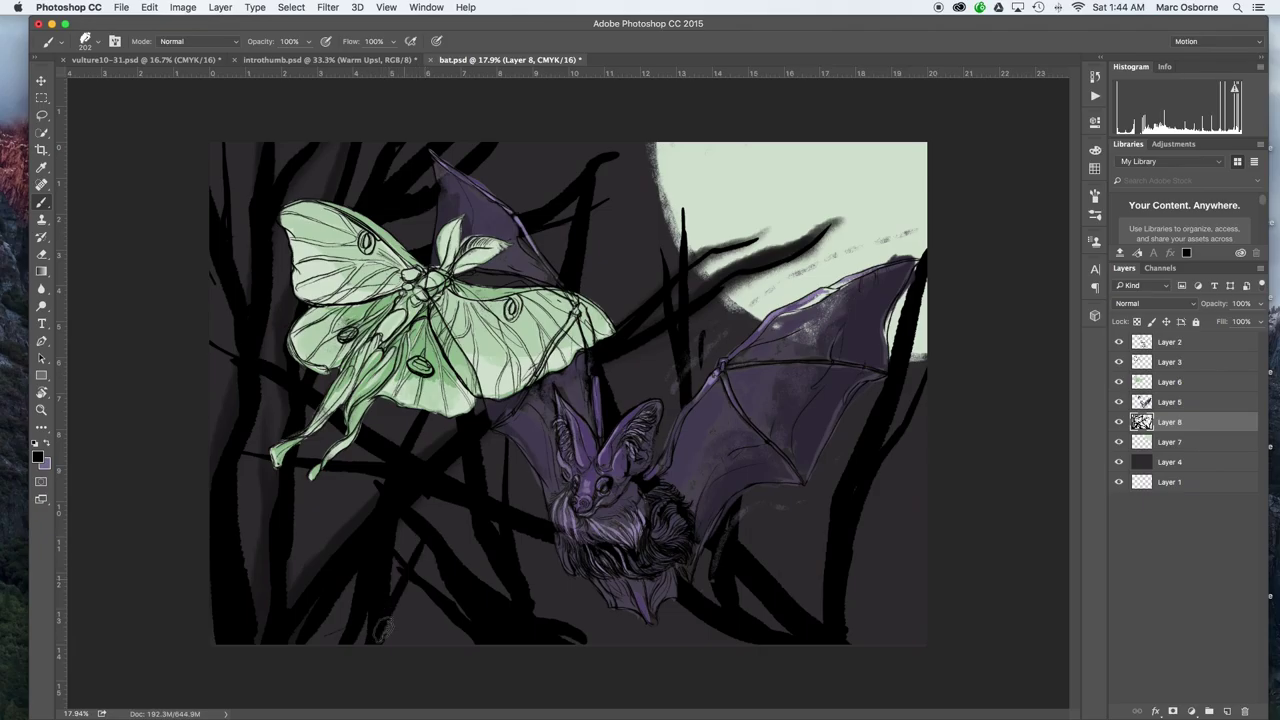
{"action": "left_click_drag", "start_coordinate": [411, 641], "coordinate": [422, 600]}
- Paint a dense cluster of black branches fanning up along the lower-right canvas edge
{"action": "left_click_drag", "start_coordinate": [850, 640], "coordinate": [925, 445]}
{"action": "left_click_drag", "start_coordinate": [875, 620], "coordinate": [925, 510]}
{"action": "left_click_drag", "start_coordinate": [866, 578], "coordinate": [906, 448]}
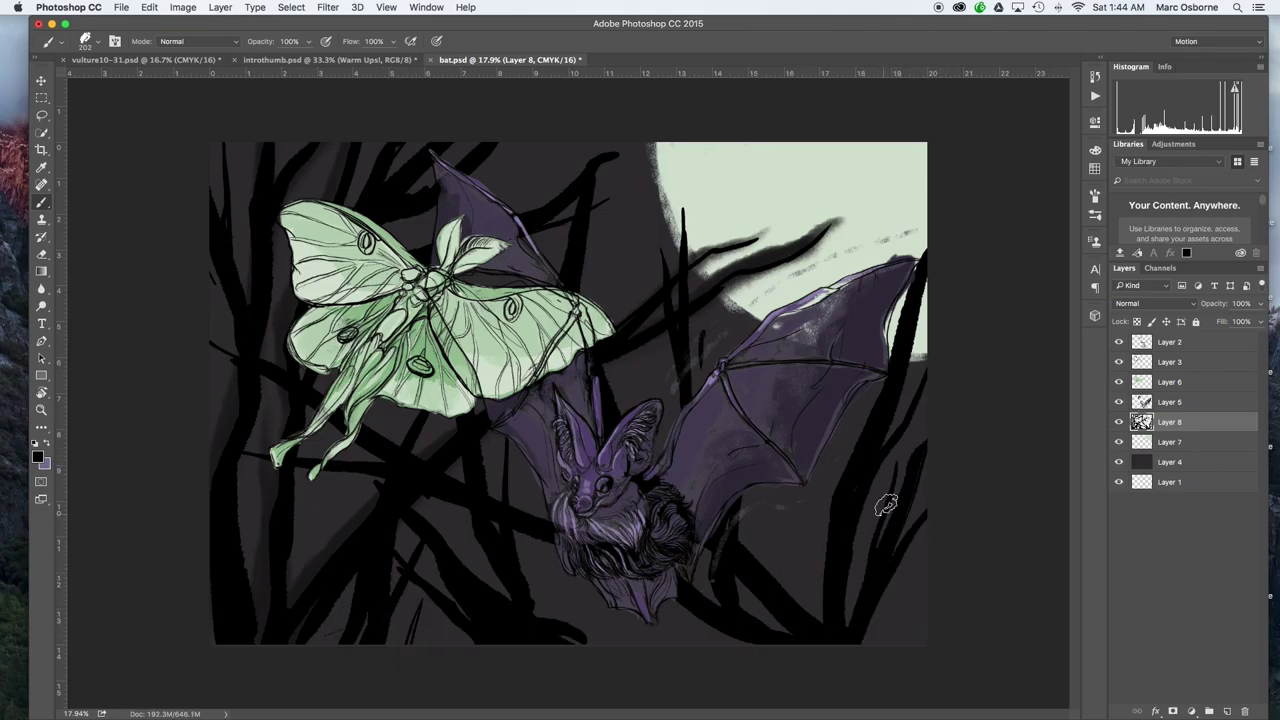
{"action": "left_click_drag", "start_coordinate": [876, 515], "coordinate": [921, 402]}
{"action": "left_click_drag", "start_coordinate": [848, 600], "coordinate": [882, 482]}
{"action": "left_click_drag", "start_coordinate": [822, 595], "coordinate": [872, 368]}
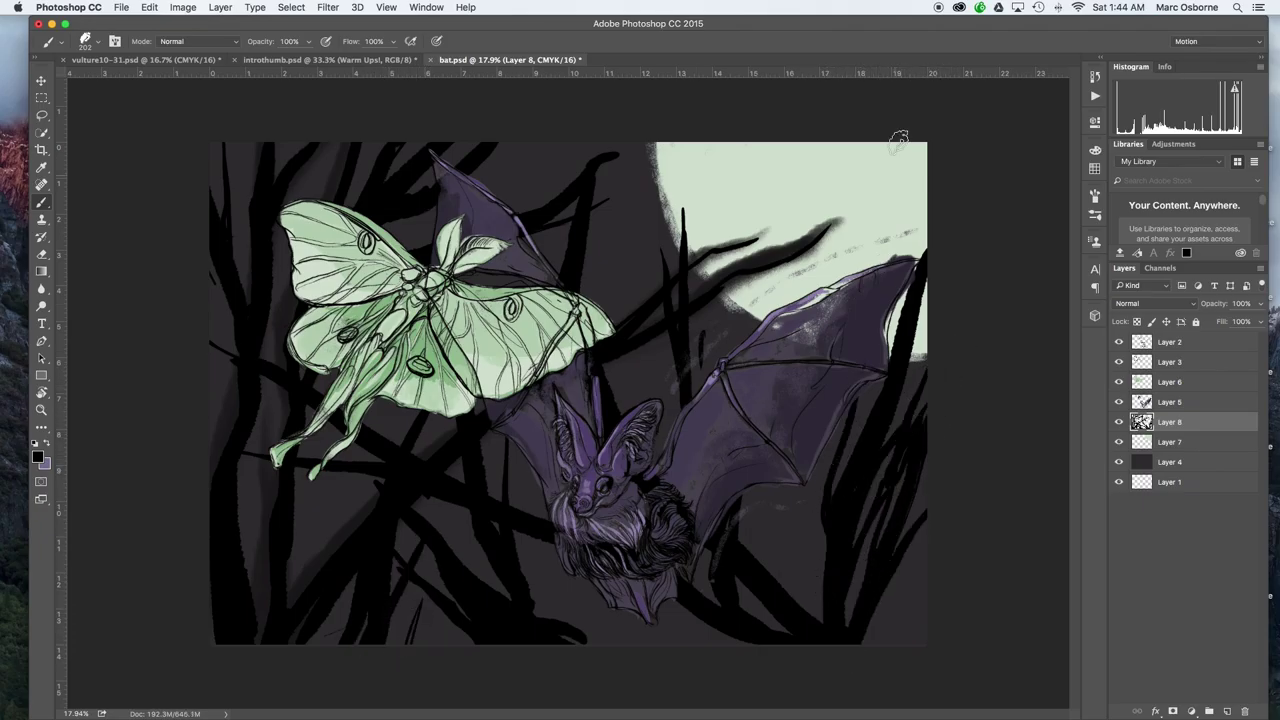
- Add pointed black twigs across the moon, extending the diagonal branch and rising behind the wing tip
{"action": "left_click_drag", "start_coordinate": [708, 256], "coordinate": [698, 262]}
{"action": "left_click_drag", "start_coordinate": [771, 216], "coordinate": [693, 265]}
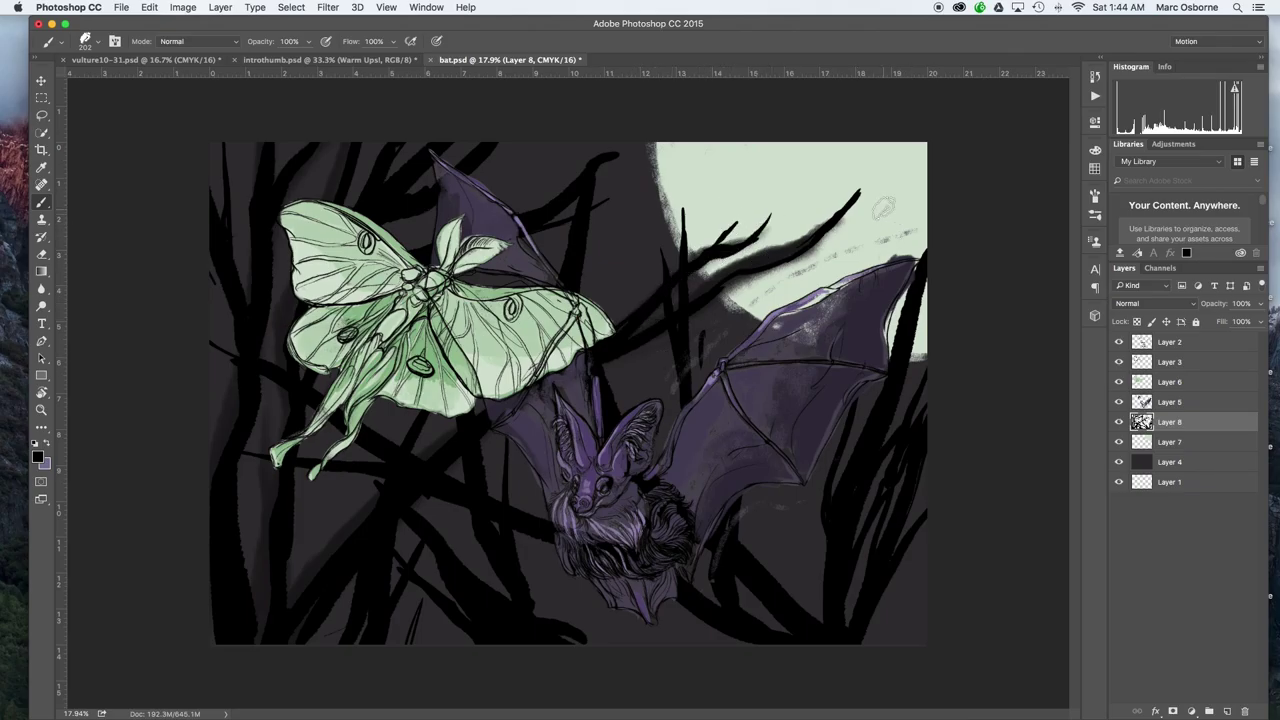
{"action": "left_click_drag", "start_coordinate": [899, 176], "coordinate": [885, 358]}
{"action": "left_click_drag", "start_coordinate": [902, 153], "coordinate": [877, 260]}
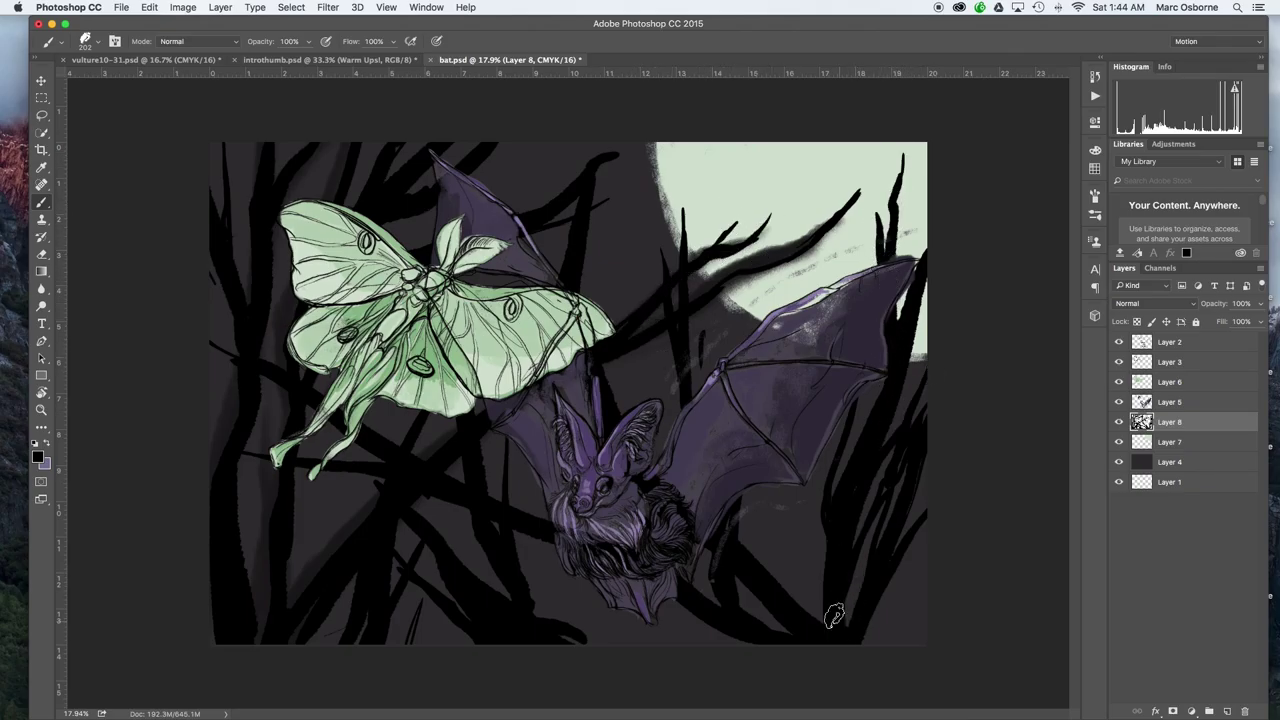
- Thicken the lower-right trunk, add a twig under the right wing and fill in roots below the bat's tail
{"action": "left_click_drag", "start_coordinate": [862, 644], "coordinate": [892, 578]}
{"action": "left_click_drag", "start_coordinate": [764, 490], "coordinate": [783, 594]}
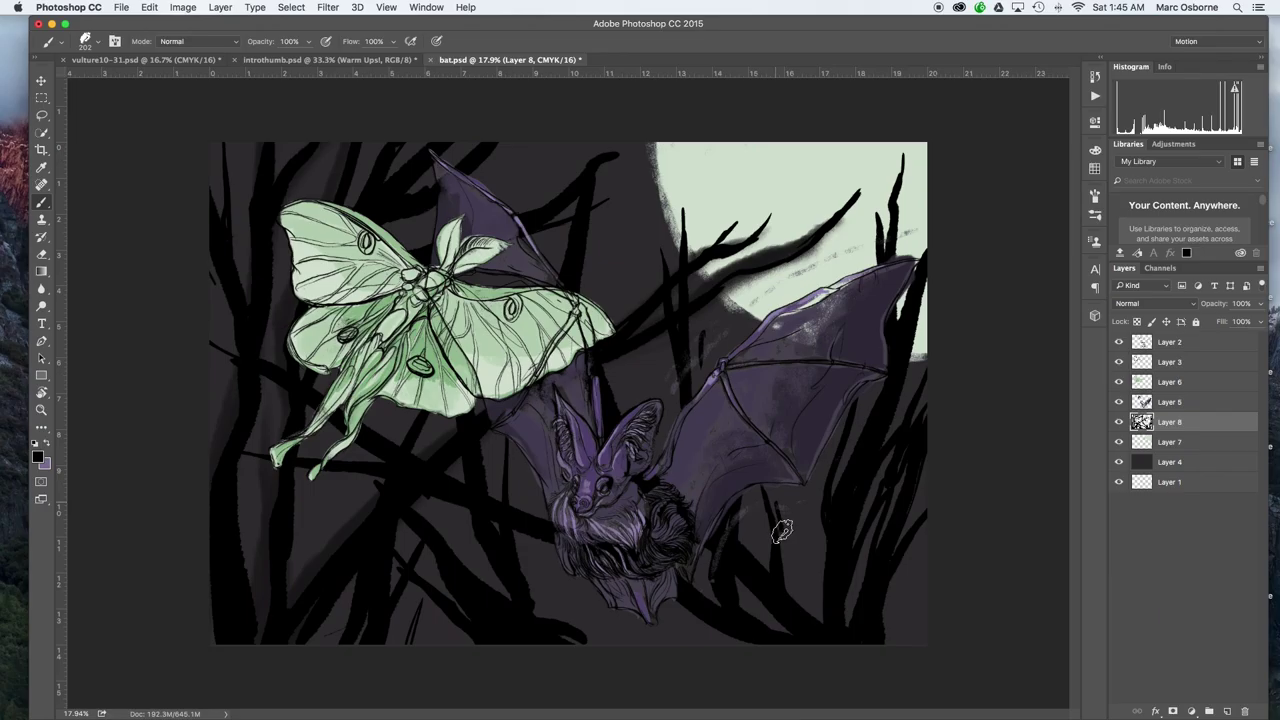
{"action": "mouse_move", "coordinate": [521, 560]}
{"action": "left_mouse_down"}
{"action": "mouse_move", "coordinate": [541, 612]}
{"action": "mouse_move", "coordinate": [603, 666]}
{"action": "left_mouse_up"}
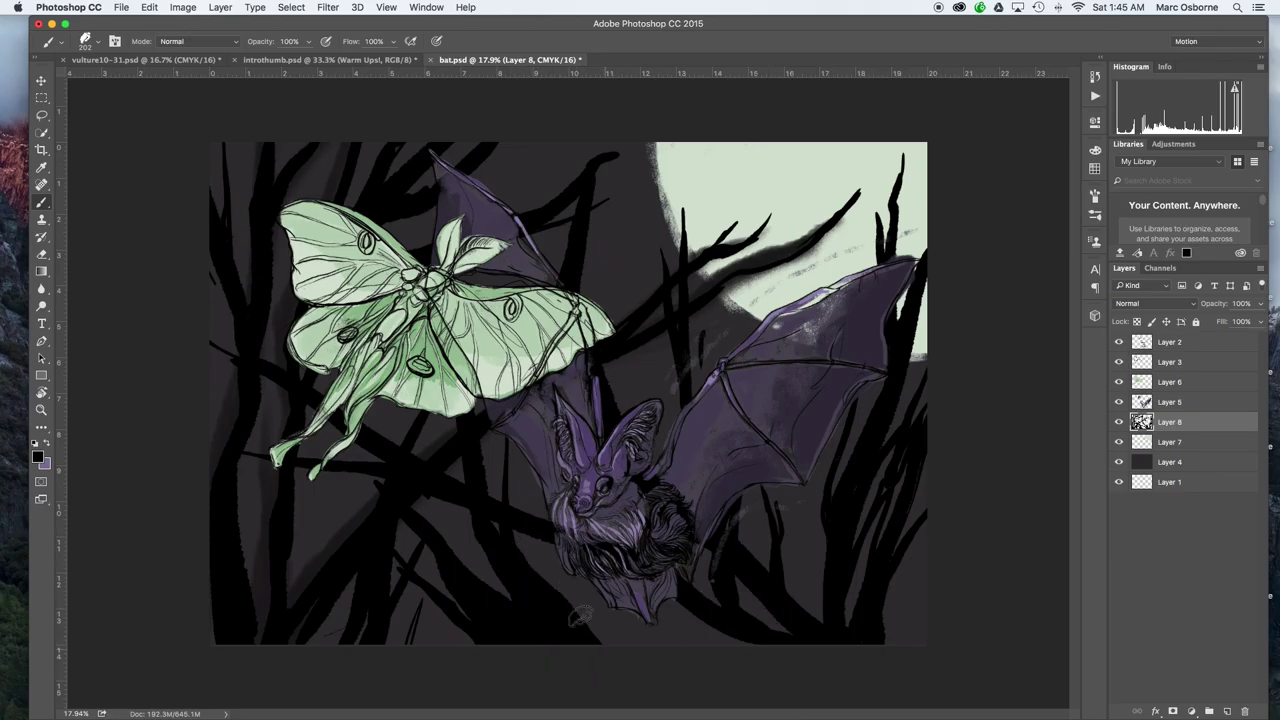
{"action": "left_click_drag", "start_coordinate": [516, 465], "coordinate": [598, 632]}
- Paint more thin black twigs above the bat's left wing, reaching toward the moon and the top edge
{"action": "left_click_drag", "start_coordinate": [545, 203], "coordinate": [580, 165]}
{"action": "mouse_move", "coordinate": [519, 221]}
{"action": "left_mouse_down"}
{"action": "mouse_move", "coordinate": [603, 160]}
{"action": "mouse_move", "coordinate": [588, 169]}
{"action": "mouse_move", "coordinate": [677, 132]}
{"action": "left_mouse_up"}
{"action": "left_click_drag", "start_coordinate": [482, 180], "coordinate": [532, 150]}
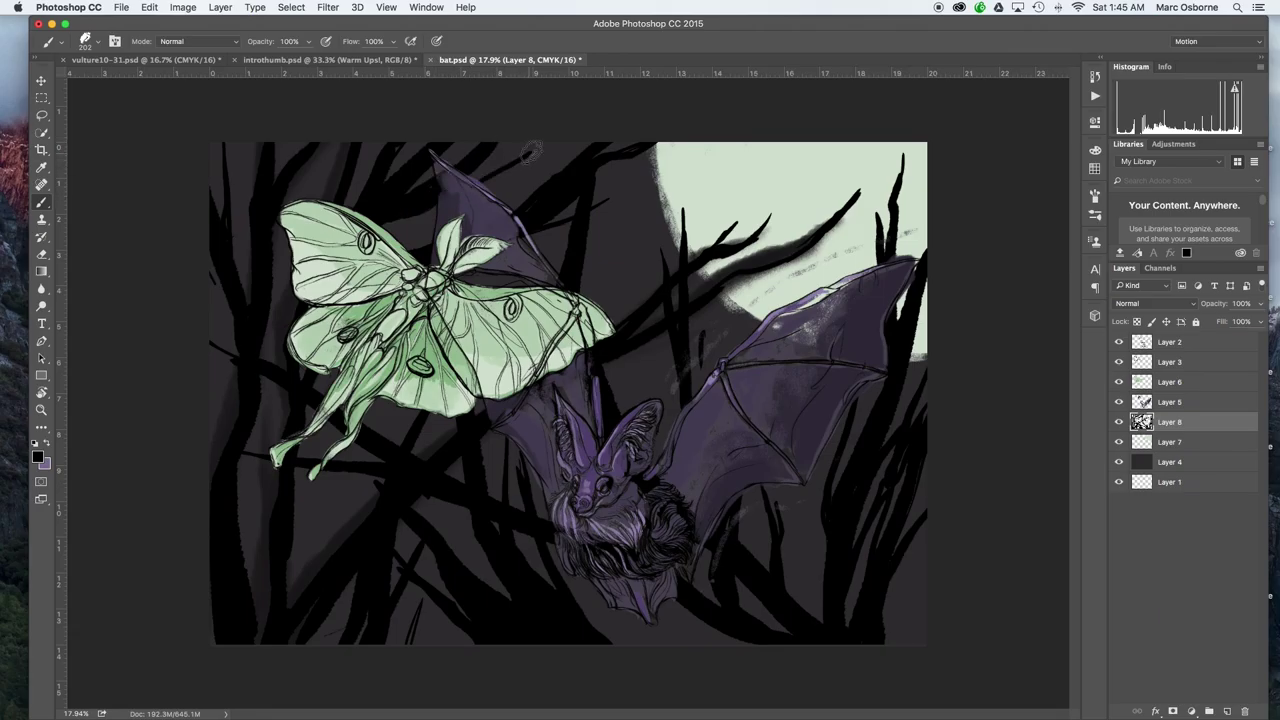
{"action": "left_click_drag", "start_coordinate": [534, 201], "coordinate": [580, 132]}
{"action": "left_click_drag", "start_coordinate": [583, 278], "coordinate": [626, 185]}
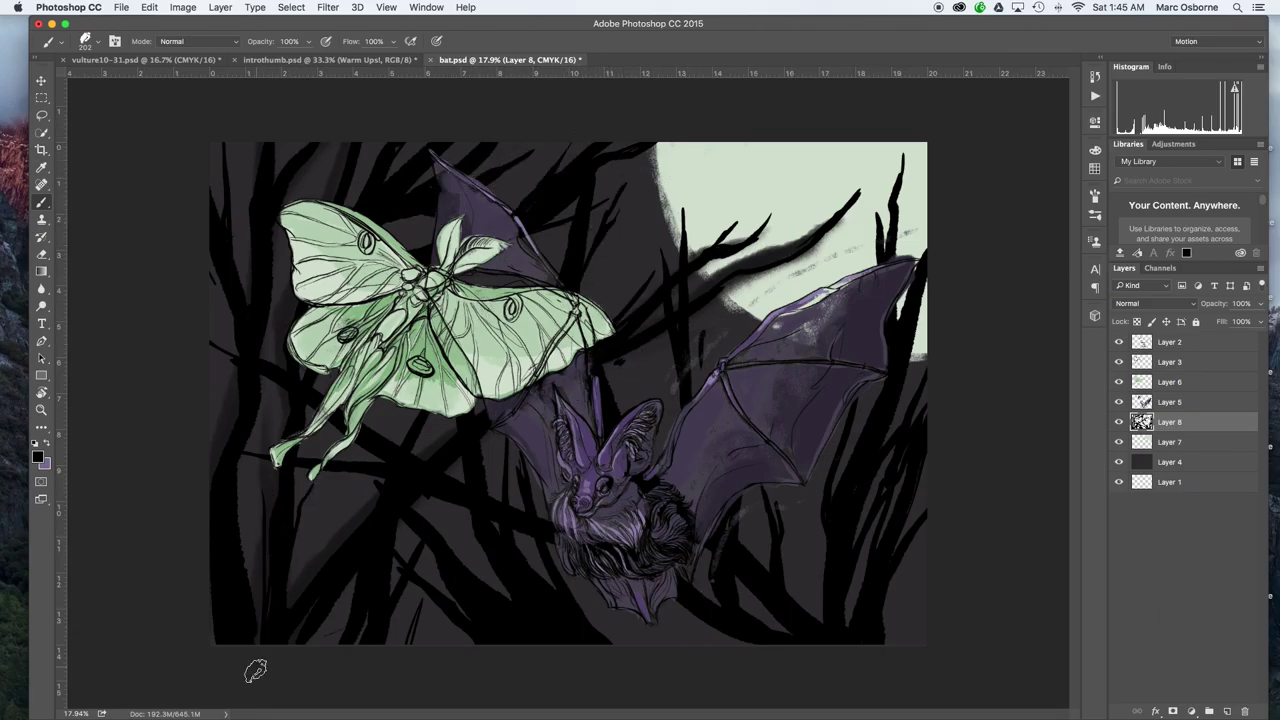
- Add a layer above the branches and block in the bat's body and wings with sampled dark purple
{"action": "left_click", "coordinate": [1228, 711]}
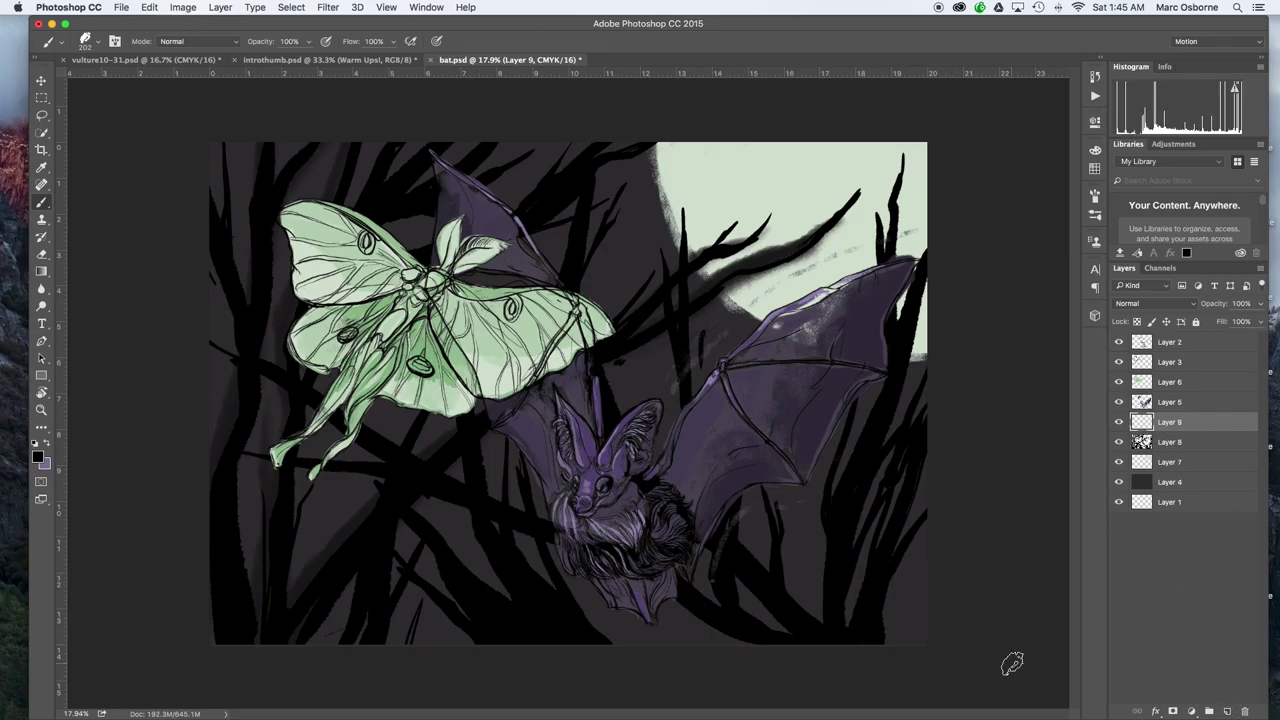
{"action": "key", "text": "i"}
{"action": "key", "text": "b"}
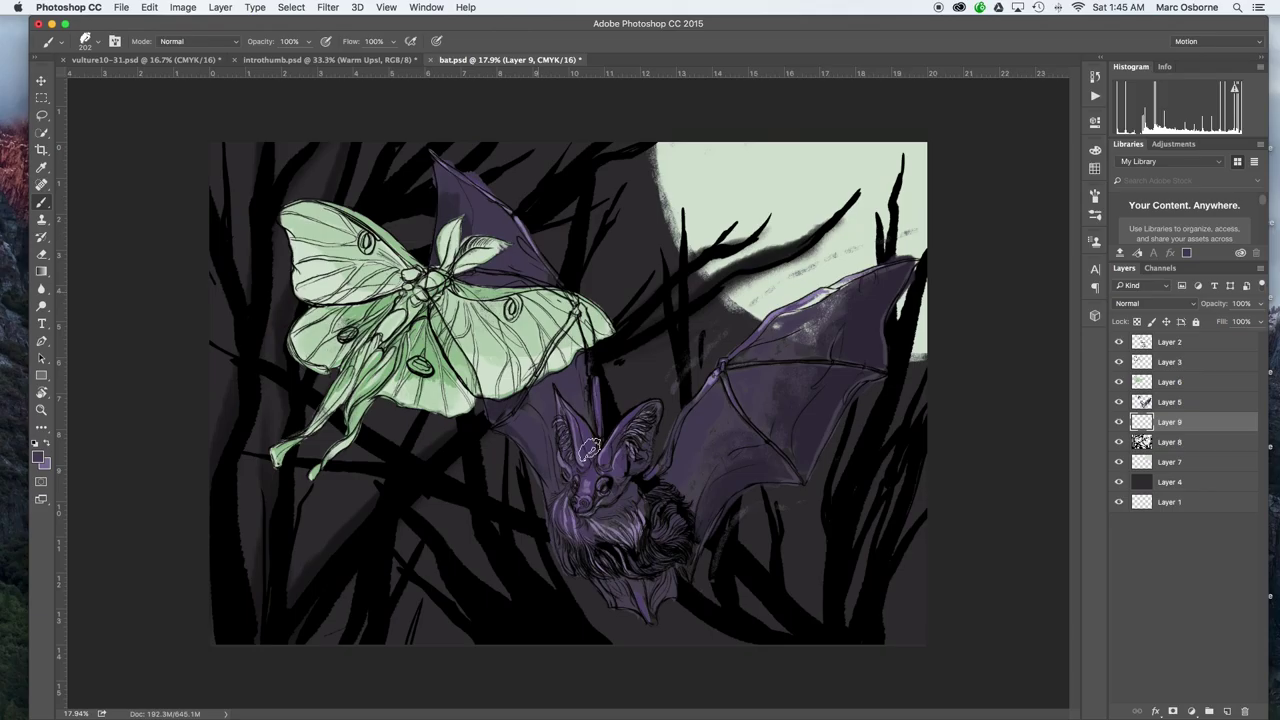
{"action": "left_click_drag", "start_coordinate": [604, 540], "coordinate": [622, 578]}
{"action": "left_click_drag", "start_coordinate": [676, 510], "coordinate": [650, 482]}
{"action": "mouse_move", "coordinate": [778, 322]}
{"action": "left_mouse_down"}
{"action": "mouse_move", "coordinate": [882, 270]}
{"action": "mouse_move", "coordinate": [826, 316]}
{"action": "left_mouse_up"}
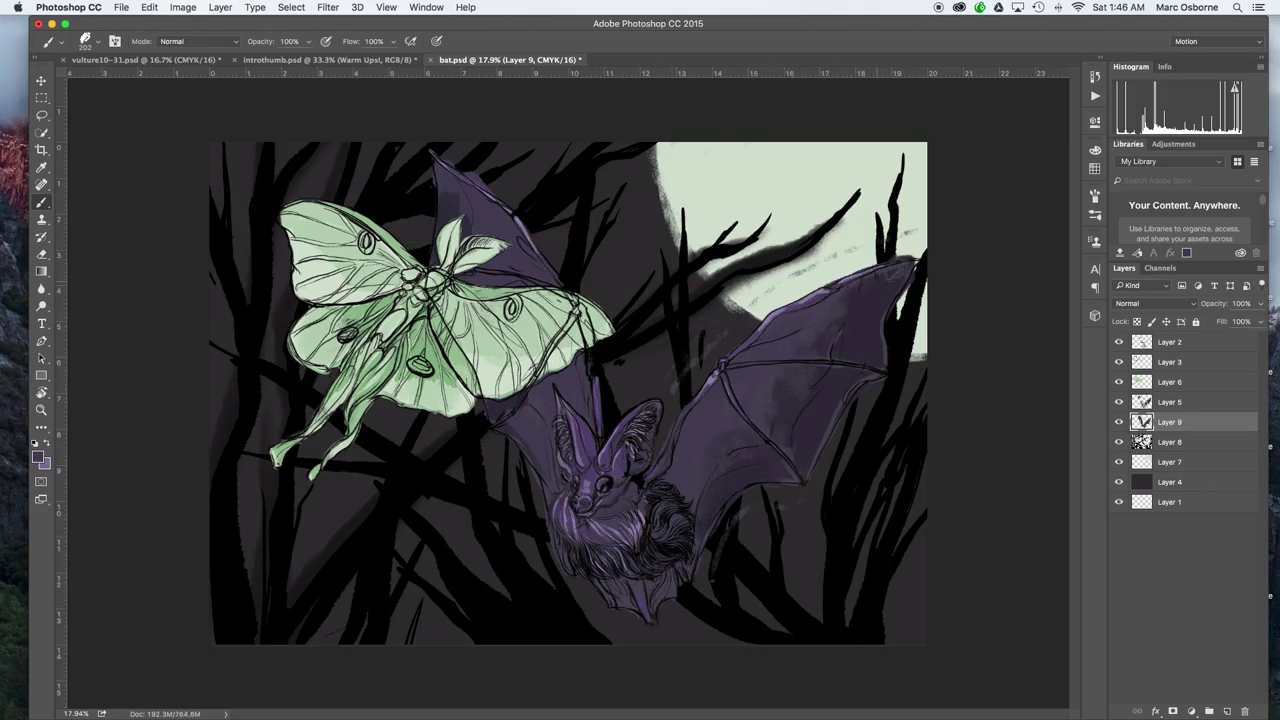
- Sample the moth's light green and add a new layer above the bat's purple base fill
{"action": "key", "text": "i"}
{"action": "key", "text": "b"}
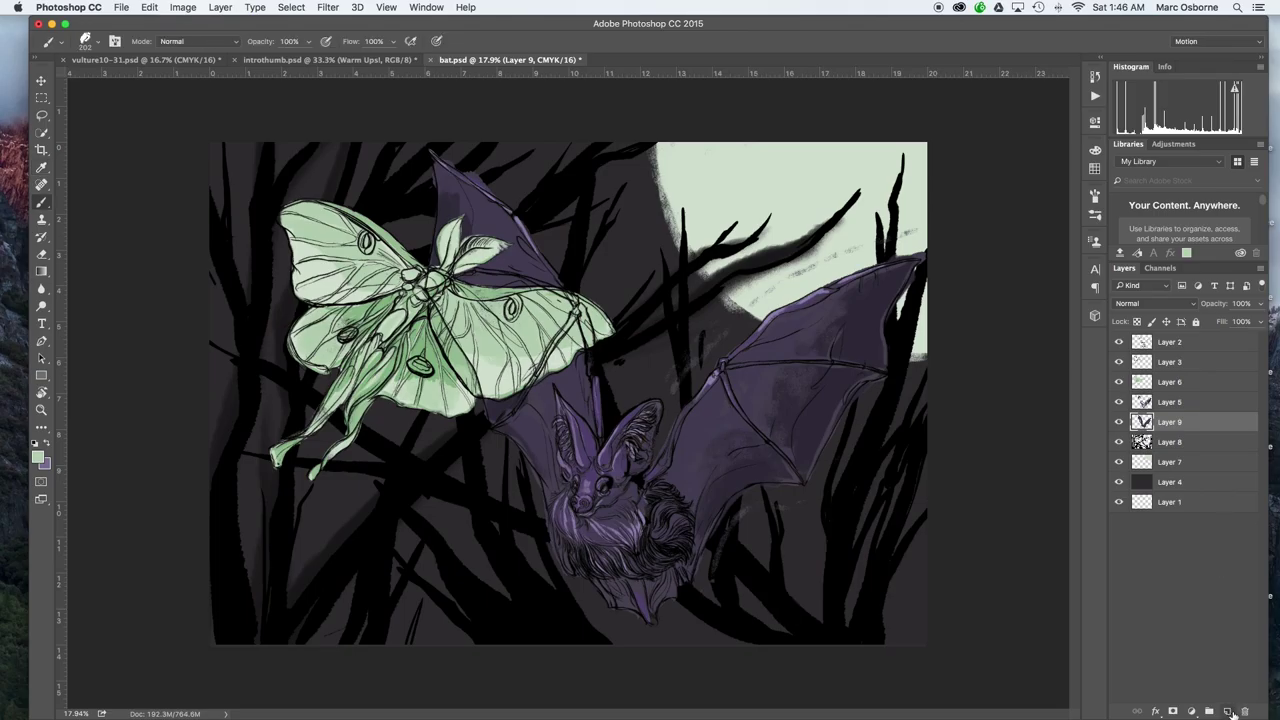
{"action": "left_click", "coordinate": [1227, 711]}
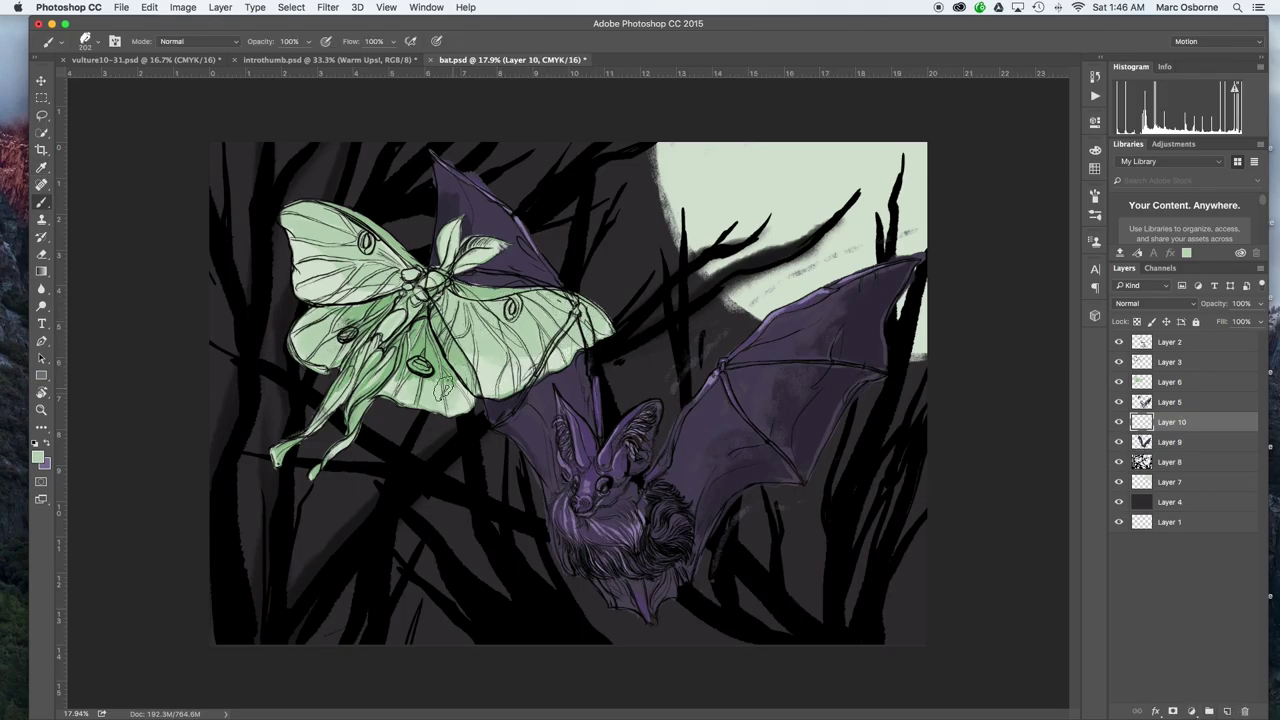
- Shade the moon's rim and crosshatch its surface with light green strokes on the moon layer
{"action": "left_click", "coordinate": [1142, 484]}
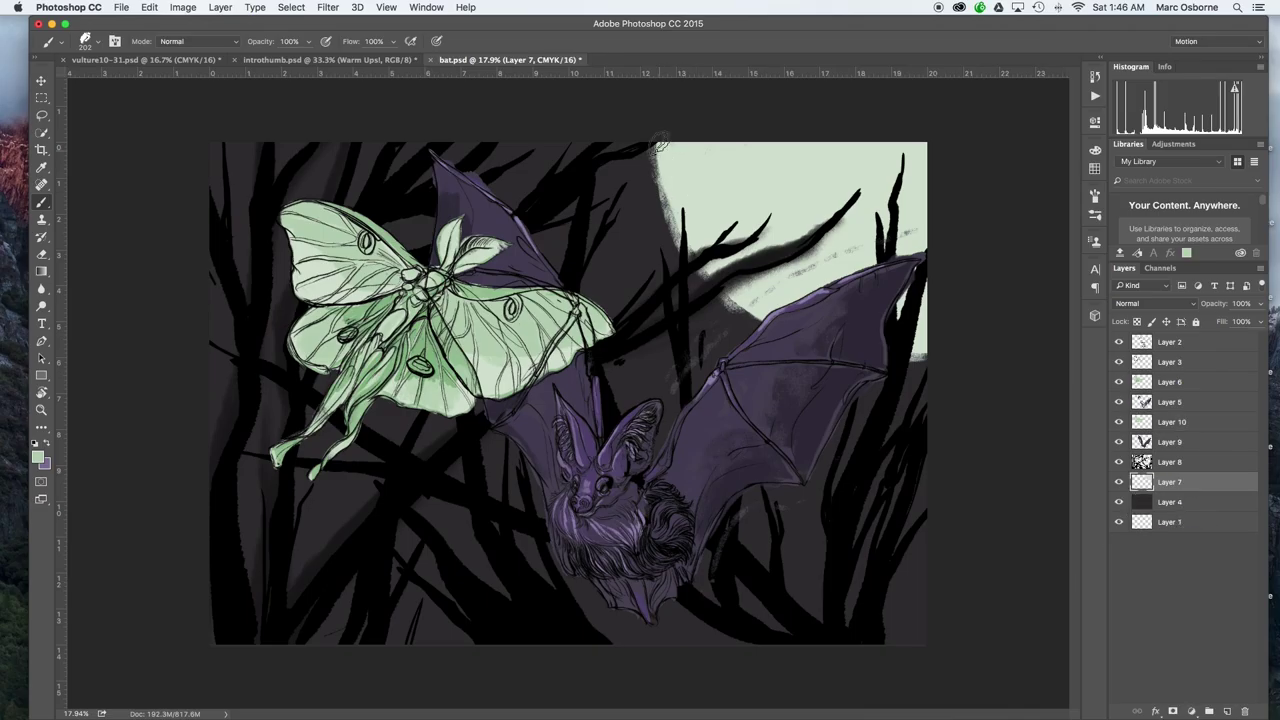
{"action": "left_click_drag", "start_coordinate": [661, 145], "coordinate": [668, 236]}
{"action": "mouse_move", "coordinate": [838, 130]}
{"action": "left_mouse_down"}
{"action": "mouse_move", "coordinate": [895, 225]}
{"action": "mouse_move", "coordinate": [850, 262]}
{"action": "mouse_move", "coordinate": [818, 210]}
{"action": "mouse_move", "coordinate": [860, 140]}
{"action": "mouse_move", "coordinate": [943, 184]}
{"action": "mouse_move", "coordinate": [955, 233]}
{"action": "mouse_move", "coordinate": [741, 129]}
{"action": "mouse_move", "coordinate": [889, 142]}
{"action": "left_mouse_up"}
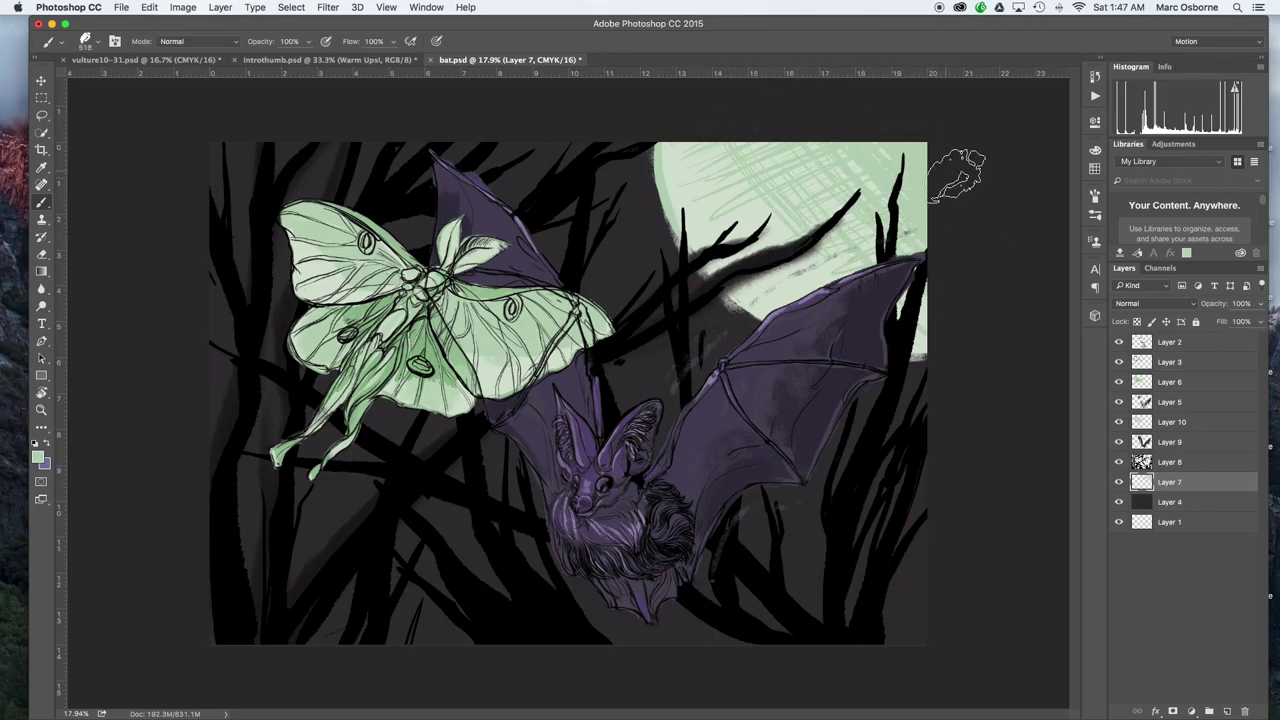
- Undo the recent crosshatching on the moon and repaint its surface with broad light green strokes
{"action": "key", "text": "super+alt+z"}
{"action": "key", "text": "super+alt+z"}
{"action": "key", "text": "super+alt+z"}
{"action": "key", "text": "super+alt+z"}
{"action": "key", "text": "super+alt+z"}
{"action": "key", "text": "super+alt+z"}
{"action": "key", "text": "super+alt+z"}
{"action": "key", "text": "super+alt+z"}
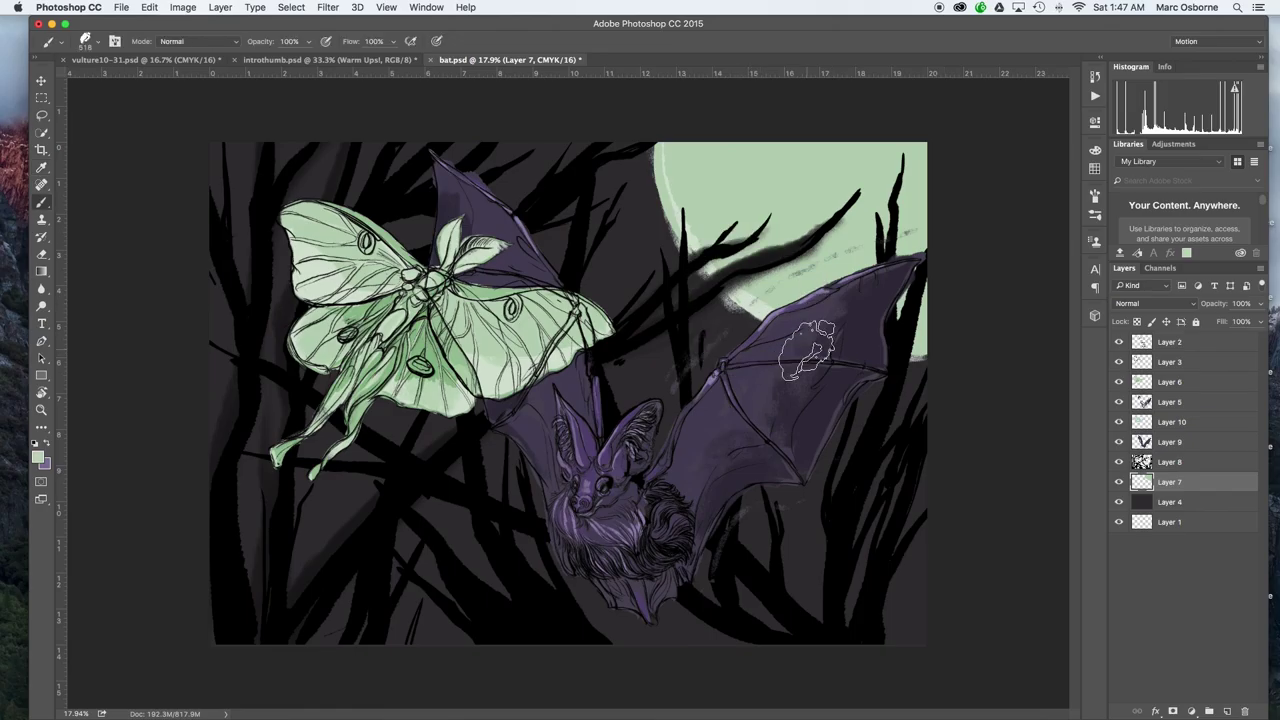
{"action": "left_click_drag", "start_coordinate": [704, 136], "coordinate": [1054, 350]}
{"action": "left_click_drag", "start_coordinate": [760, 120], "coordinate": [1031, 371]}
- On Layer 4, sample the dark background, choose a lighter grey and paint a broad band around the moon
{"action": "left_click", "coordinate": [1192, 503]}
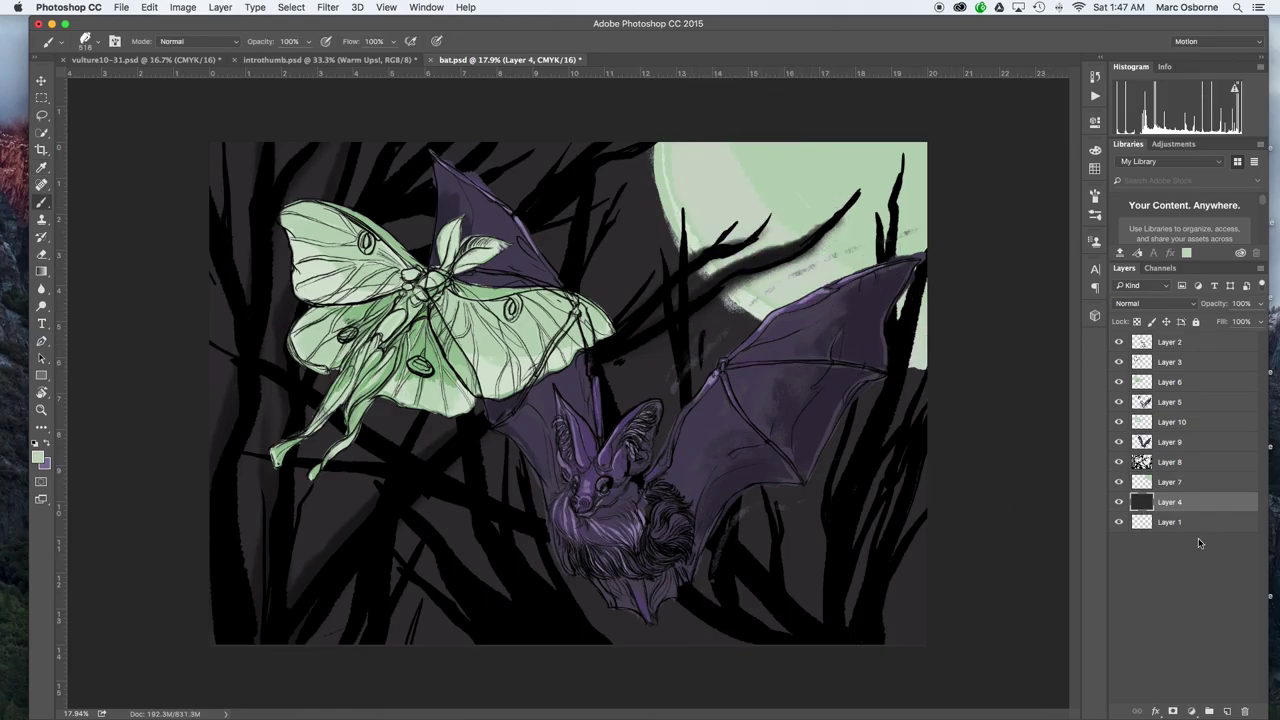
{"action": "left_click", "coordinate": [803, 567], "text": "alt"}
{"action": "left_click", "coordinate": [38, 457]}
{"action": "left_click", "coordinate": [751, 312]}
{"action": "left_click", "coordinate": [1046, 183]}
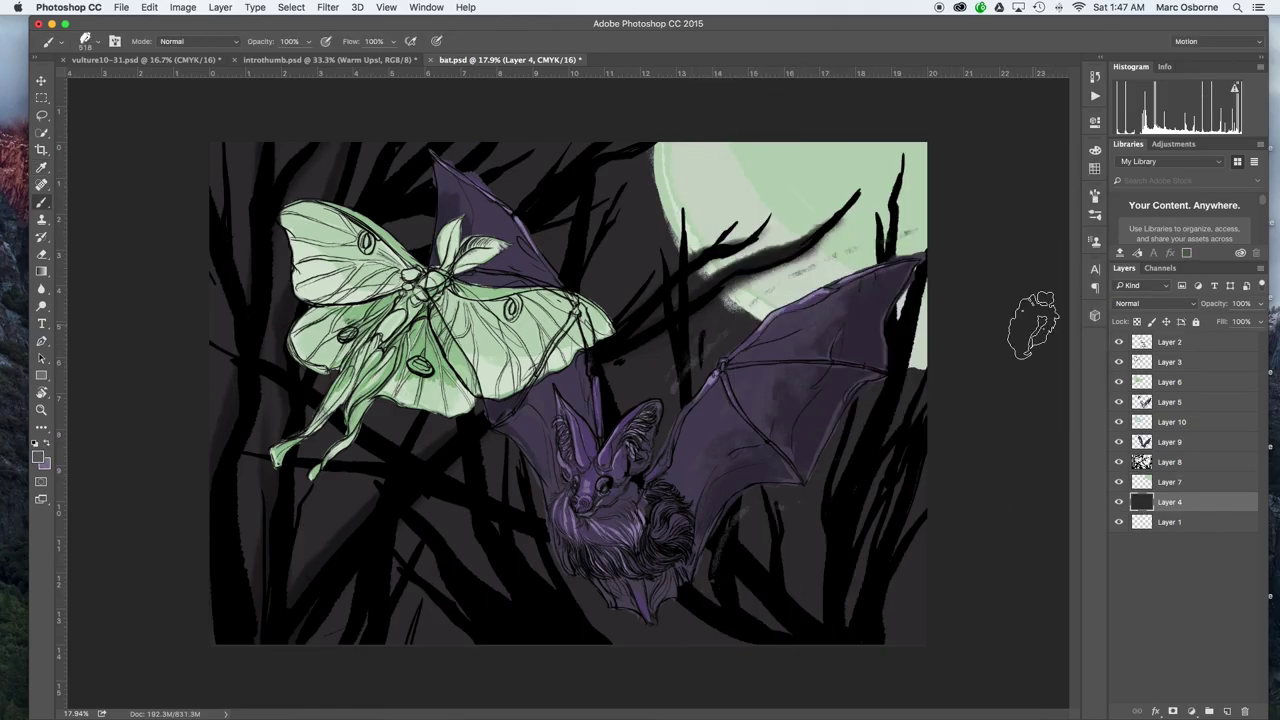
{"action": "mouse_move", "coordinate": [571, 114]}
{"action": "left_mouse_down"}
{"action": "mouse_move", "coordinate": [660, 400]}
{"action": "mouse_move", "coordinate": [888, 575]}
{"action": "left_mouse_up"}
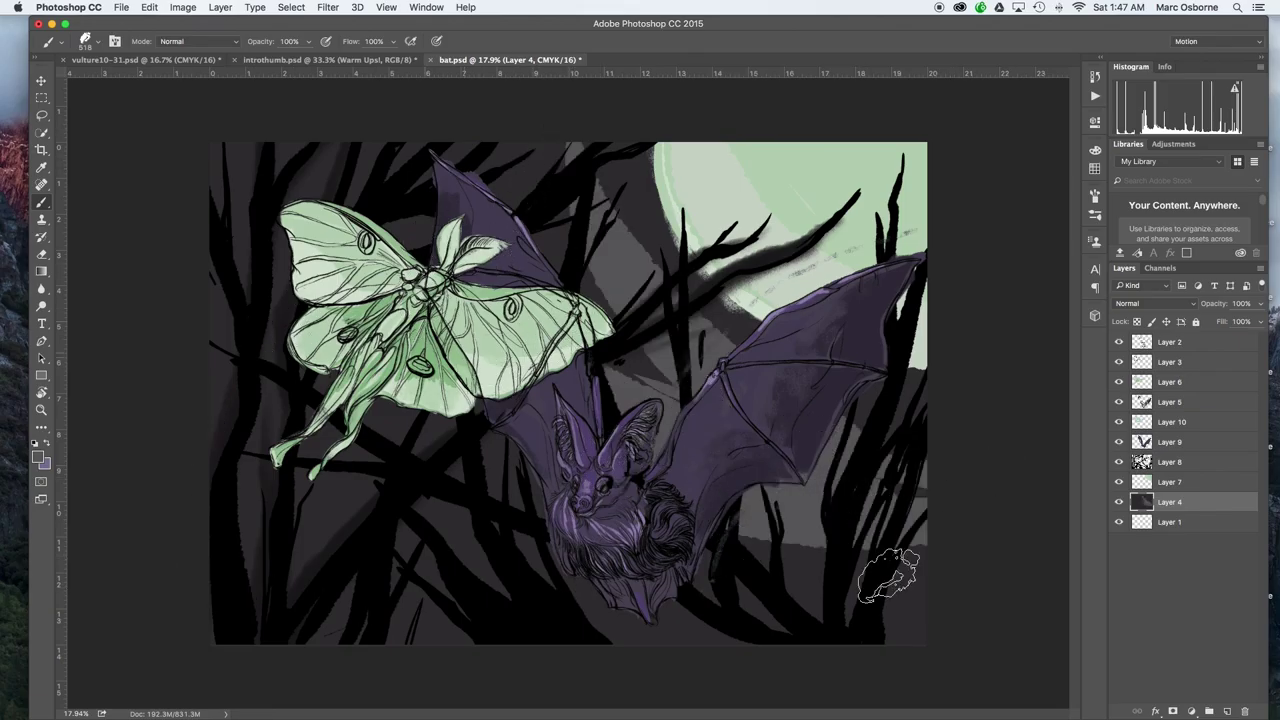
- Switch to a different brush at 1229 px and fill in the lighter grey band around the moon
{"action": "left_click", "coordinate": [90, 41]}
{"action": "left_click_drag", "start_coordinate": [744, 382], "coordinate": [800, 382], "text": "ctrl+alt"}
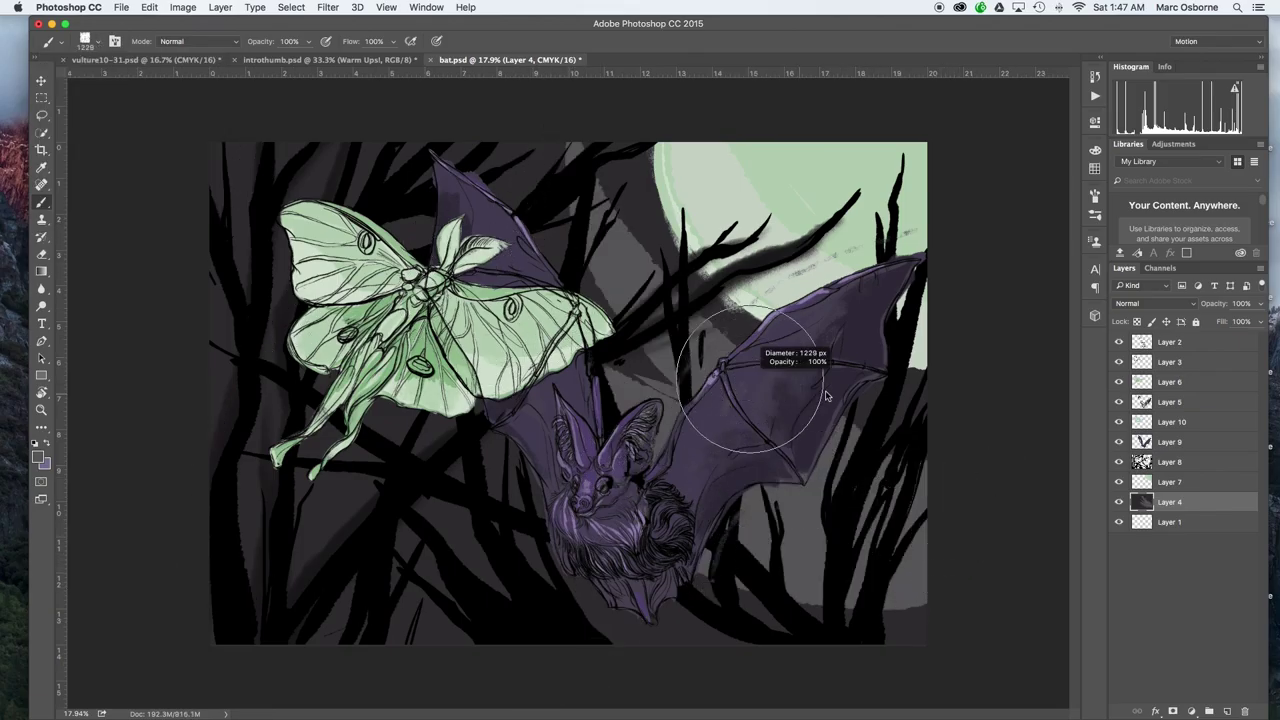
{"action": "mouse_move", "coordinate": [627, 165]}
{"action": "left_mouse_down"}
{"action": "mouse_move", "coordinate": [730, 374]}
{"action": "mouse_move", "coordinate": [1012, 558]}
{"action": "left_mouse_up"}
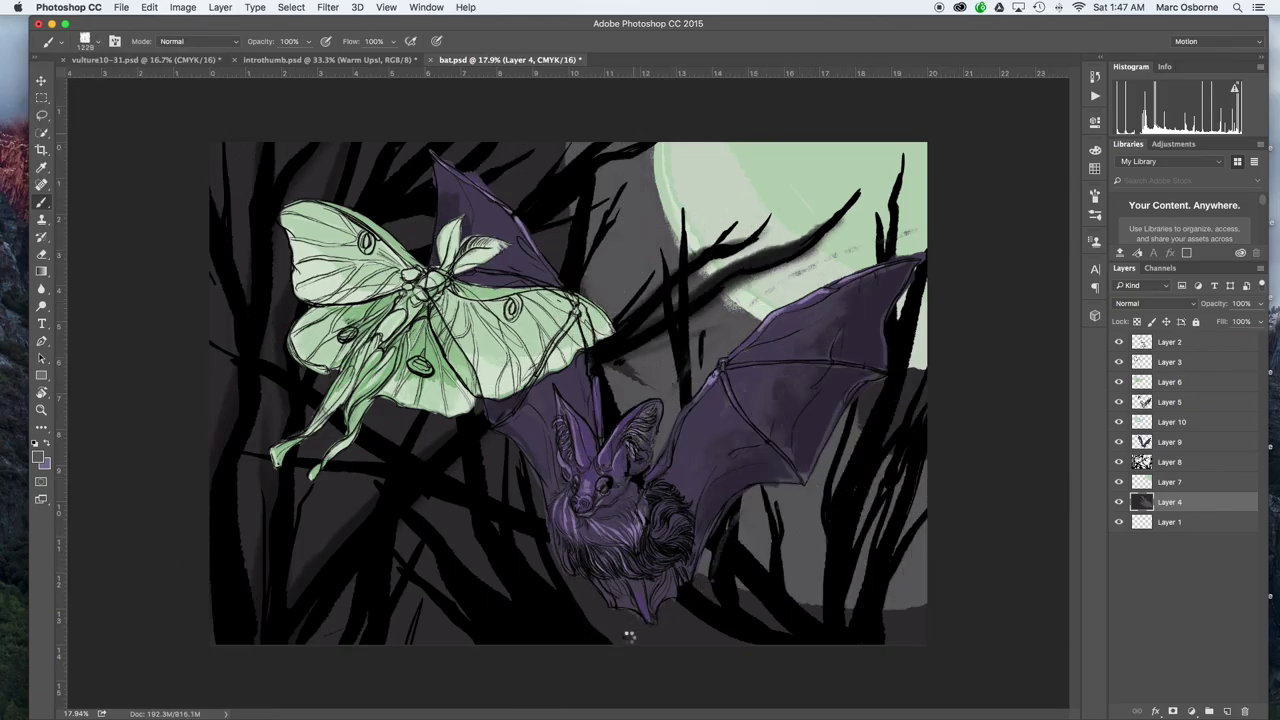
- Sample the dark grey near the canvas's lower right corner and texture the lighter band's outer edge with it
{"action": "left_click", "coordinate": [912, 628], "text": "alt"}
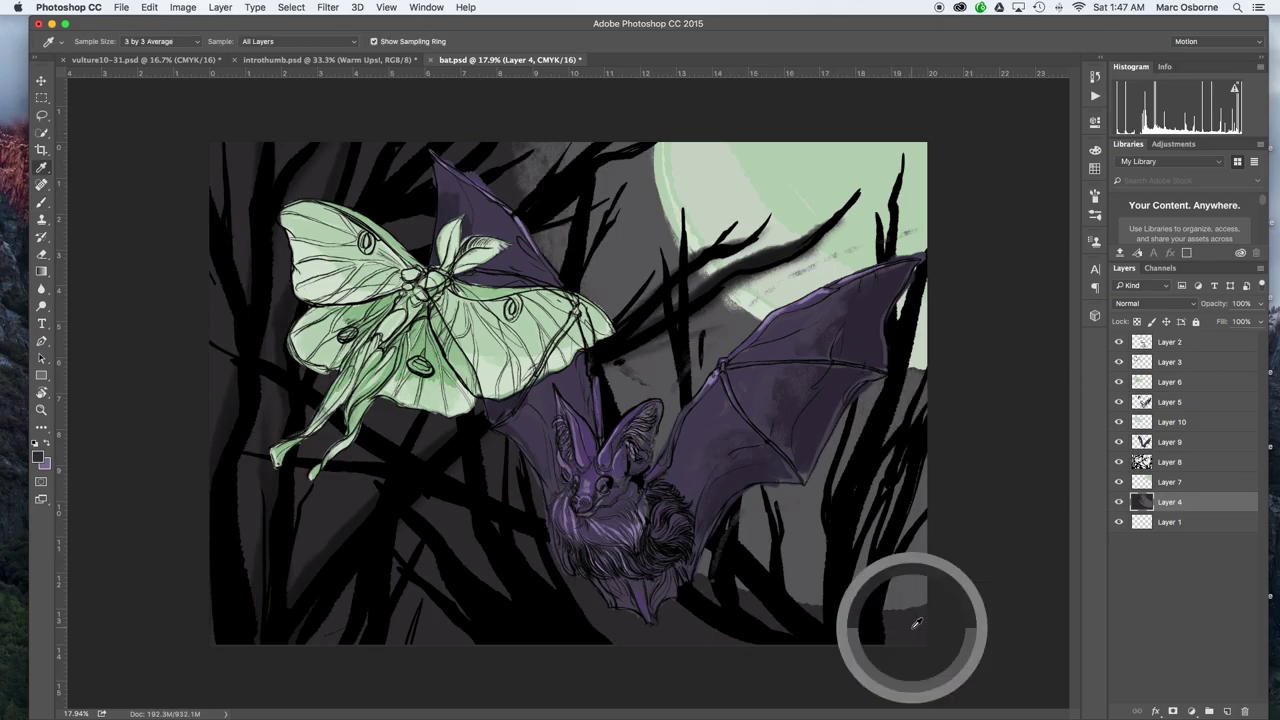
{"action": "left_click_drag", "start_coordinate": [525, 134], "coordinate": [943, 613]}
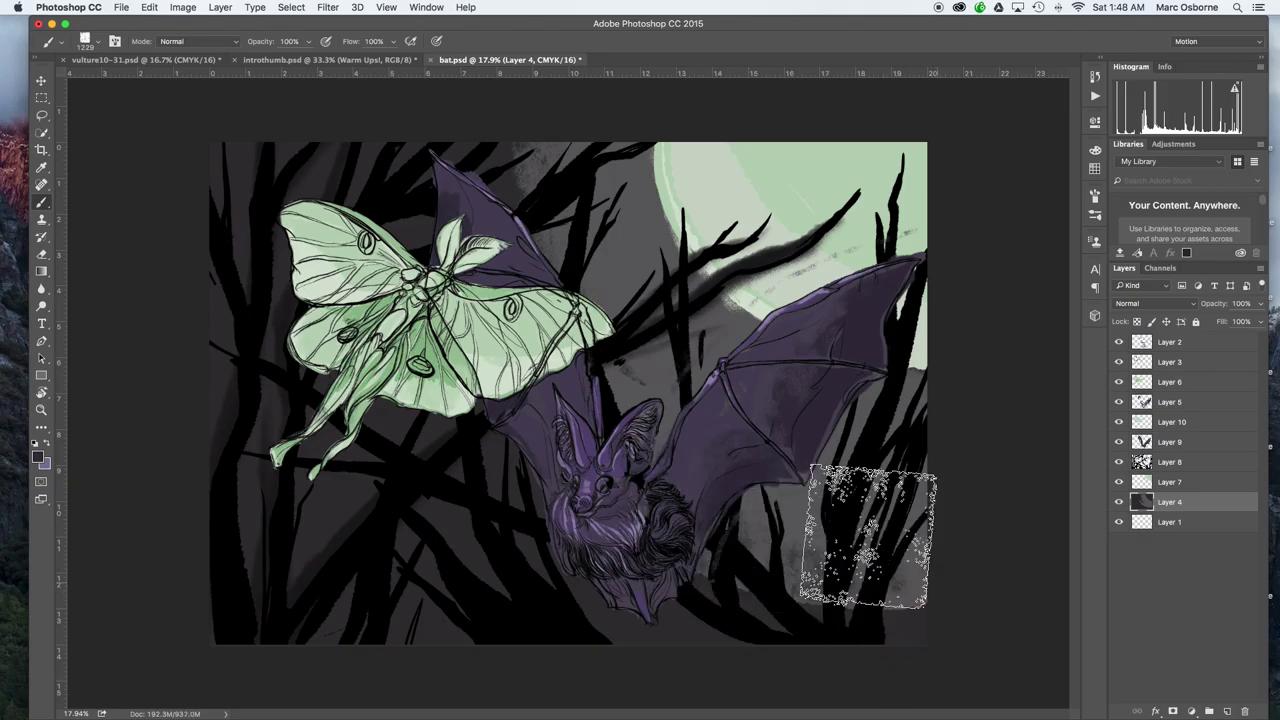
{"action": "left_click_drag", "start_coordinate": [896, 616], "coordinate": [943, 577]}
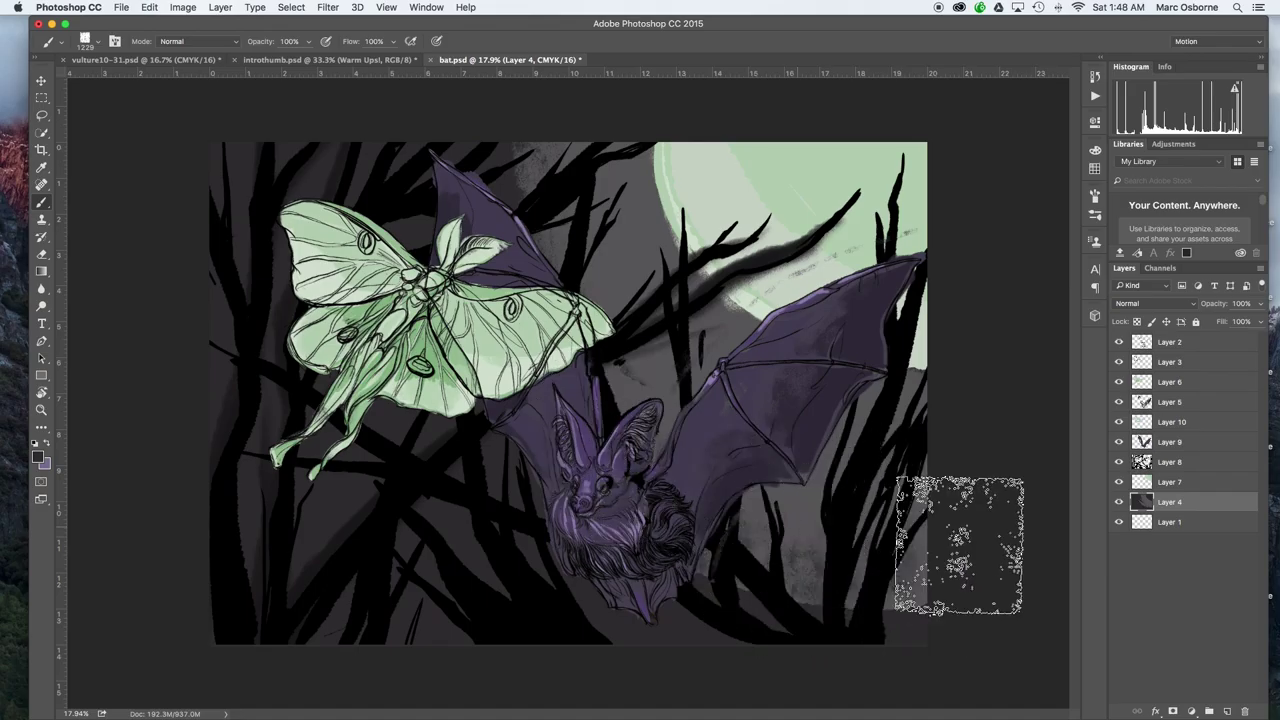
{"action": "left_click_drag", "start_coordinate": [916, 513], "coordinate": [756, 520]}
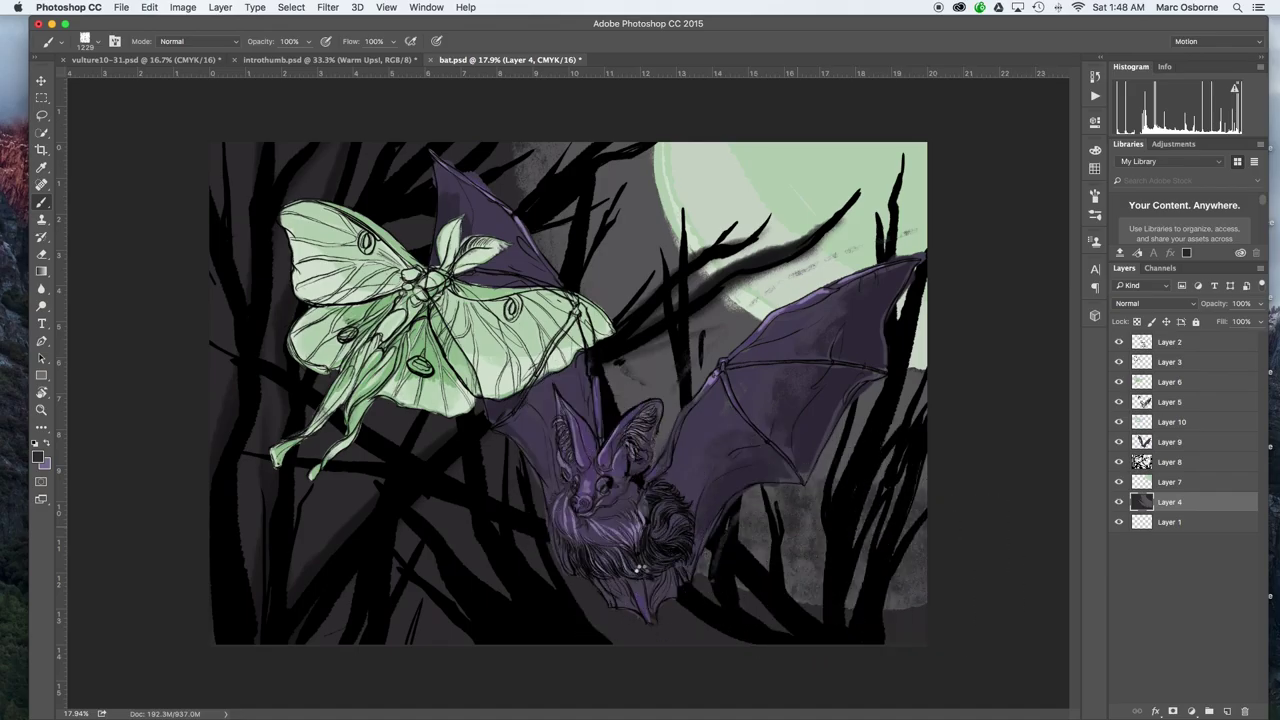